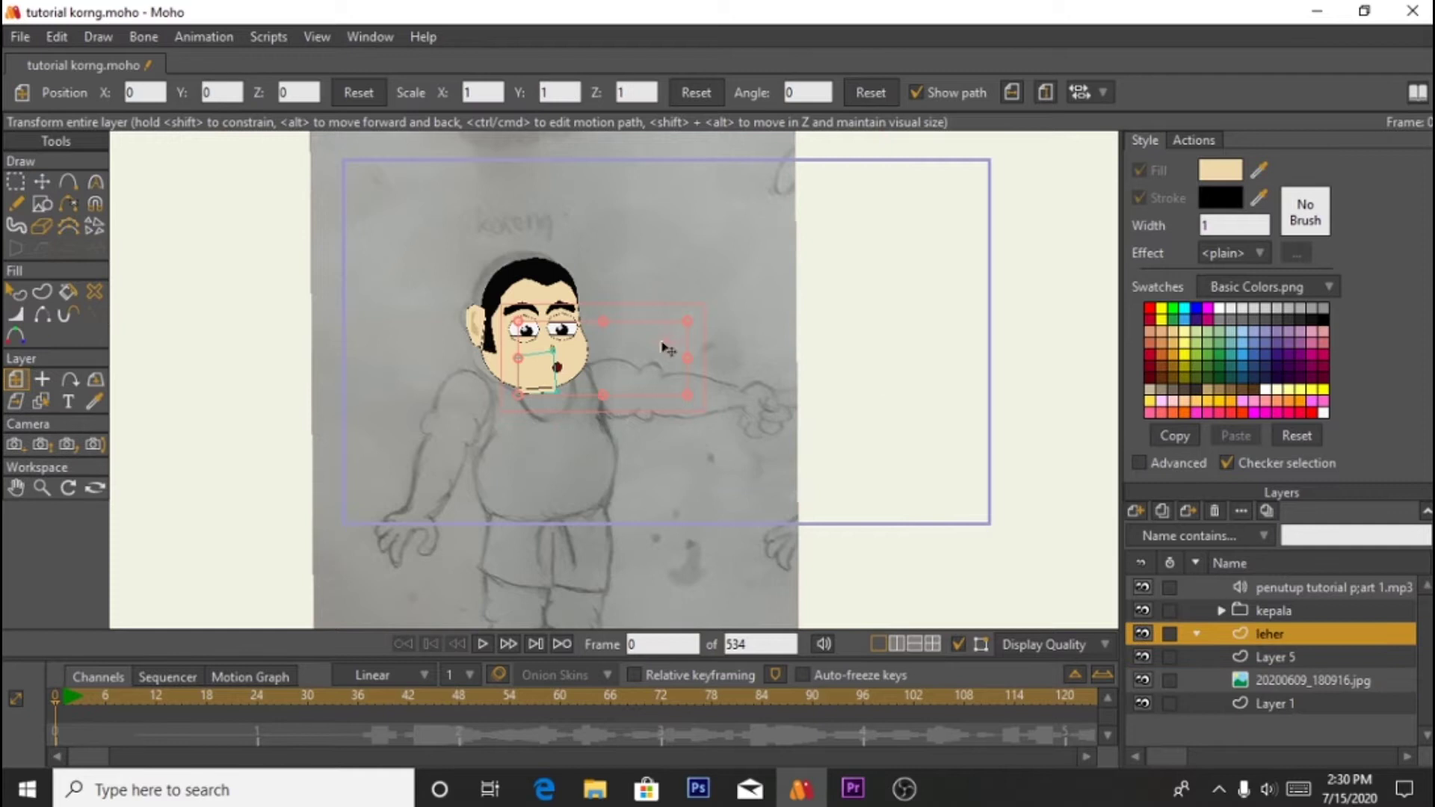
Step: Add a new vector layer above leher and name it "badan"
click(1137, 508)
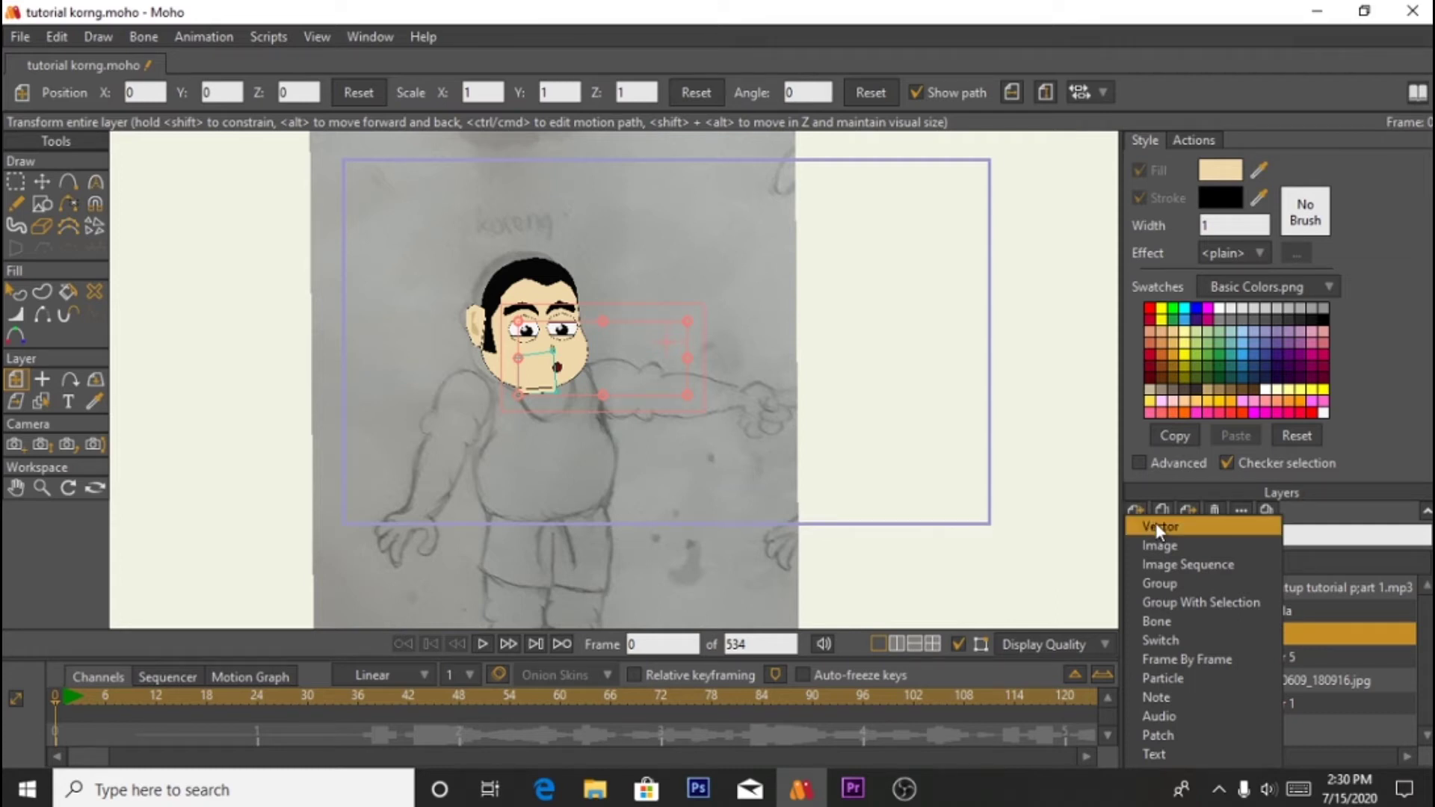
click(1155, 522)
key(Return)
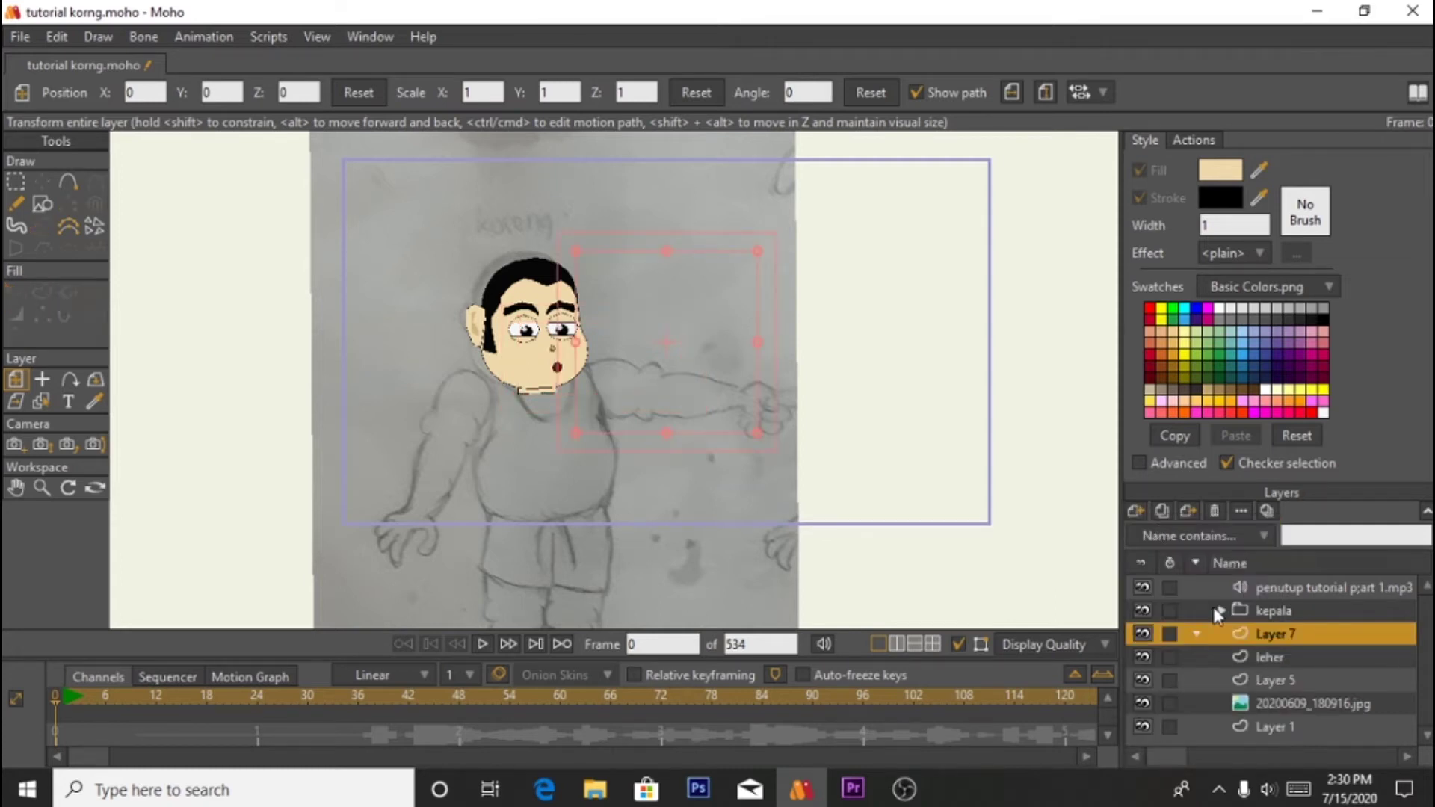
double_click(1267, 636)
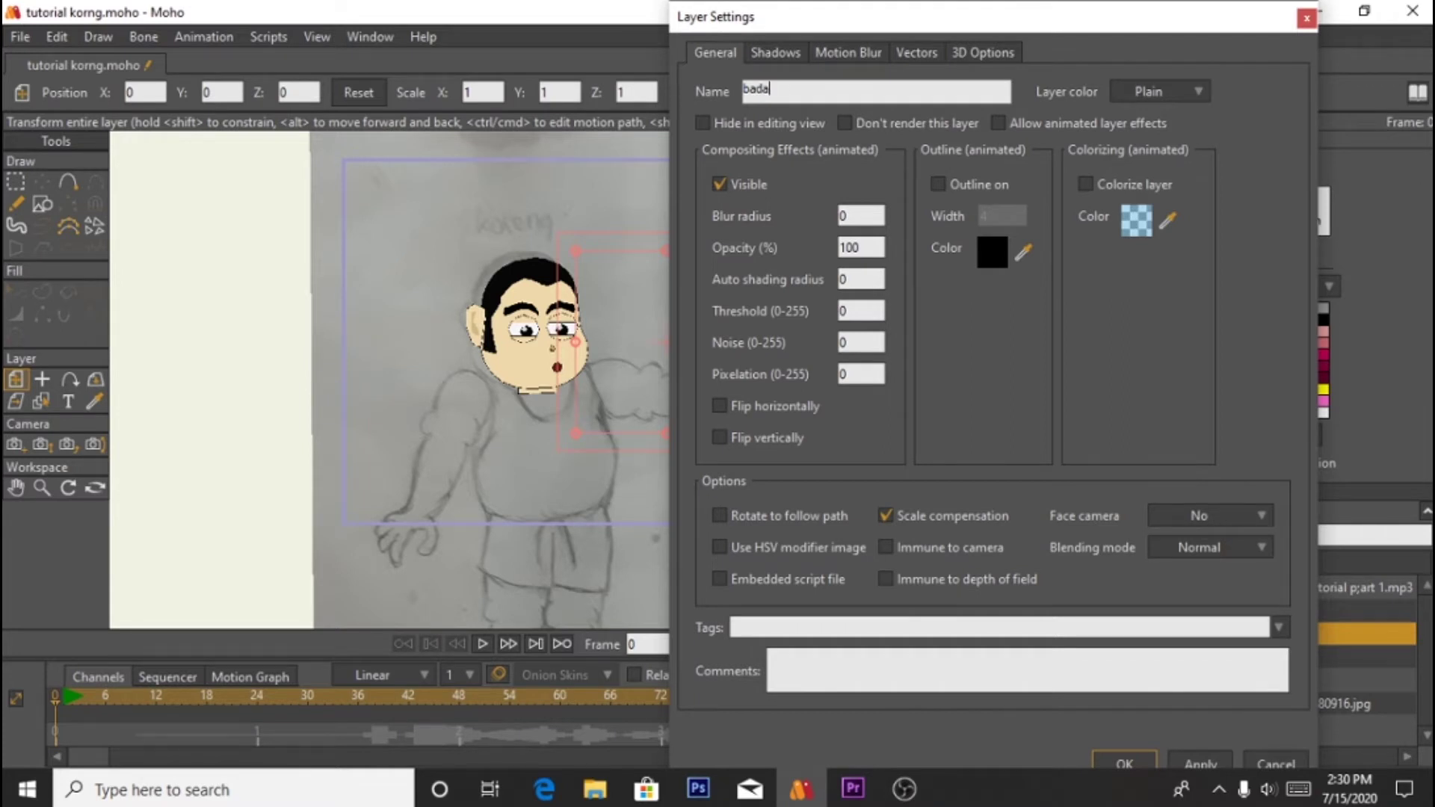
click(1134, 766)
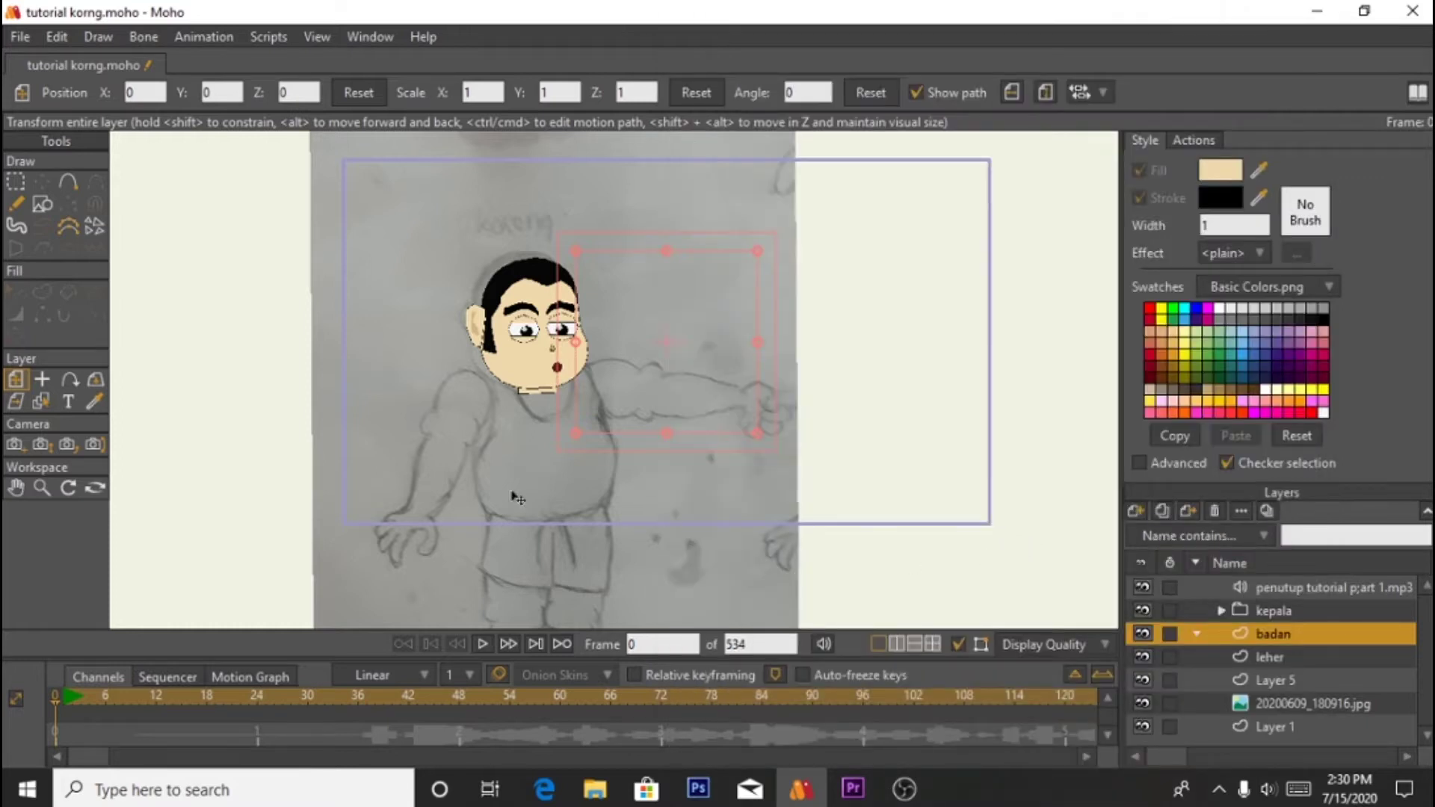
Step: Draw a closed, straight-edged torso outline over the sketched body with Add Point, from the shoulders down to the waist
scroll(537, 445, up, 3)
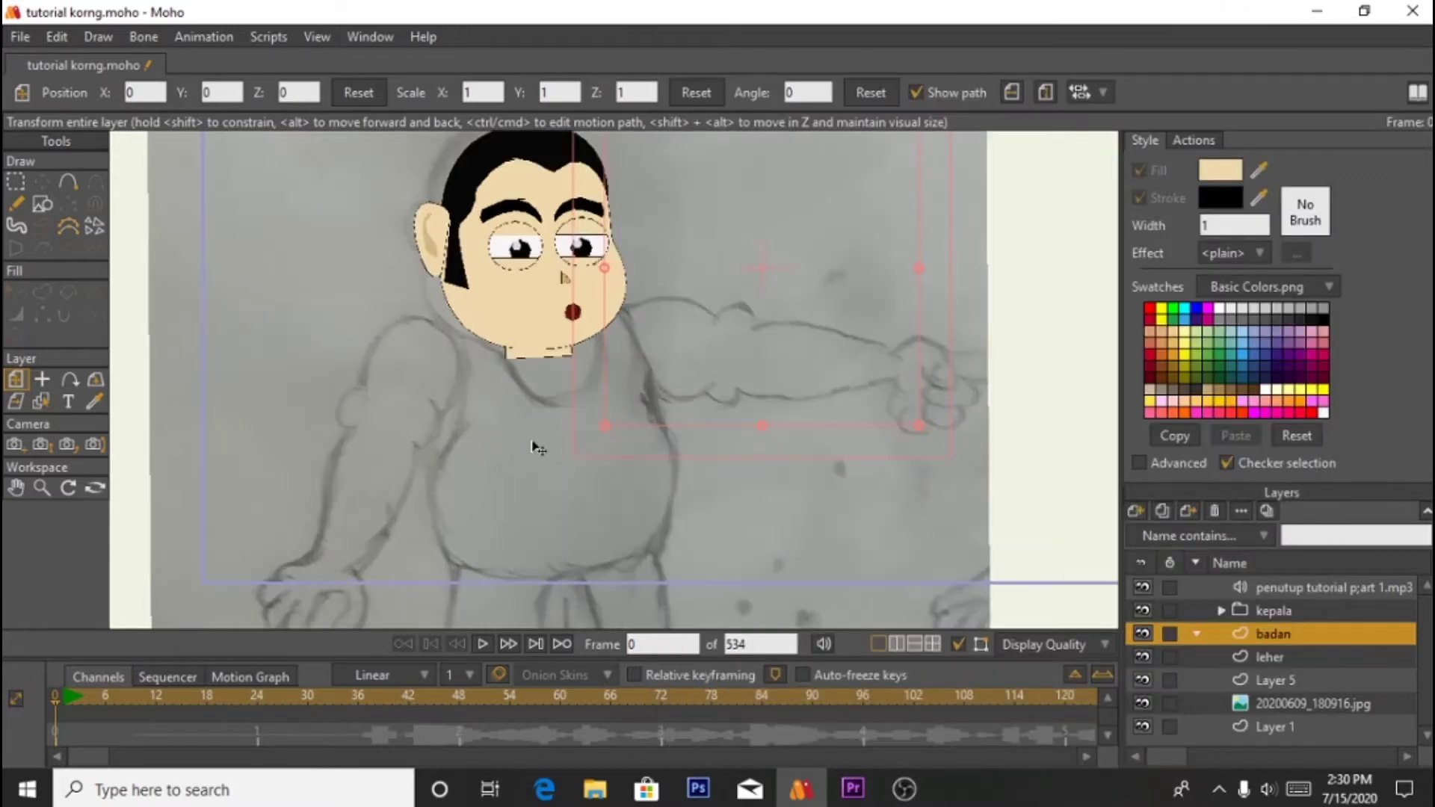
click(70, 183)
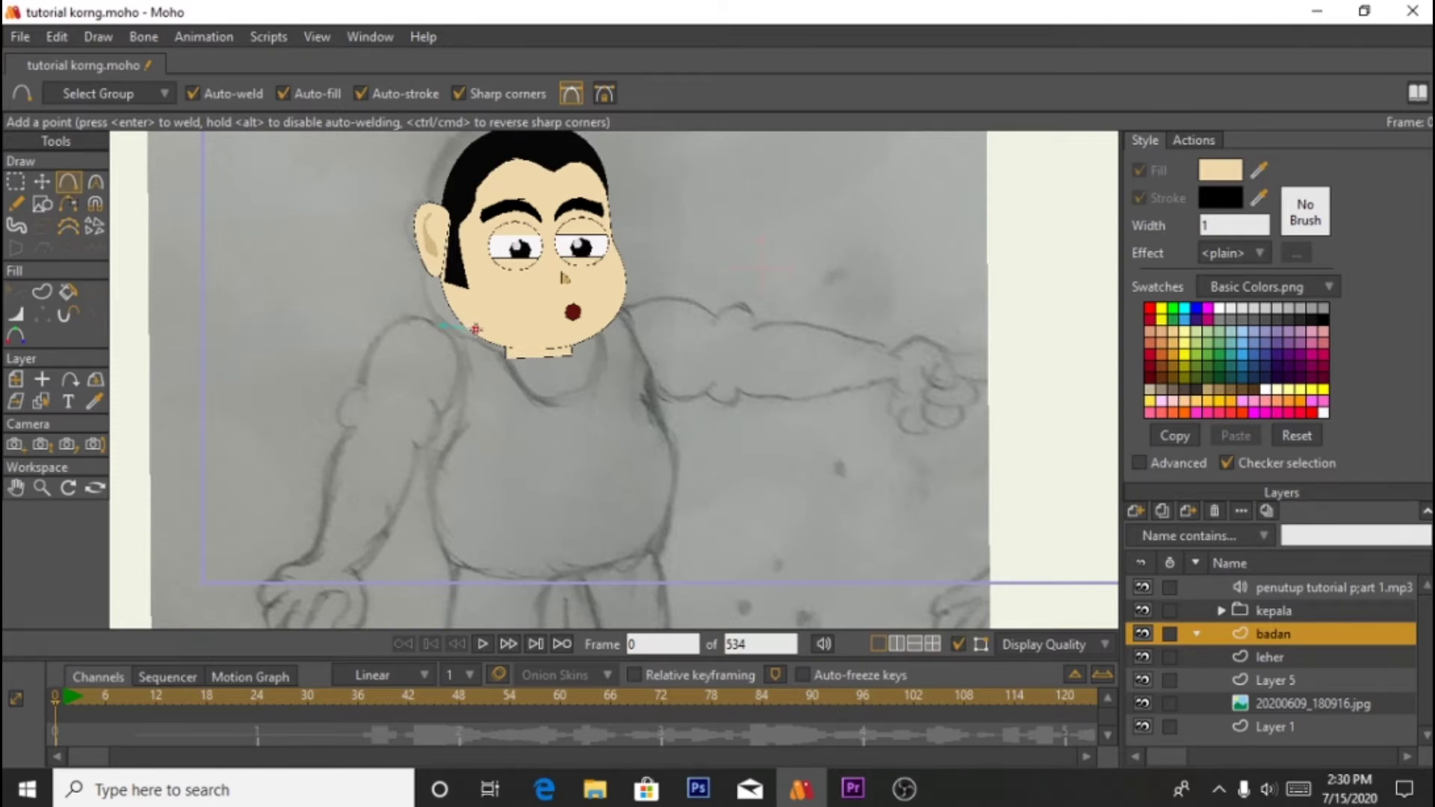
drag(475, 329, 595, 323)
drag(651, 376, 649, 399)
click(442, 326)
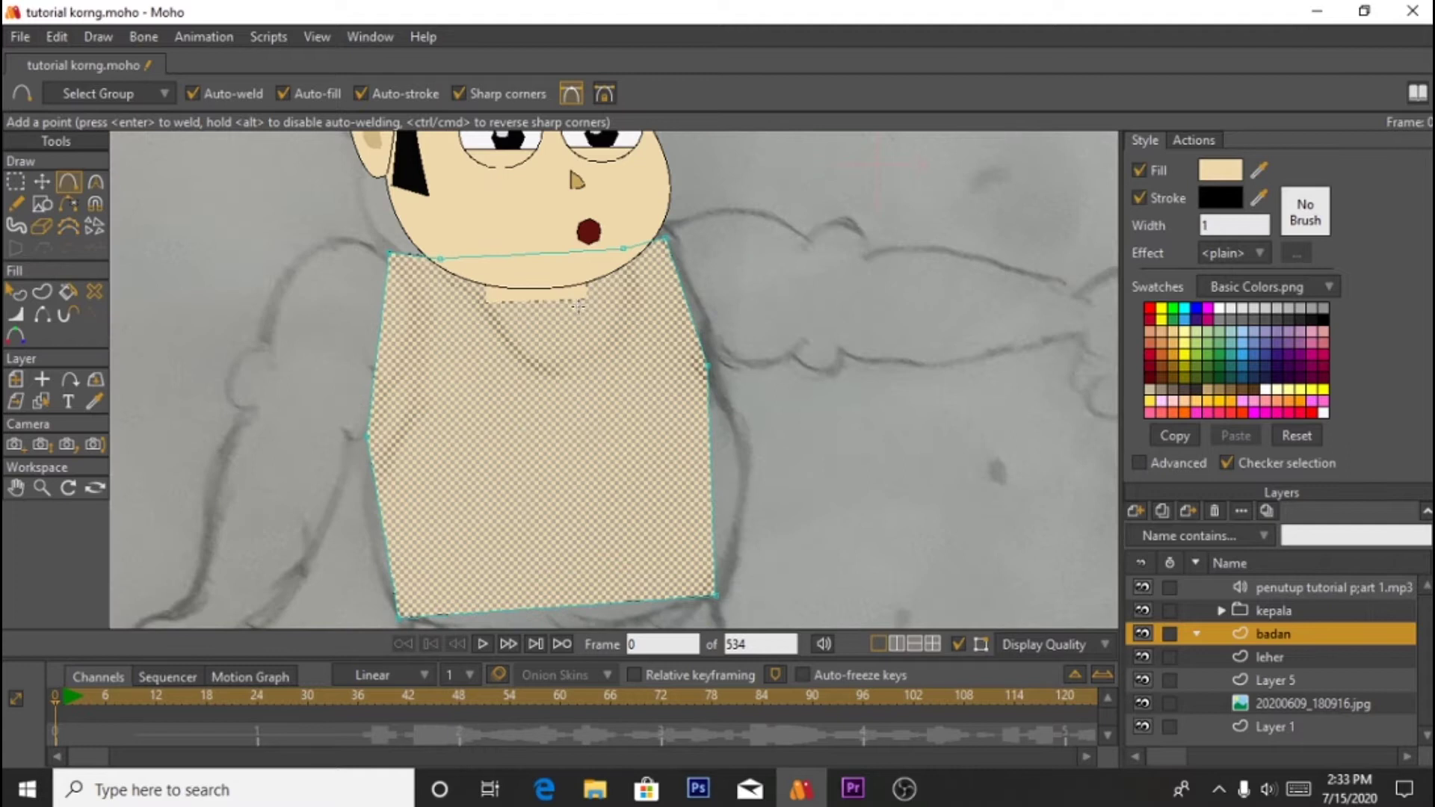
Step: Move and add points along the torso's upper edge to form the shoulders and a low neckline below the neck
key(t)
drag(441, 263, 488, 301)
drag(625, 247, 646, 278)
drag(487, 302, 524, 340)
drag(589, 300, 597, 336)
key(a)
click(442, 297)
key(t)
drag(438, 321, 391, 264)
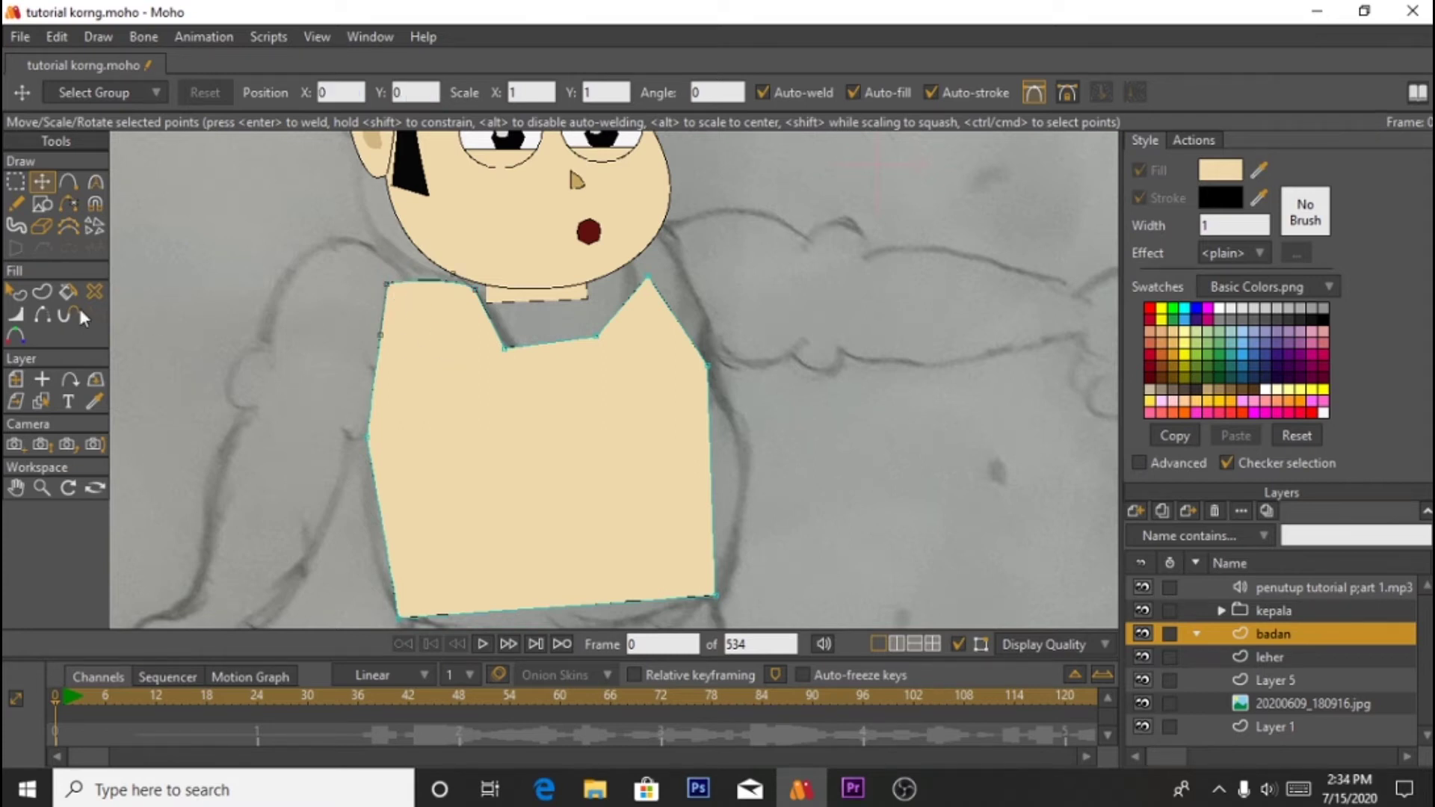
Step: Change the torso shape's fill colour from skin tone to a dark bluish grey
click(16, 294)
click(493, 389)
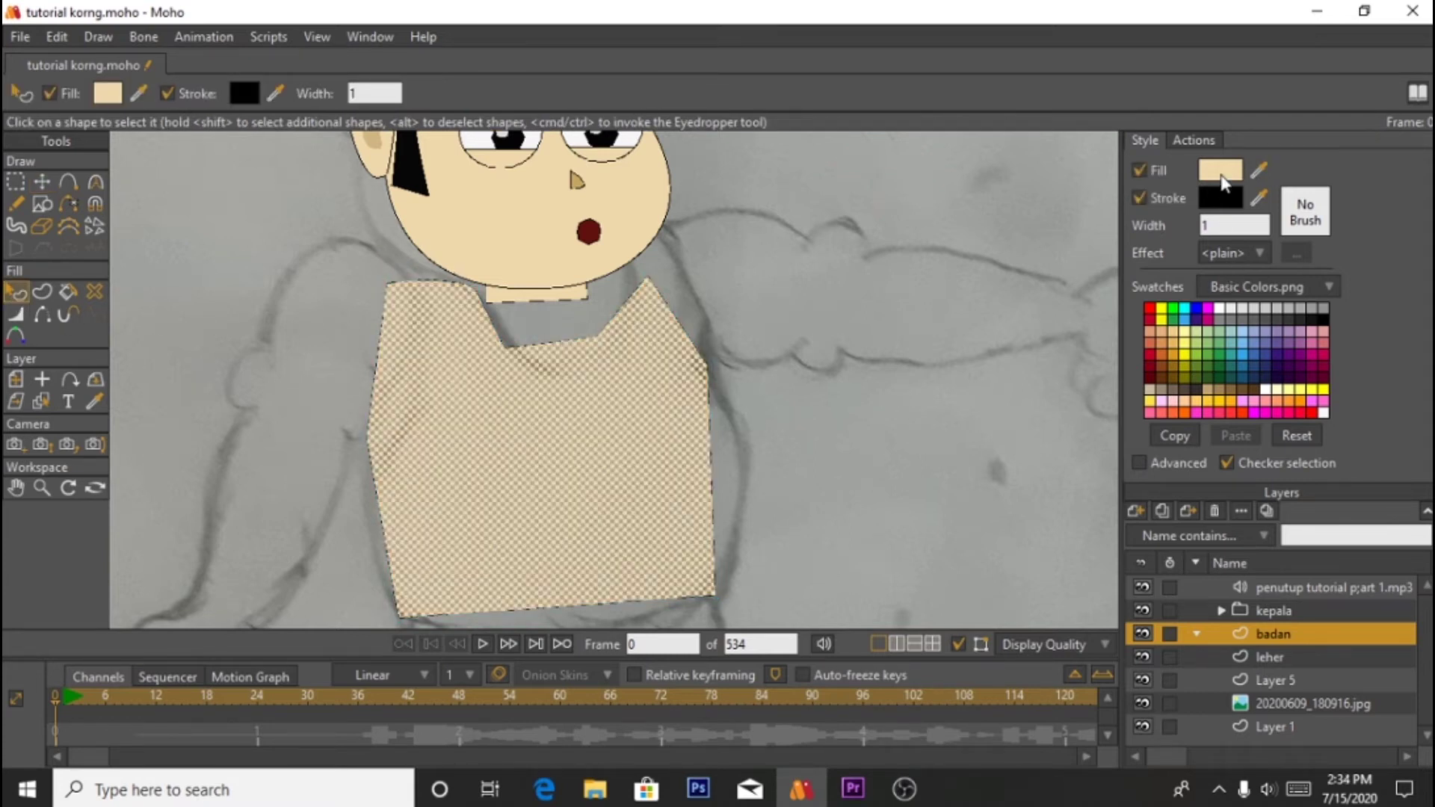
click(1221, 179)
drag(1134, 299, 1136, 324)
click(1069, 249)
drag(1069, 248, 1069, 230)
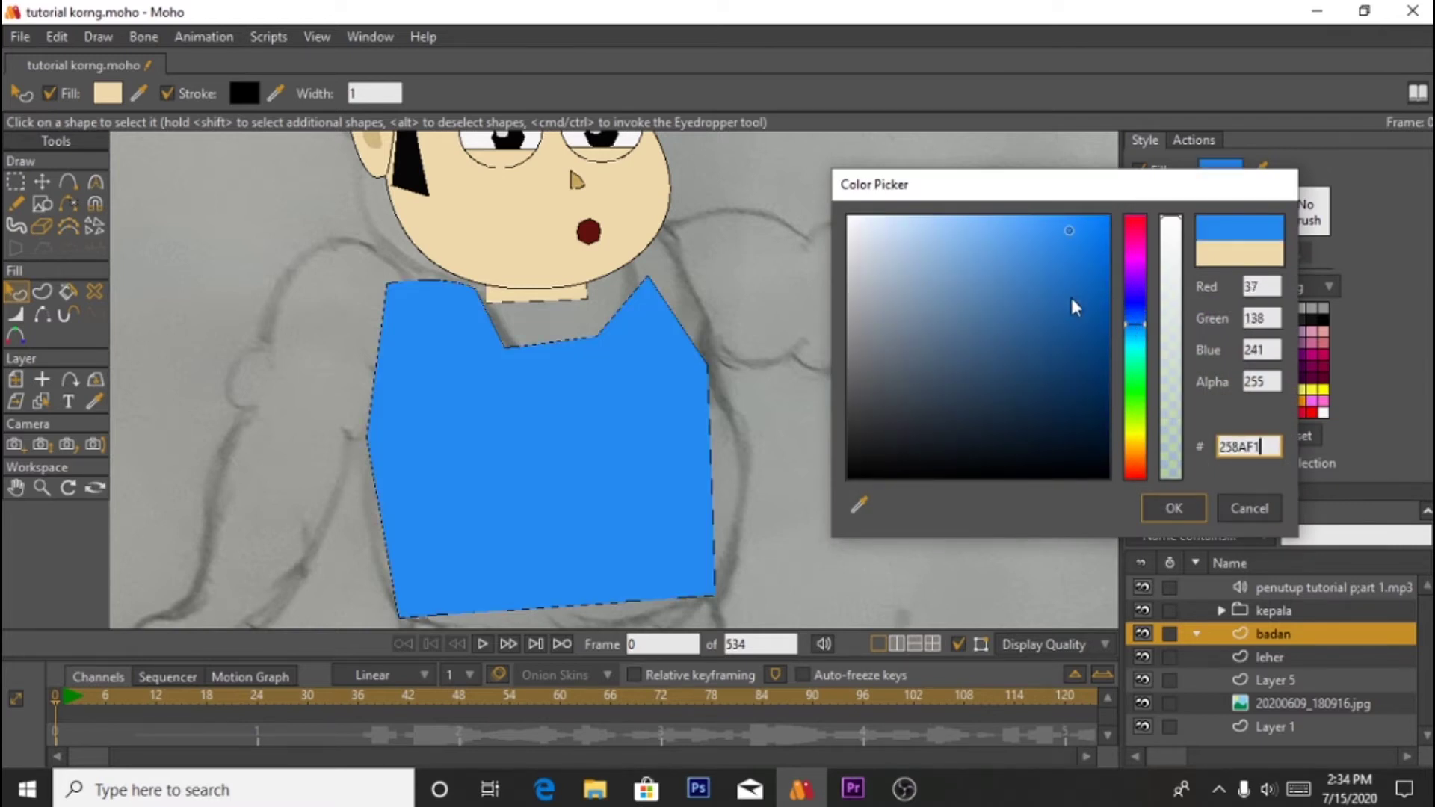
click(1088, 310)
mouse_move(1088, 311)
mouse_down()
mouse_move(1040, 227)
mouse_move(1100, 418)
mouse_move(1039, 473)
mouse_move(854, 381)
mouse_move(873, 456)
mouse_move(871, 365)
mouse_up()
click(1175, 507)
Step: Adjust the curve at the character's right shoulder corner and turn off the torso shape's fill
click(45, 182)
click(387, 284)
drag(415, 280, 401, 275)
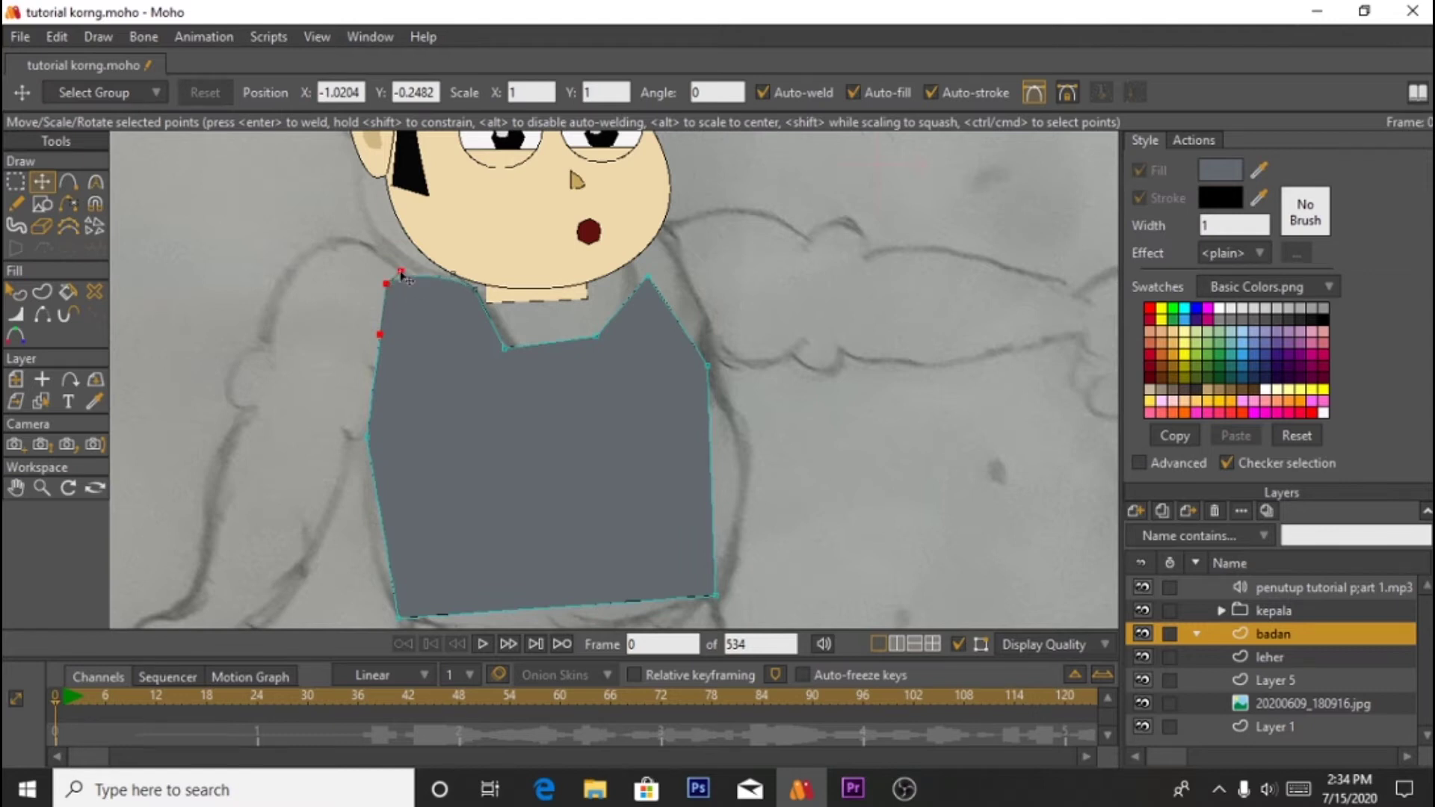
click(23, 292)
click(408, 384)
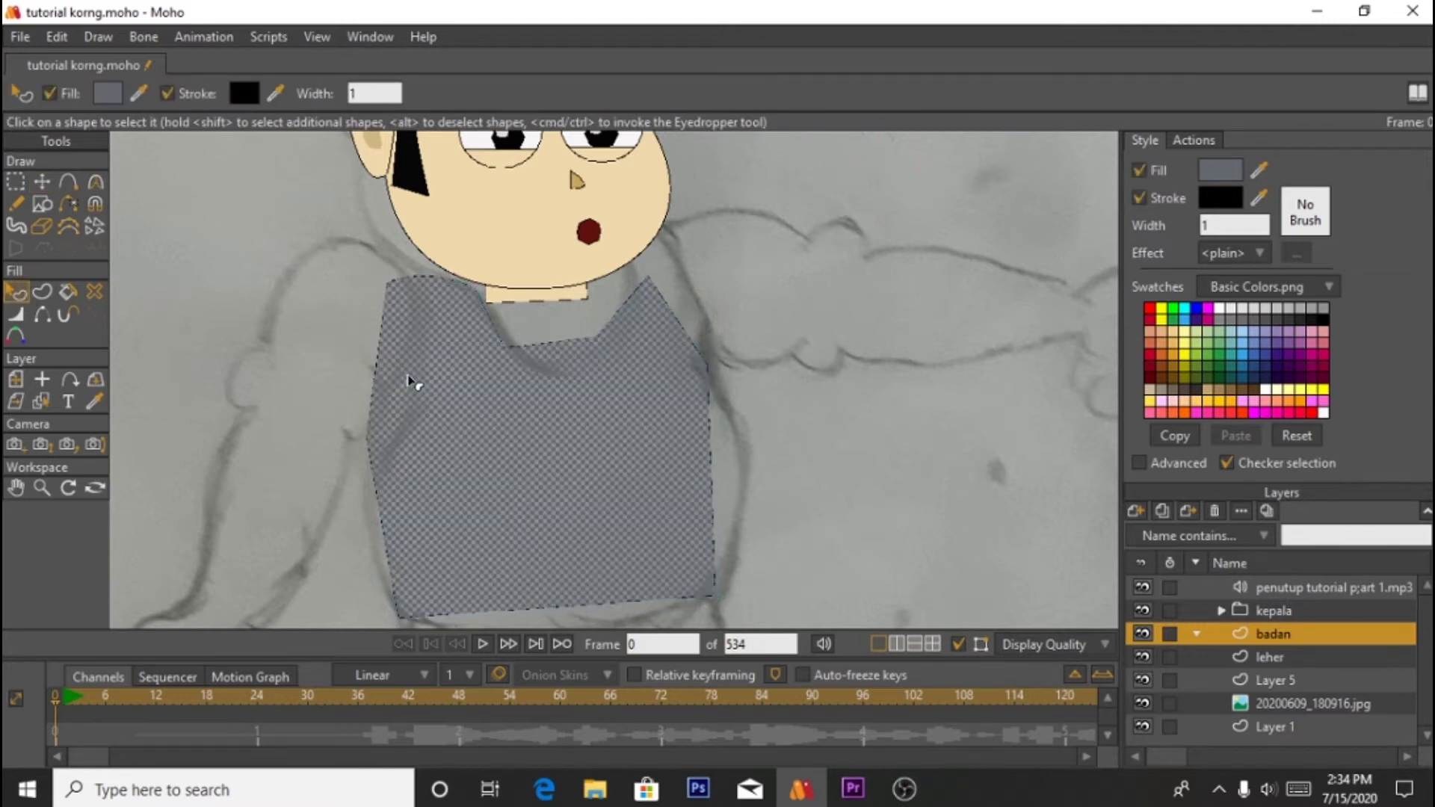
click(1140, 170)
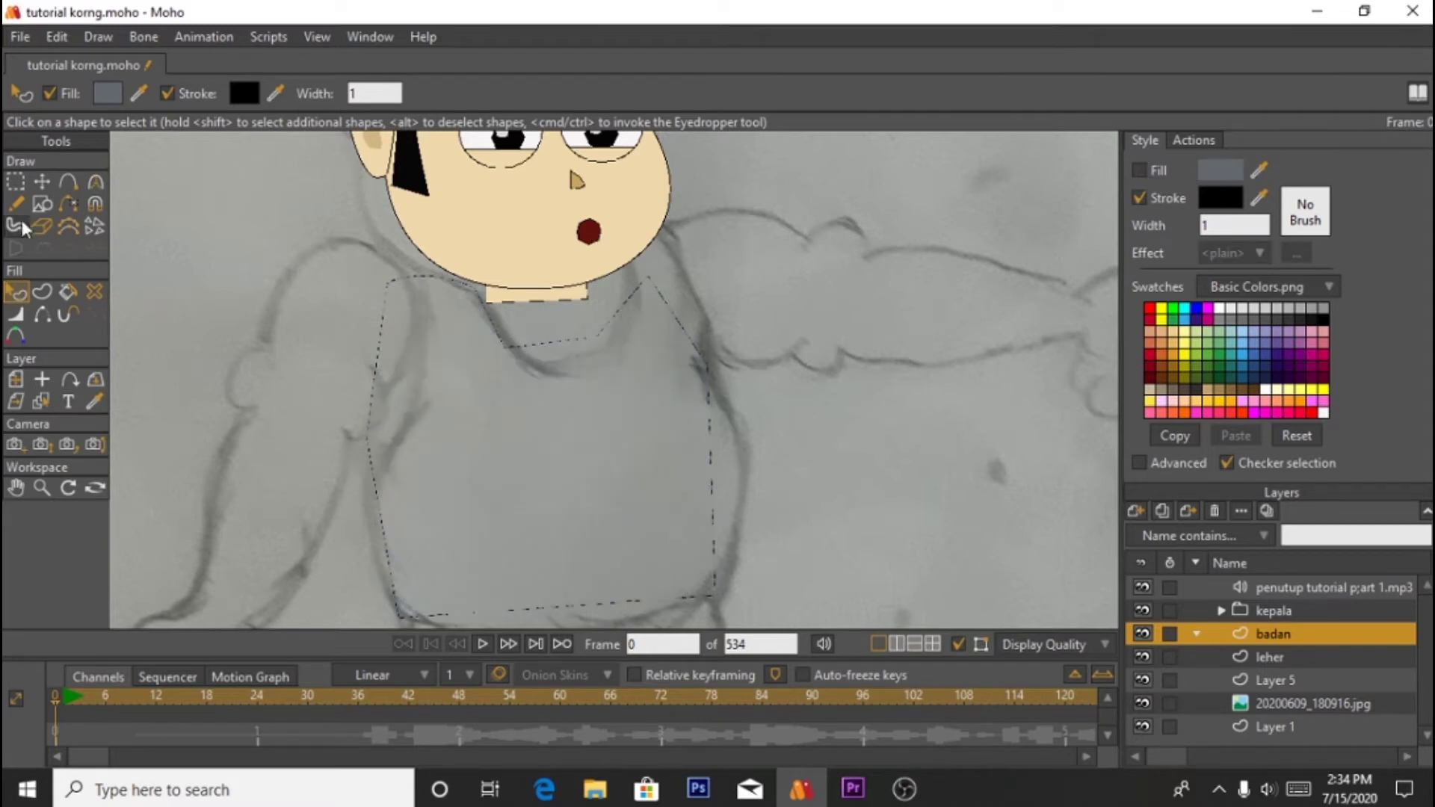
Step: Reposition the character's right shoulder and armpit points and bend the edge between them into a curved armhole
click(42, 184)
drag(389, 283, 389, 251)
drag(476, 290, 402, 267)
drag(409, 259, 402, 266)
drag(369, 438, 364, 460)
drag(386, 323, 470, 432)
scroll(498, 327, up, 2)
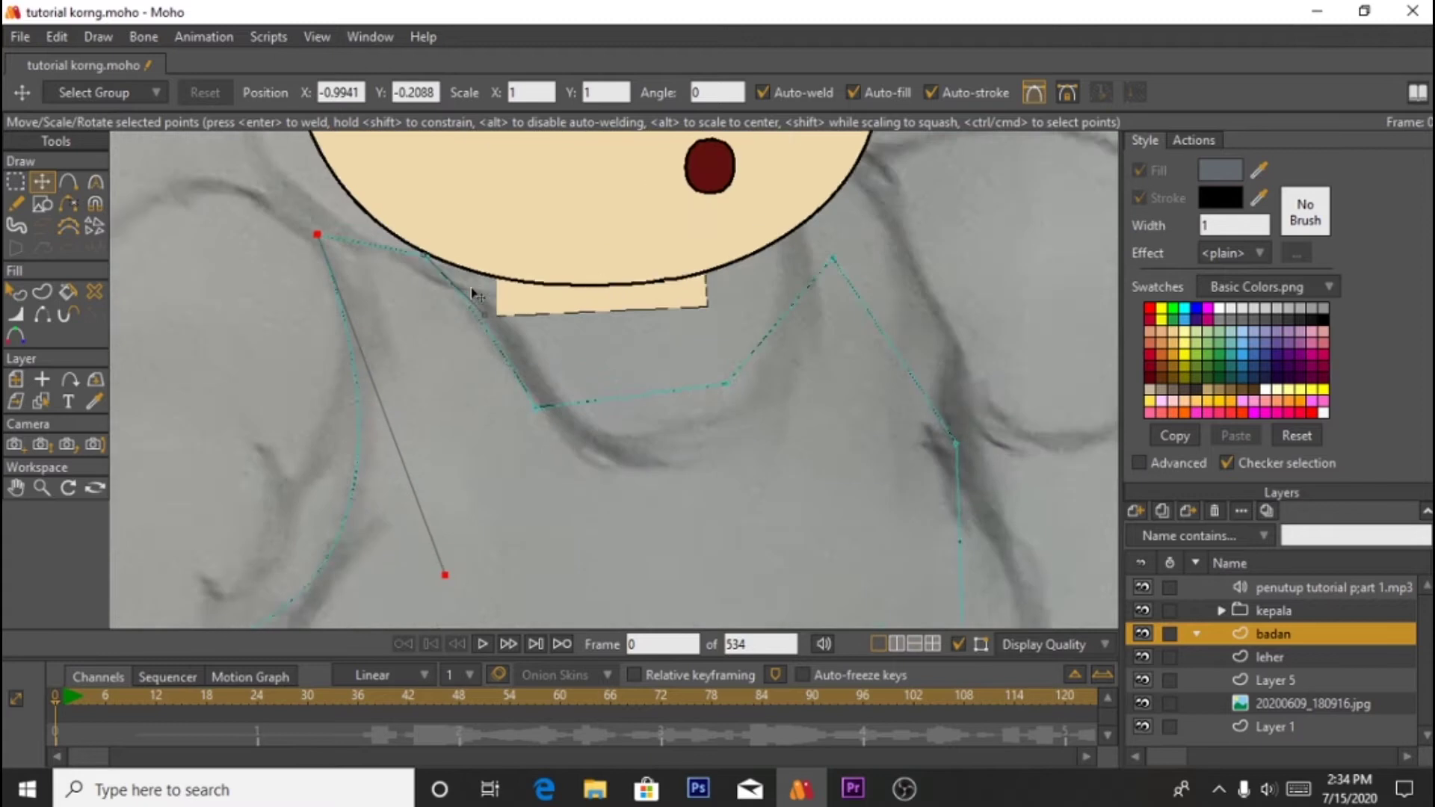
scroll(413, 258, down, 2)
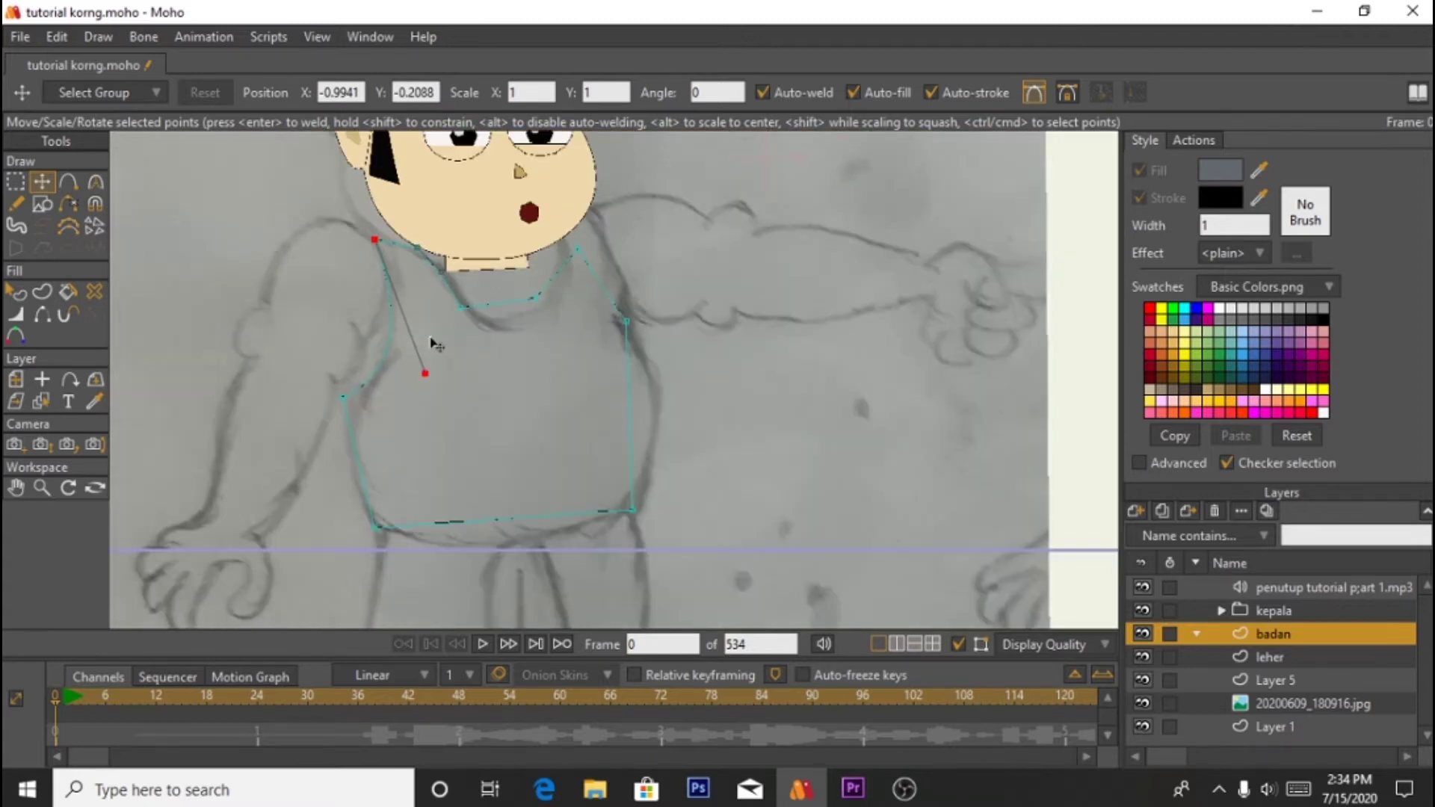
scroll(432, 343, down, 3)
scroll(496, 354, up, 3)
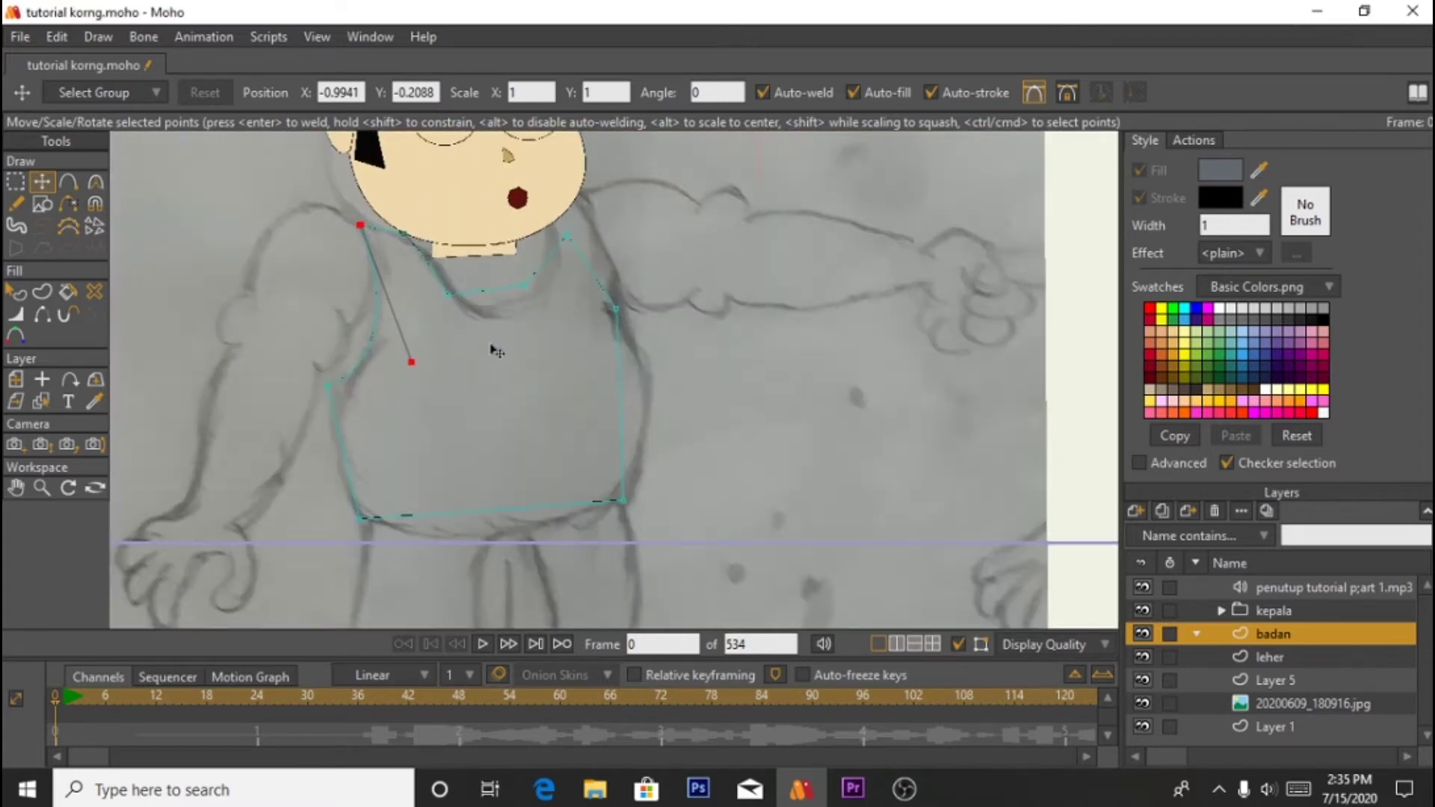
Step: Move the shoulder and neckline points onto the sketch lines and select the character's left armpit point for curvature adjustment
click(343, 214)
mouse_move(342, 213)
mouse_down()
mouse_move(304, 202)
mouse_move(346, 220)
mouse_move(336, 209)
mouse_up()
drag(377, 158, 383, 188)
drag(448, 297, 674, 233)
click(95, 181)
click(618, 311)
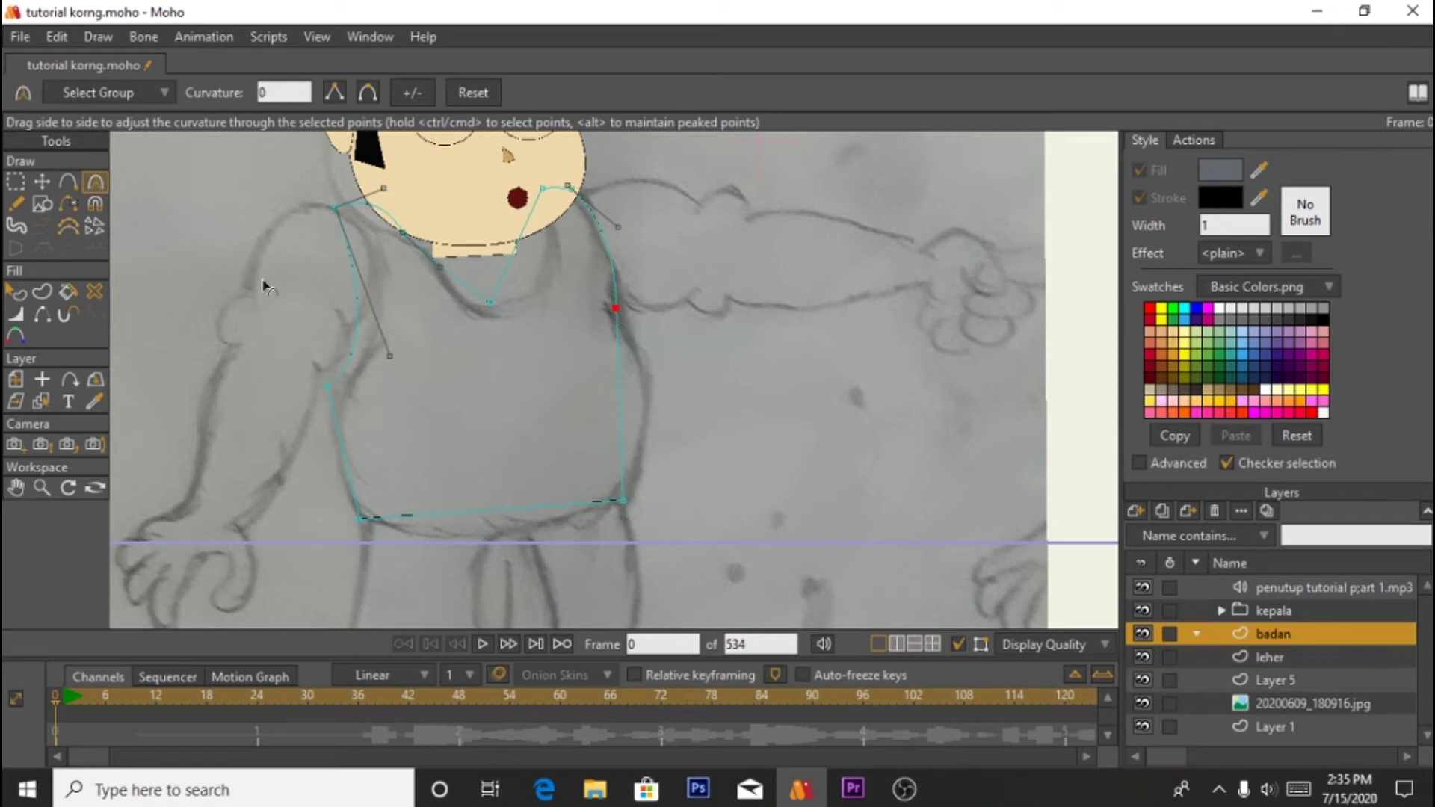
Step: Reposition the lower neckline points and delete the two surplus ones between the shoulders
click(543, 188)
key(a)
click(47, 184)
drag(510, 256, 541, 299)
drag(490, 302, 471, 372)
click(456, 306)
key(Delete)
click(543, 299)
key(Delete)
Step: Curve the neckline into a round scoop and bulge the torso's side below the character's left armpit with Curvature
click(91, 183)
drag(542, 189, 592, 330)
mouse_move(471, 372)
mouse_down()
mouse_move(461, 361)
mouse_move(494, 379)
mouse_move(464, 361)
mouse_up()
click(326, 386)
drag(618, 310, 688, 396)
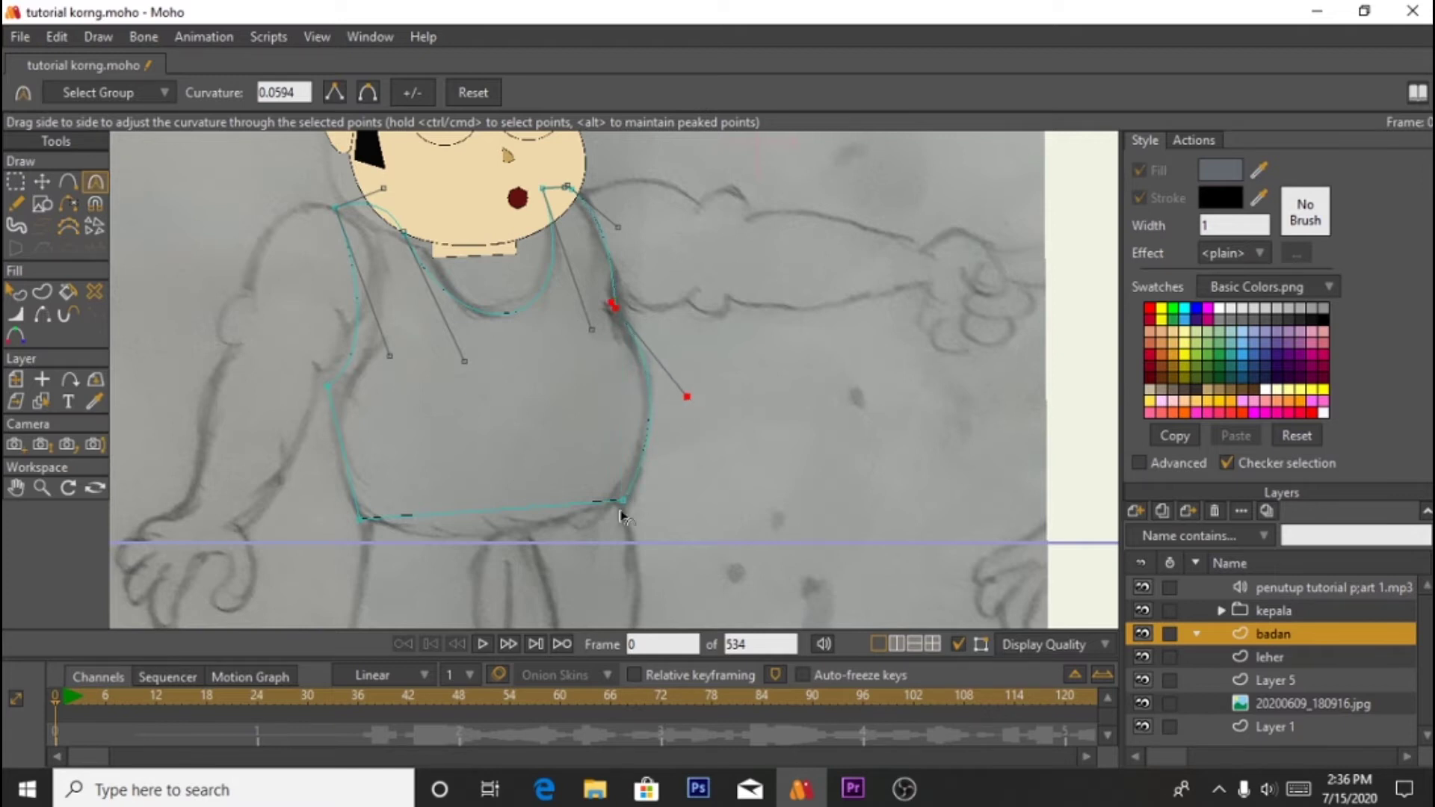
Step: Curve the torso's bottom hem downward along the sketch and turn the shape's grey fill back on
click(359, 518)
drag(369, 522, 547, 579)
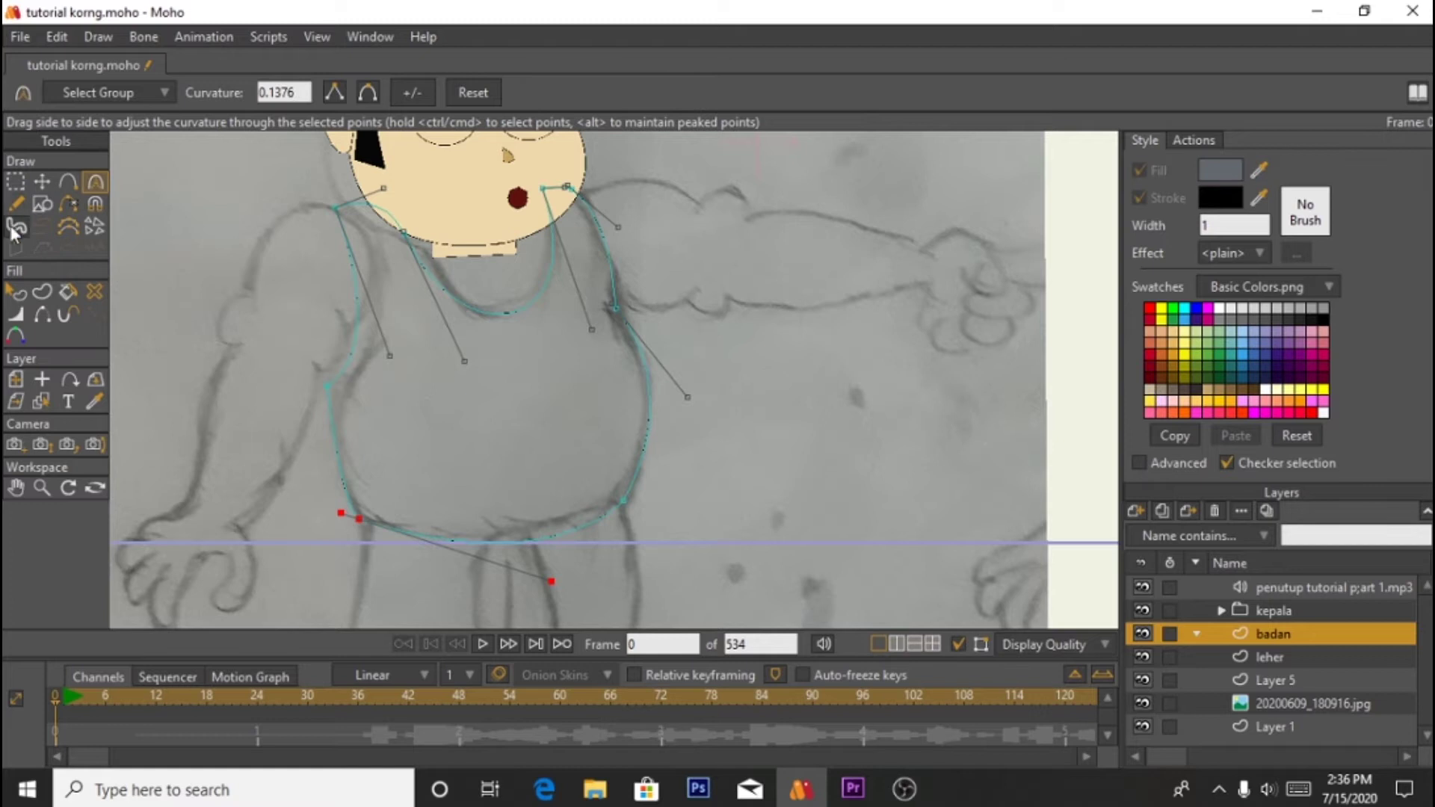
click(16, 291)
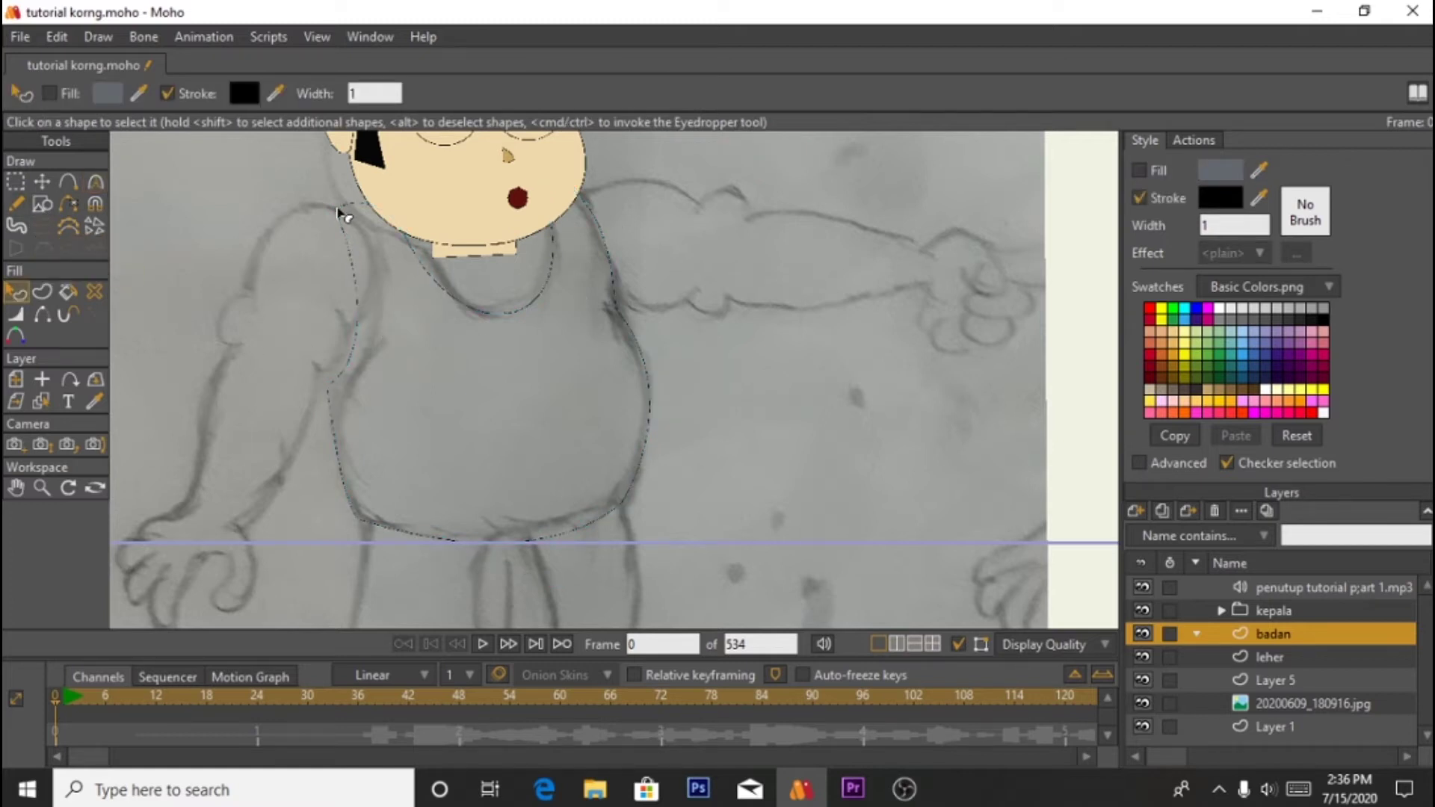
click(344, 212)
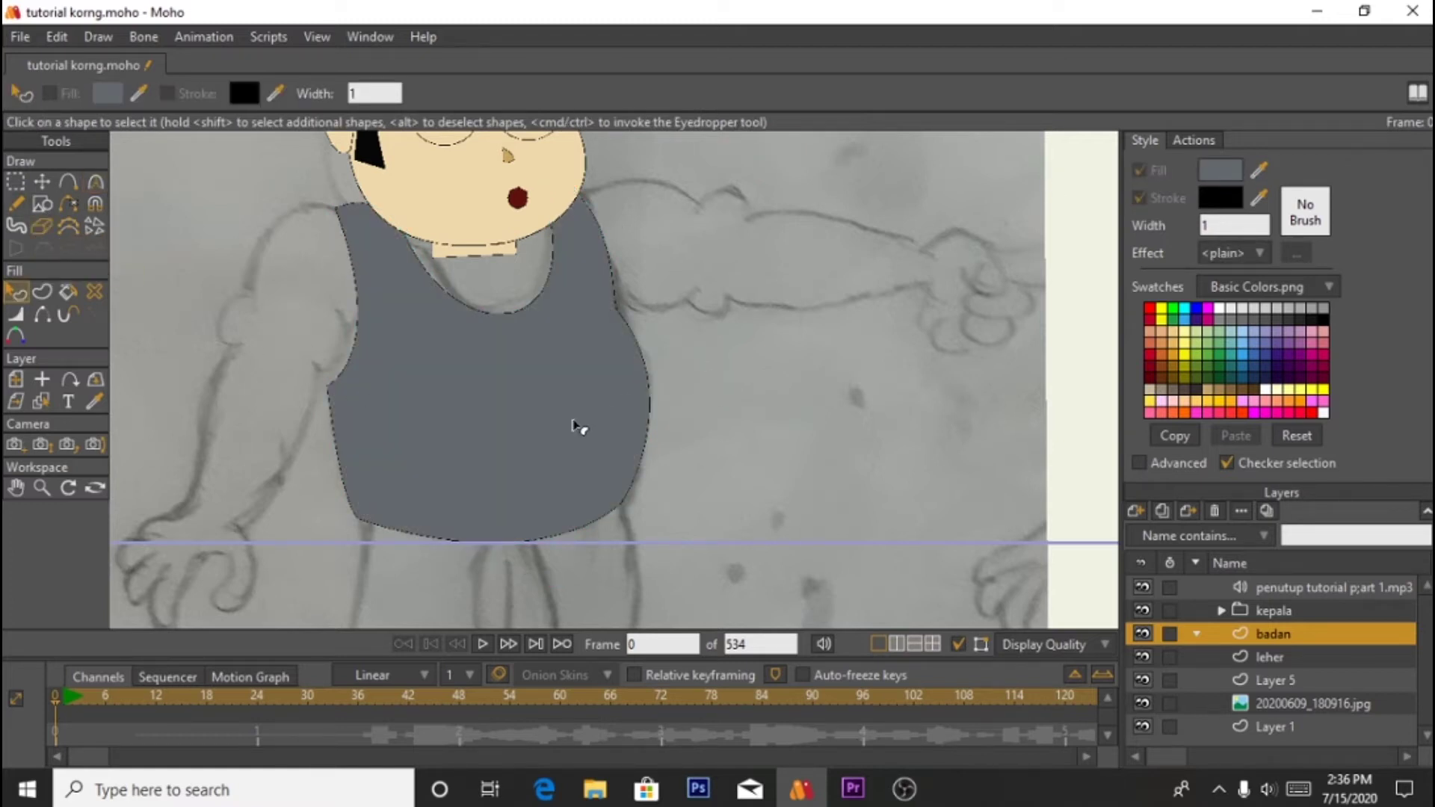
click(69, 184)
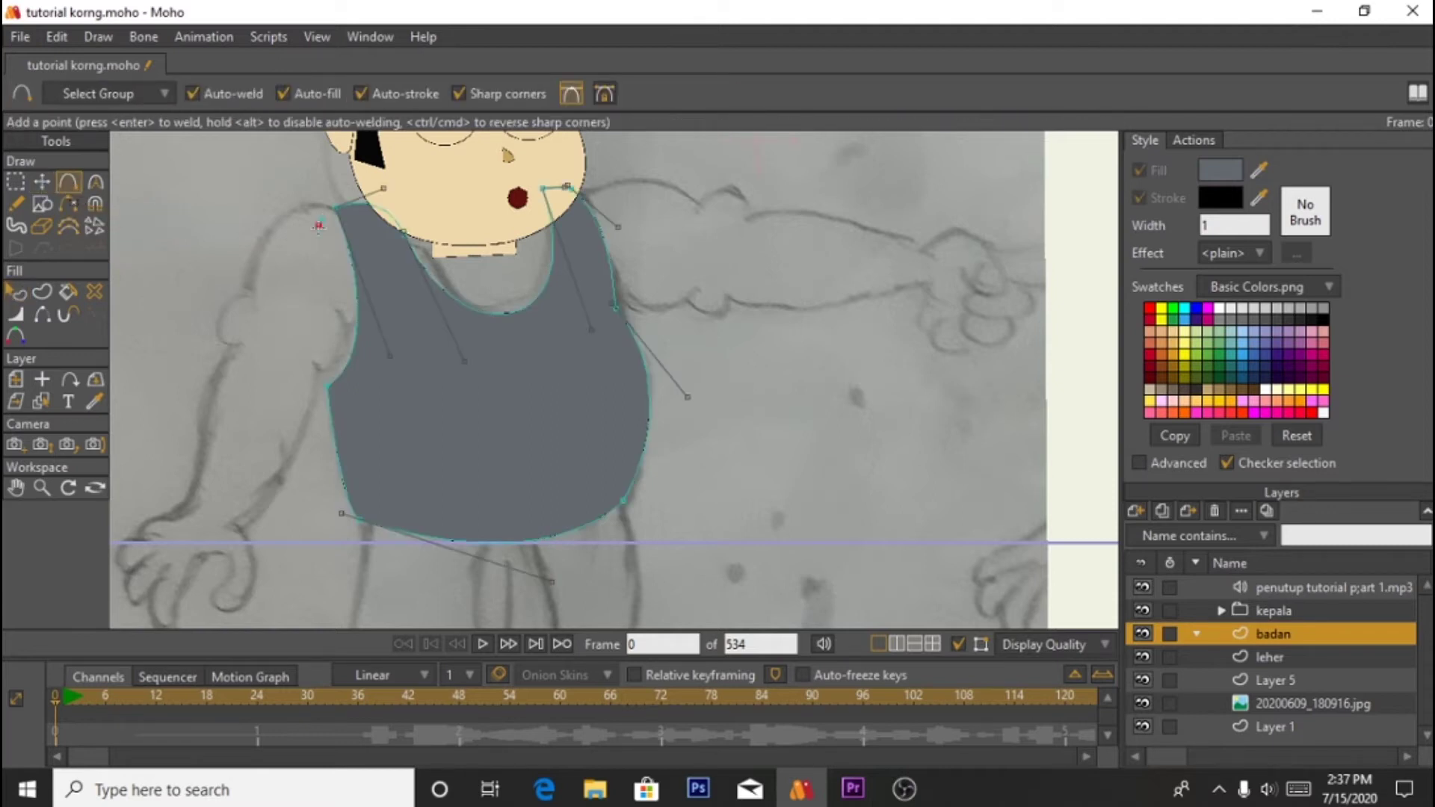
mouse_move(338, 438)
mouse_down()
mouse_move(781, 452)
mouse_move(652, 428)
mouse_up()
key(ctrl+z)
key(ctrl+z)
Step: Draw a closed chest shape covering both armholes and the neckline, and fill it with the face's skin colour
drag(307, 397, 634, 408)
drag(591, 186, 321, 219)
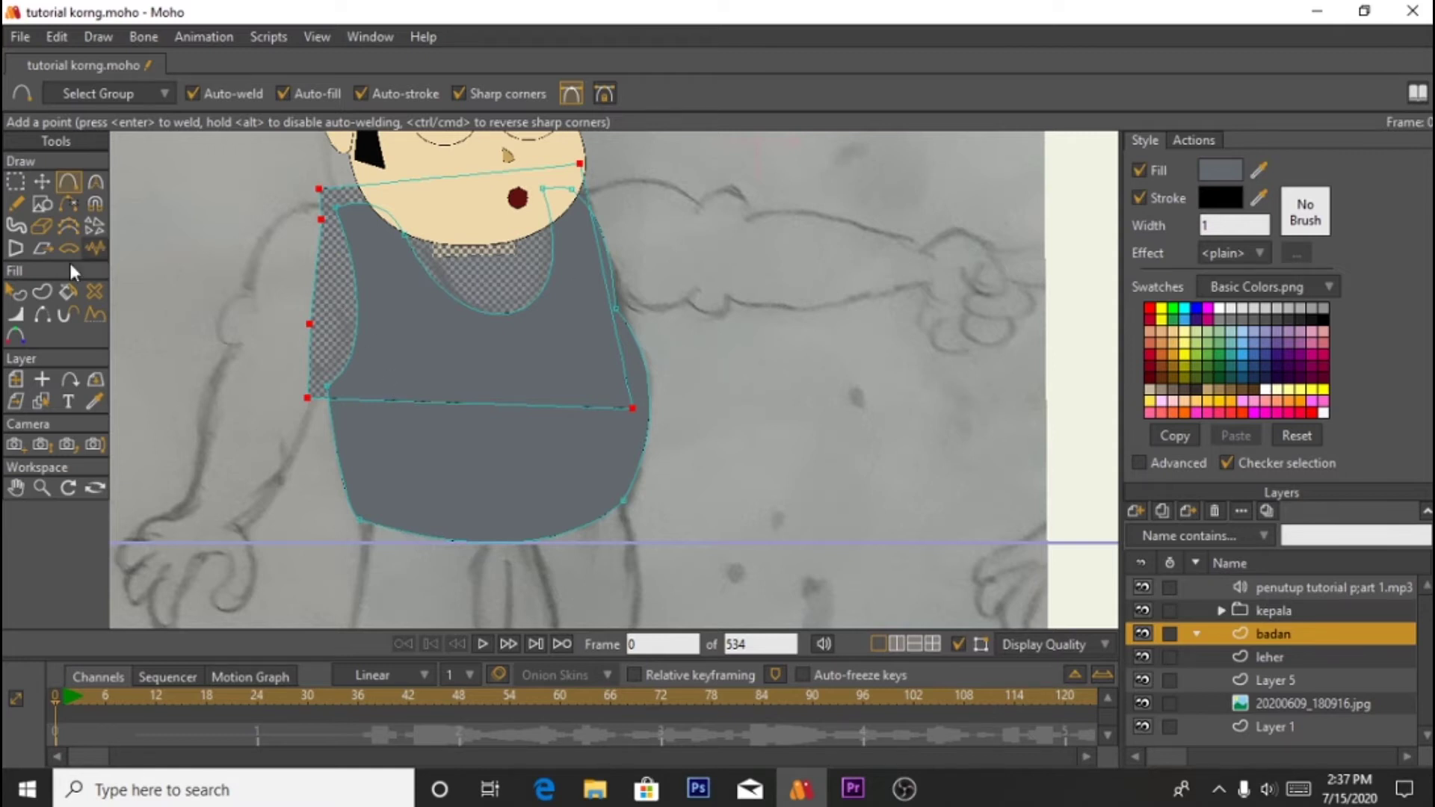
drag(1229, 174, 449, 202)
Step: Send the skin-coloured chest shape behind the grey shirt shape
key(t)
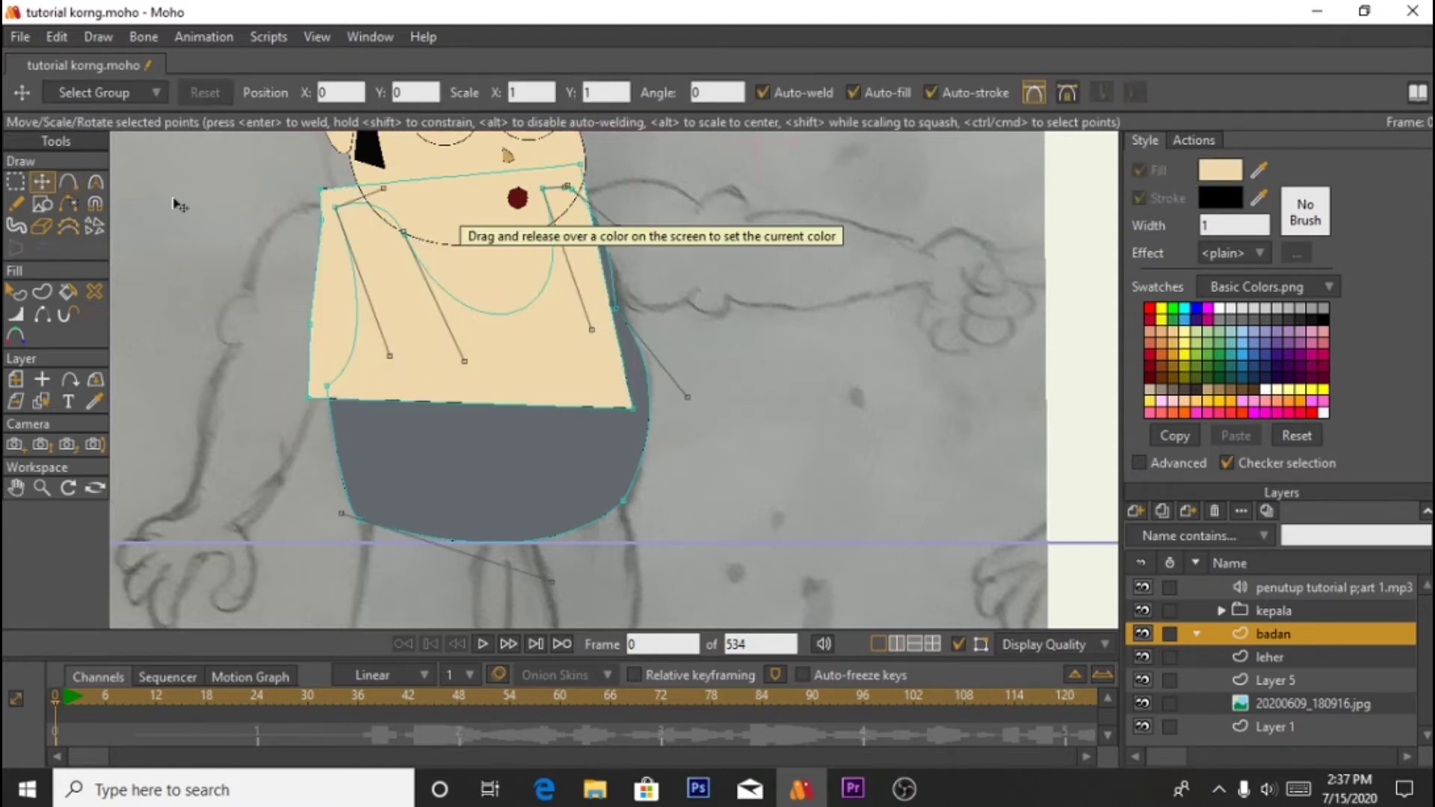
key(q)
click(564, 344)
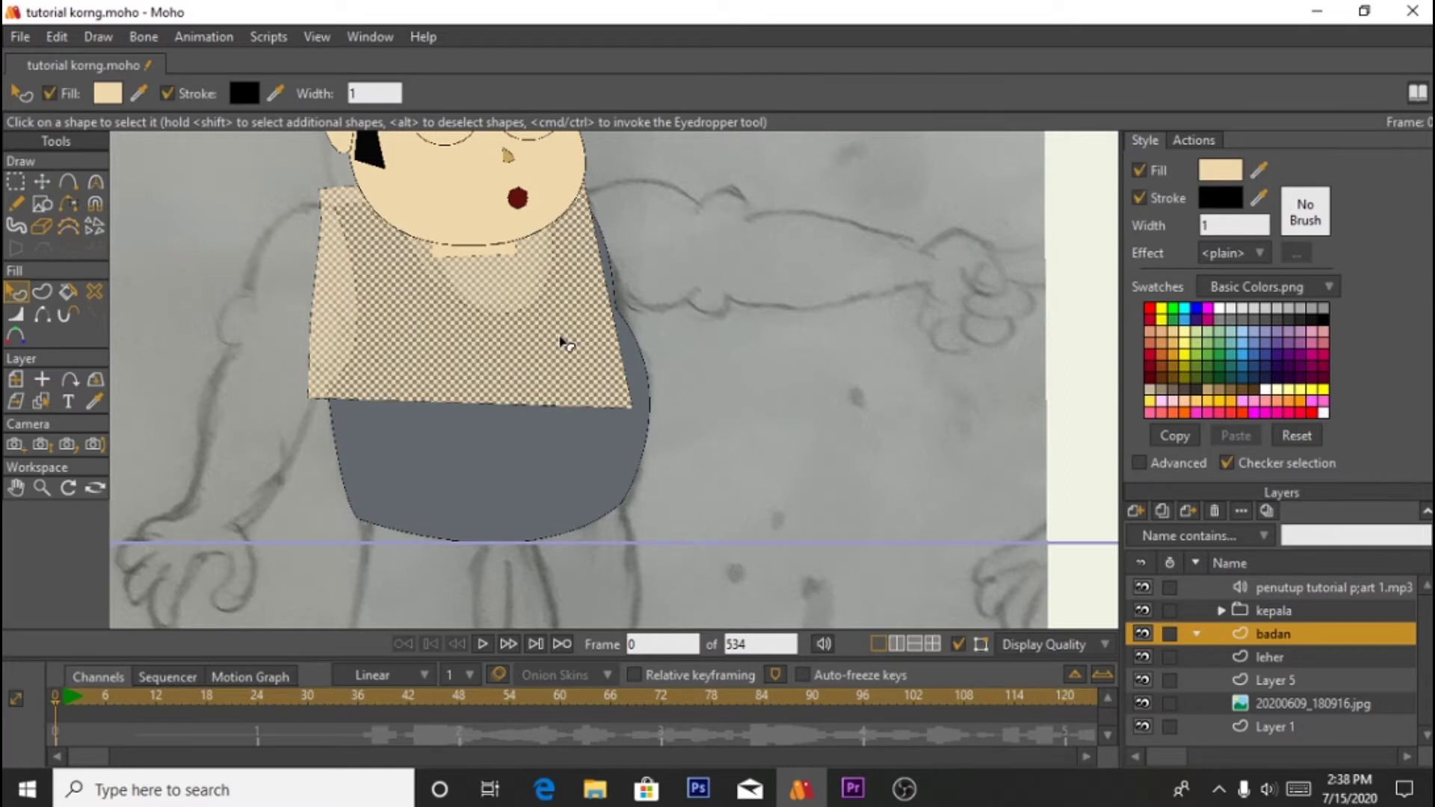
key(Down)
Step: Move the chest shape's corner points to fit the shoulders and armpit, leaving skin only in the armhole and neckline
key(t)
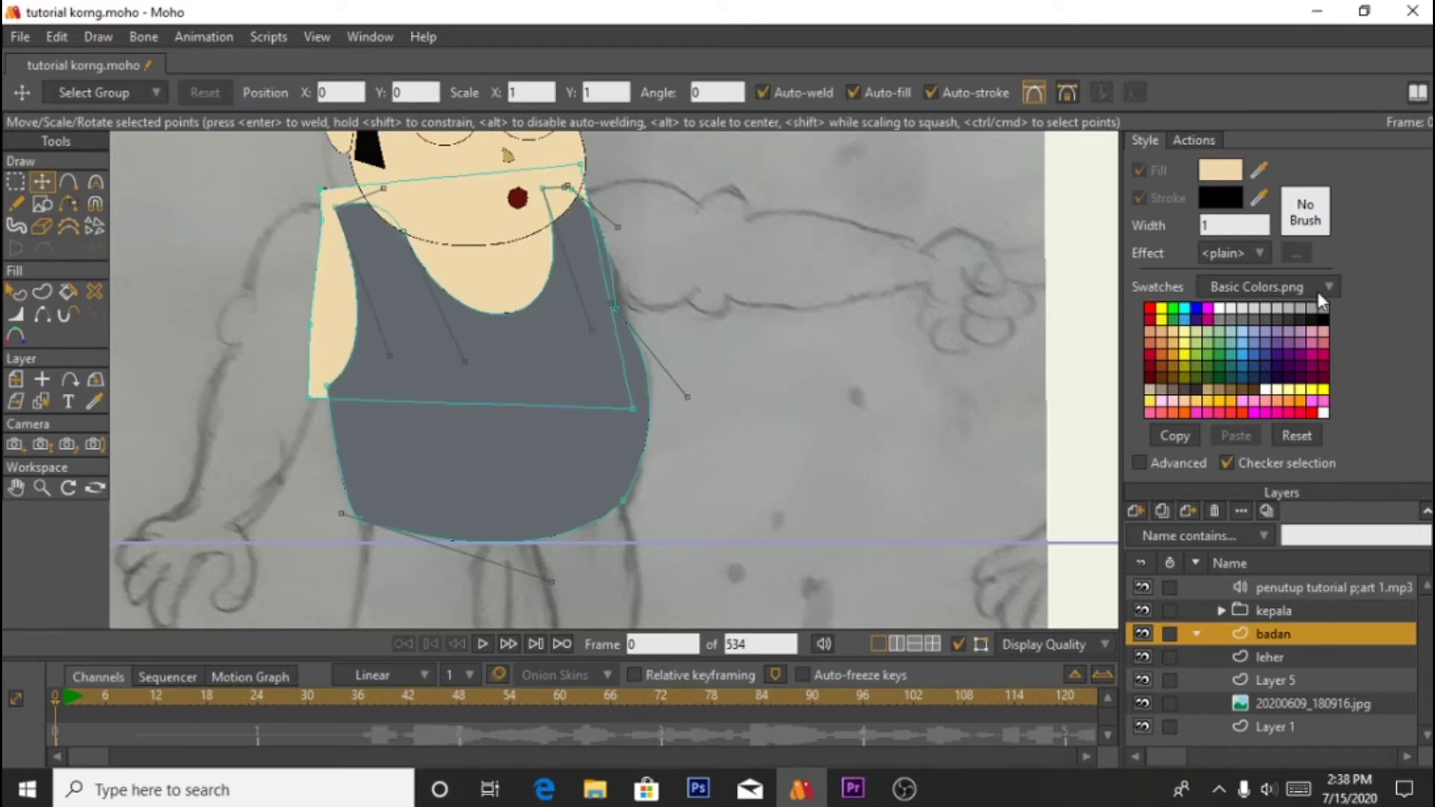
drag(321, 190, 350, 222)
click(581, 165)
drag(588, 170, 582, 228)
drag(310, 397, 327, 386)
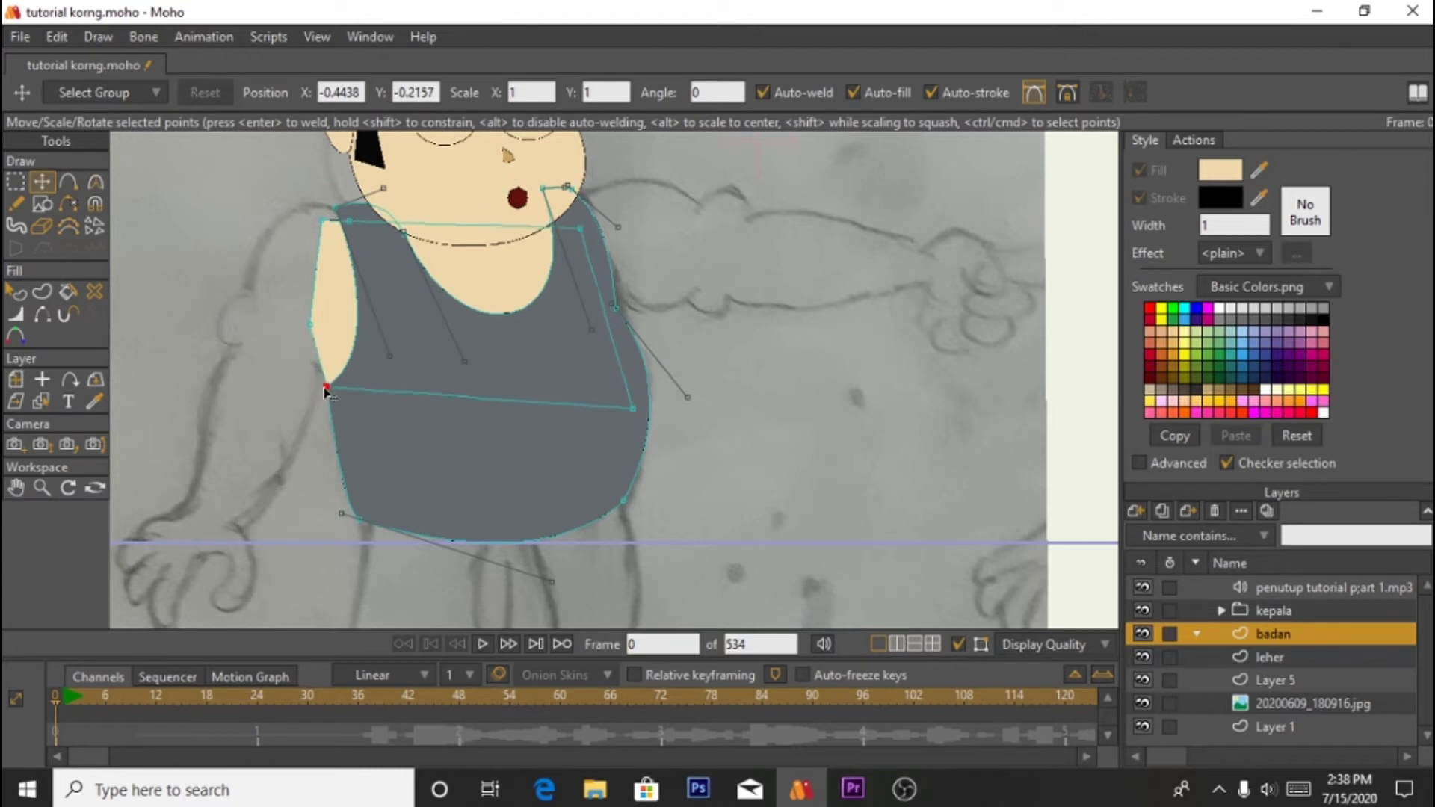
mouse_move(338, 227)
mouse_down()
mouse_move(318, 206)
mouse_move(335, 208)
mouse_up()
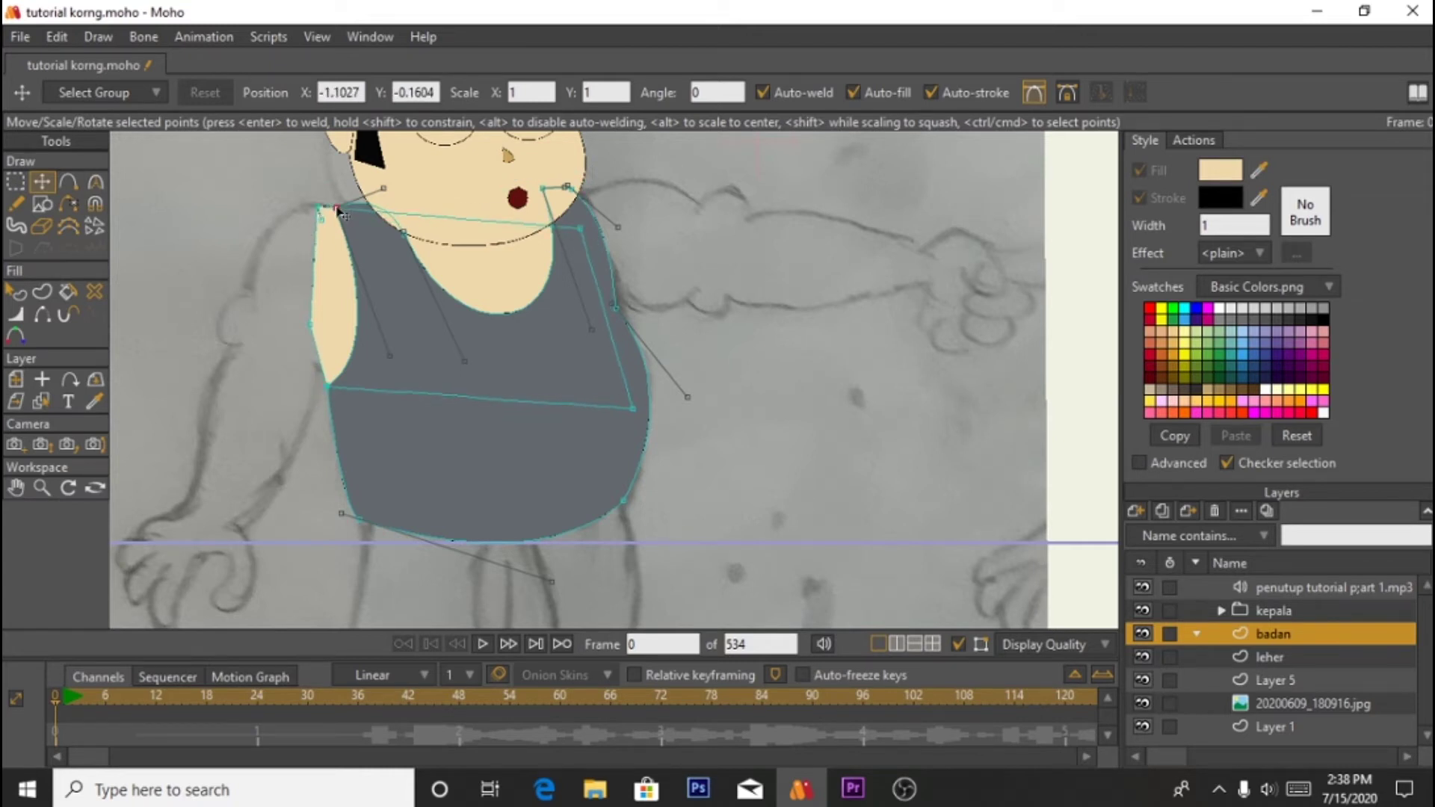
key(ctrl+a)
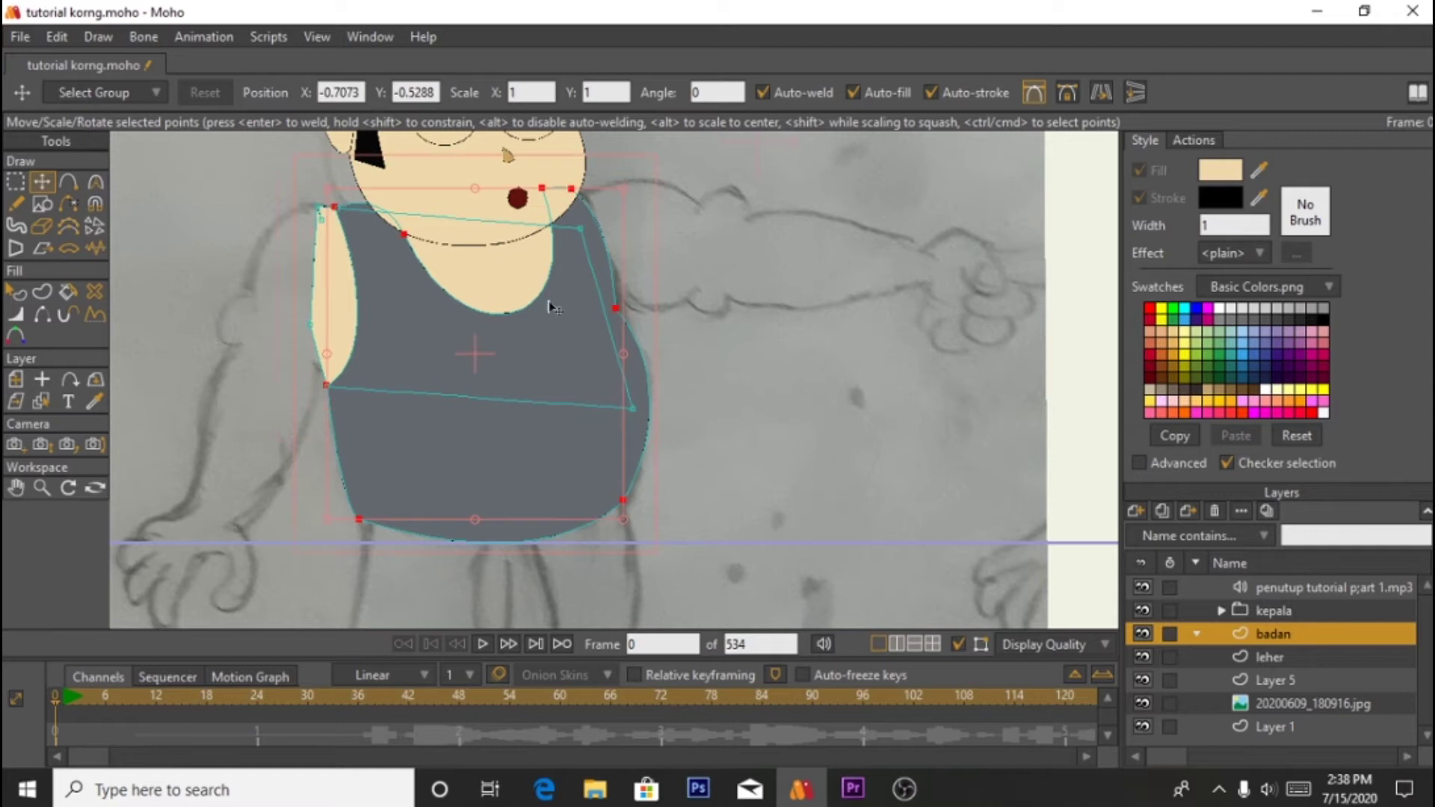
scroll(551, 331, down, 1)
scroll(551, 332, up, 1)
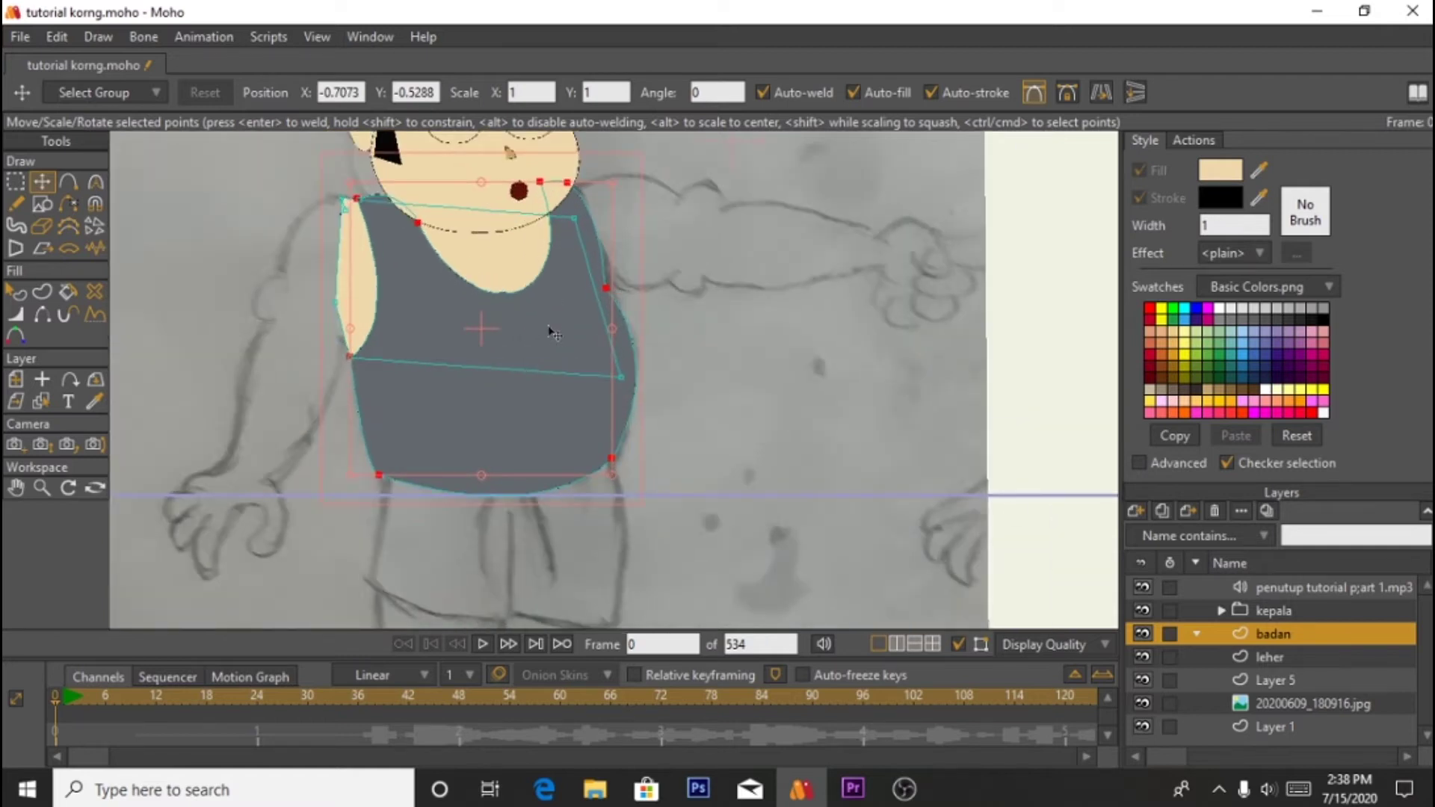
Step: Add a new vector layer above badan and name it "tangan kanan"
click(1136, 509)
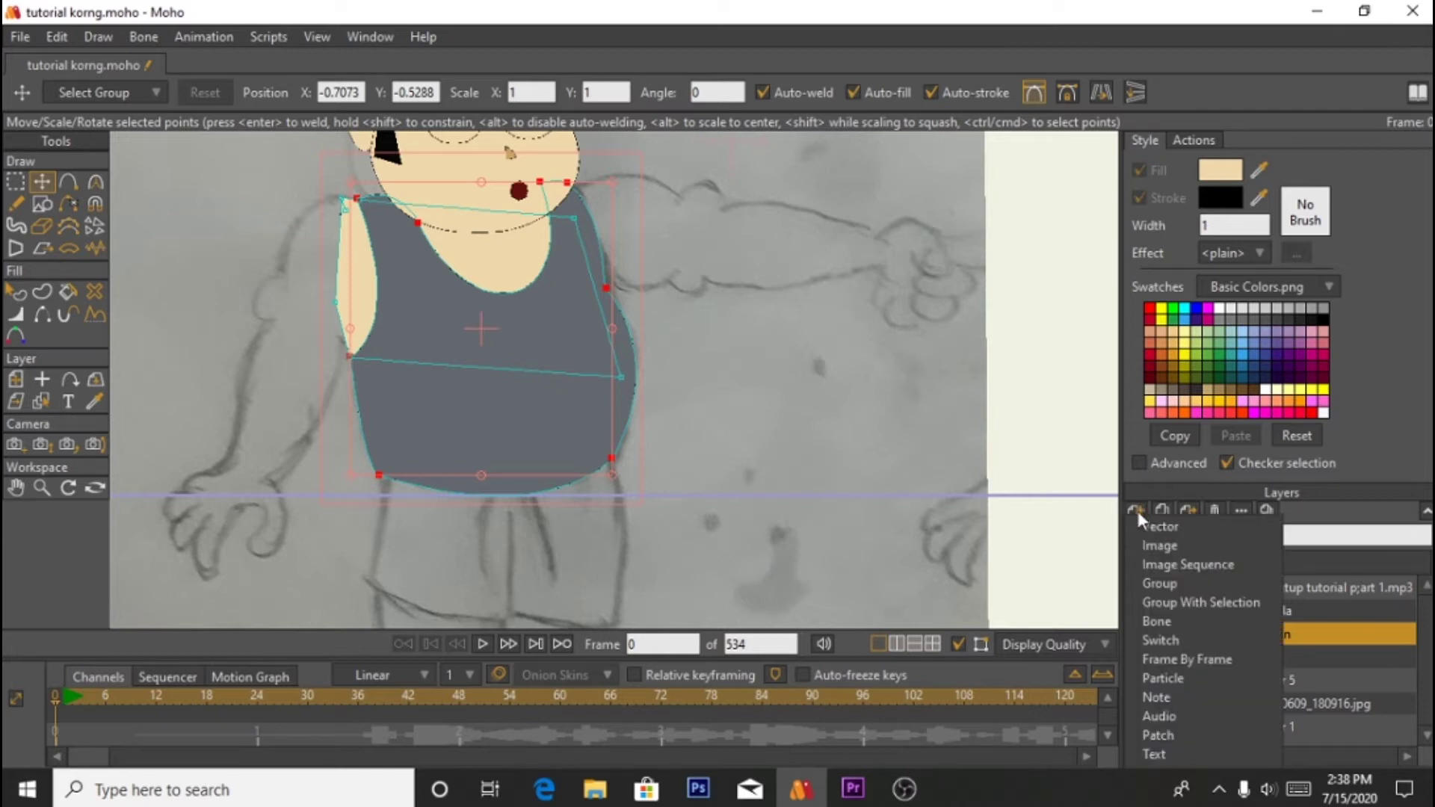
click(1160, 527)
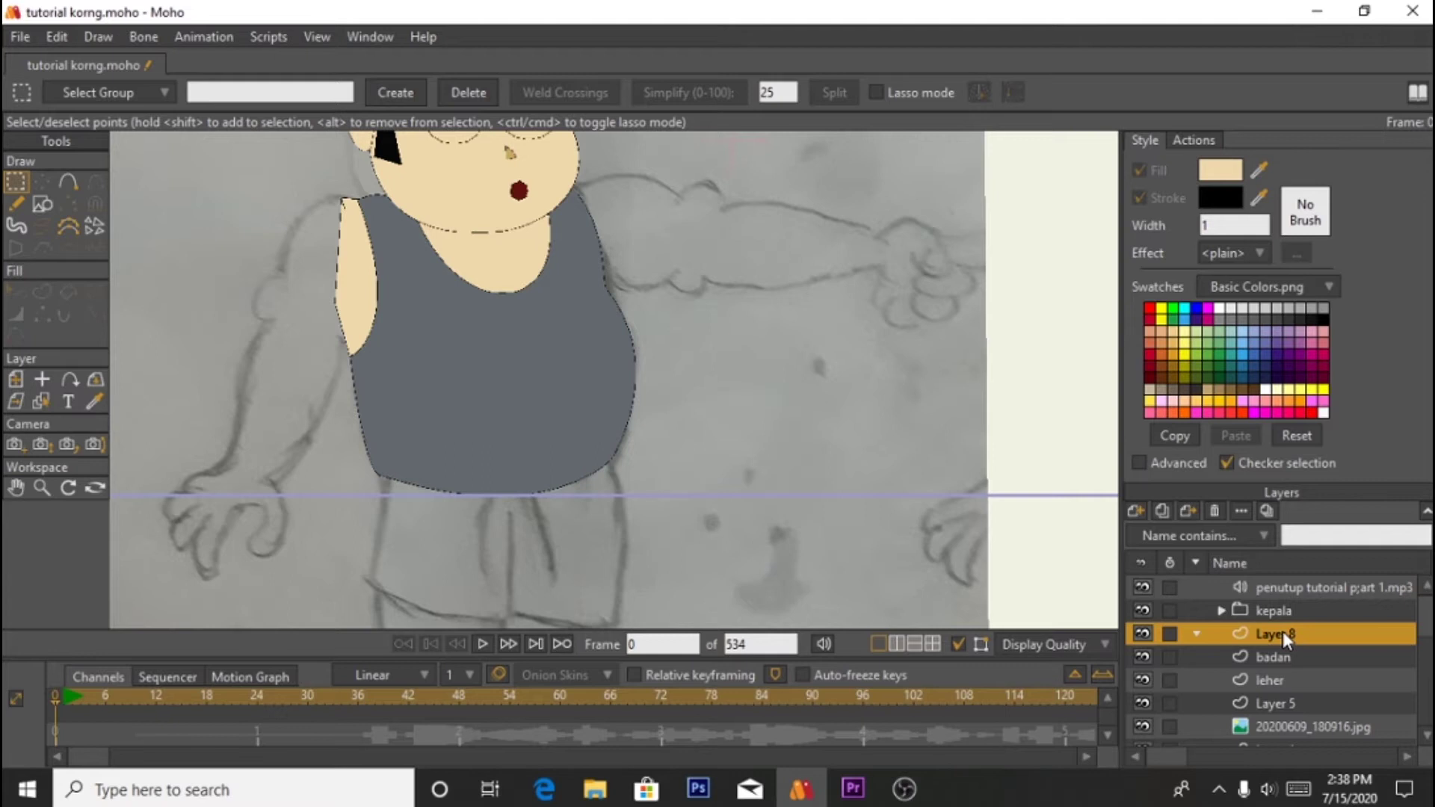
double_click(1282, 631)
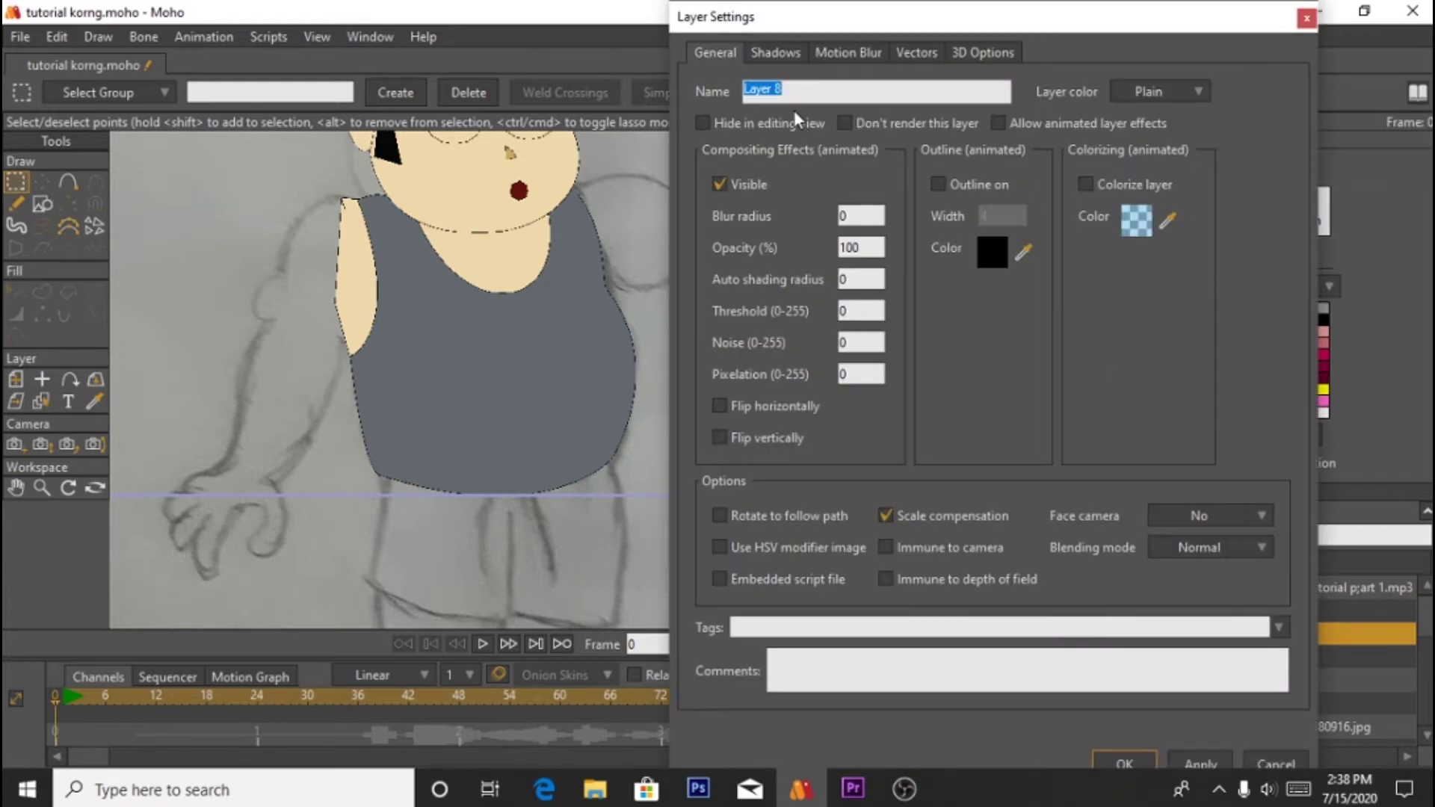
text(tangan kanan)
click(1135, 759)
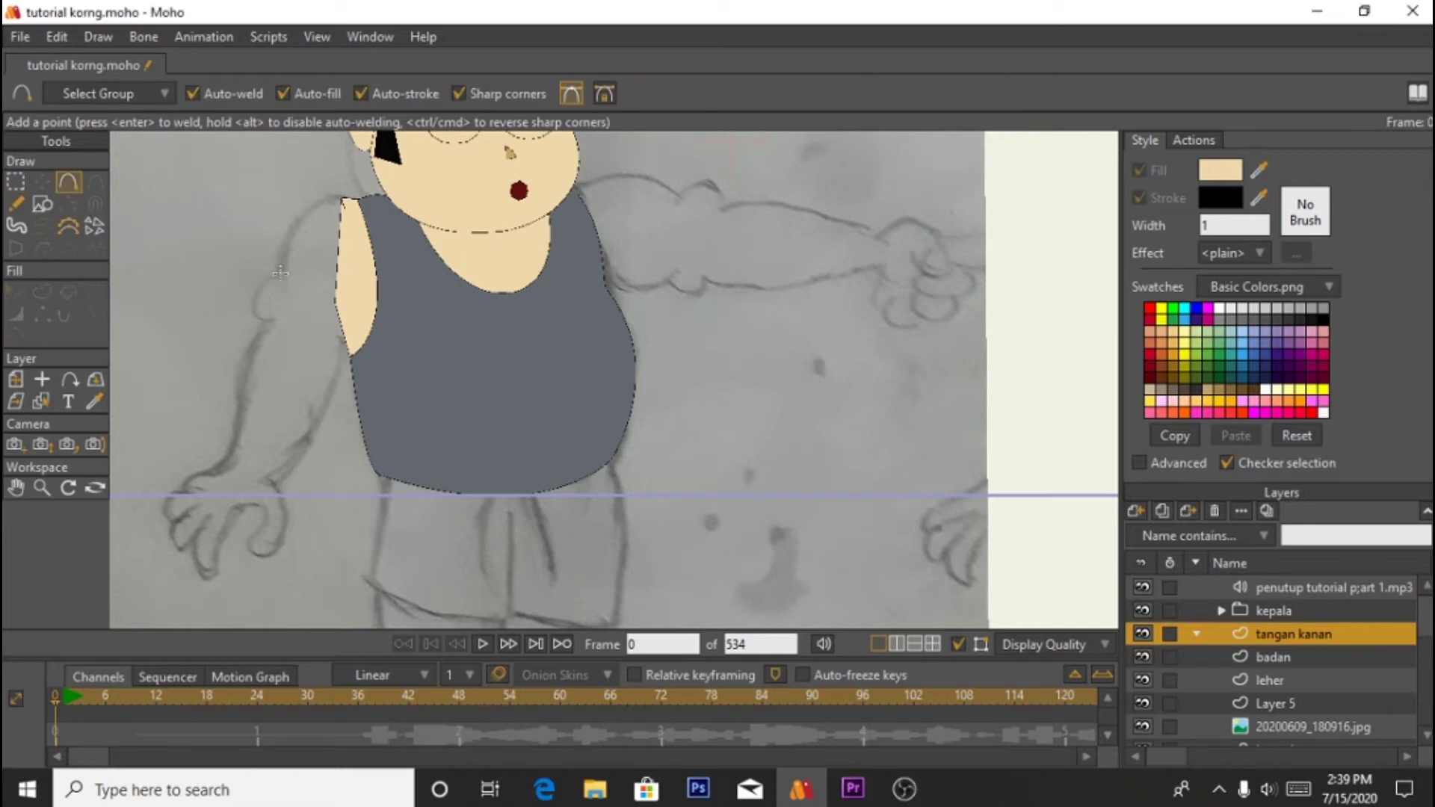
Step: Trace the right upper arm as a closed four-cornered shape from shoulder to elbow and turn off its fill
drag(292, 224, 338, 359)
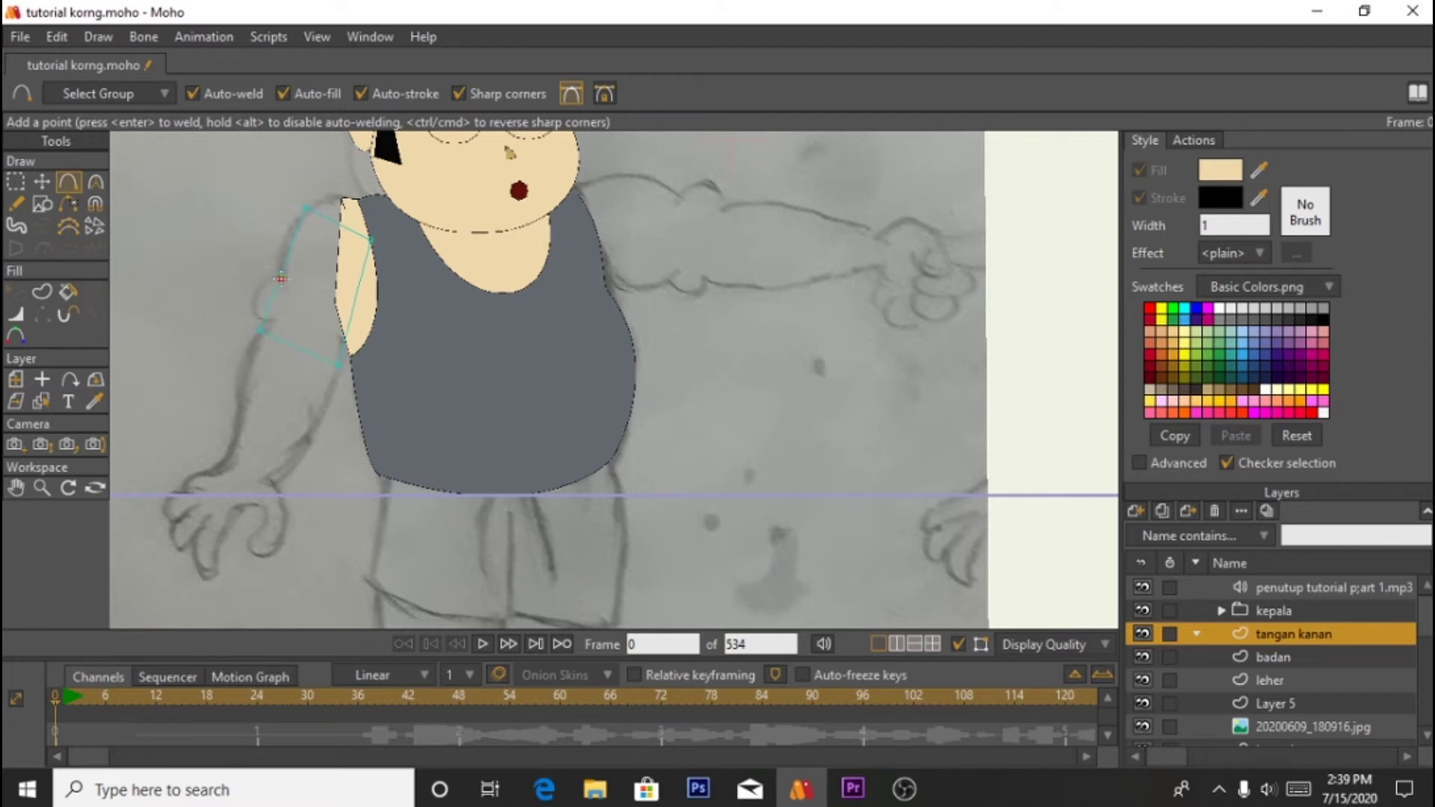
click(281, 278)
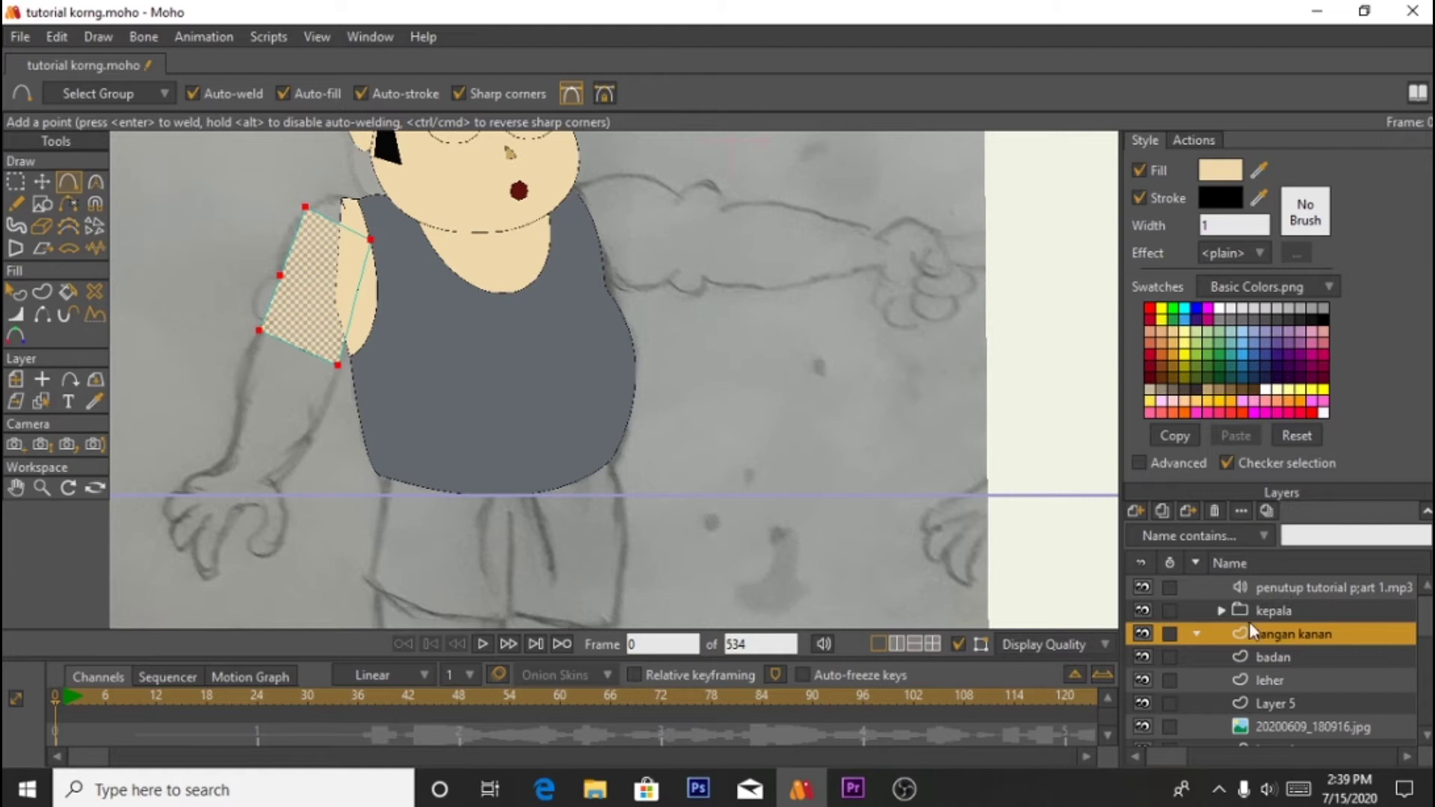
click(42, 182)
click(362, 279)
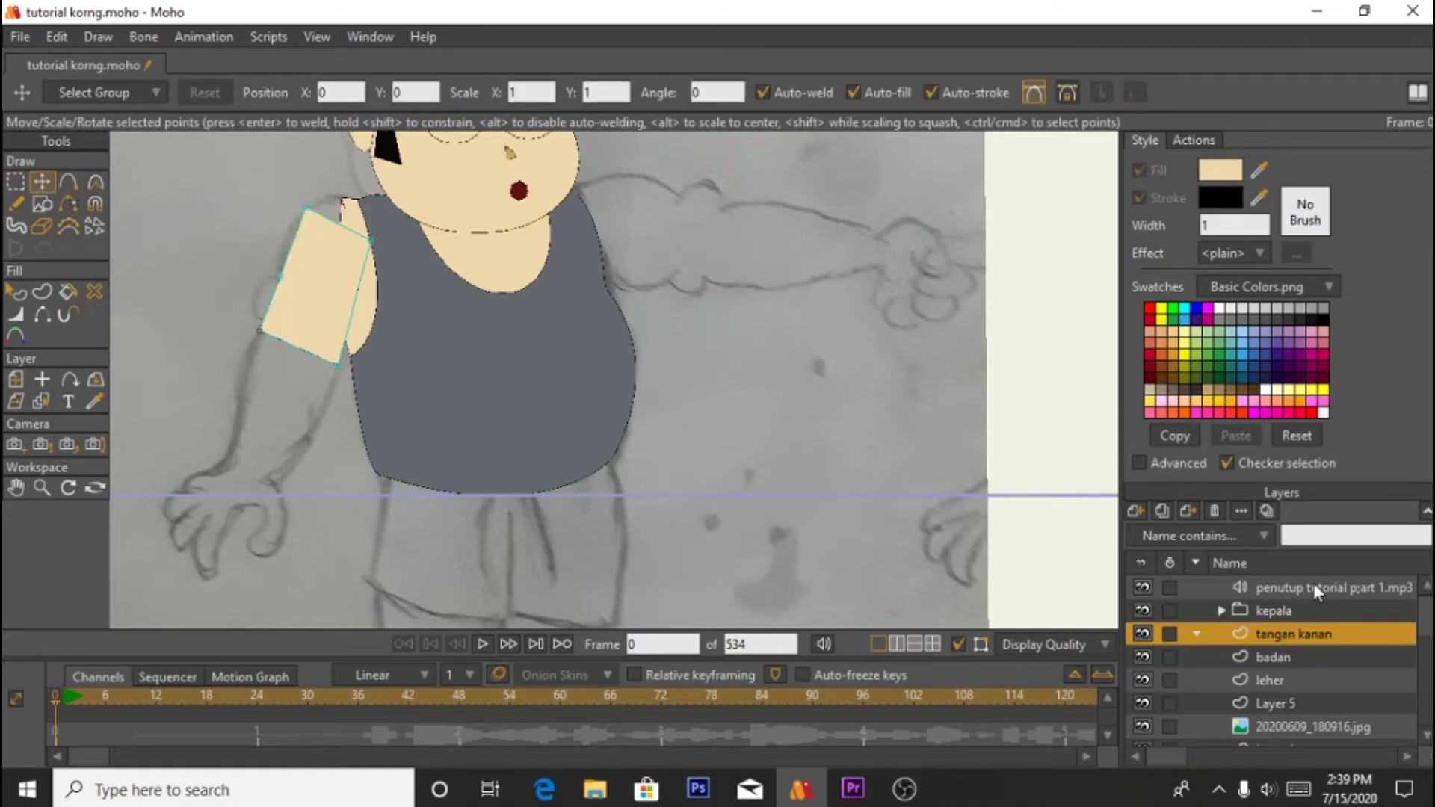
click(16, 292)
key(Delete)
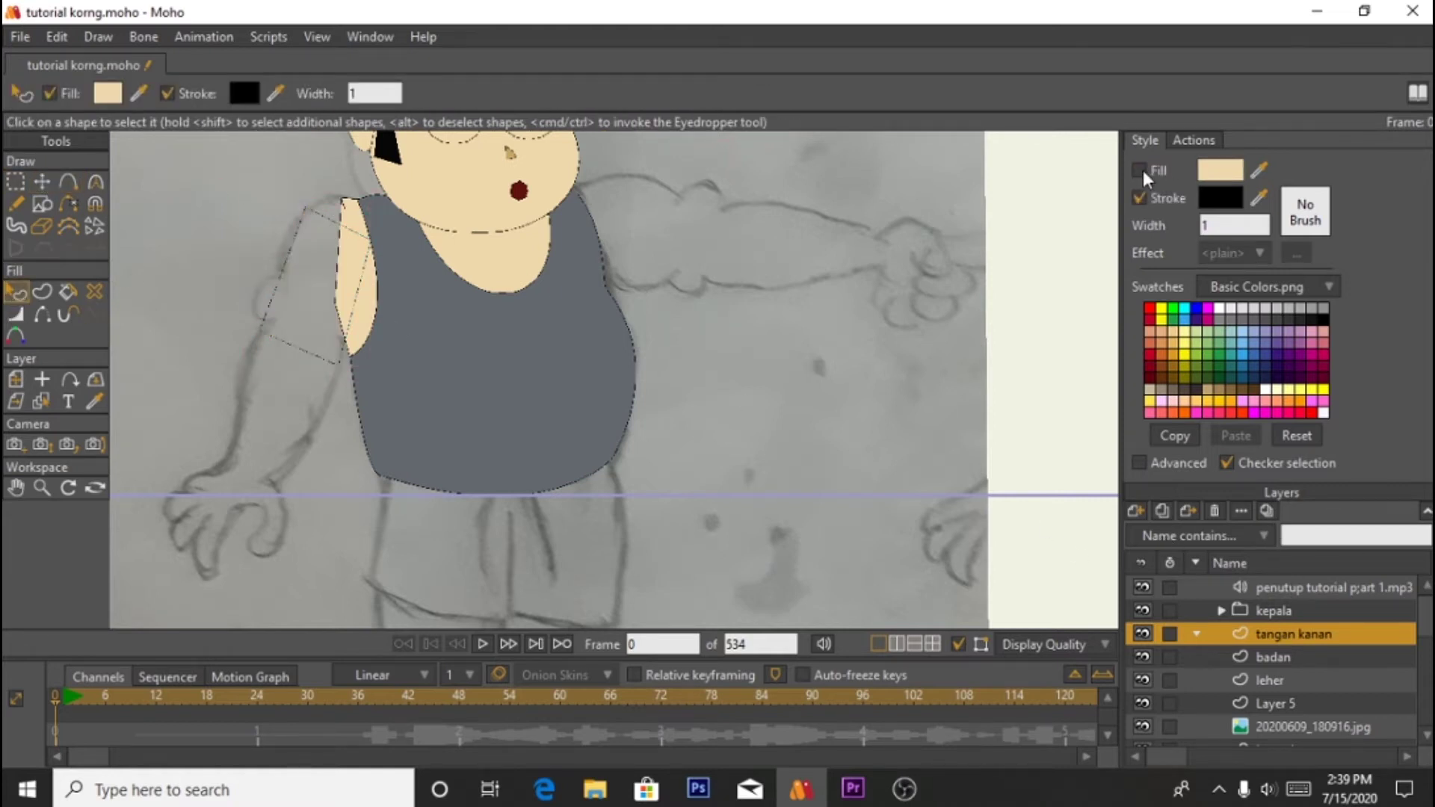
Step: Curve the upper-arm shape's points to round the shoulder, the outer arm and the side facing the torso
click(16, 182)
scroll(316, 219, up, 3)
click(95, 182)
drag(315, 198, 289, 202)
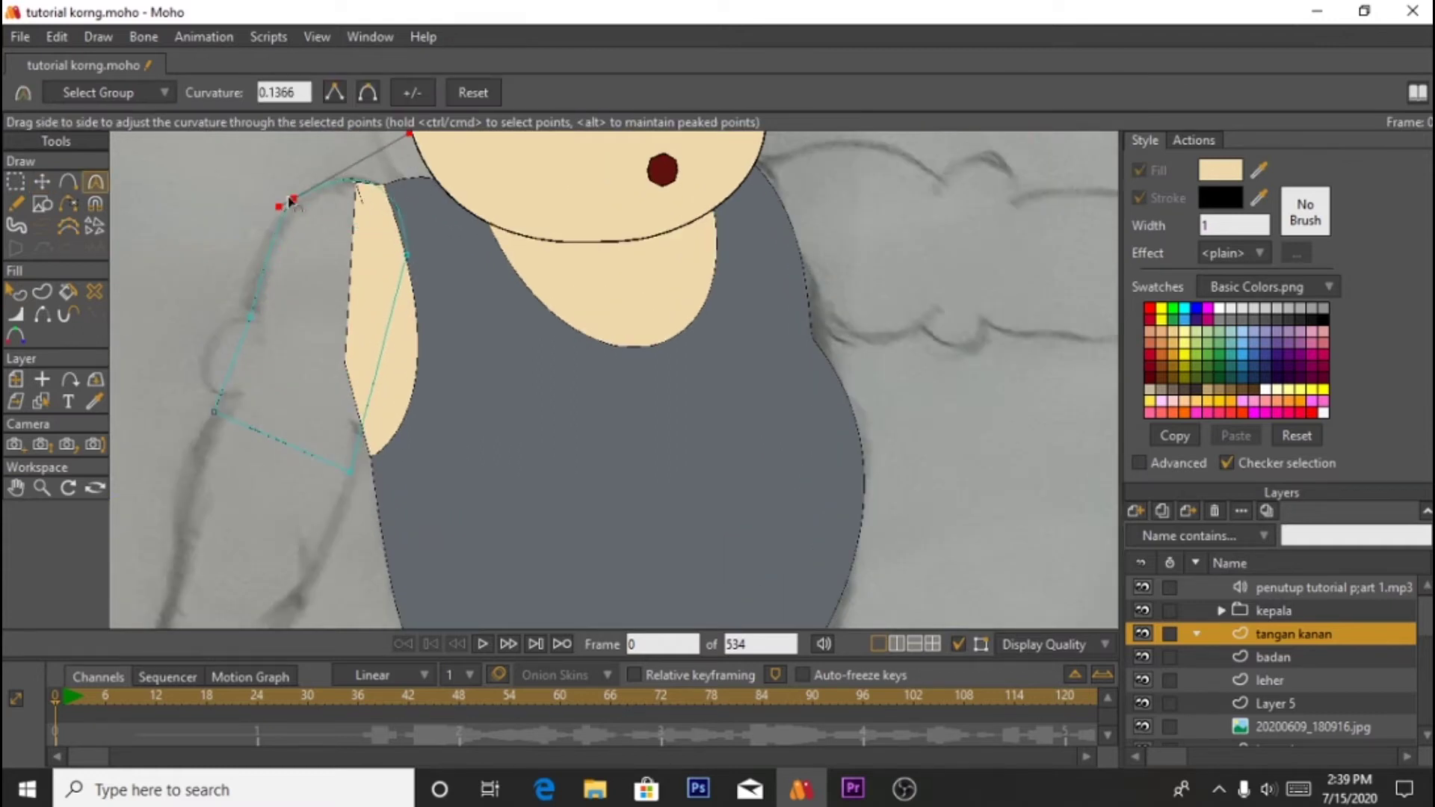
click(258, 321)
drag(214, 411, 215, 283)
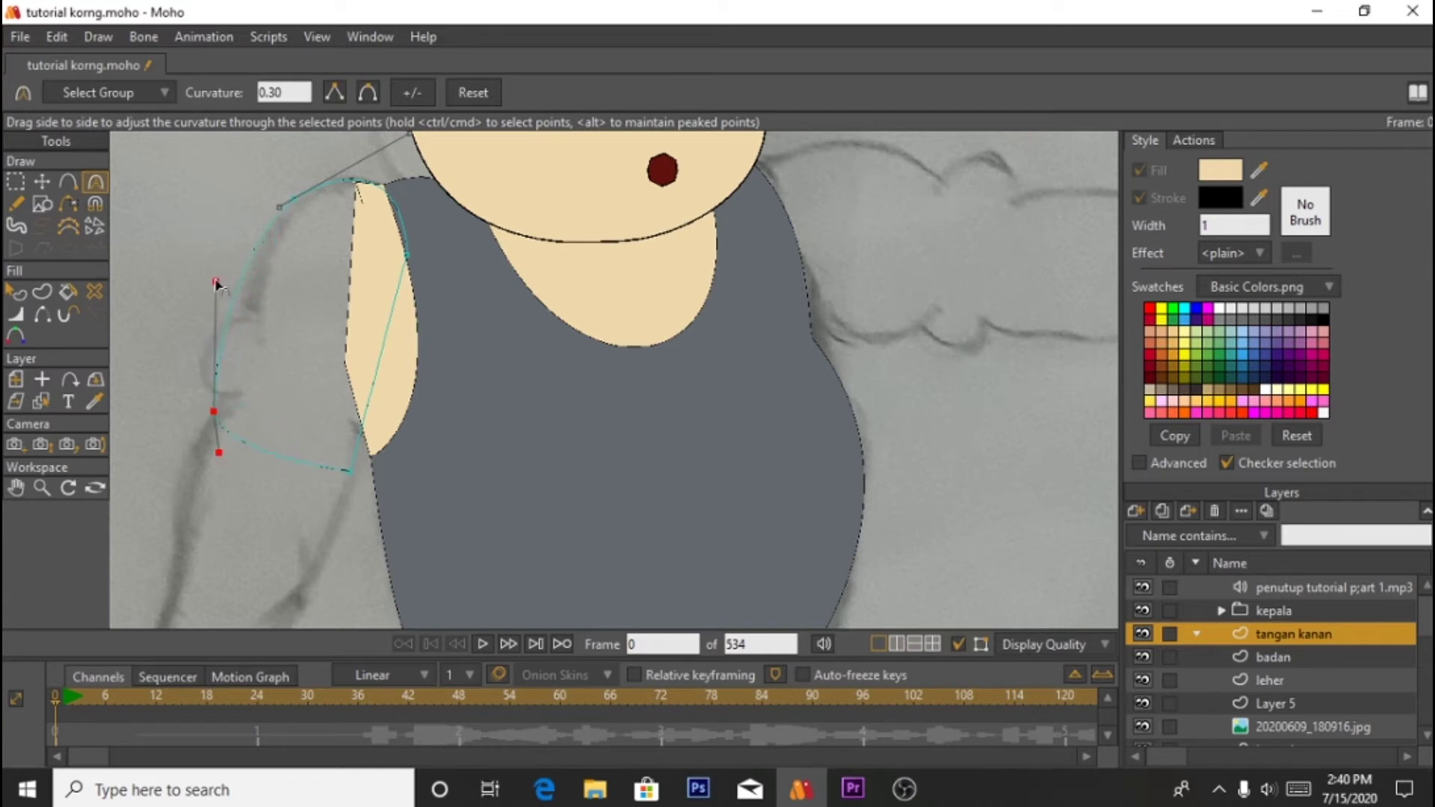
click(408, 263)
click(407, 257)
drag(409, 262, 432, 366)
drag(409, 135, 408, 141)
Step: Shift the upper-arm shape's inner shoulder point slightly away from the torso, undoing any stray moves
click(41, 181)
mouse_move(341, 280)
mouse_down()
mouse_move(351, 258)
mouse_move(331, 233)
mouse_move(362, 283)
mouse_up()
key(ctrl+z)
click(262, 234)
mouse_move(262, 238)
mouse_down()
mouse_move(241, 240)
mouse_move(263, 237)
mouse_up()
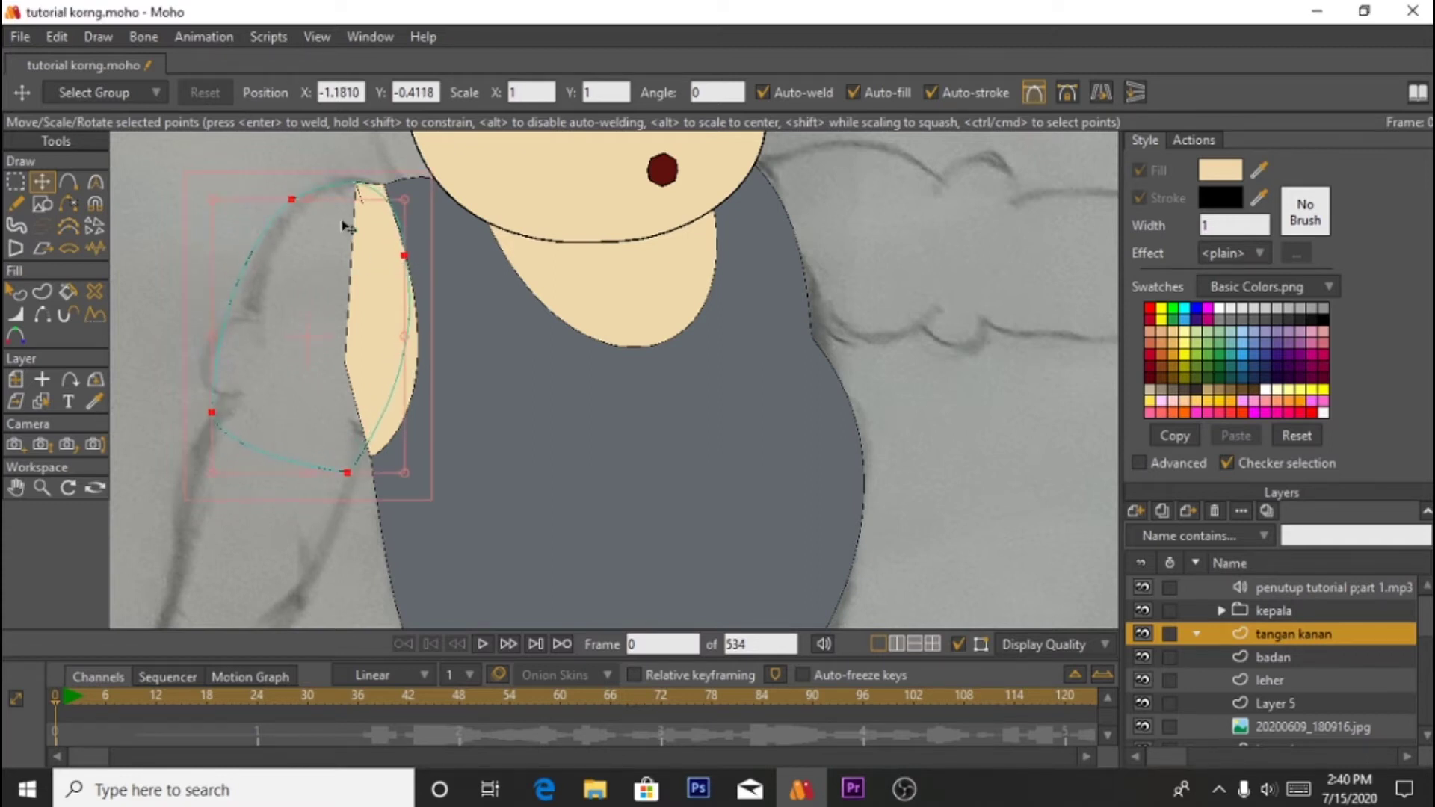
drag(406, 257, 388, 144)
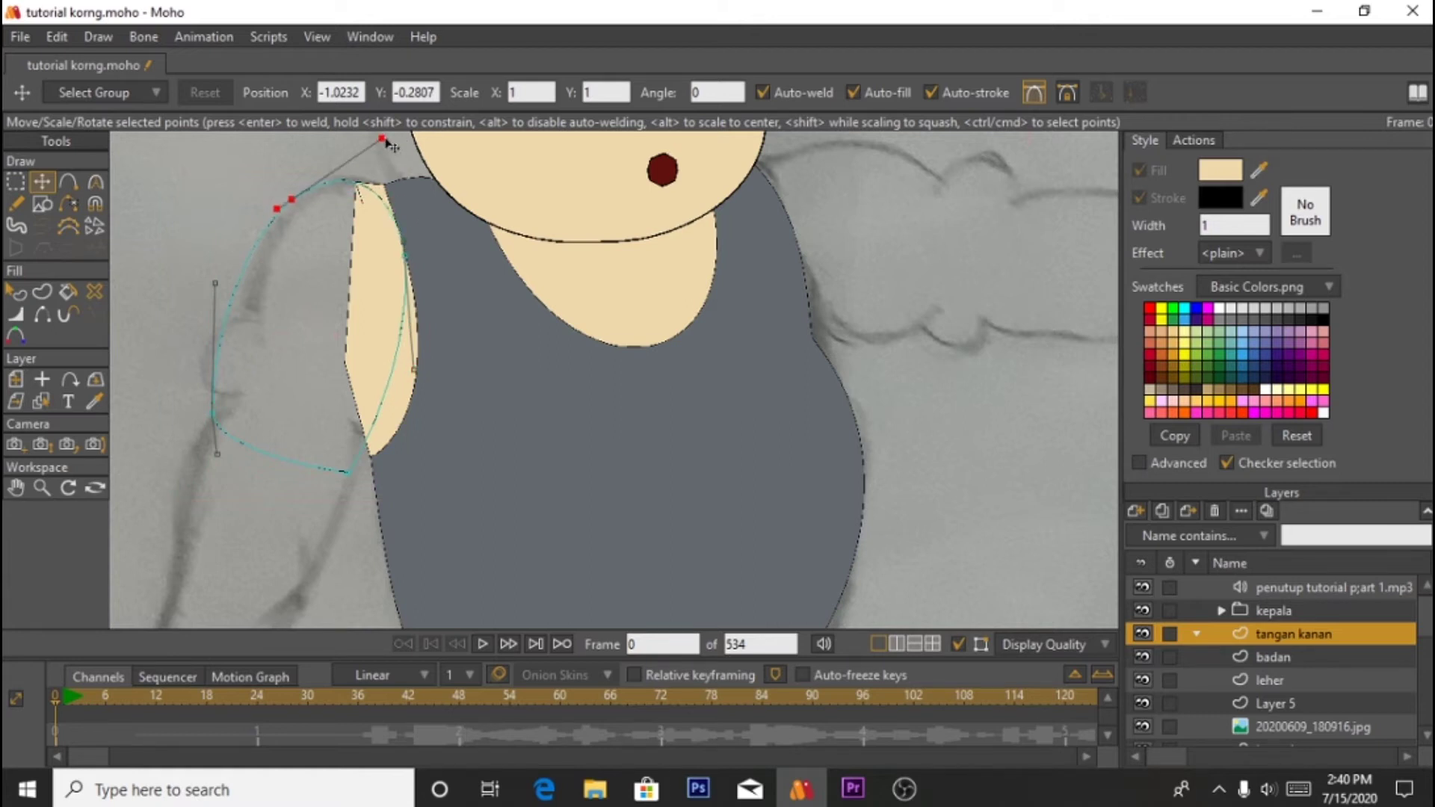
key(ctrl+z)
click(406, 256)
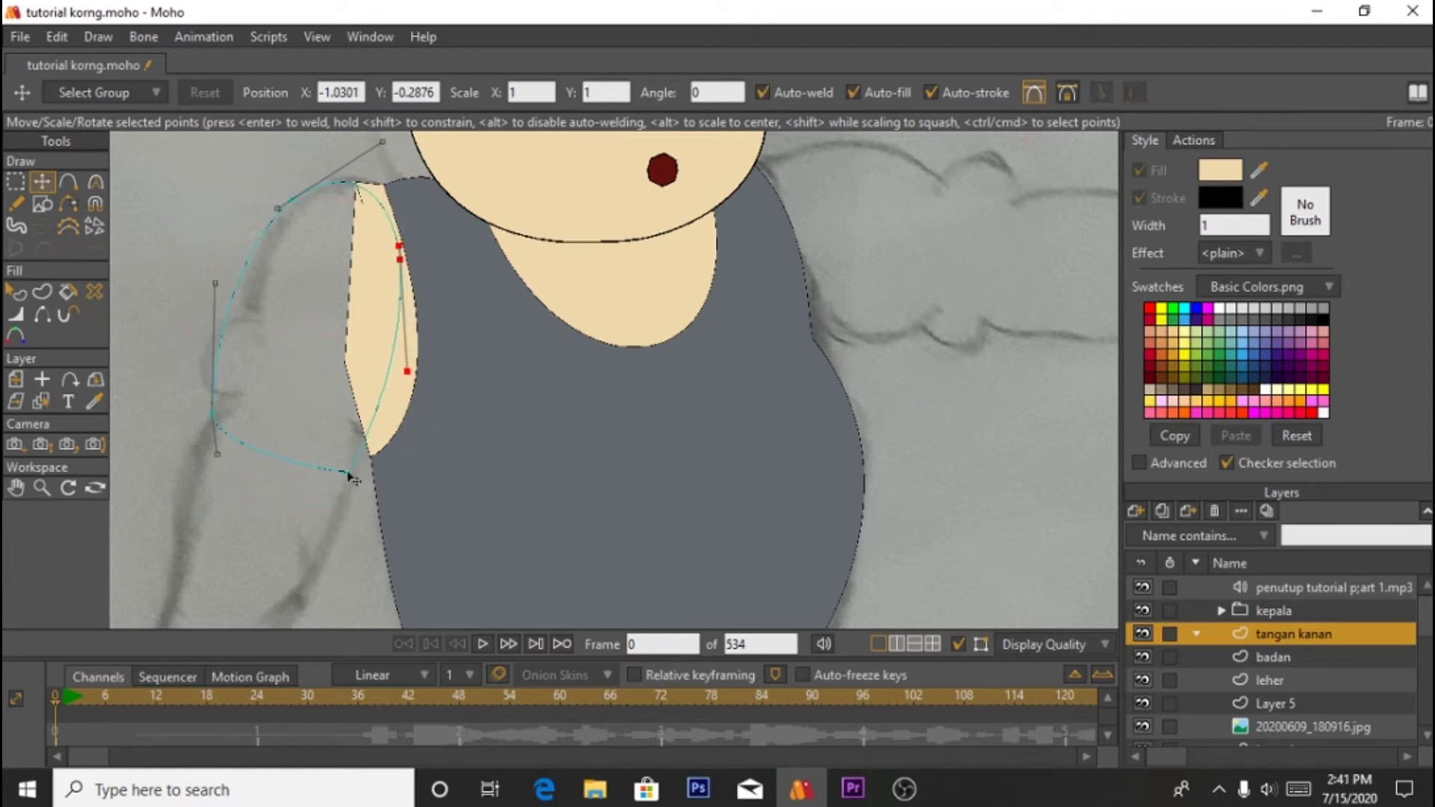
Step: Adjust the outer elbow point and its curve handles to round off the lower end of the upper arm
drag(216, 453, 225, 572)
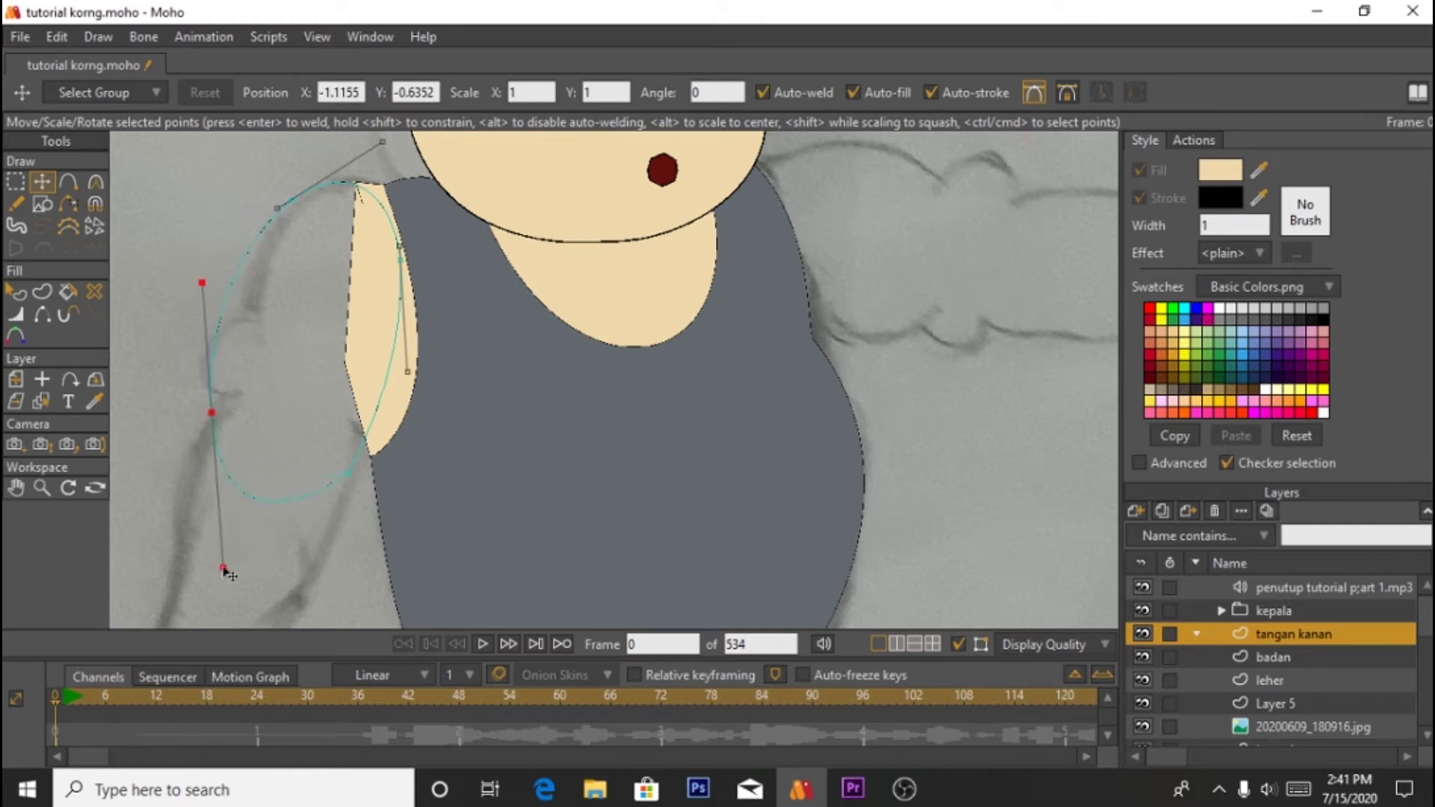
click(339, 487)
drag(338, 487, 332, 496)
drag(213, 414, 195, 455)
drag(157, 303, 179, 324)
drag(213, 602, 231, 576)
click(239, 544)
Step: Turn the upper-arm shape's skin-coloured fill back on
scroll(346, 358, down, 3)
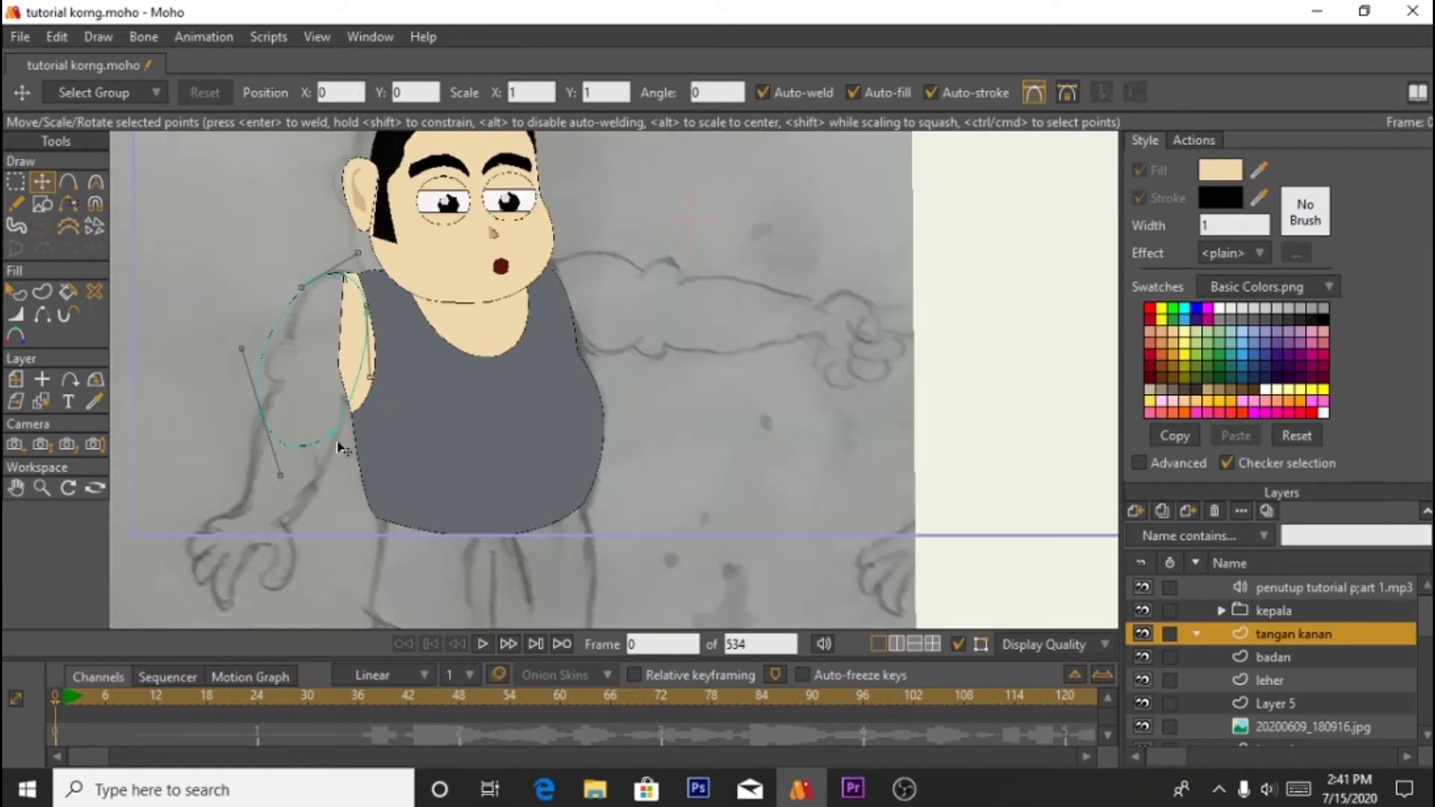
scroll(341, 443, down, 3)
scroll(444, 464, down, 3)
scroll(443, 464, down, 2)
scroll(449, 449, up, 5)
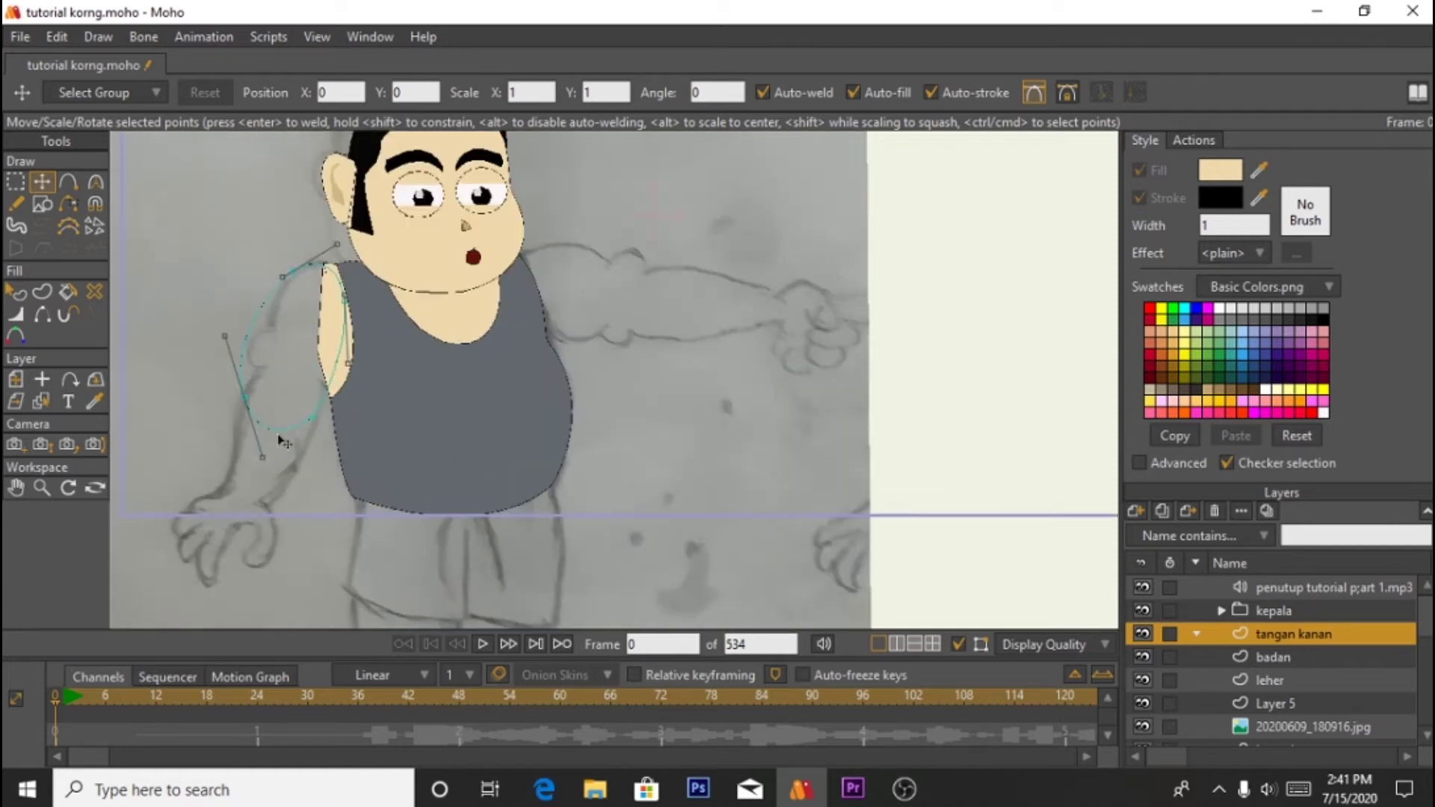
click(15, 292)
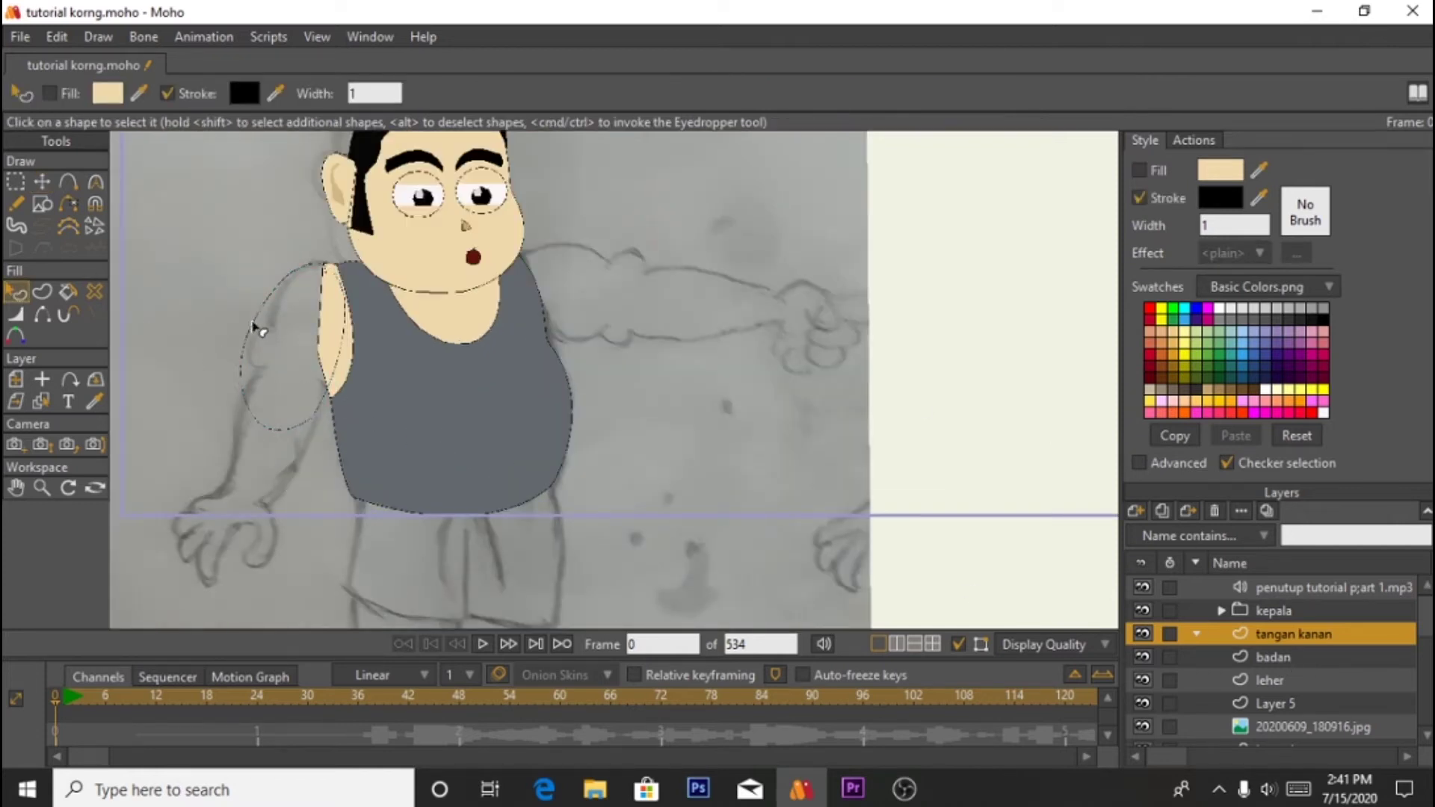
click(258, 329)
key(t)
scroll(430, 373, up, 2)
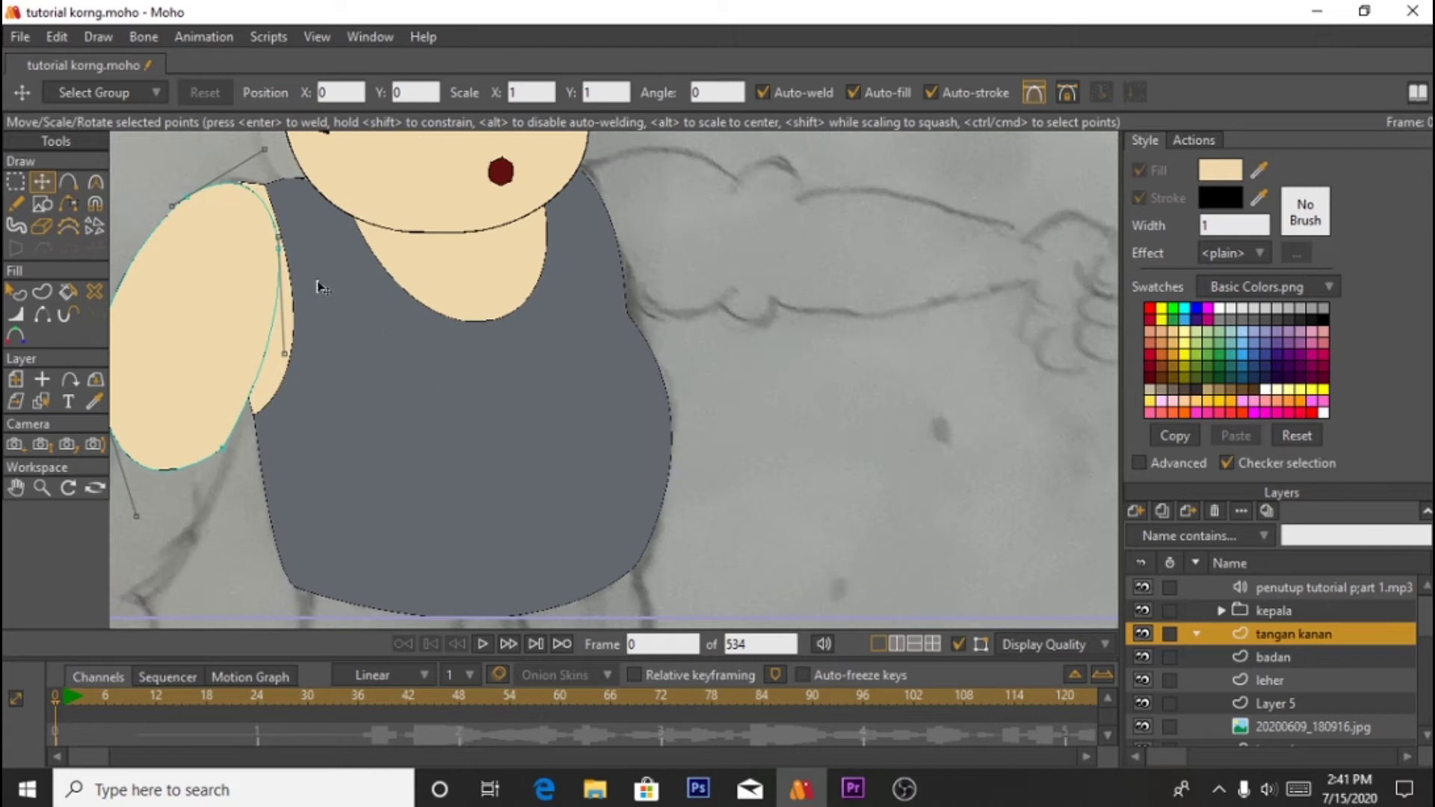
Step: Refine the outer elbow point and its handles so the filled upper arm follows the sketch more closely
scroll(320, 287, down, 2)
click(246, 348)
drag(245, 349, 170, 320)
drag(157, 253, 167, 253)
mouse_move(173, 382)
mouse_down()
mouse_move(182, 366)
mouse_move(180, 399)
mouse_up()
drag(160, 255, 165, 254)
click(239, 282)
scroll(239, 284, down, 1)
scroll(239, 283, up, 2)
click(203, 411)
Step: Turn off the upper-arm shape's fill to expose the sketched elbow and forearm
key(a)
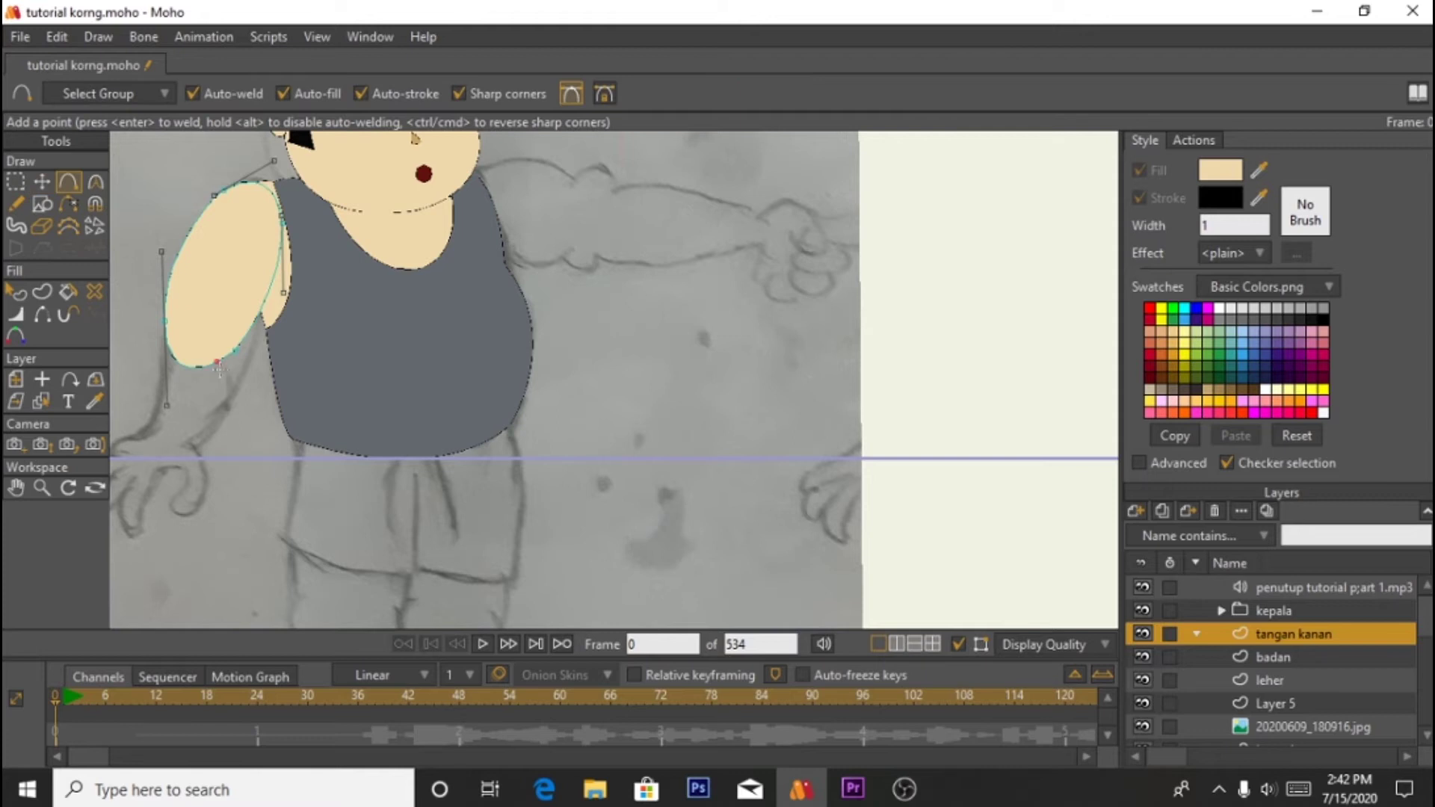
scroll(242, 333, up, 2)
drag(243, 331, 478, 261)
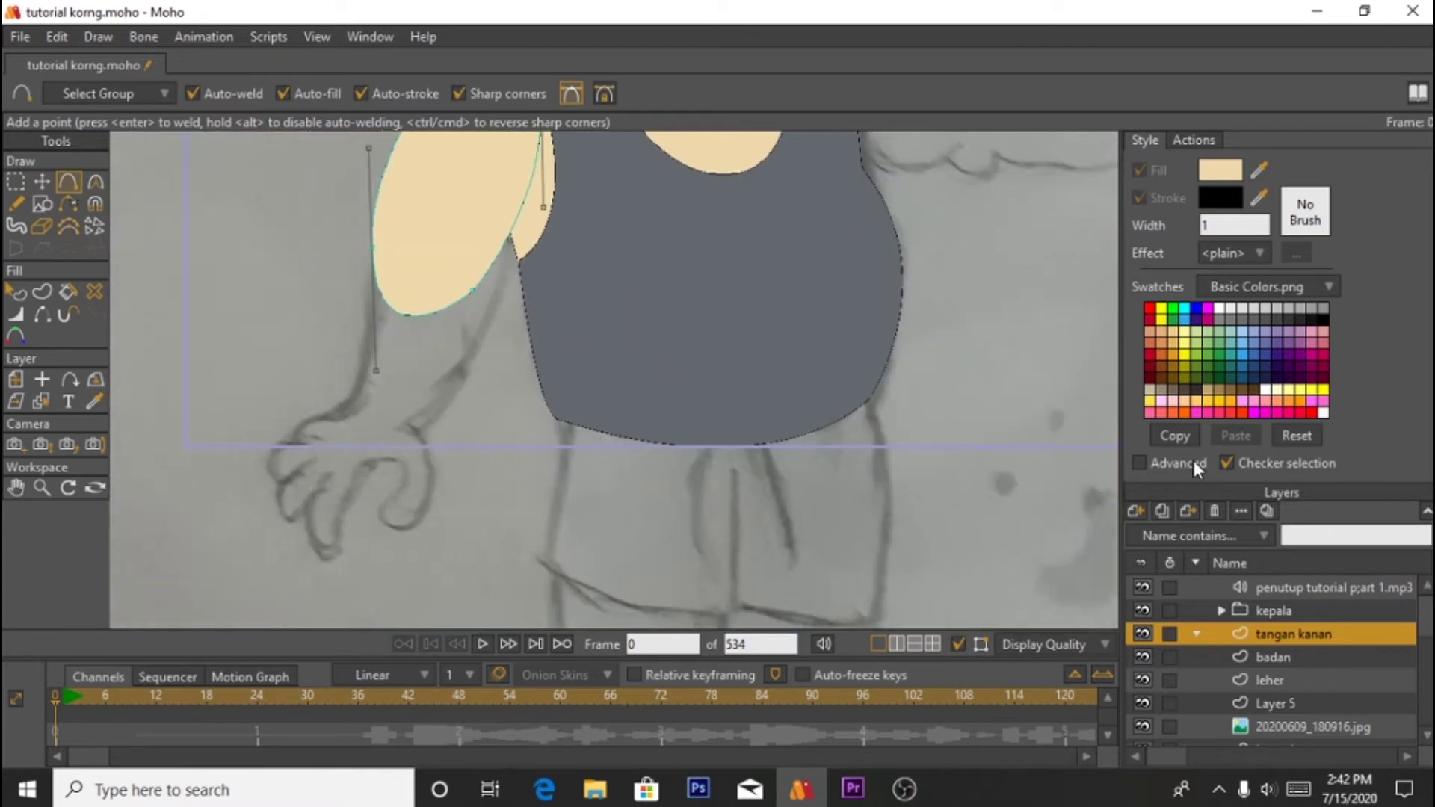
click(16, 293)
click(429, 196)
click(1156, 178)
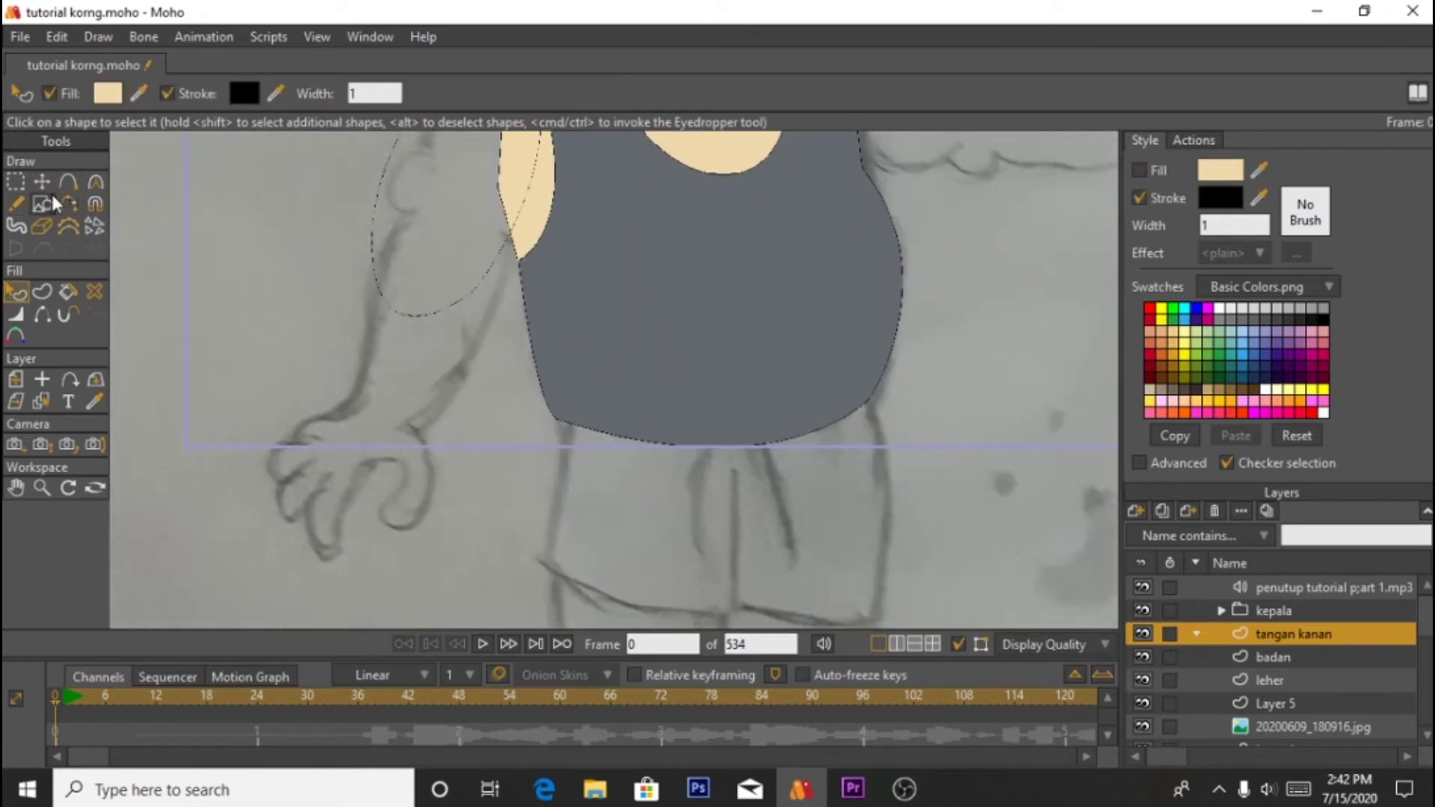
Step: Draw a closed four-cornered forearm shape over the sketch from the elbow to the wrist
click(68, 182)
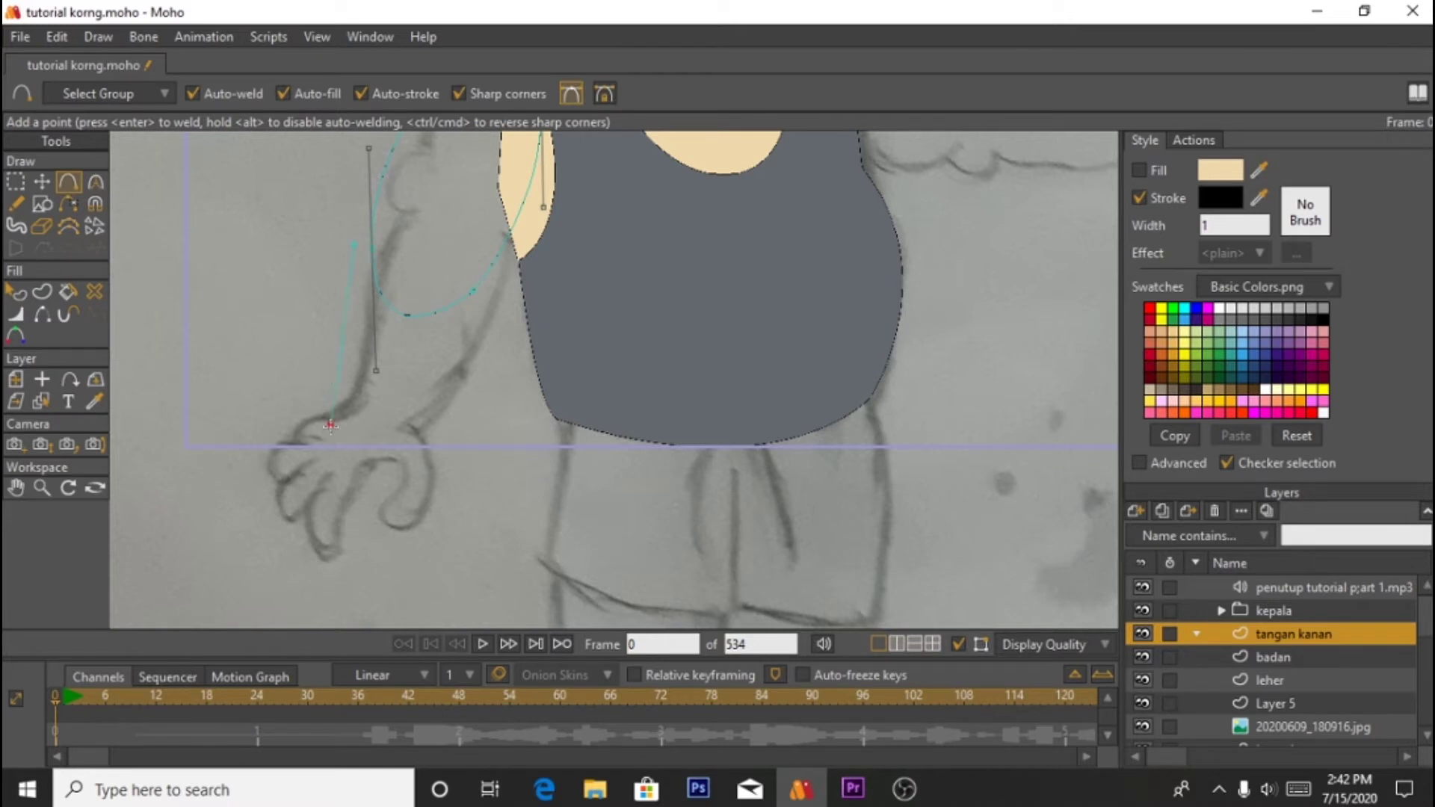
drag(322, 445, 322, 445)
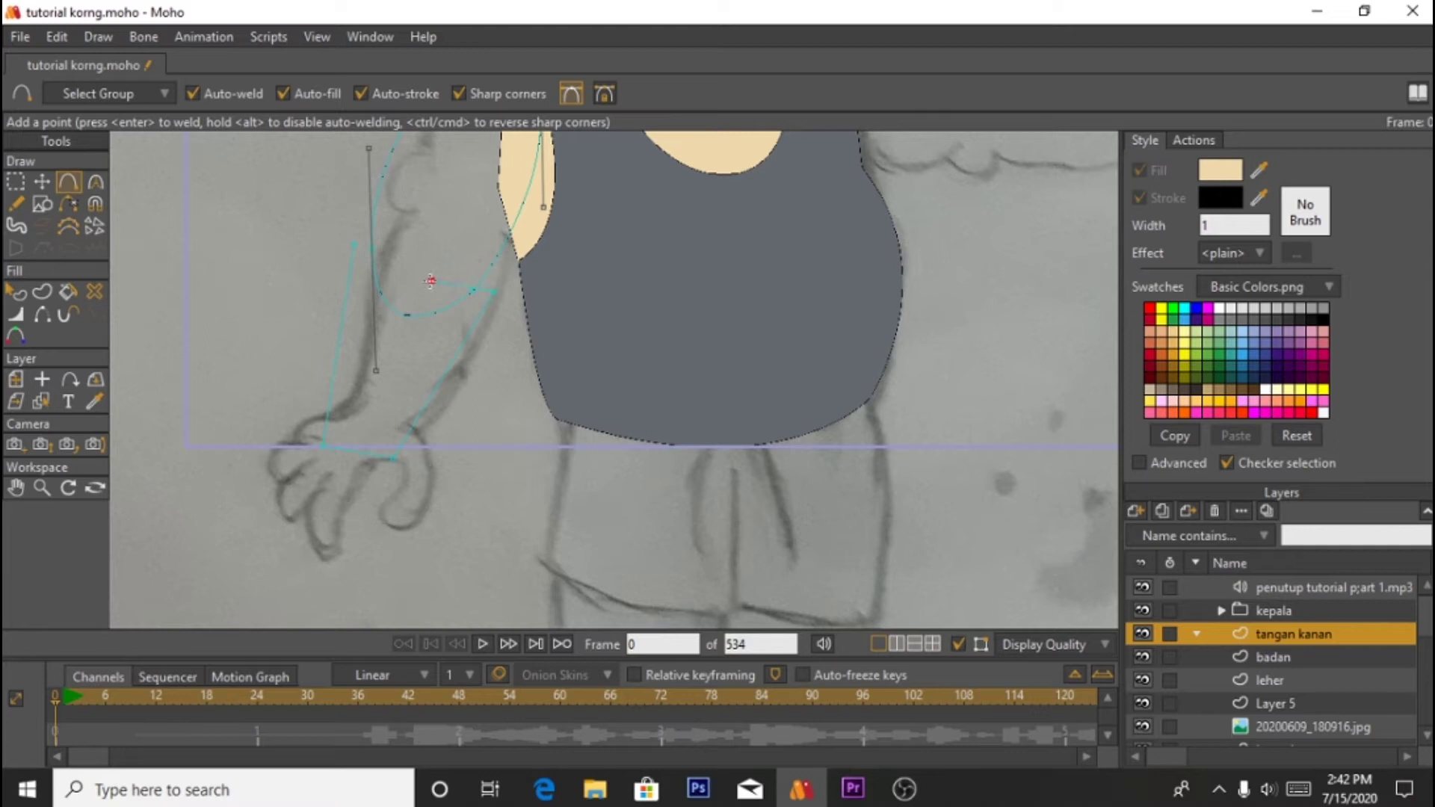
click(356, 243)
Step: Move the forearm's corner points to meet both sides of the upper arm's elbow and fit the wrist
key(t)
drag(384, 384, 416, 388)
click(513, 296)
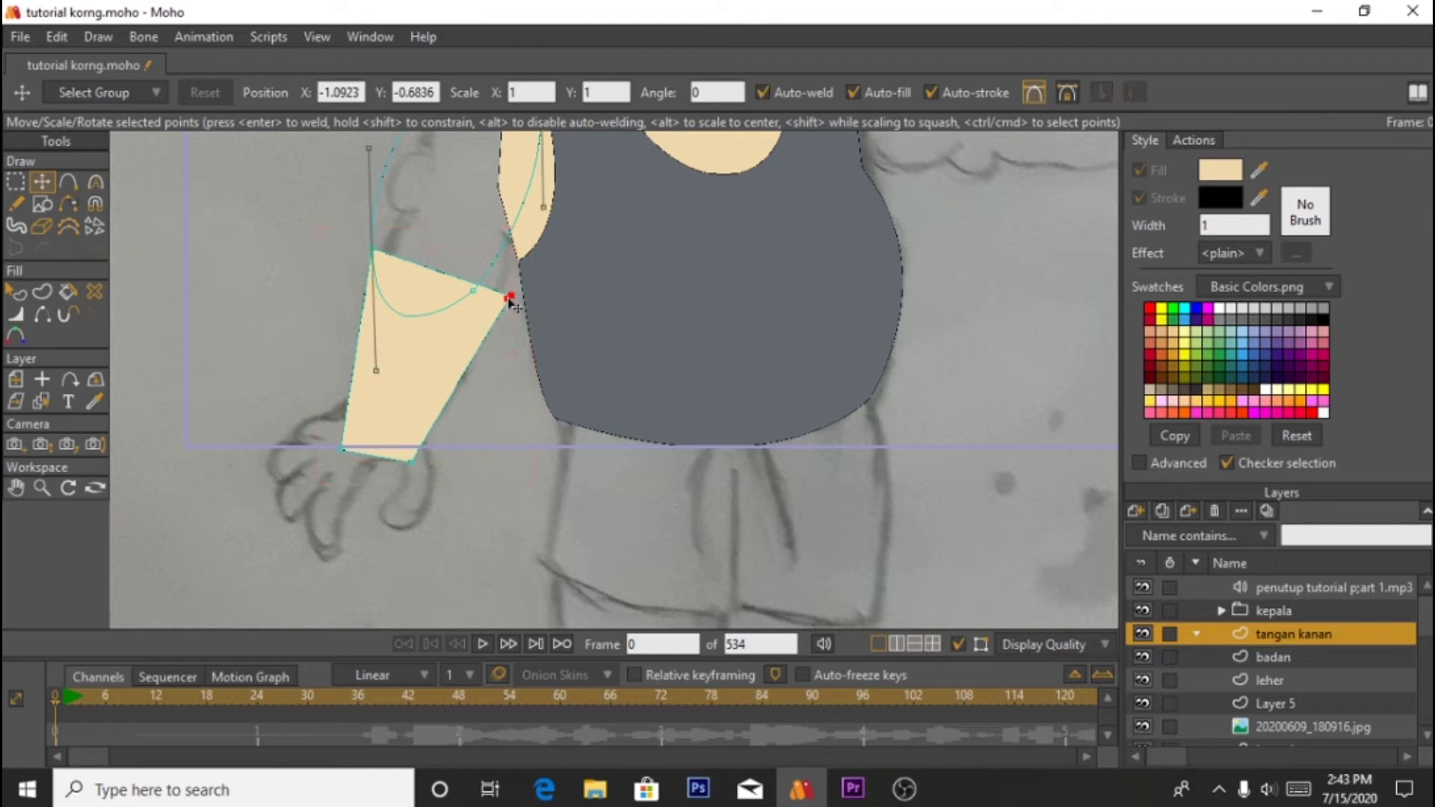
drag(512, 298, 479, 293)
scroll(411, 434, down, 3)
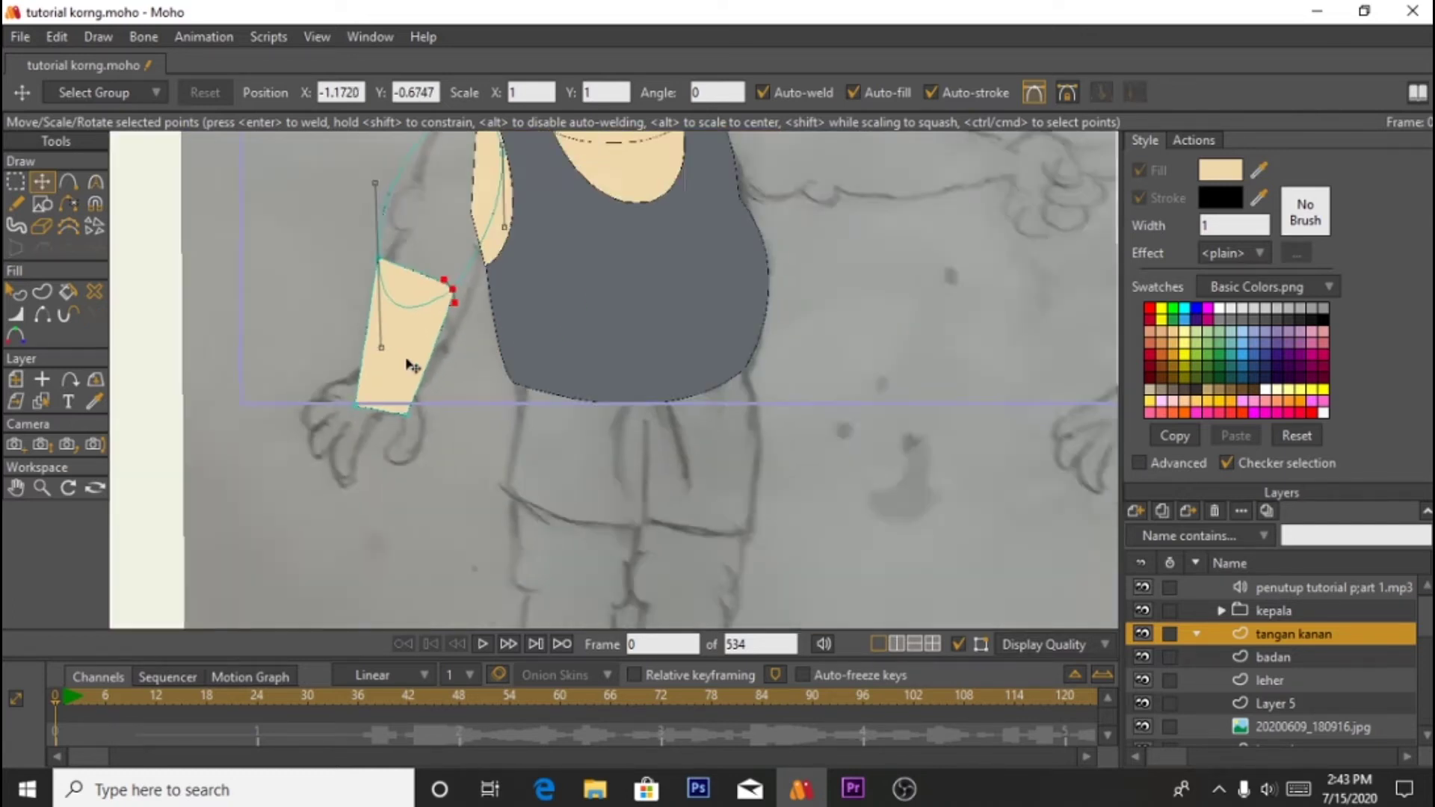
mouse_move(365, 395)
mouse_down()
mouse_move(353, 384)
mouse_move(388, 399)
mouse_move(358, 390)
mouse_up()
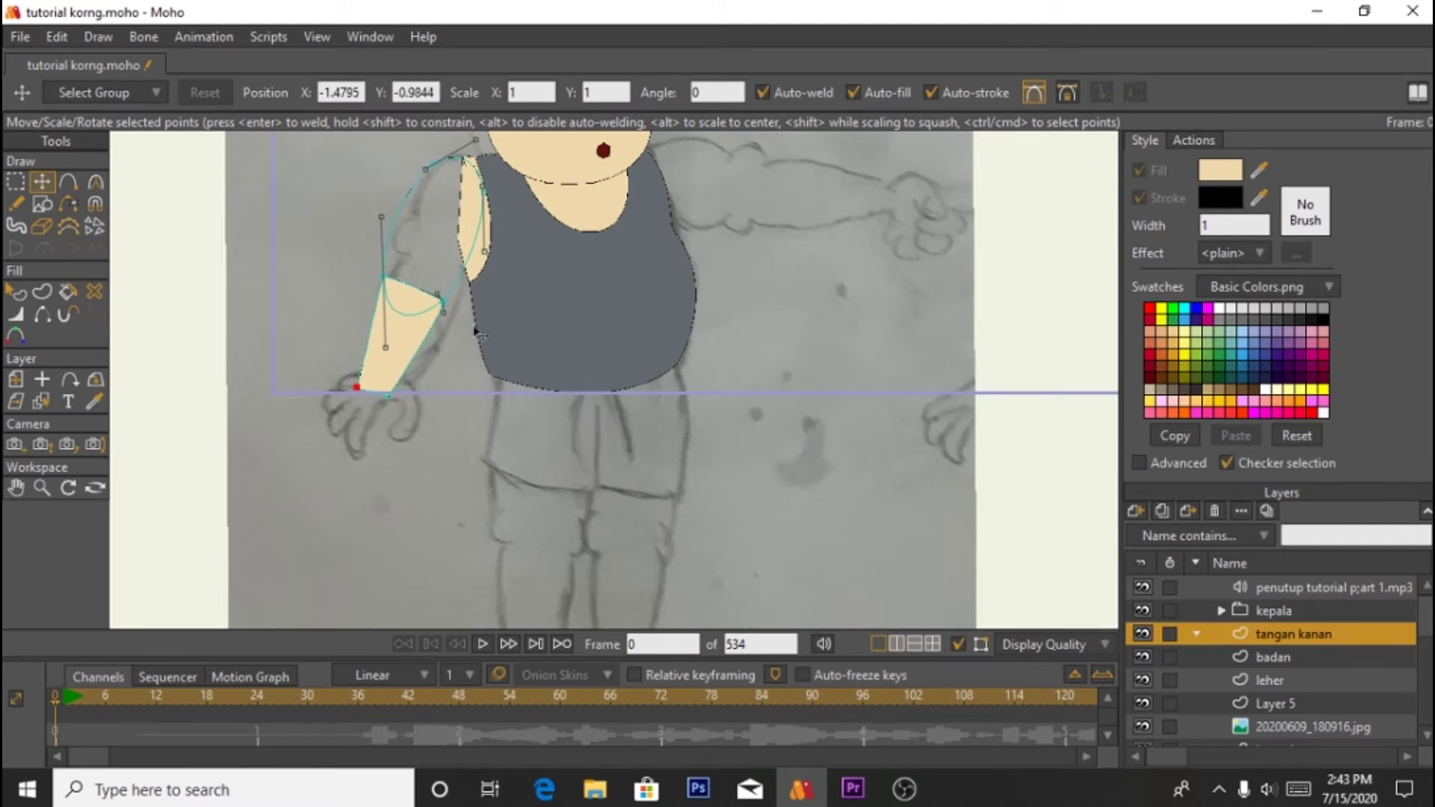
Step: Turn the upper arm's fill back on and check how the two shapes meet at the inner elbow
scroll(422, 360, up, 1)
click(15, 291)
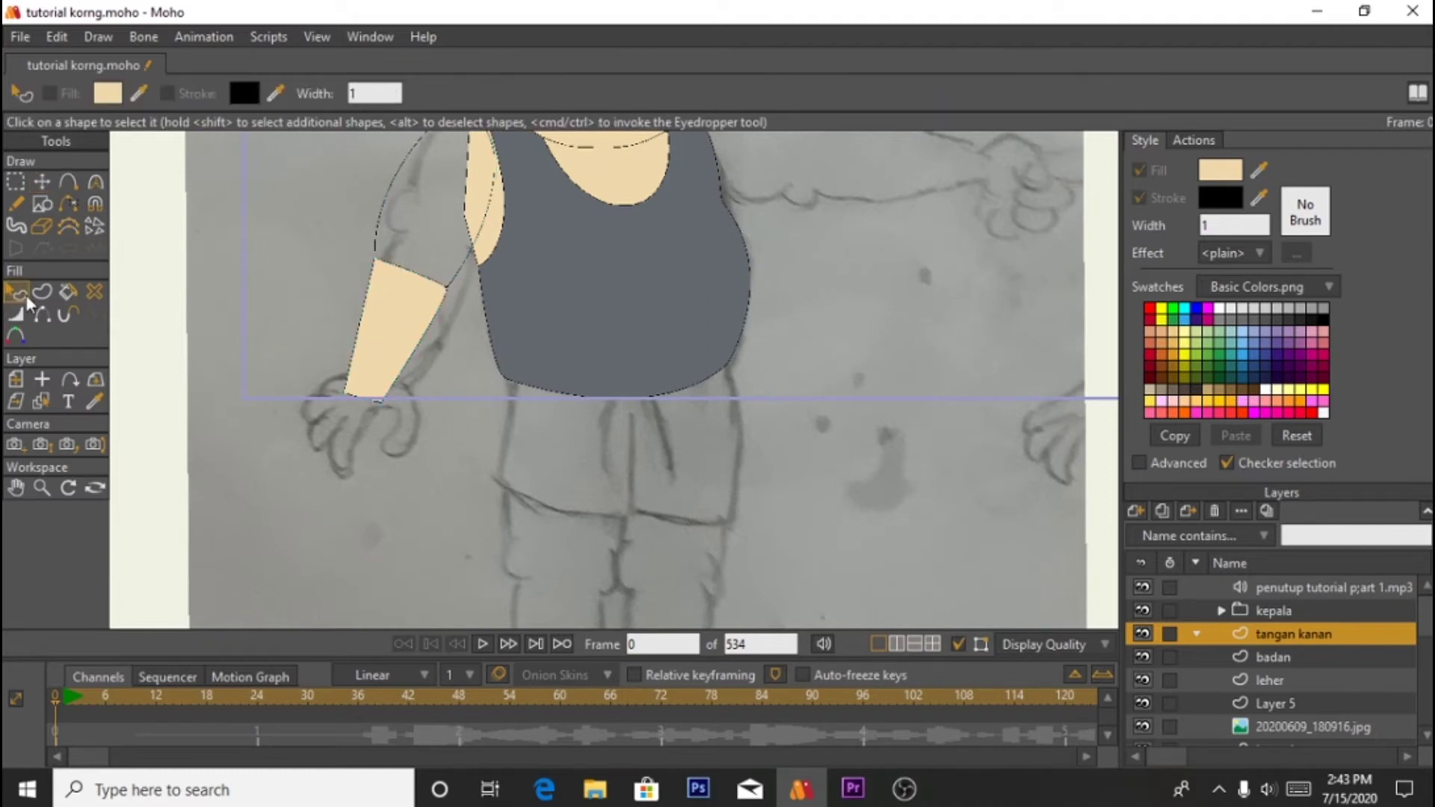
click(42, 181)
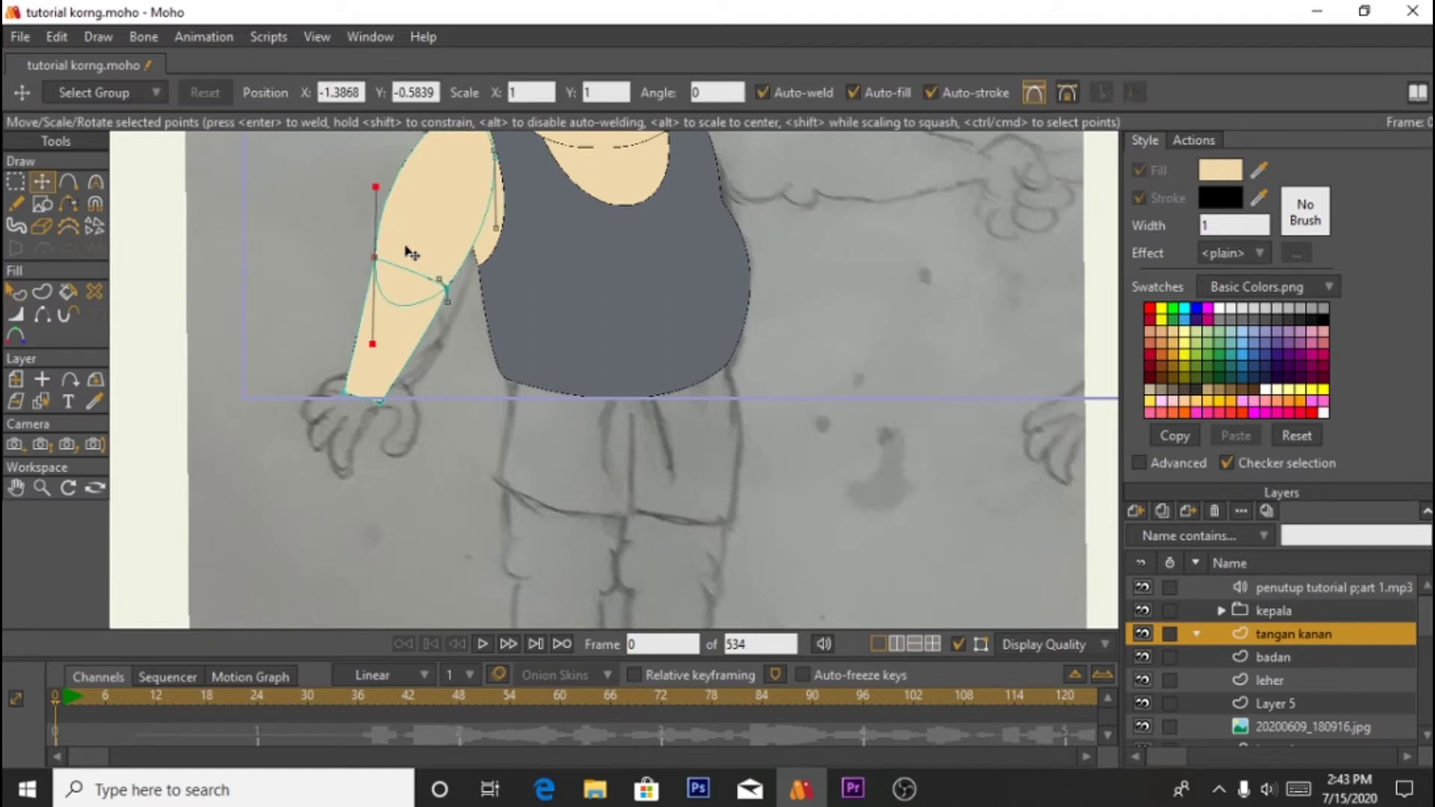
scroll(426, 344, up, 3)
scroll(415, 325, up, 2)
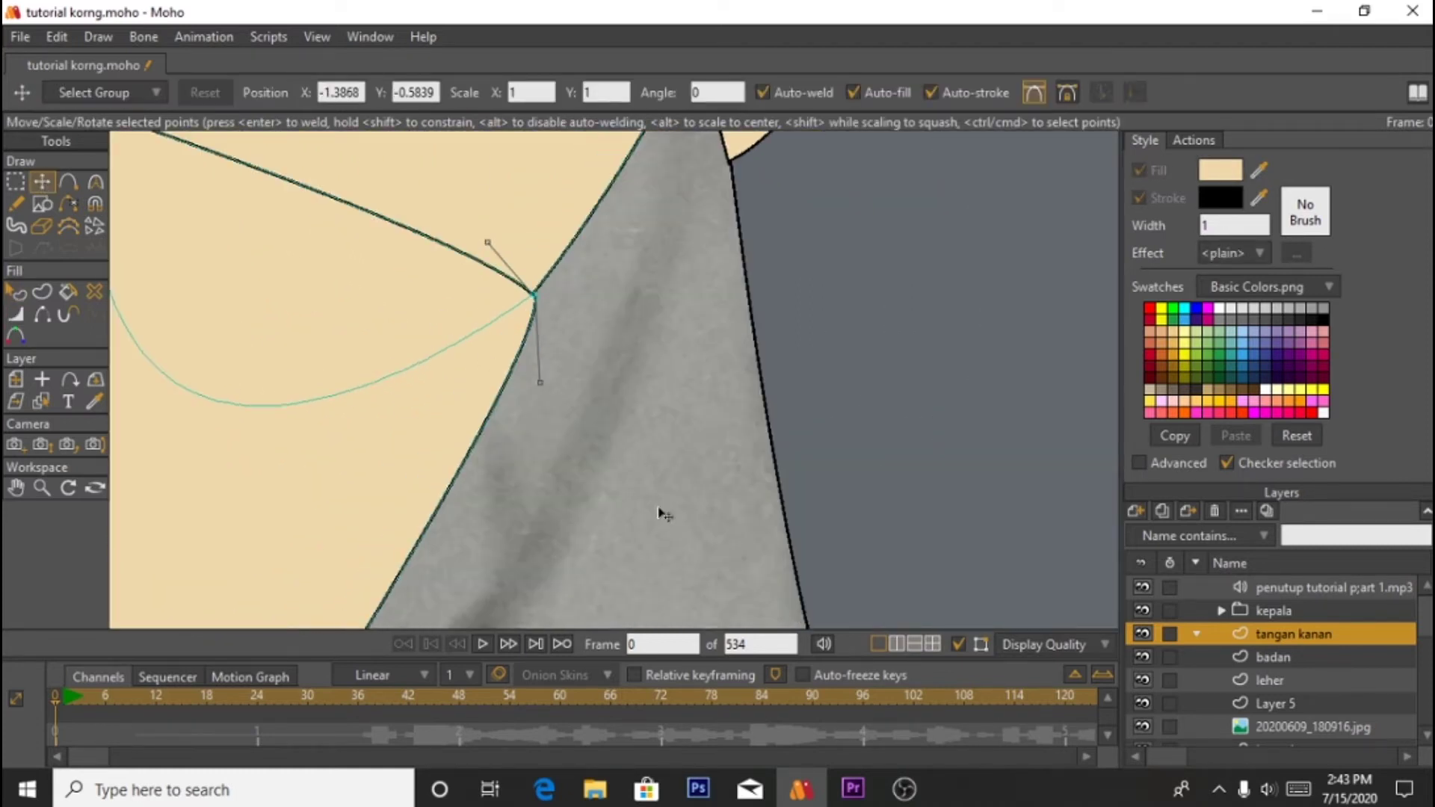
Step: Hide the forearm's outline edge across the elbow so the upper arm and forearm read as one limb
click(960, 644)
scroll(364, 349, down, 5)
click(17, 293)
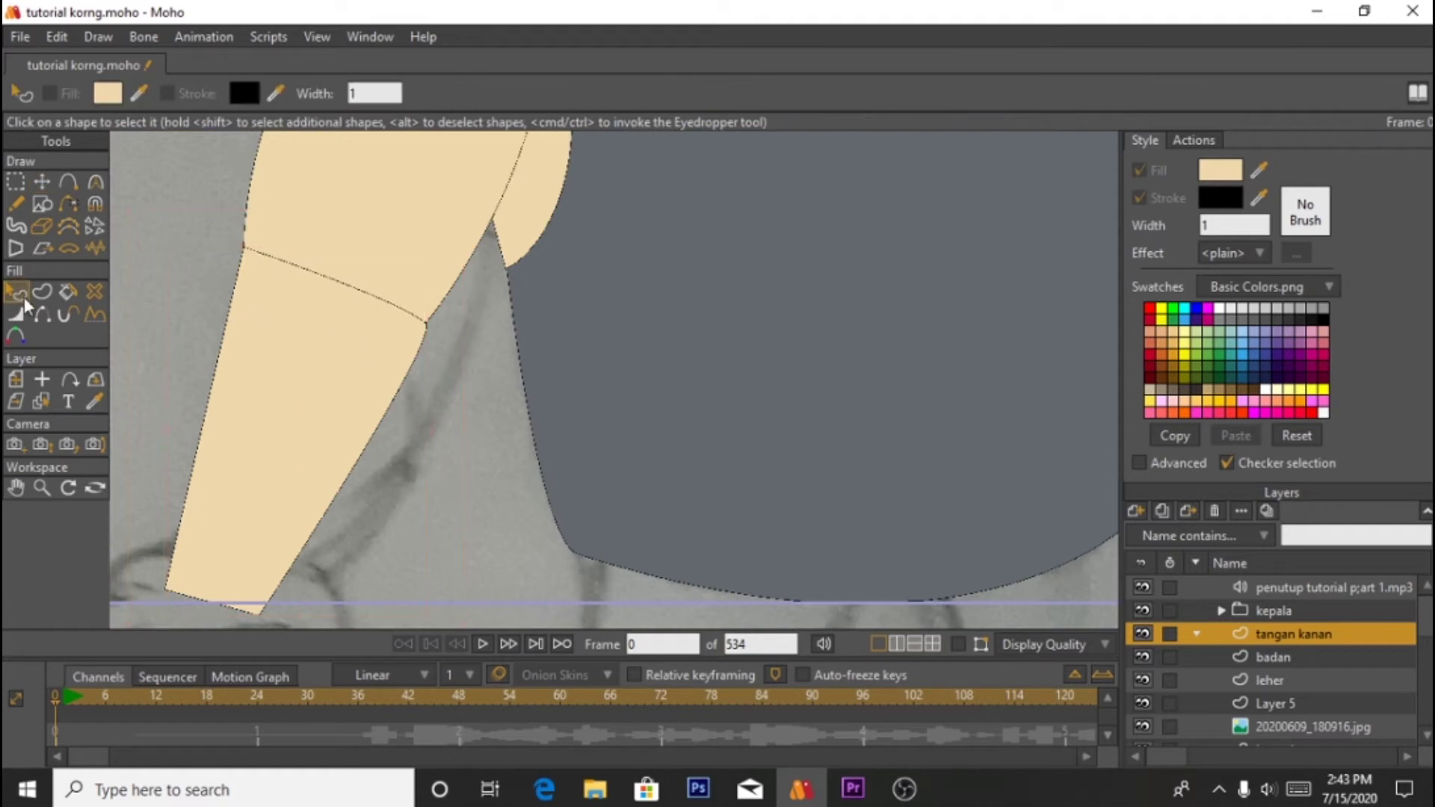
click(394, 344)
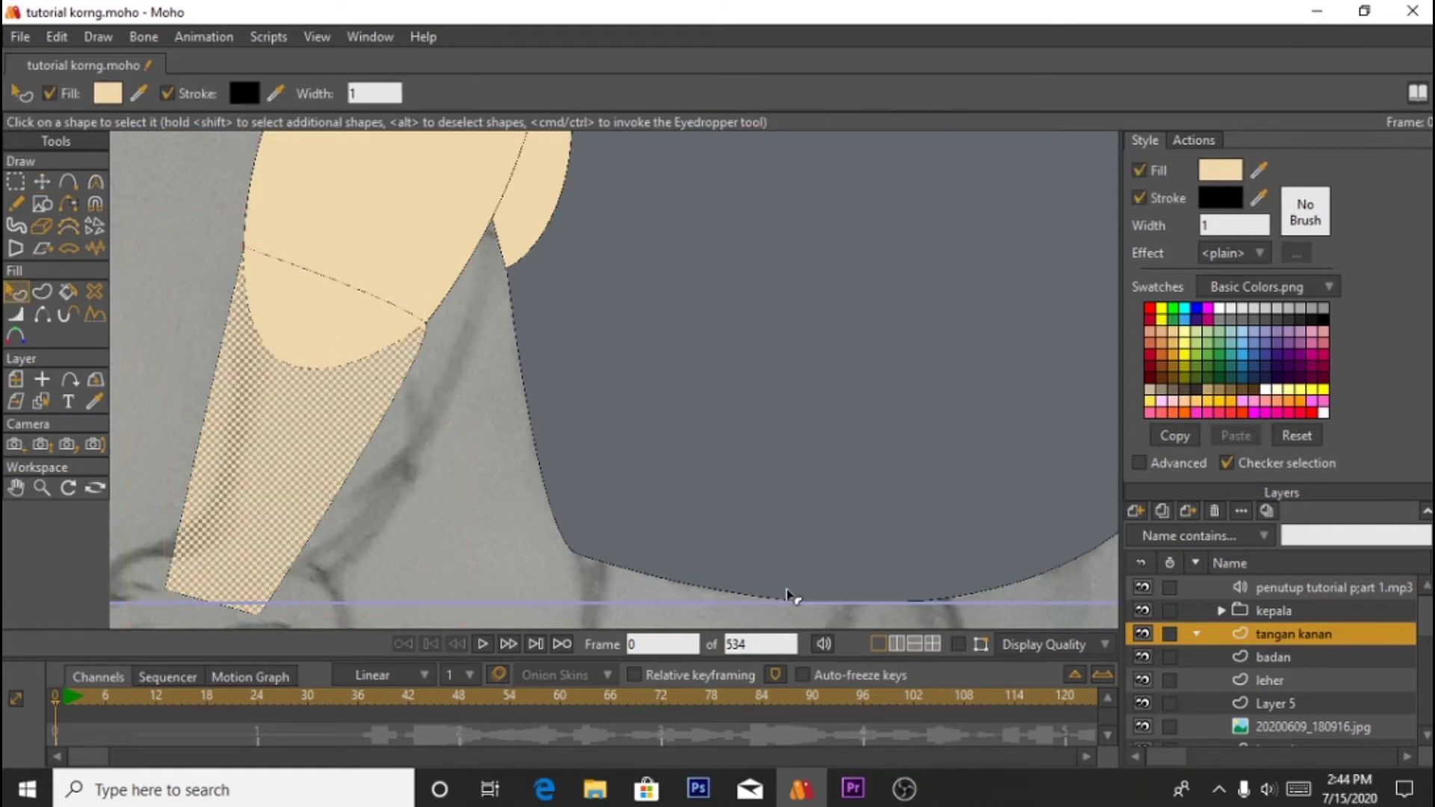
click(959, 644)
click(157, 320)
click(304, 396)
click(465, 480)
click(45, 184)
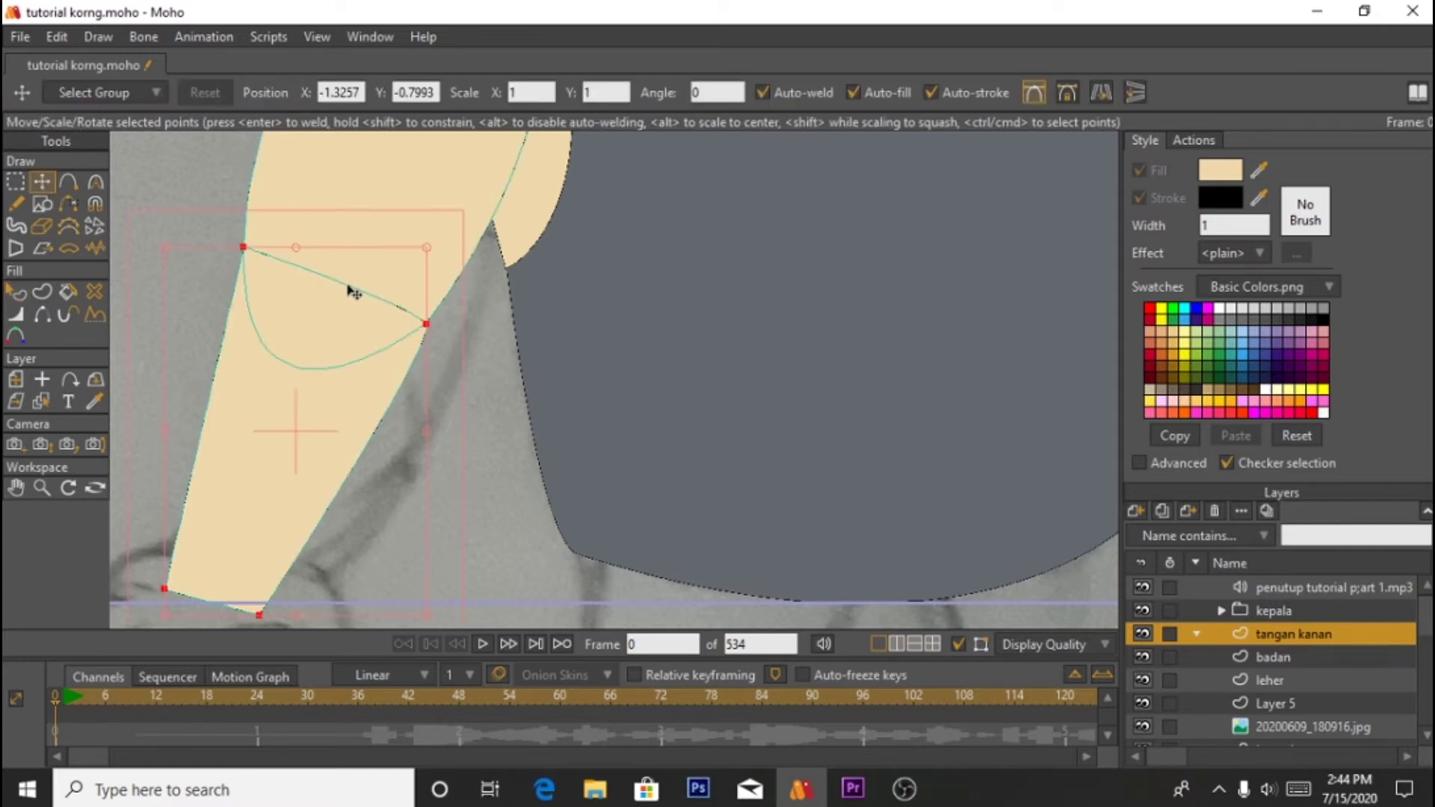
click(42, 315)
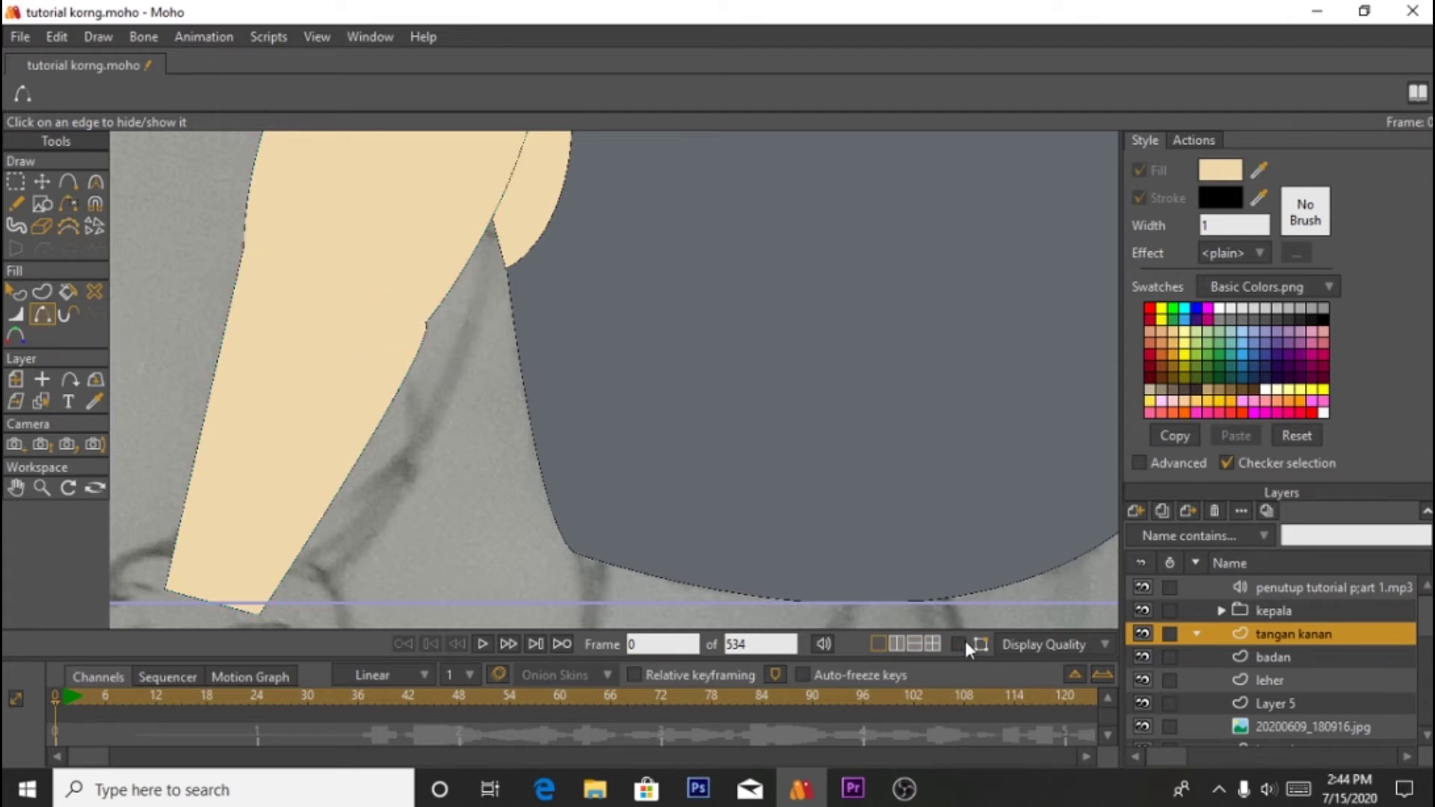
scroll(379, 287, down, 3)
scroll(369, 277, down, 2)
scroll(344, 396, up, 4)
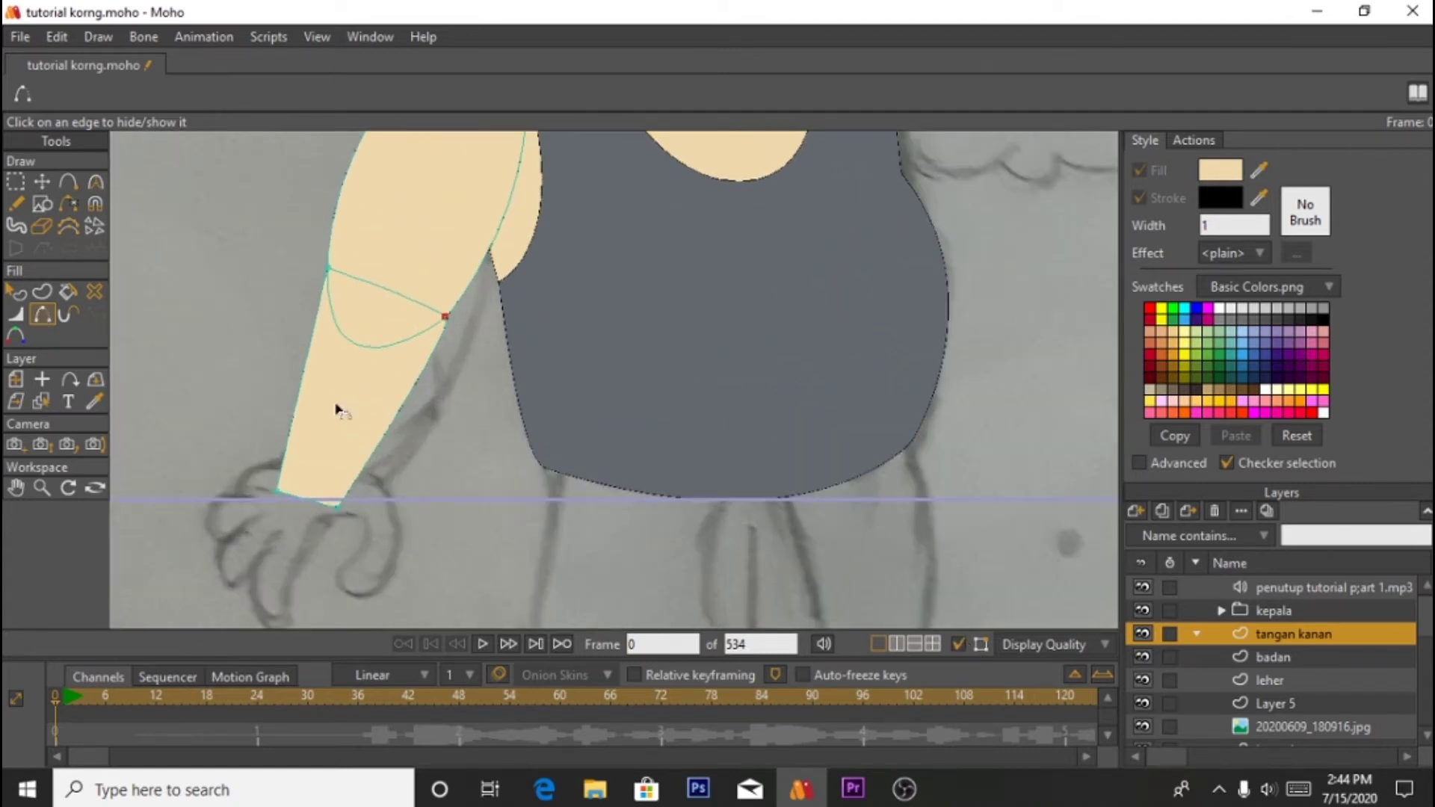
Step: Curve the forearm's inner wrist point so that the underside of the forearm bulges outward
click(96, 182)
drag(338, 516, 276, 499)
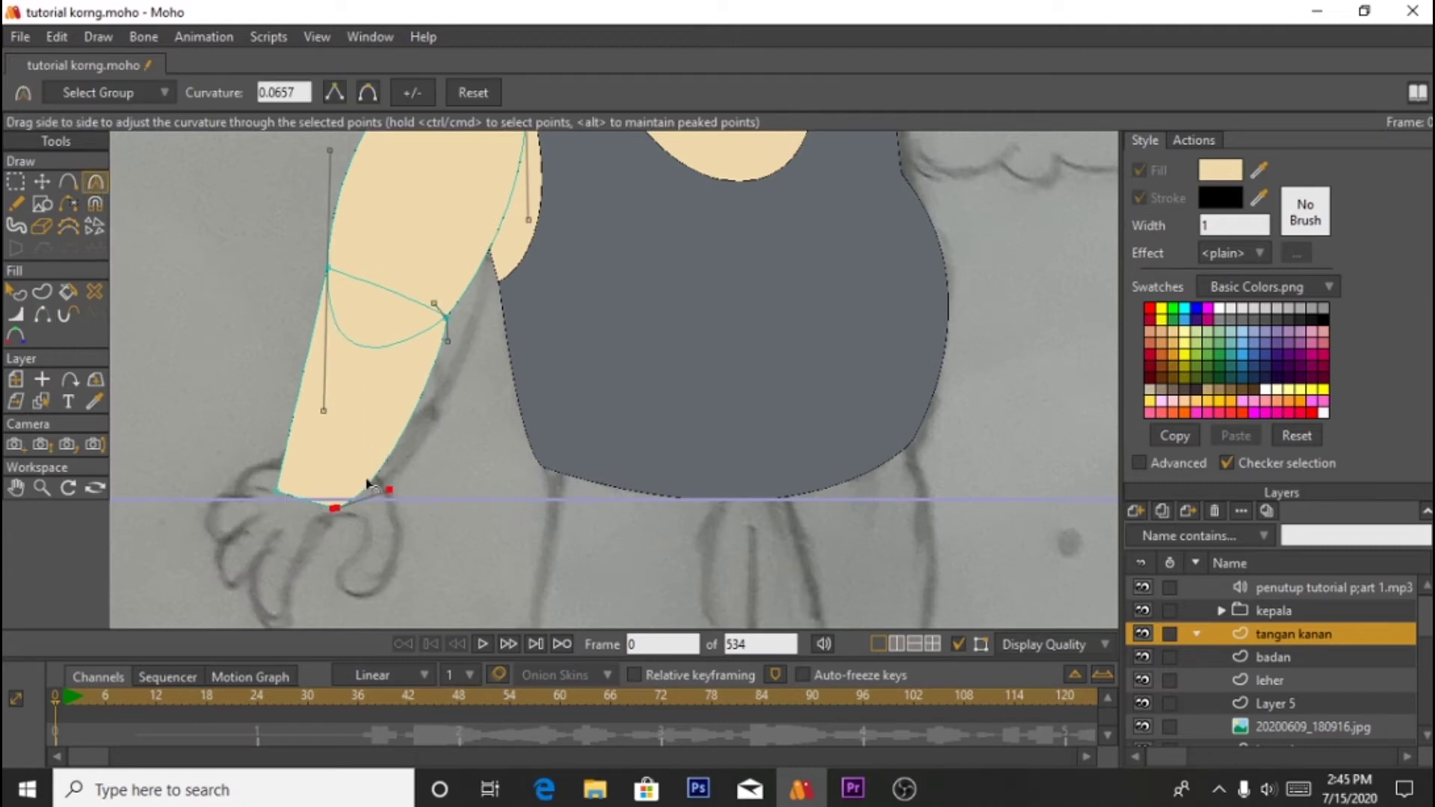
scroll(423, 334, down, 4)
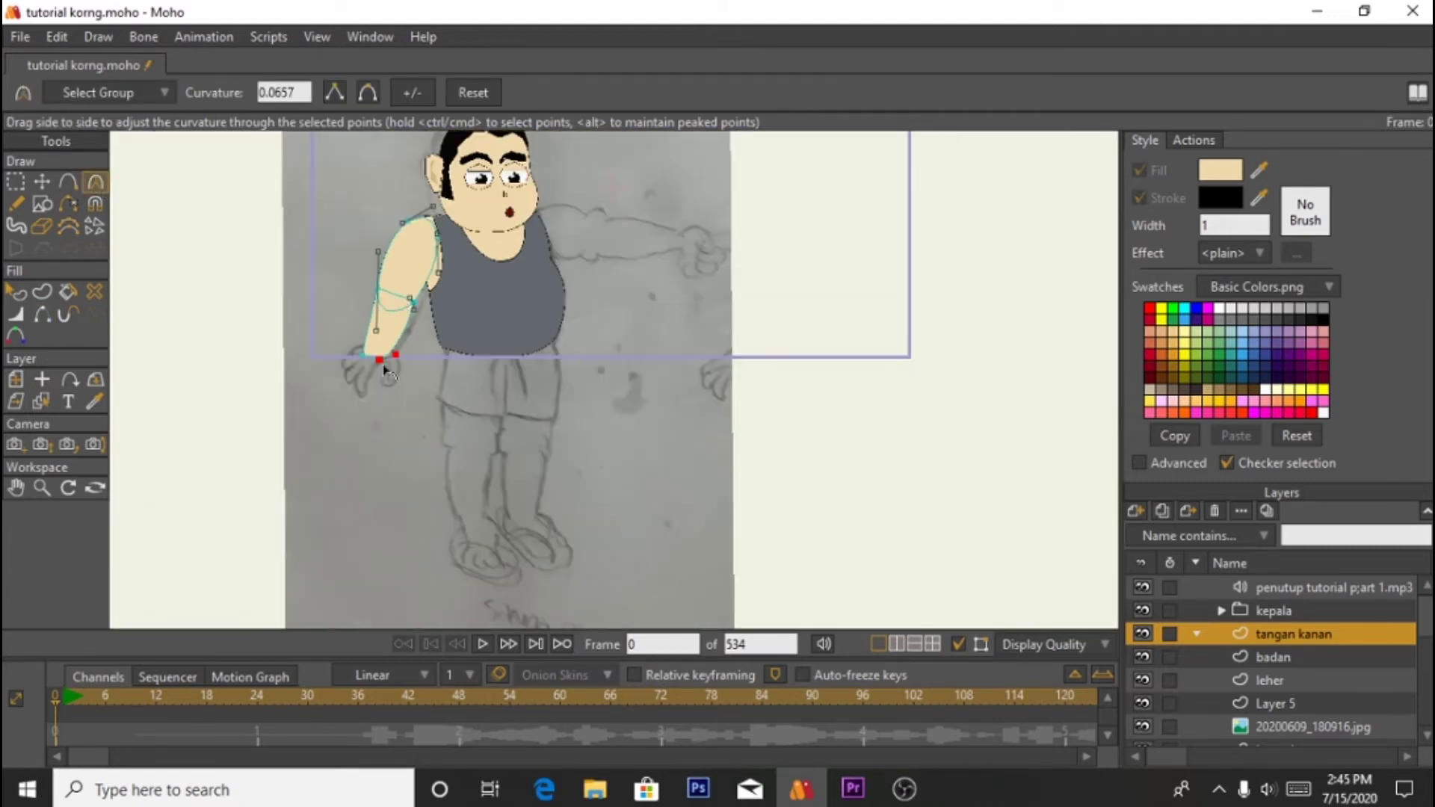
scroll(384, 371, up, 4)
key(t)
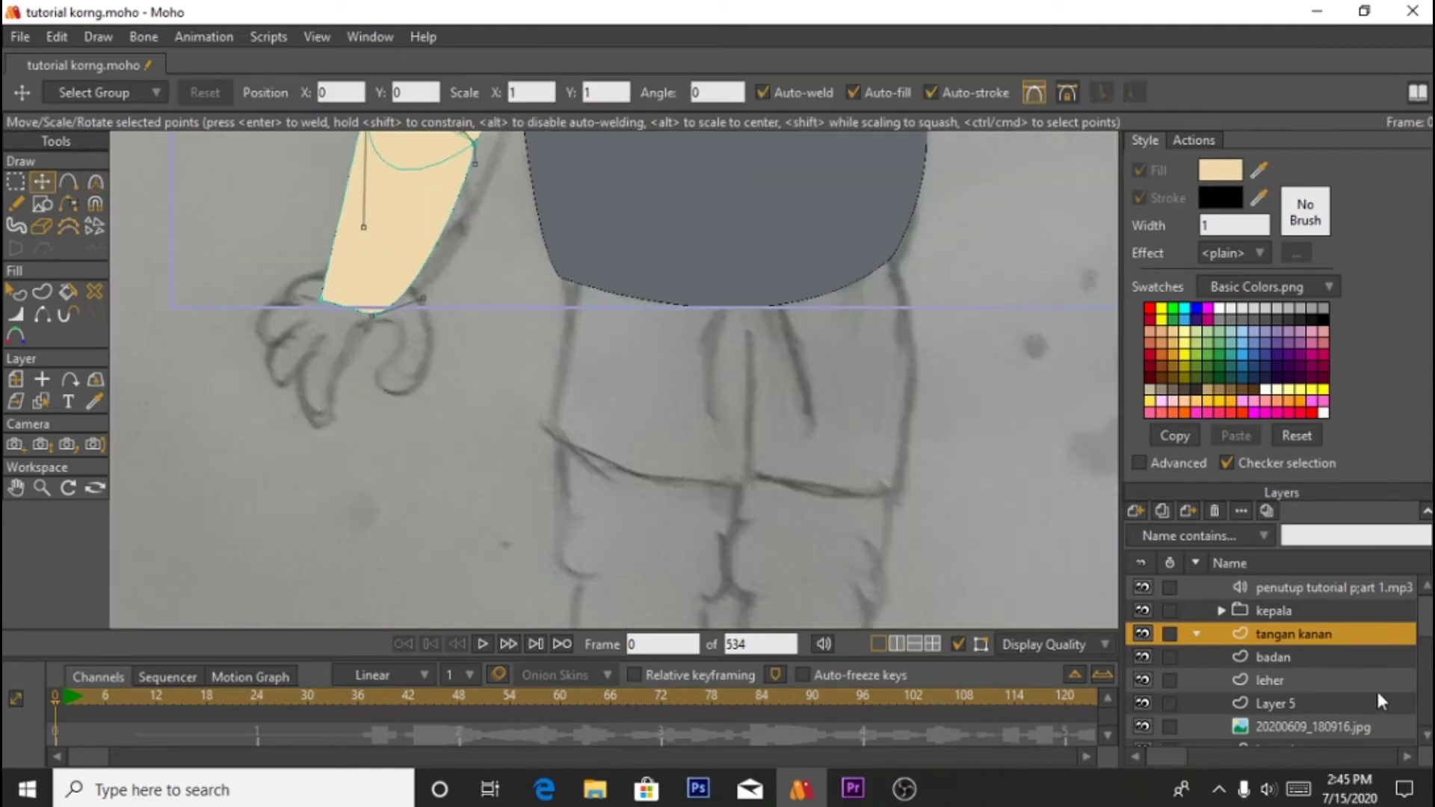
double_click(1288, 638)
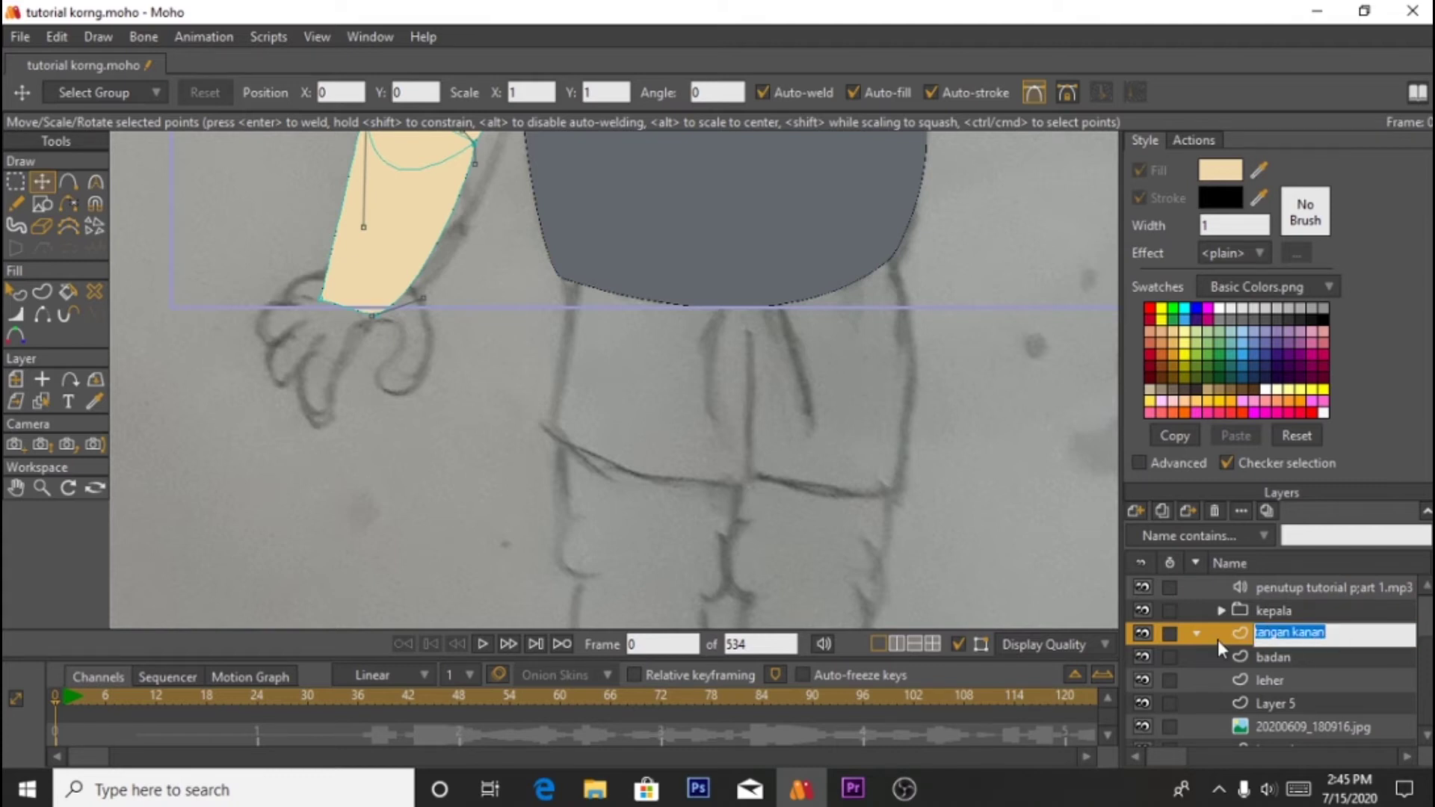
key(Return)
right_click(1267, 640)
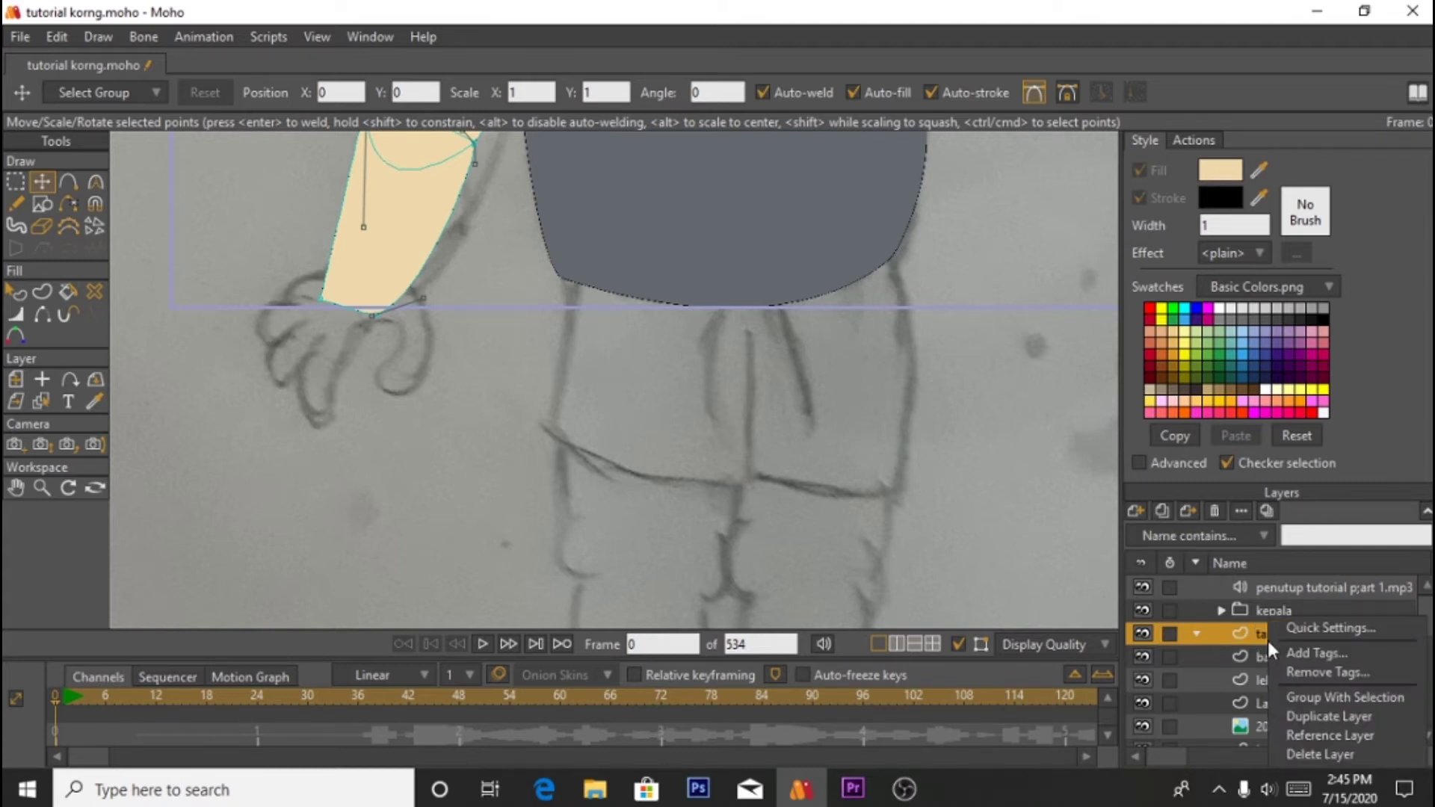
right_click(1221, 632)
click(1195, 635)
click(1141, 626)
Step: Add a group layer above the right arm's vector layer and name it "tangan kanan"
click(1136, 509)
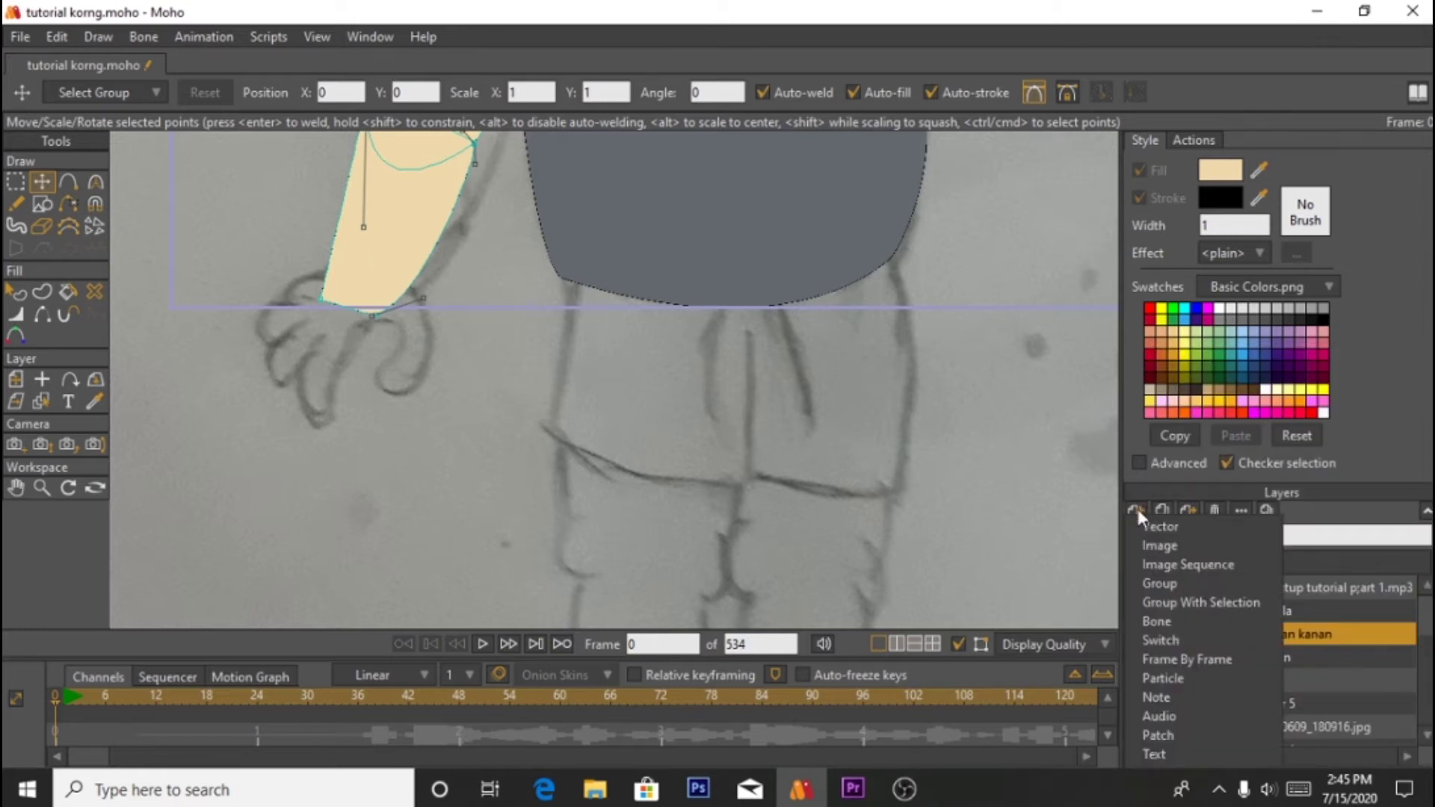
click(1176, 589)
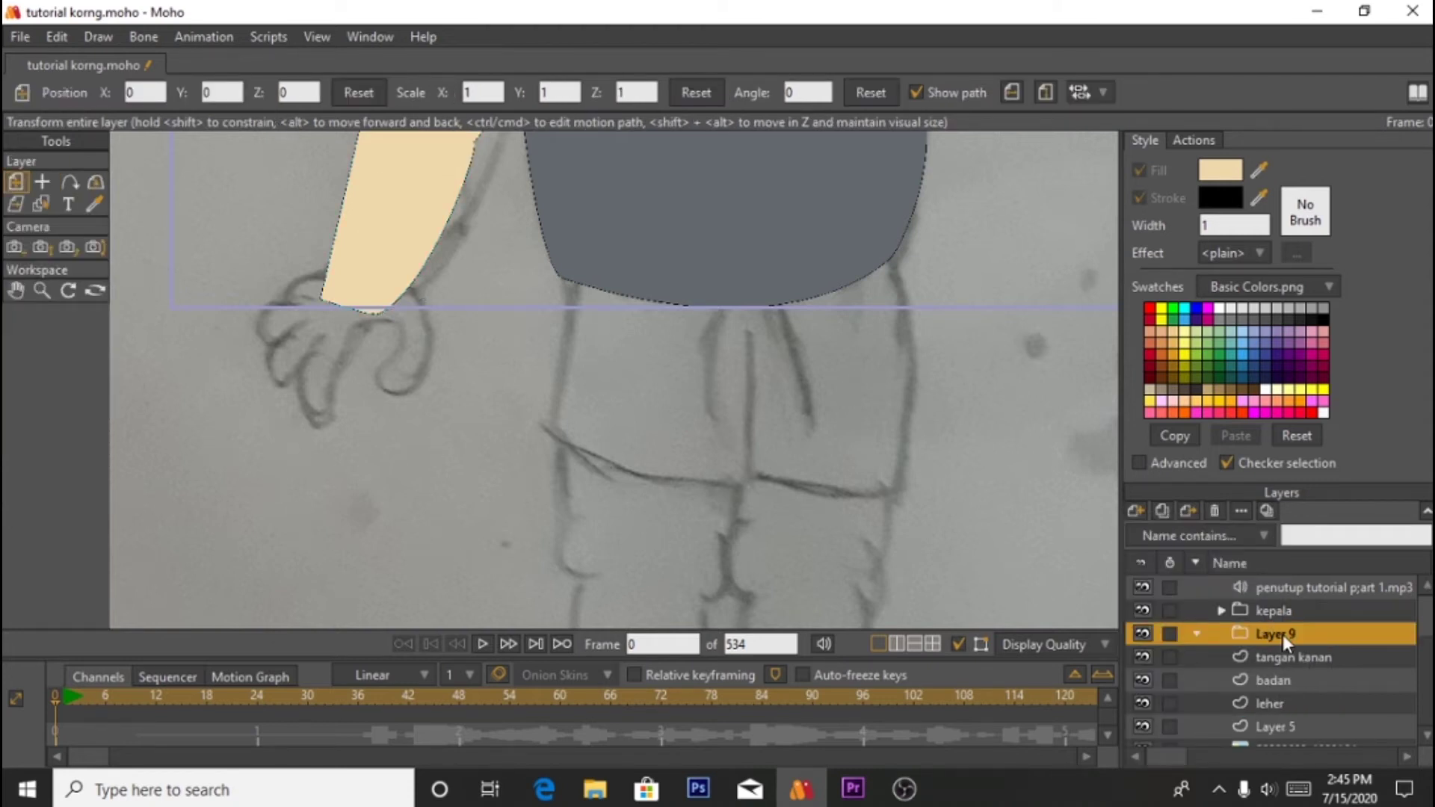
double_click(1282, 634)
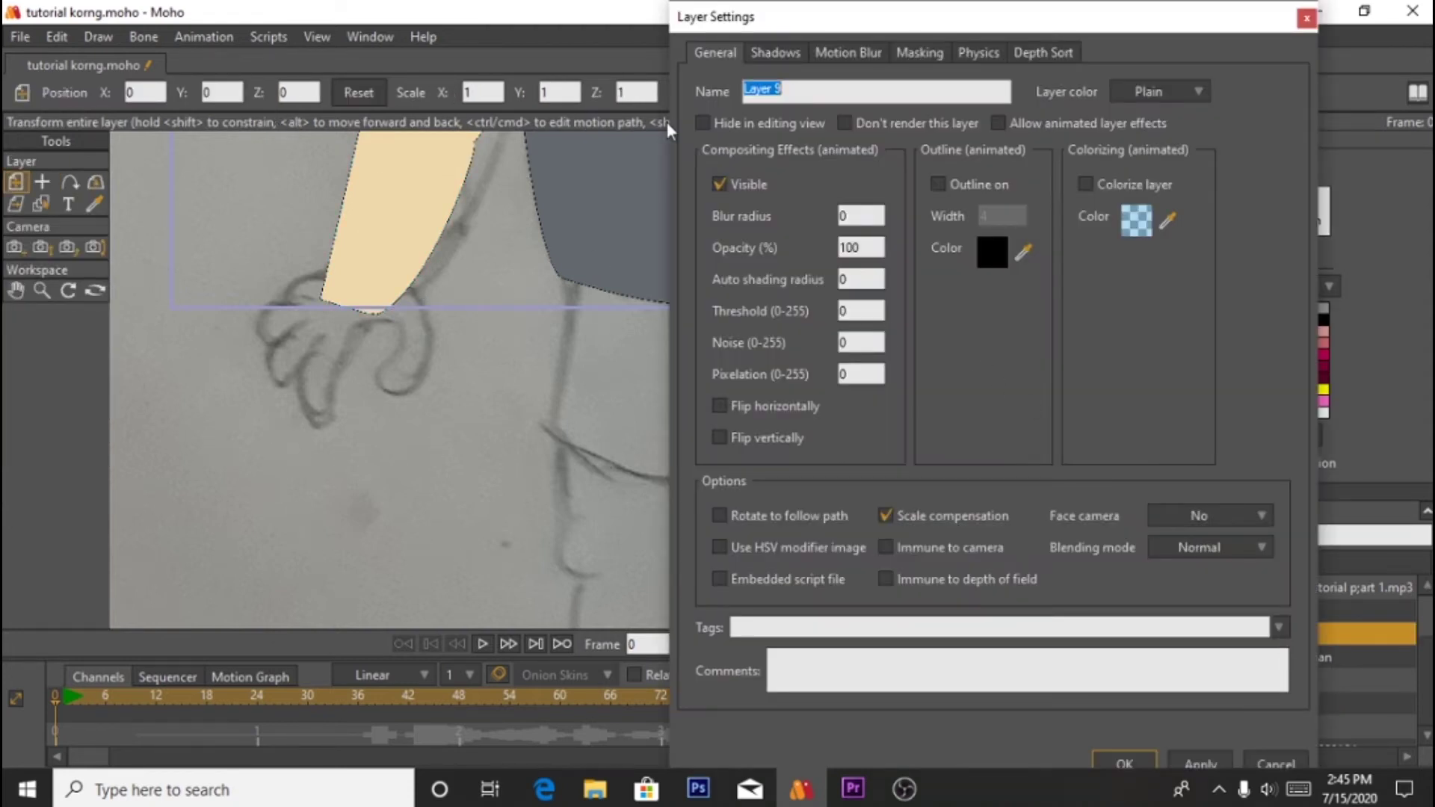
text(tangan kanan)
click(1140, 764)
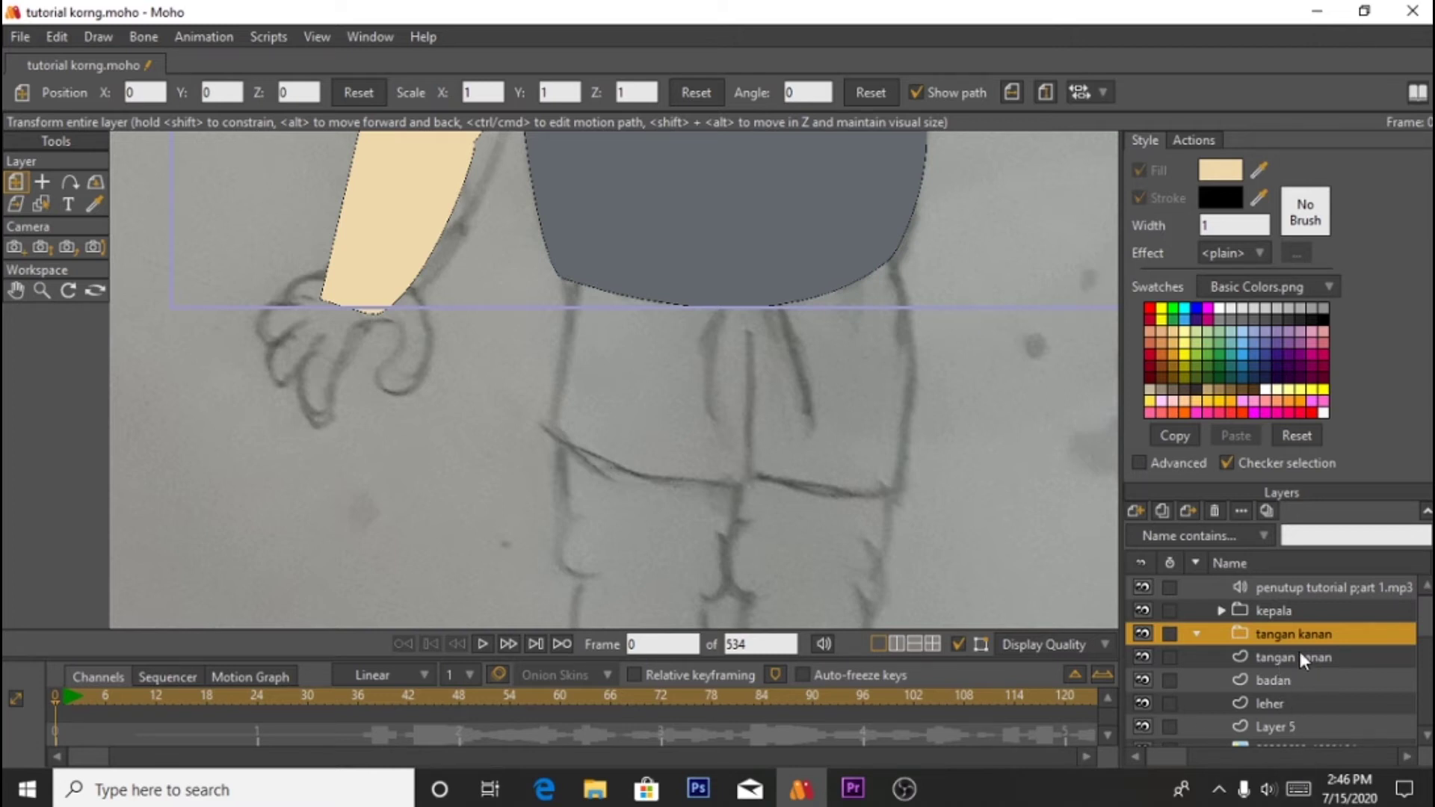
Step: Move the right arm's vector layer into the tangan kanan group
click(1275, 657)
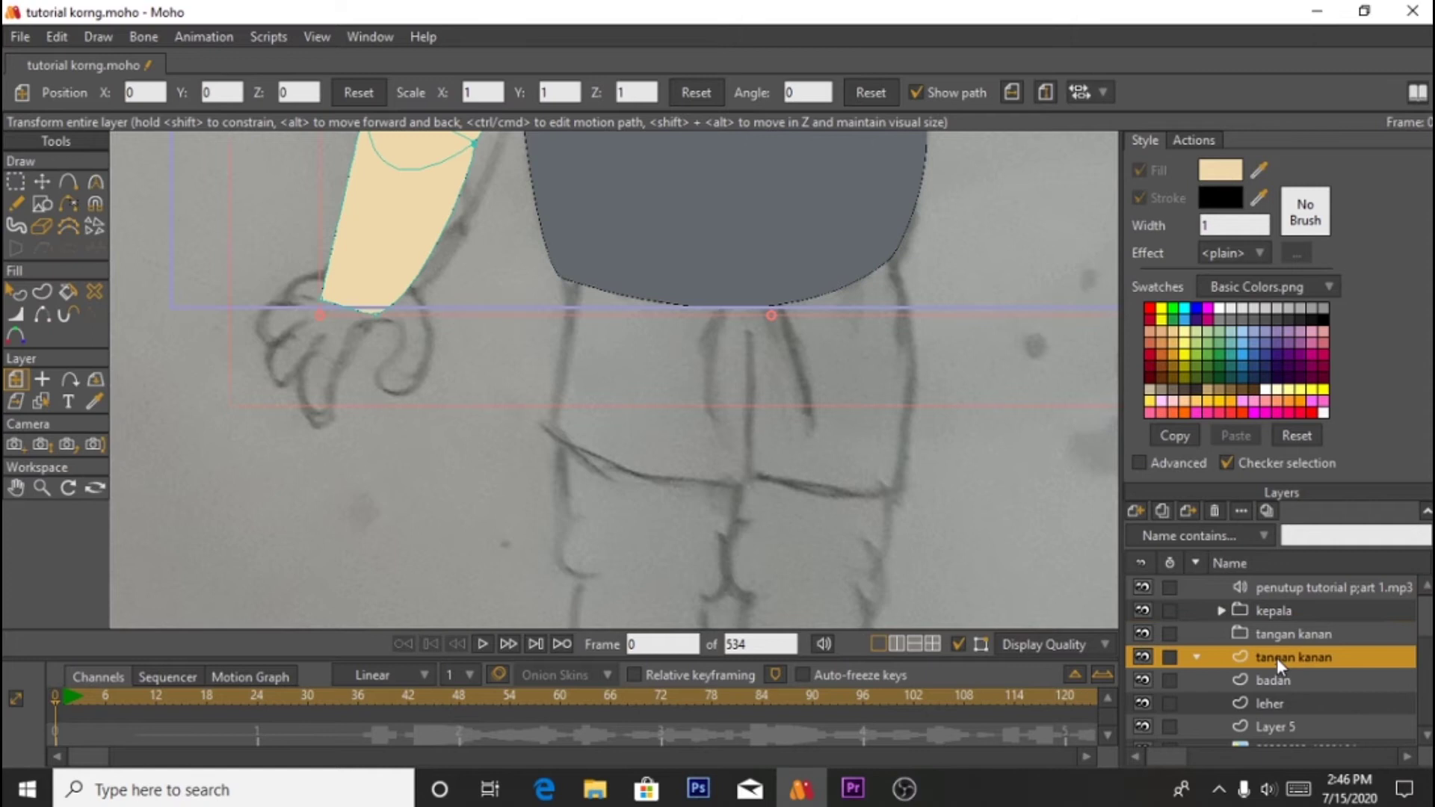
drag(1261, 660, 1272, 634)
double_click(1281, 658)
click(1241, 663)
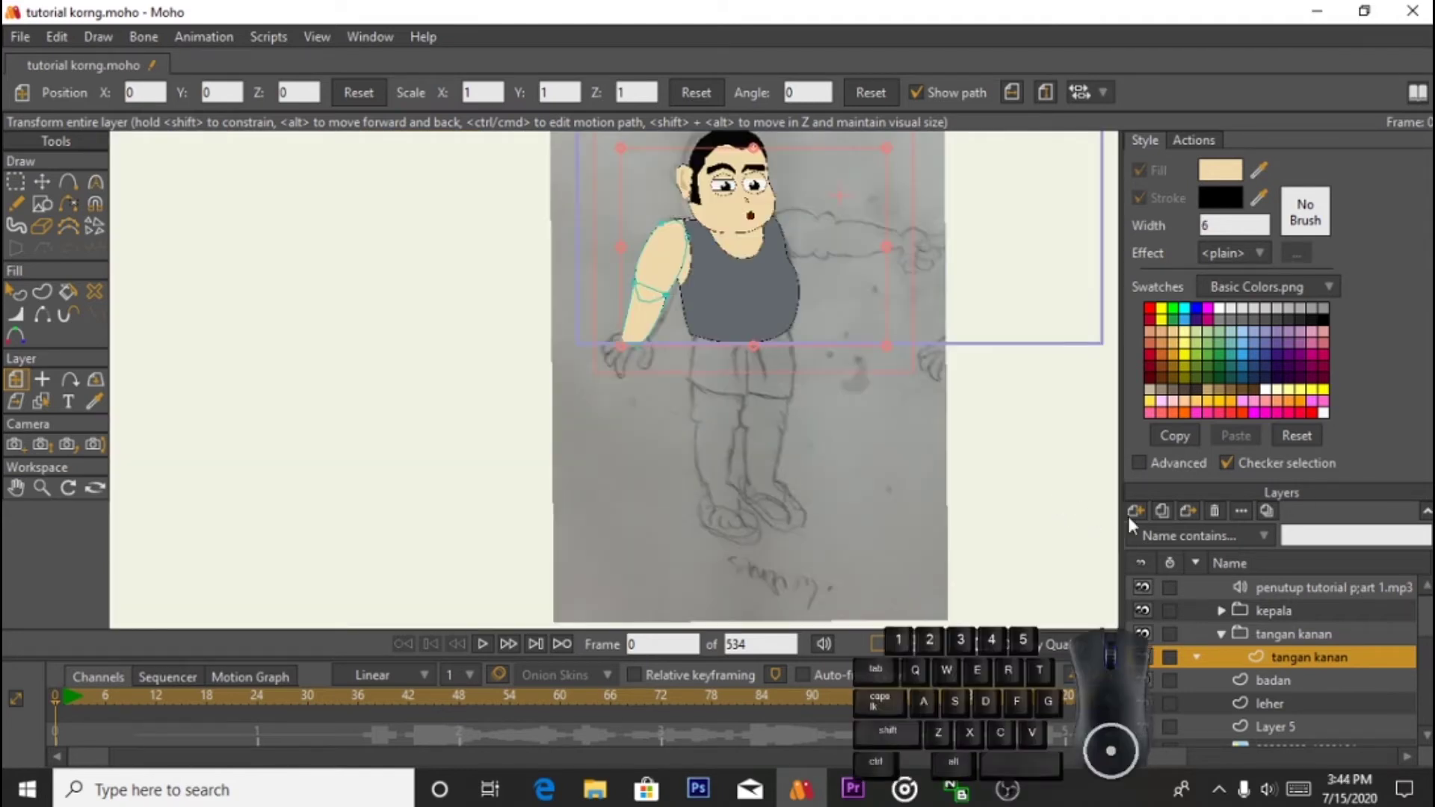
Step: Add a new vector layer for the right hand inside the tangan kanan group
click(1144, 506)
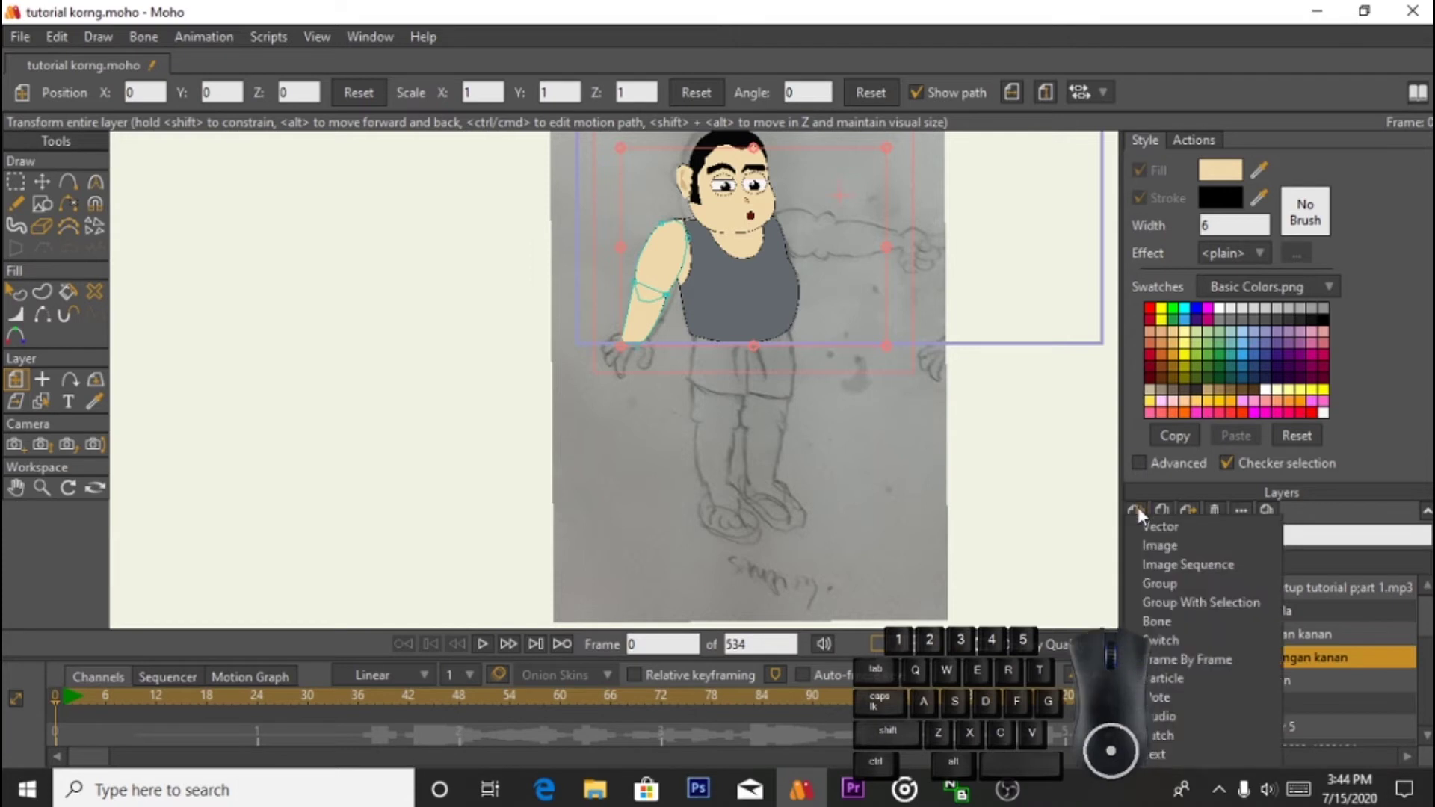
click(1142, 526)
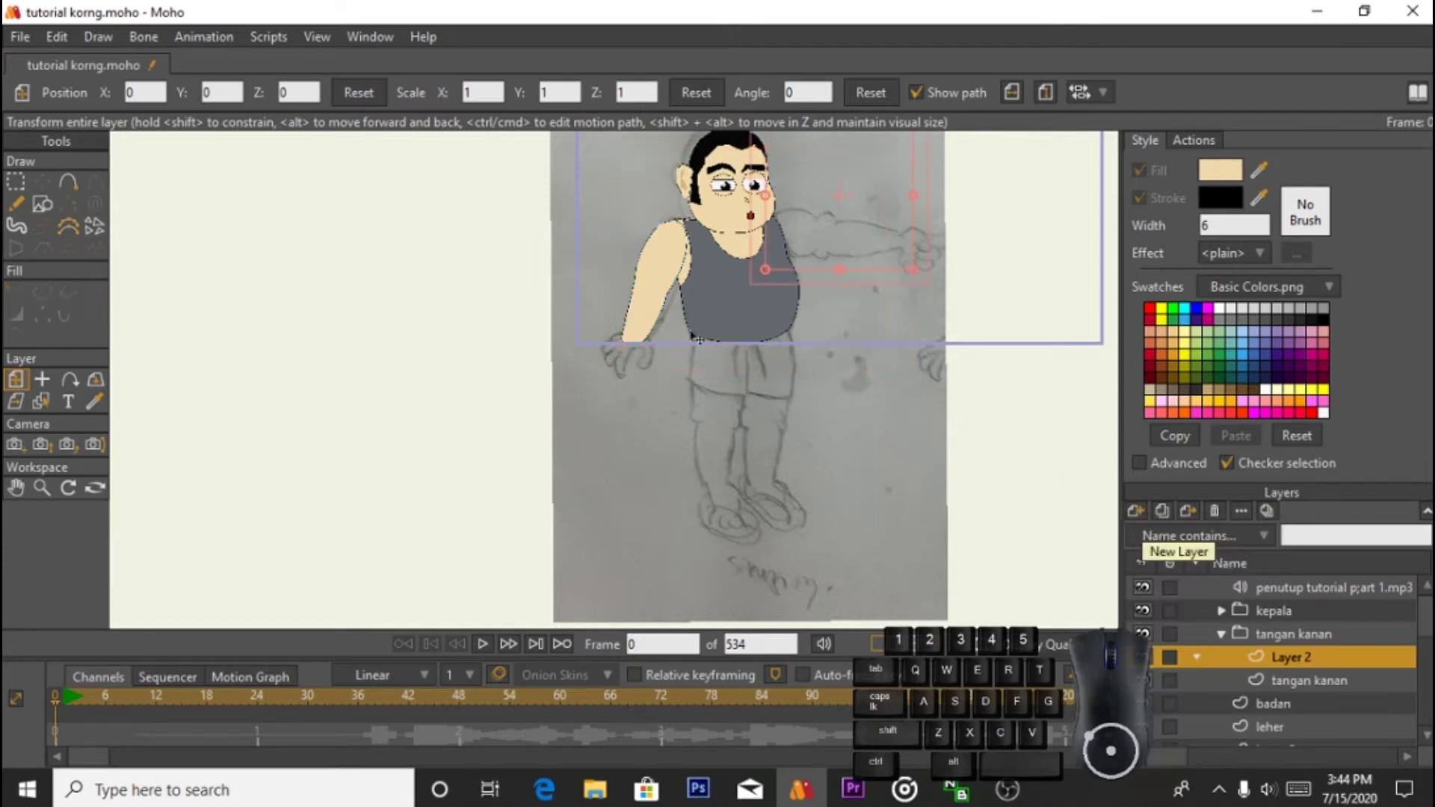
scroll(656, 367, up, 3)
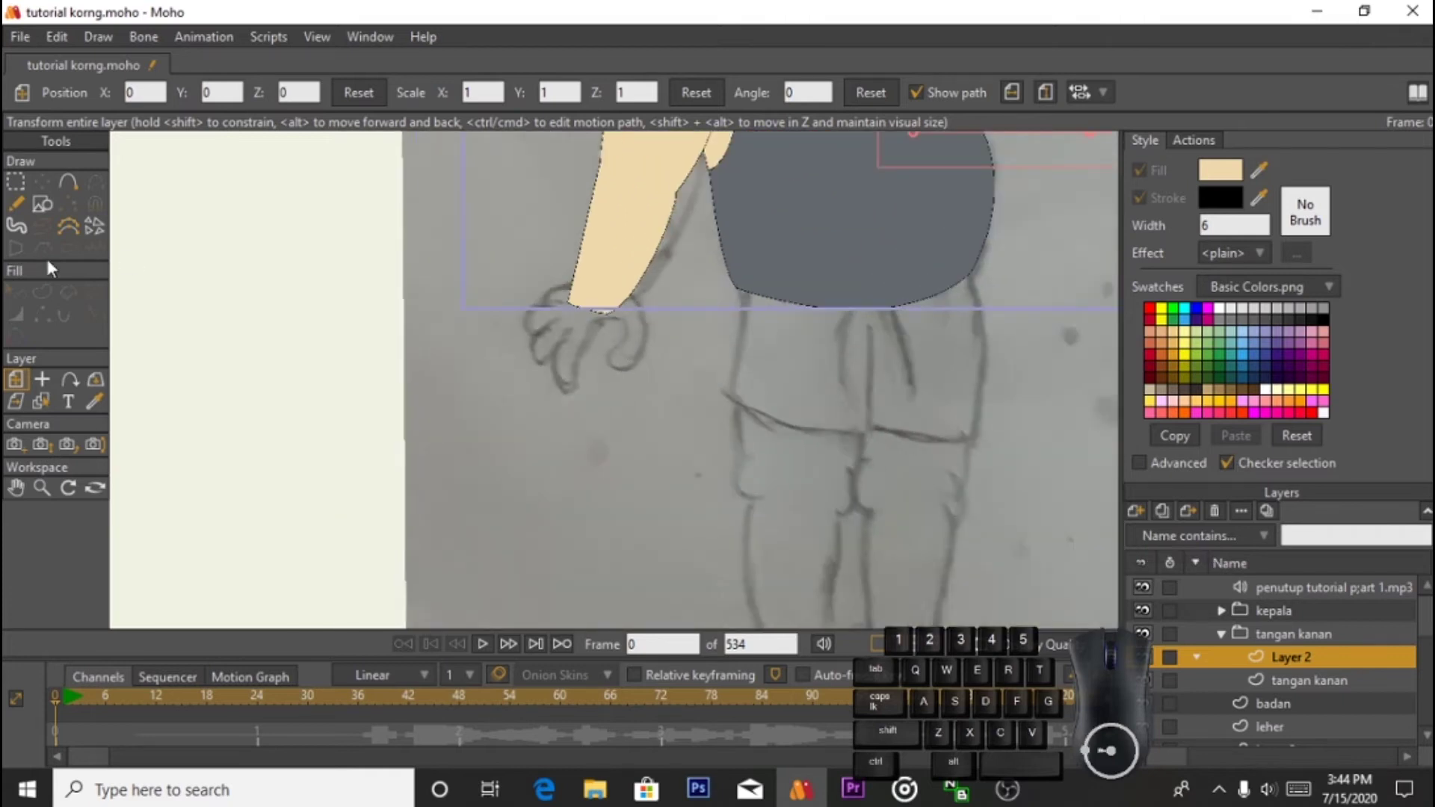
Step: Start the hand's outline at the inner wrist with connected points, shaping the thumb and index finger with straight segments
click(69, 183)
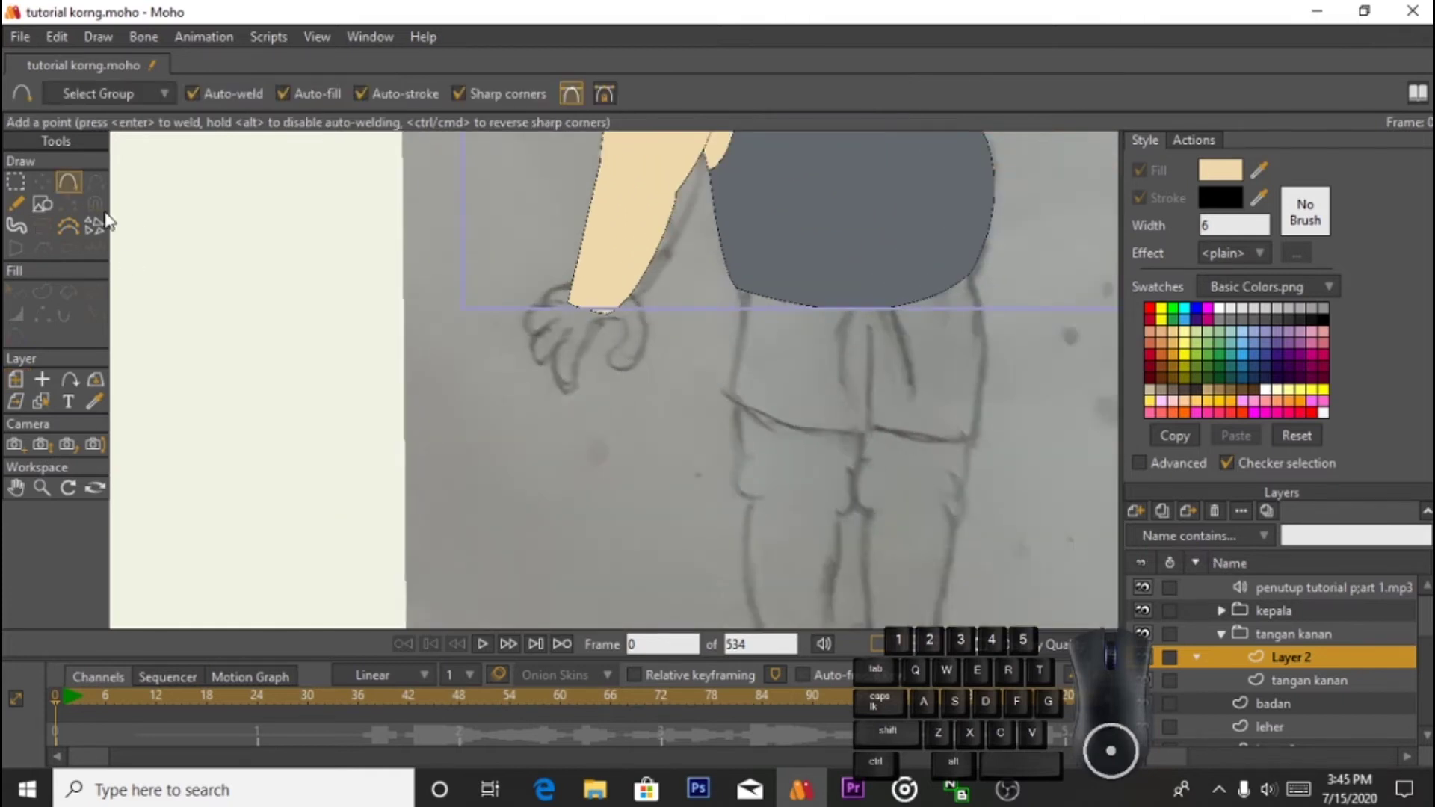
drag(607, 314, 618, 347)
mouse_move(618, 347)
mouse_down()
mouse_move(600, 398)
mouse_move(580, 386)
mouse_up()
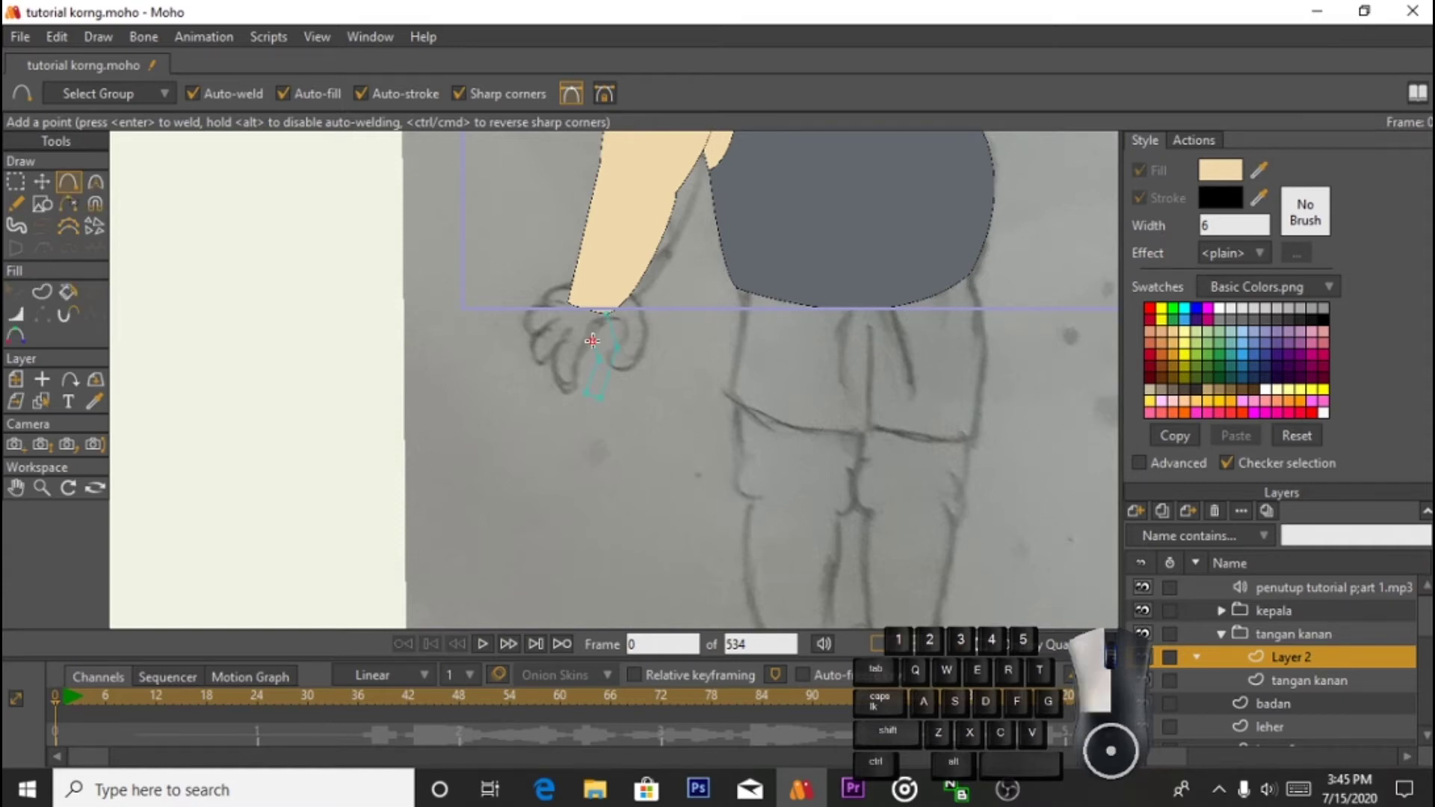
click(583, 432)
click(567, 427)
click(561, 398)
click(538, 426)
key(ctrl+z)
key(ctrl+z)
Step: Continue the hand's outline with straight segments around the middle finger and the ring finger
click(549, 374)
click(550, 412)
click(532, 408)
click(533, 375)
click(569, 344)
key(ctrl+z)
click(512, 355)
key(ctrl+z)
click(505, 355)
Step: Outline the little finger and close the hand shape along the outer palm and wrist
drag(536, 337, 539, 338)
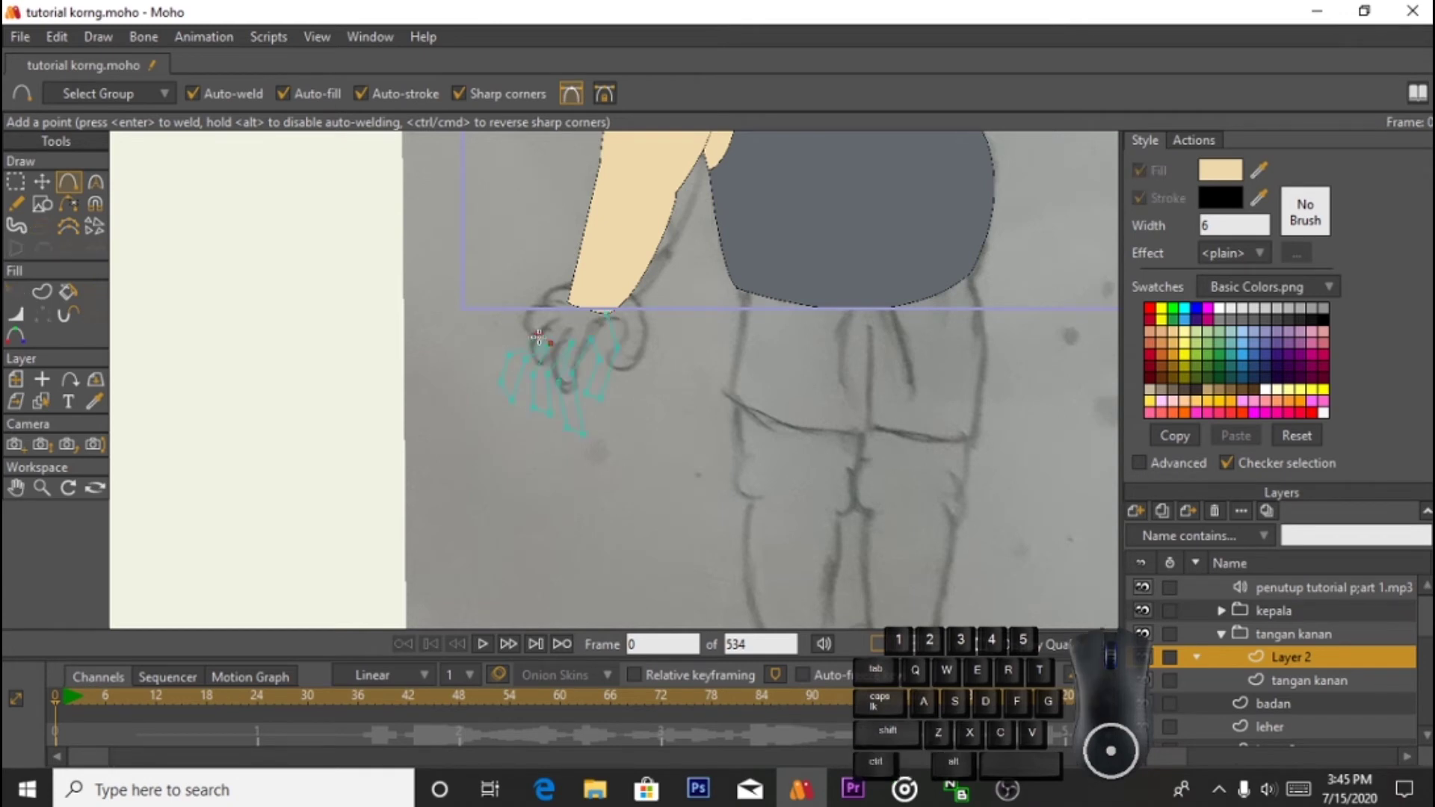
click(537, 331)
click(494, 346)
click(478, 376)
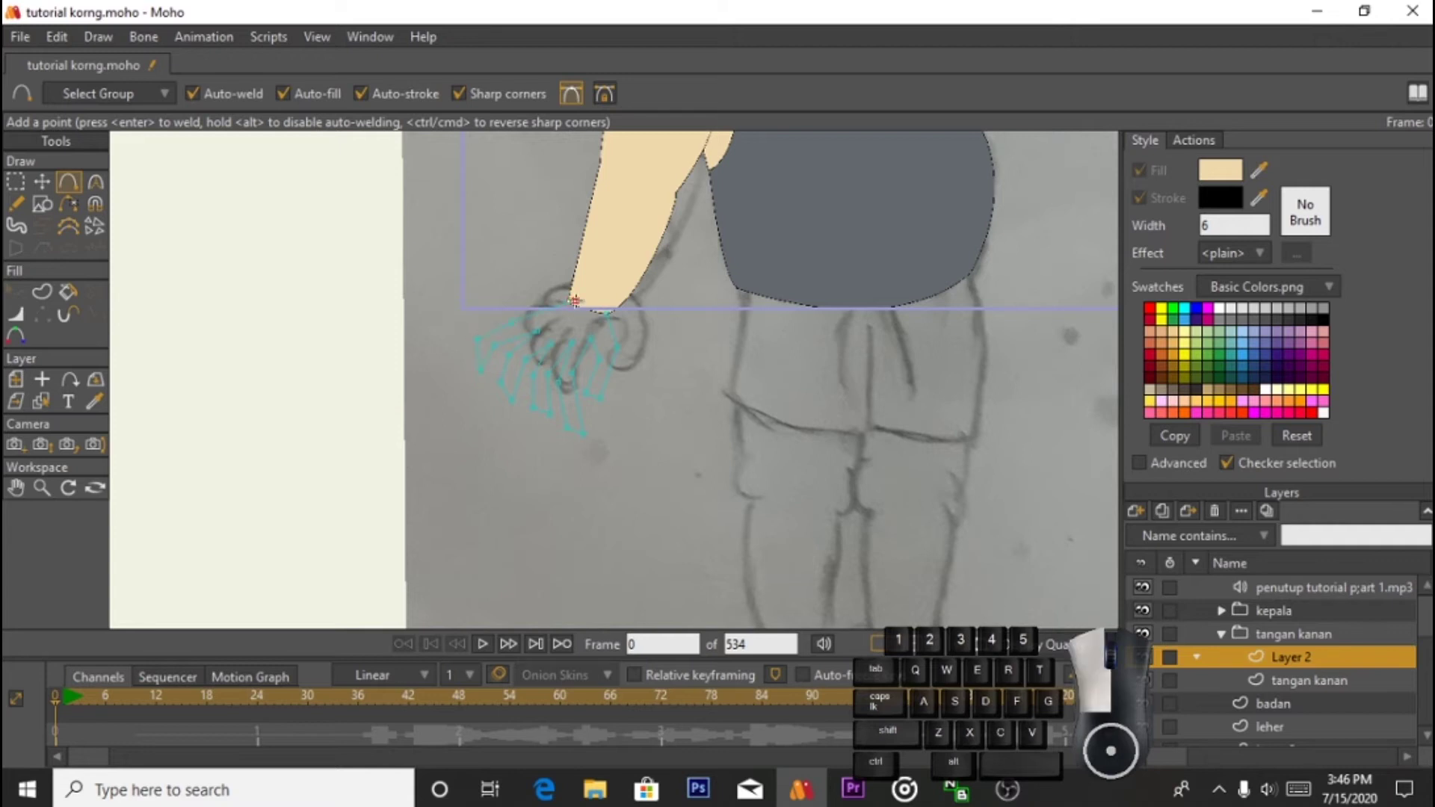
click(606, 313)
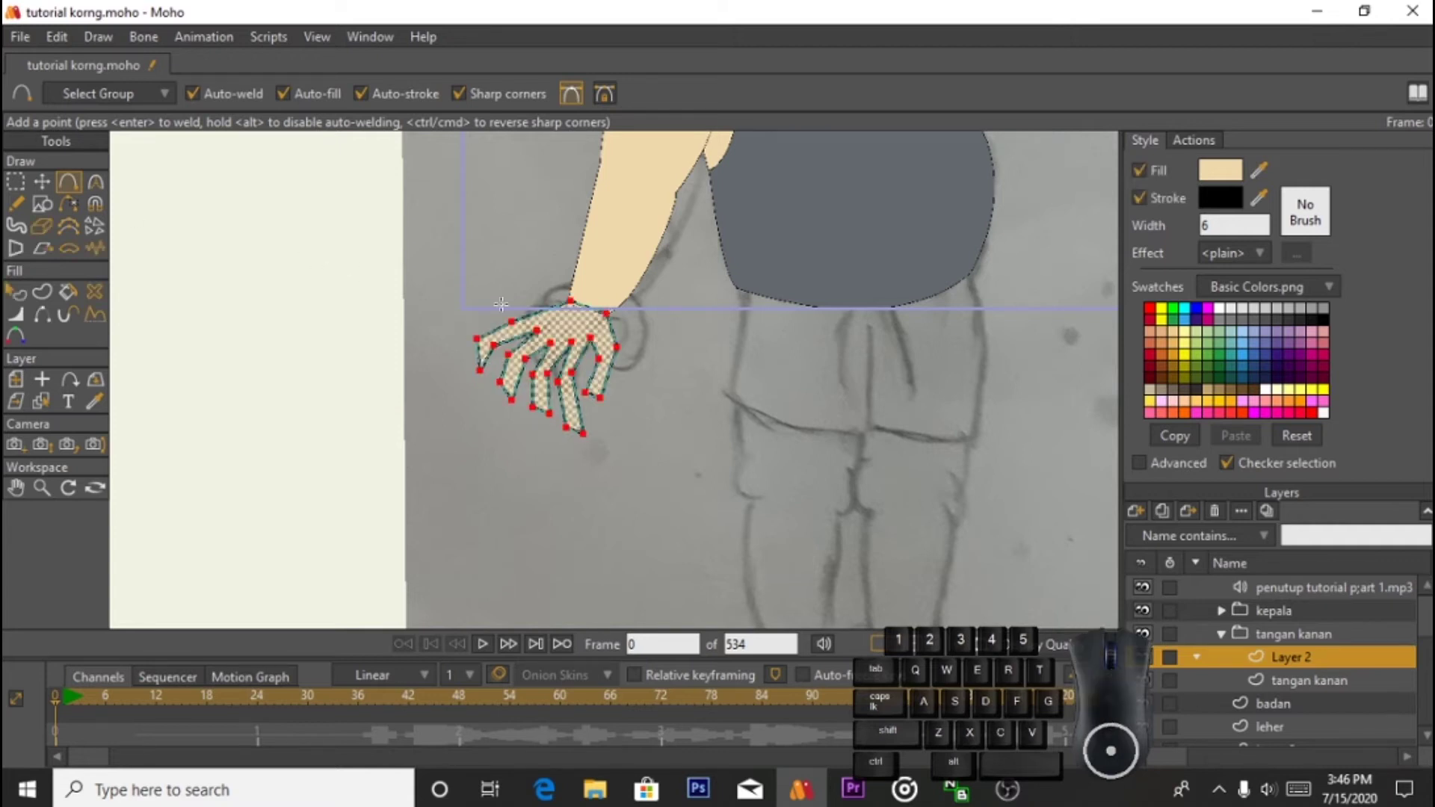
Step: Shorten the thumb and straighten the index finger by moving their tip and knuckle points
key(t)
scroll(679, 339, up, 4)
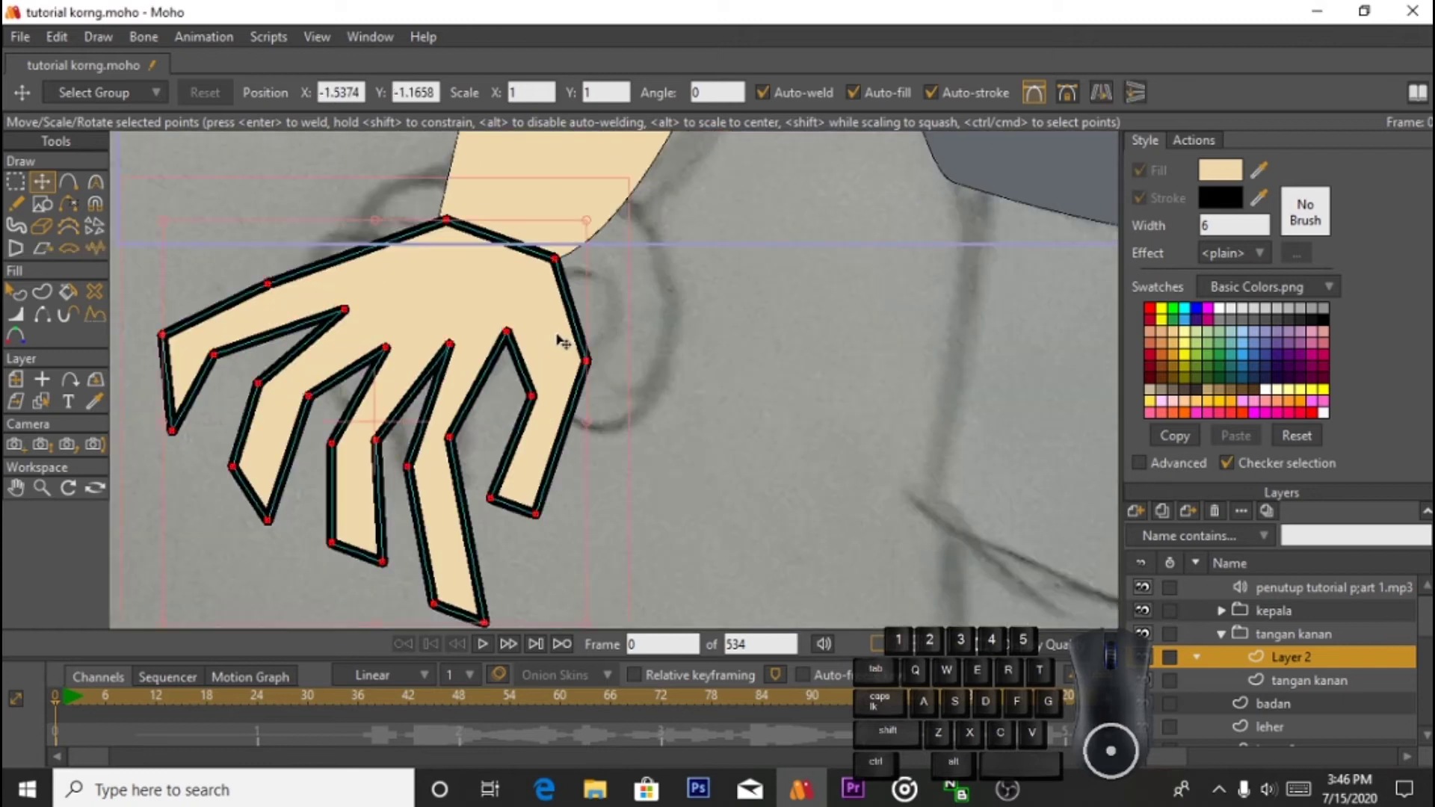
drag(536, 514, 520, 468)
drag(449, 438, 487, 460)
drag(485, 622, 444, 601)
mouse_move(408, 468)
mouse_down()
mouse_move(437, 468)
mouse_move(423, 460)
mouse_up()
Step: Move the middle finger's tip, knuckle and base points so it lies close beside the index finger
drag(383, 562, 432, 580)
drag(332, 544, 393, 571)
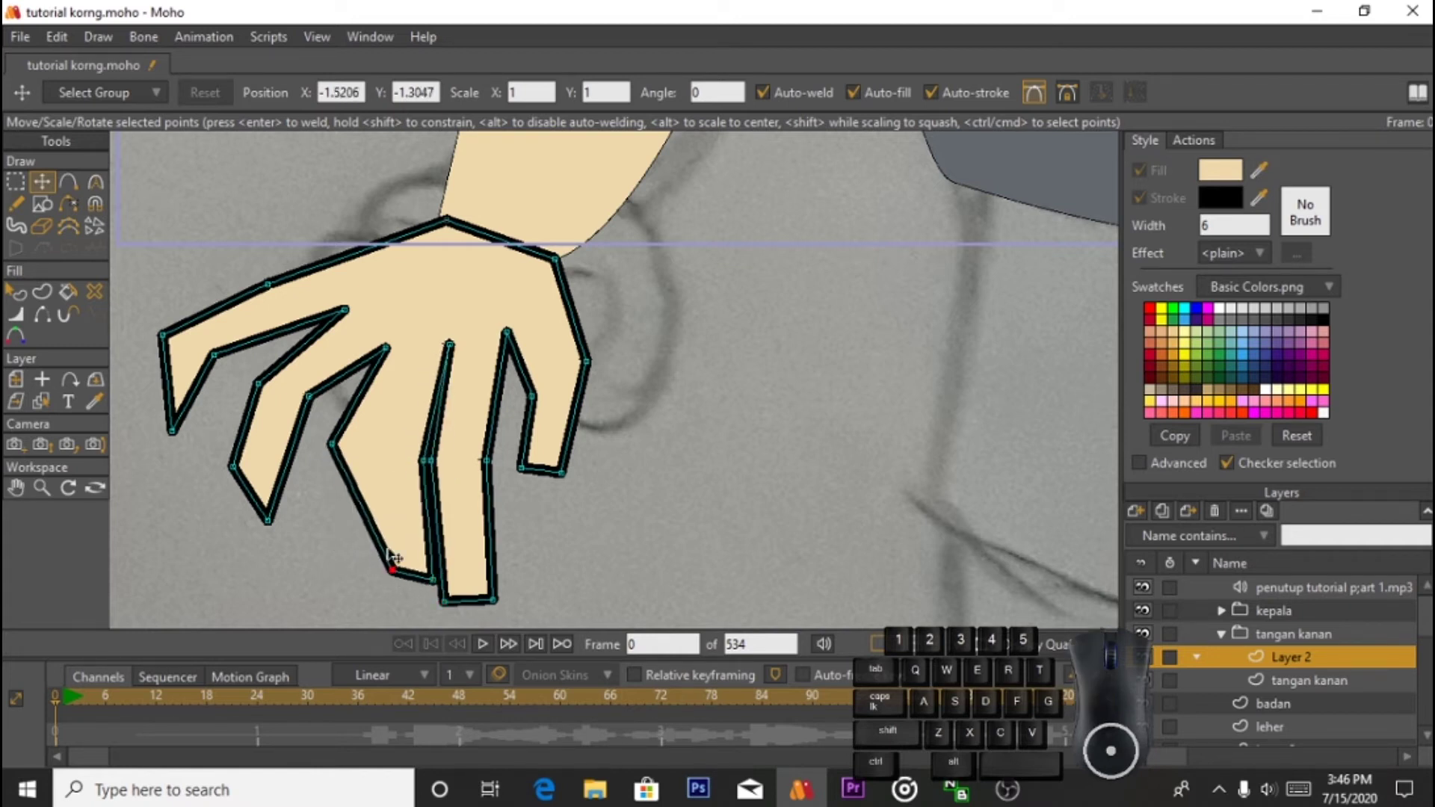
drag(334, 446, 388, 450)
drag(386, 347, 415, 342)
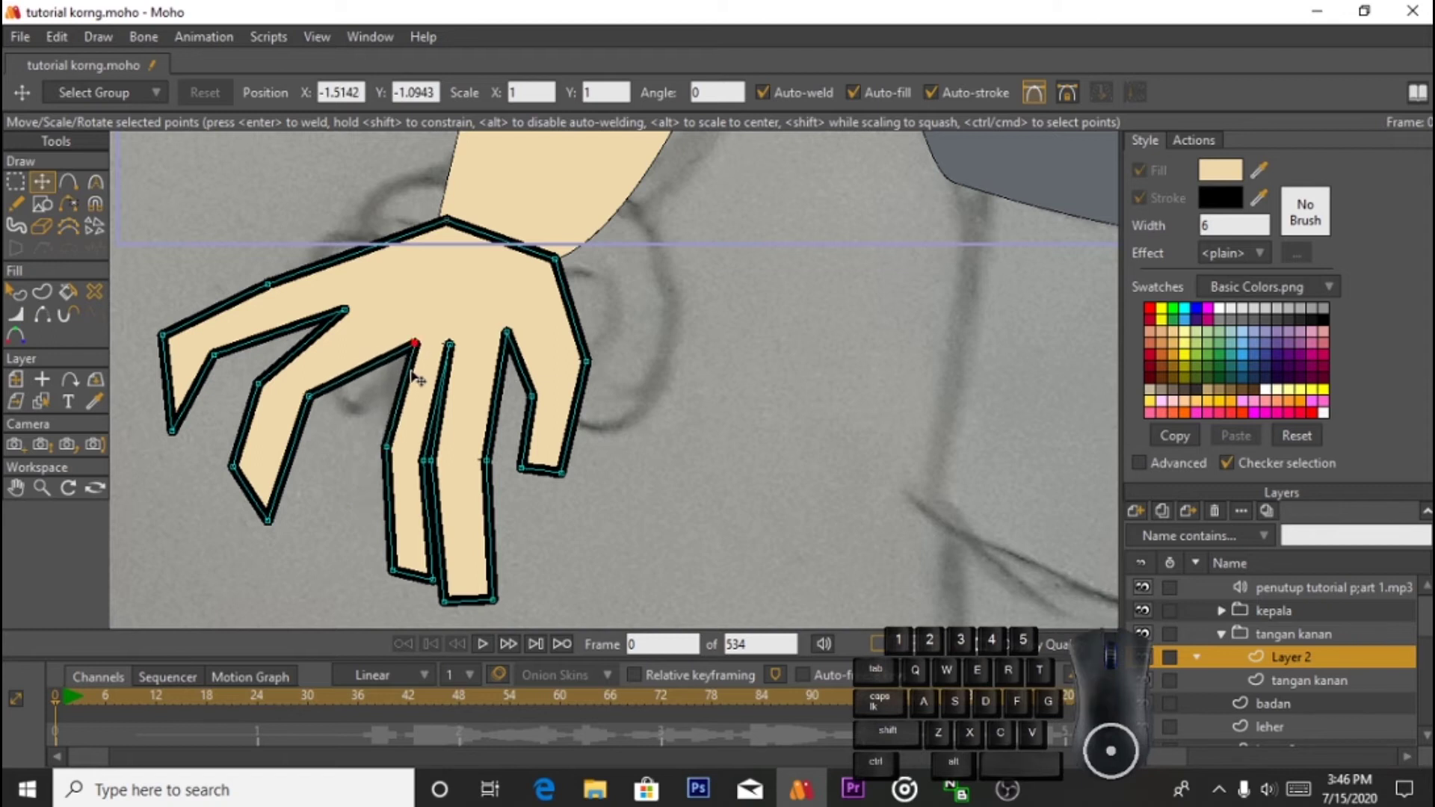
drag(386, 447, 378, 437)
Step: Reposition the ring finger's points so it lies narrow and straight beside the middle finger
drag(269, 521, 387, 540)
drag(312, 397, 384, 440)
drag(261, 386, 362, 432)
drag(236, 471, 369, 539)
drag(345, 311, 385, 343)
drag(358, 429, 352, 421)
Step: Tuck the little finger's points beside the ring finger and pull in the outer edge of the palm
drag(387, 345, 391, 344)
drag(216, 356, 338, 422)
drag(175, 434, 359, 518)
drag(338, 423, 349, 427)
drag(165, 339, 328, 496)
drag(271, 287, 328, 407)
drag(391, 345, 401, 353)
drag(328, 408, 334, 408)
drag(331, 494, 346, 497)
Step: Select all of the hand's points and shift the hand slightly up toward the forearm
scroll(617, 401, down, 10)
scroll(629, 364, up, 7)
key(ctrl+a)
drag(509, 539, 511, 520)
scroll(613, 303, down, 6)
scroll(601, 362, up, 8)
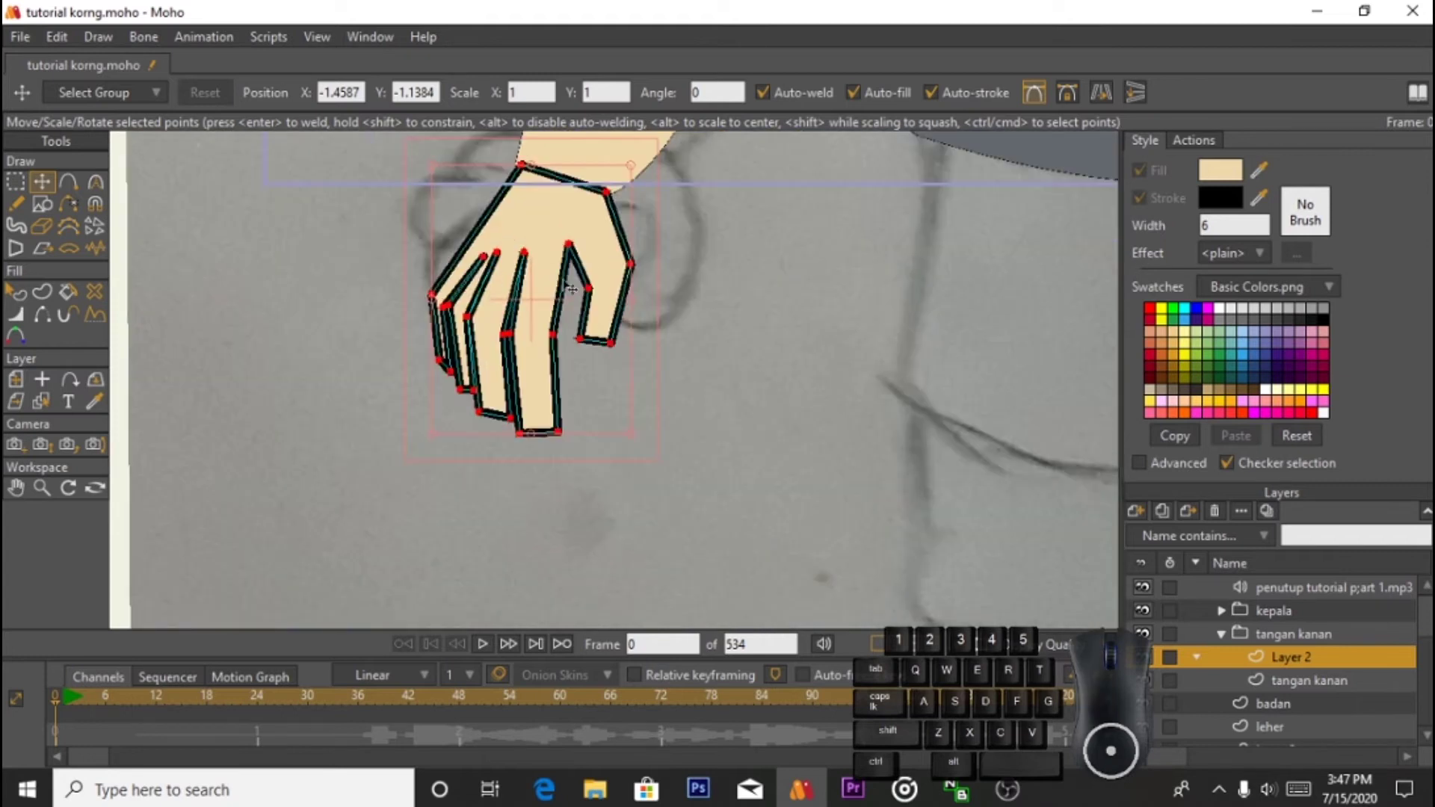
drag(557, 216, 559, 285)
Step: Set the hand shape's outline width to 1
scroll(564, 292, up, 2)
key(q)
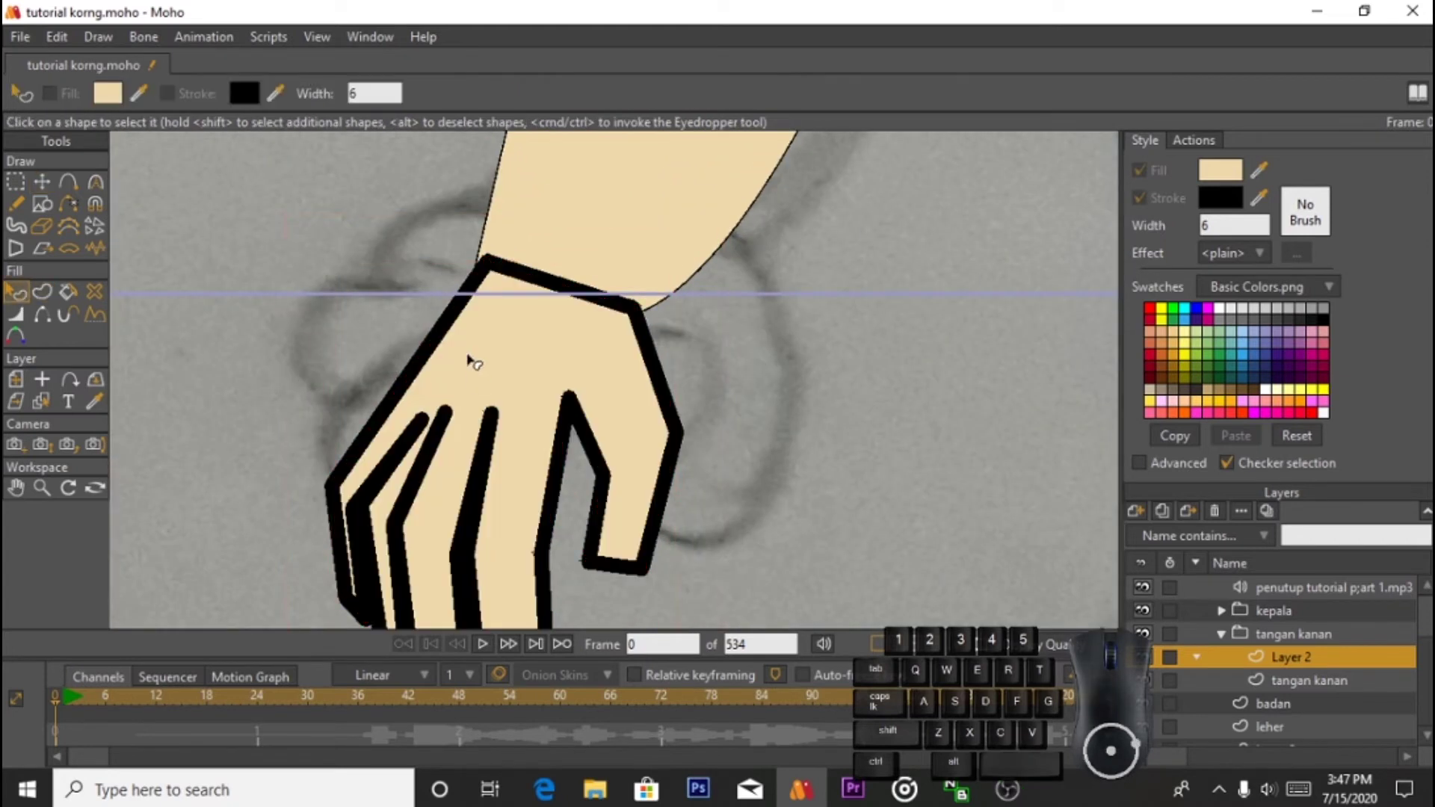
click(471, 360)
text(1)
key(Return)
Step: Move the hand slightly up and toward the body so that it overlaps the forearm's wrist
key(t)
drag(564, 341, 576, 320)
click(725, 174)
Step: Curve the forearm's outer wrist point on the arm layer so that the wrist edge bulges into the hand
click(1311, 634)
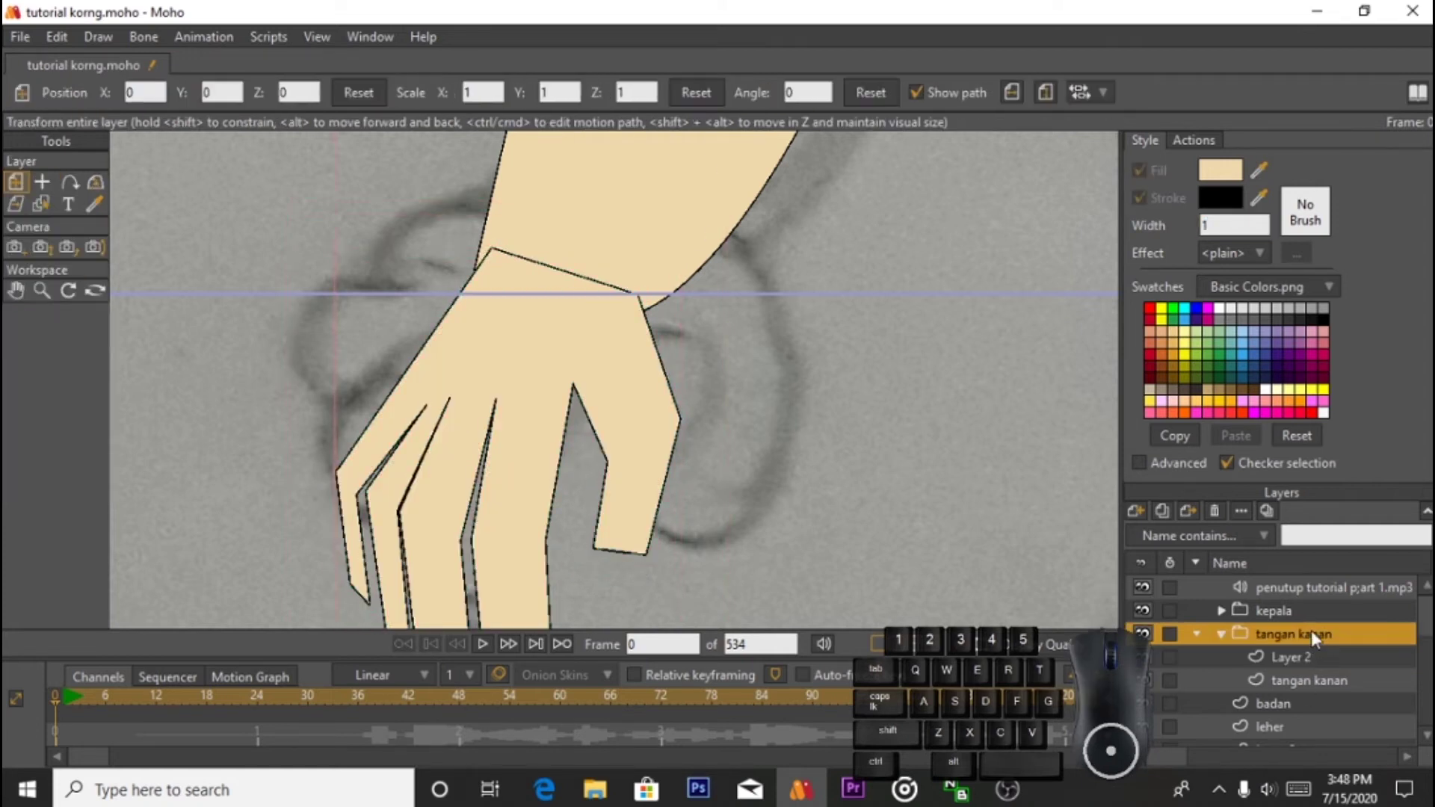
click(1309, 680)
key(t)
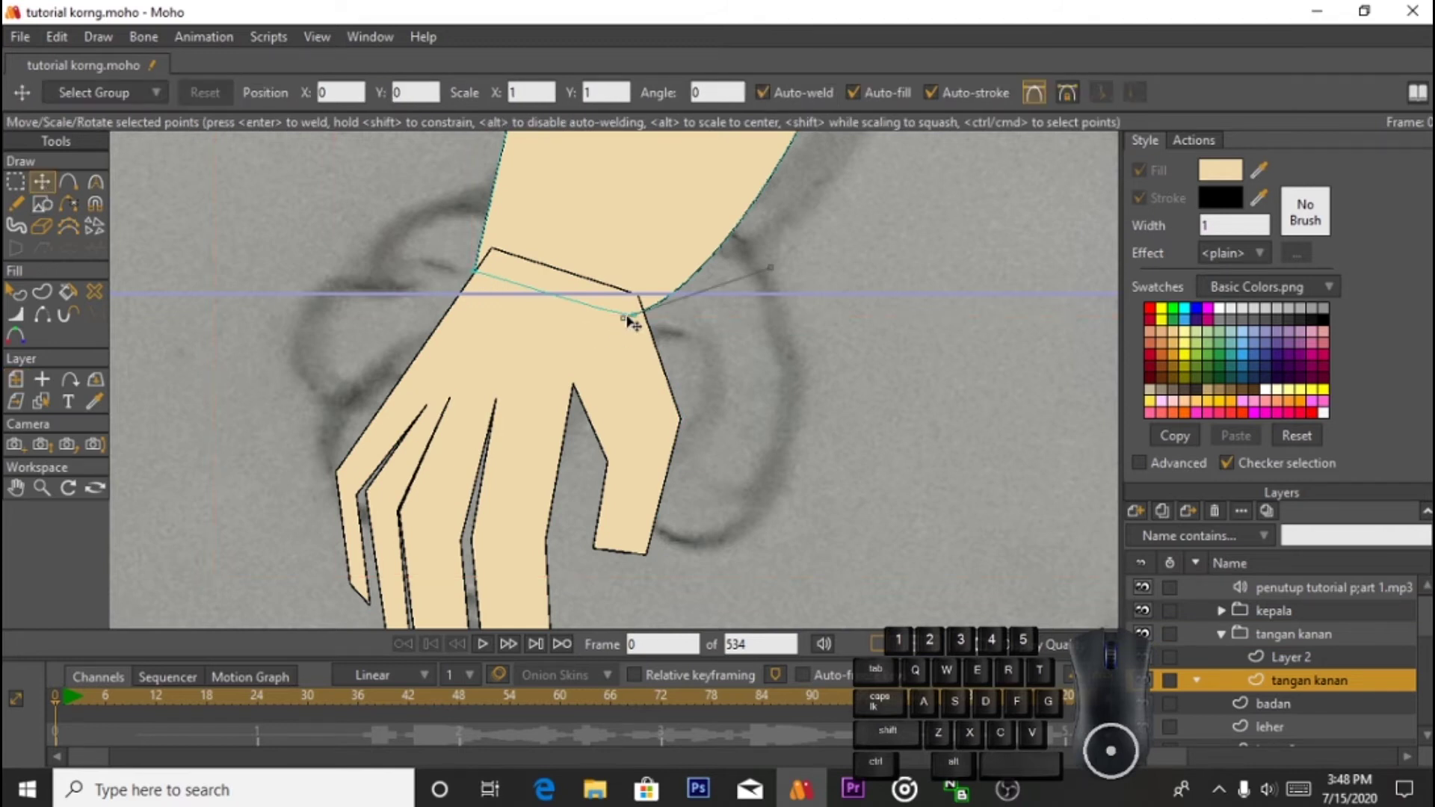
key(c)
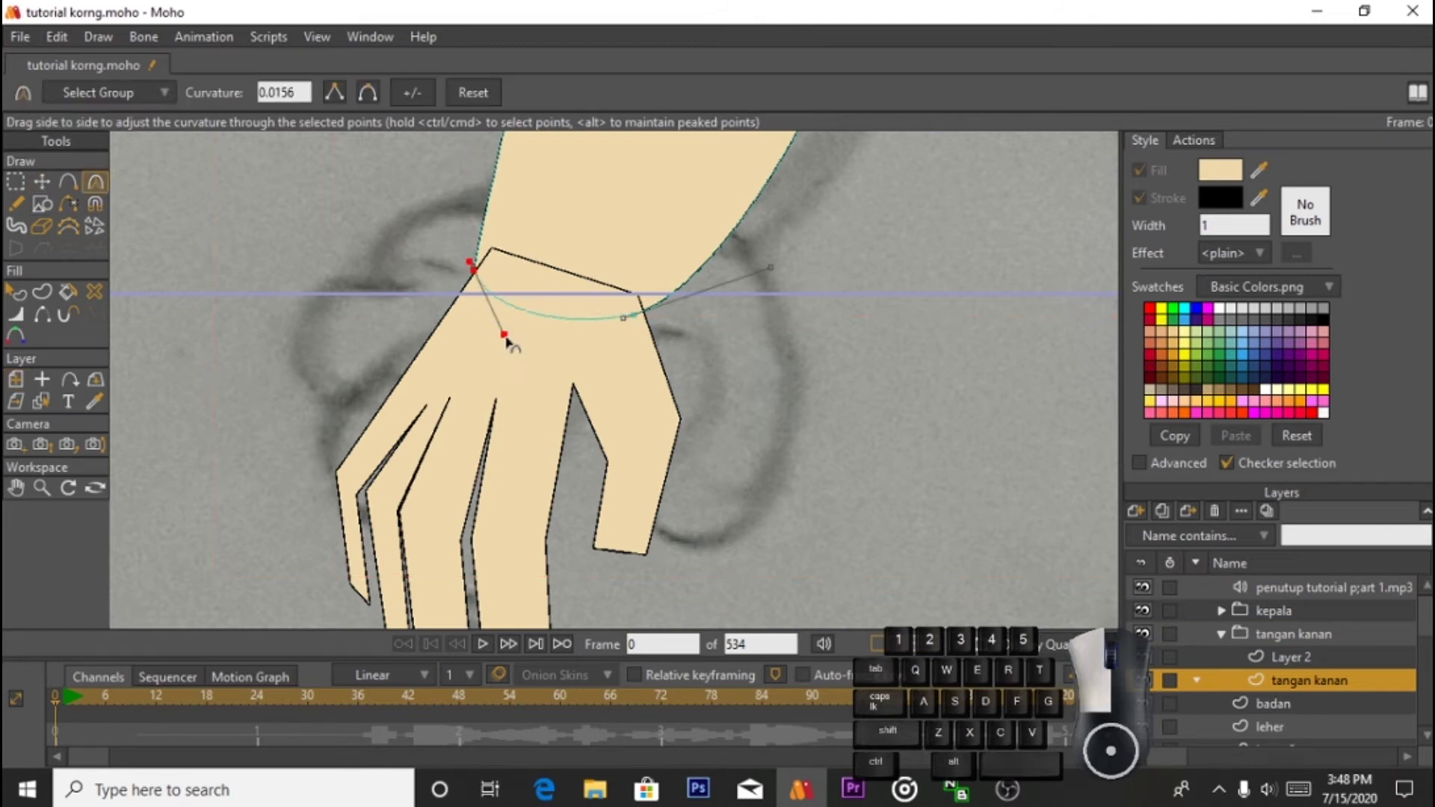
key(space)
drag(794, 242, 672, 621)
drag(717, 139, 640, 285)
drag(400, 581, 542, 262)
scroll(583, 367, down, 3)
key(space)
scroll(528, 422, up, 5)
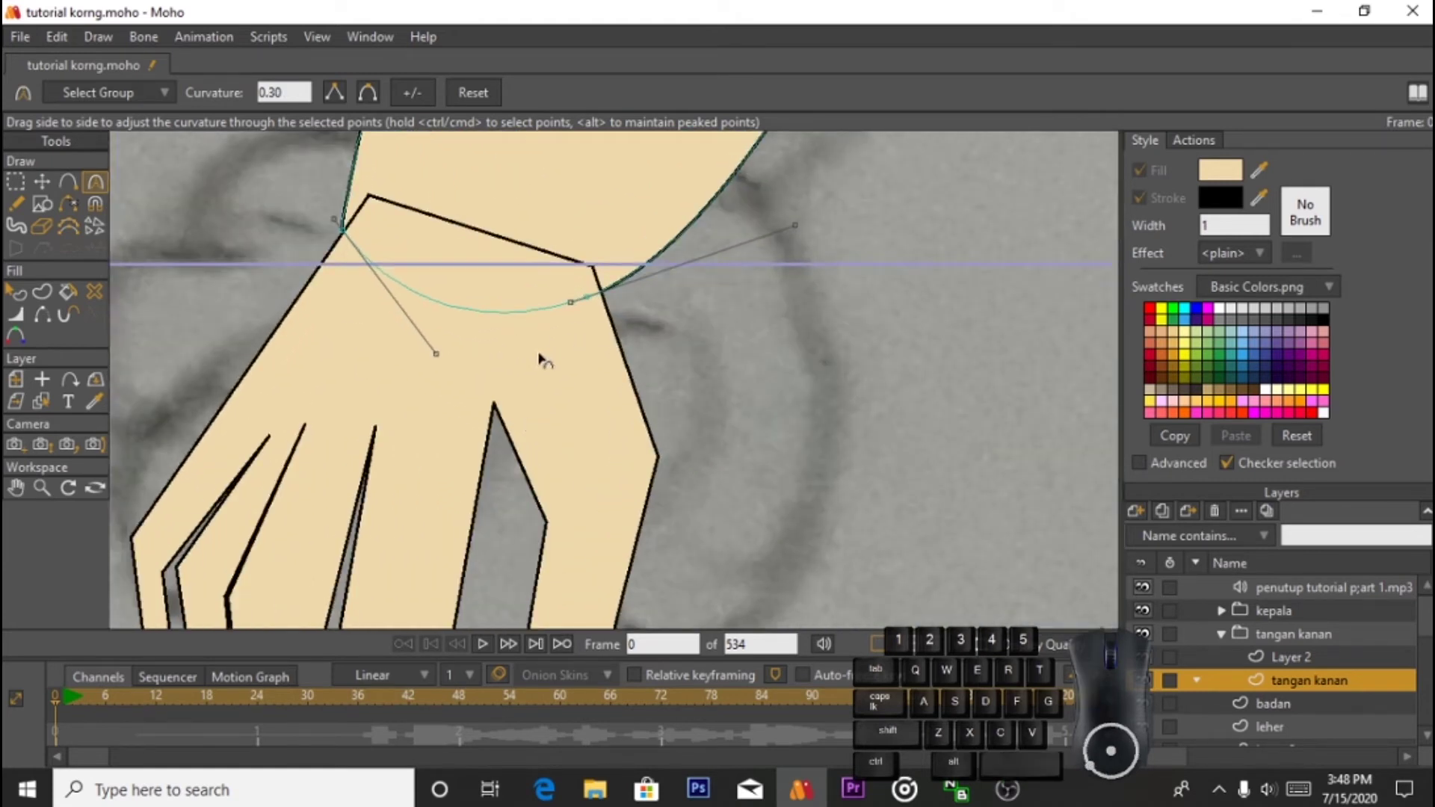
Step: Move the hand layer's wrist corner points onto both ends of the forearm's wrist
click(42, 181)
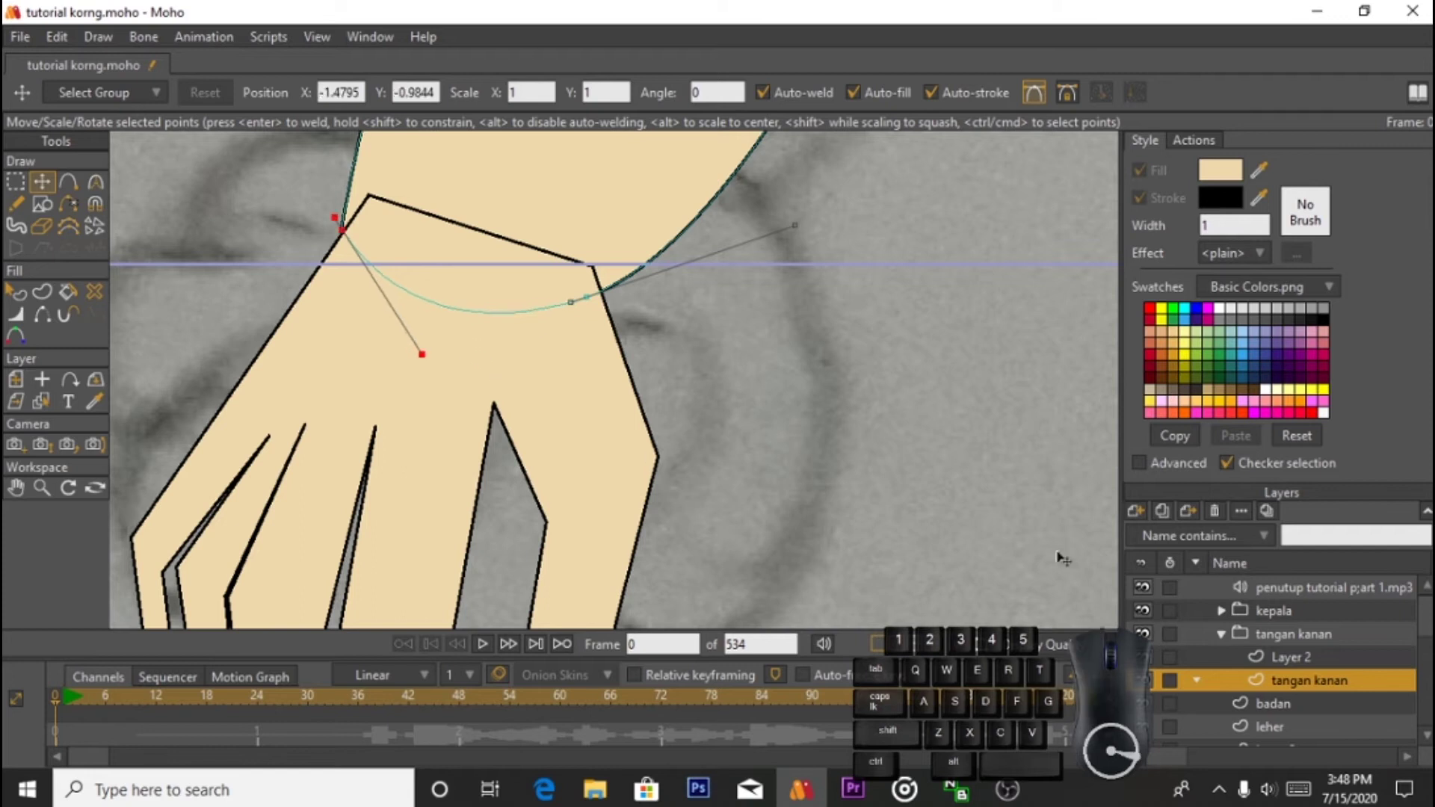
click(1291, 657)
drag(432, 392, 407, 405)
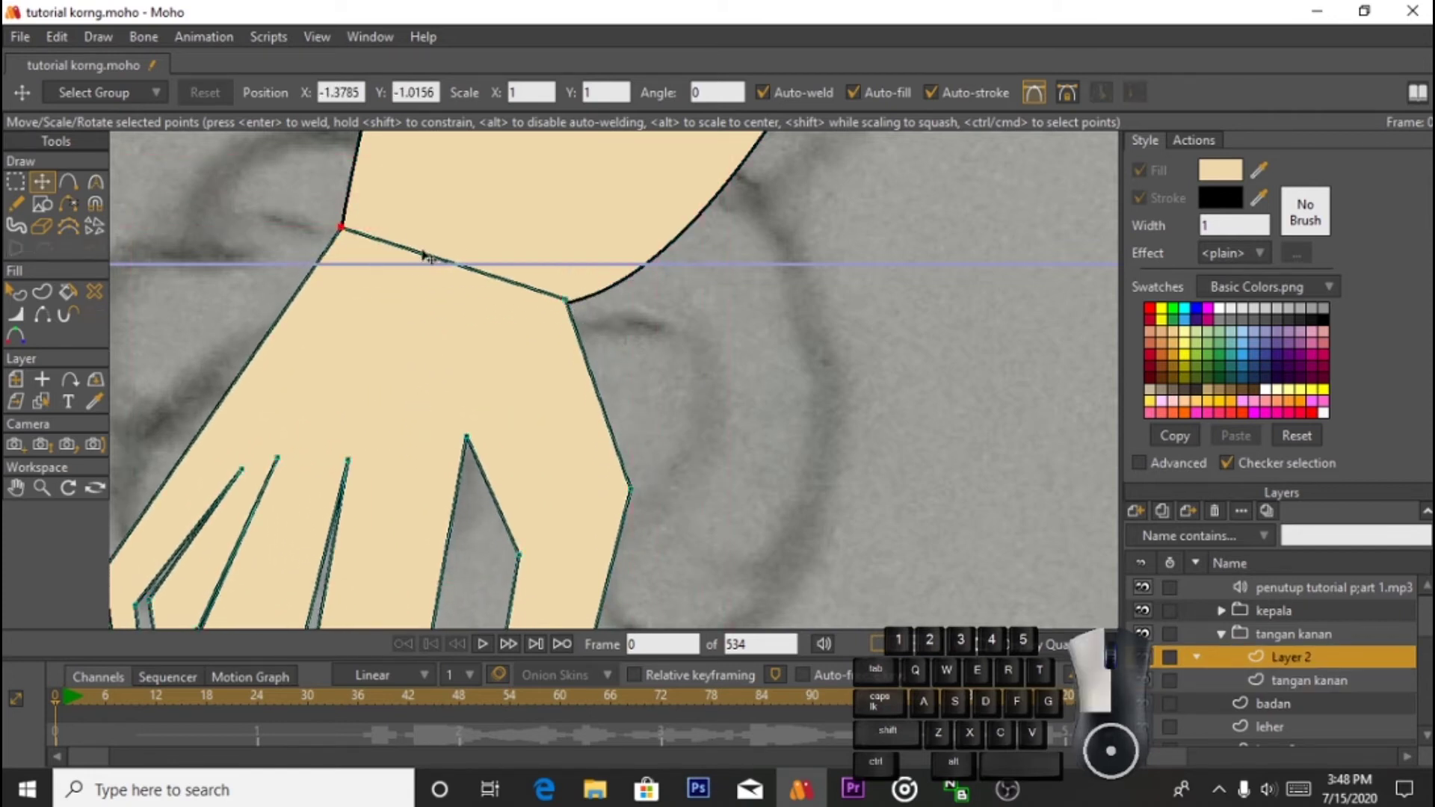
Step: Hide the hand's outline edge across the wrist
click(16, 293)
click(42, 182)
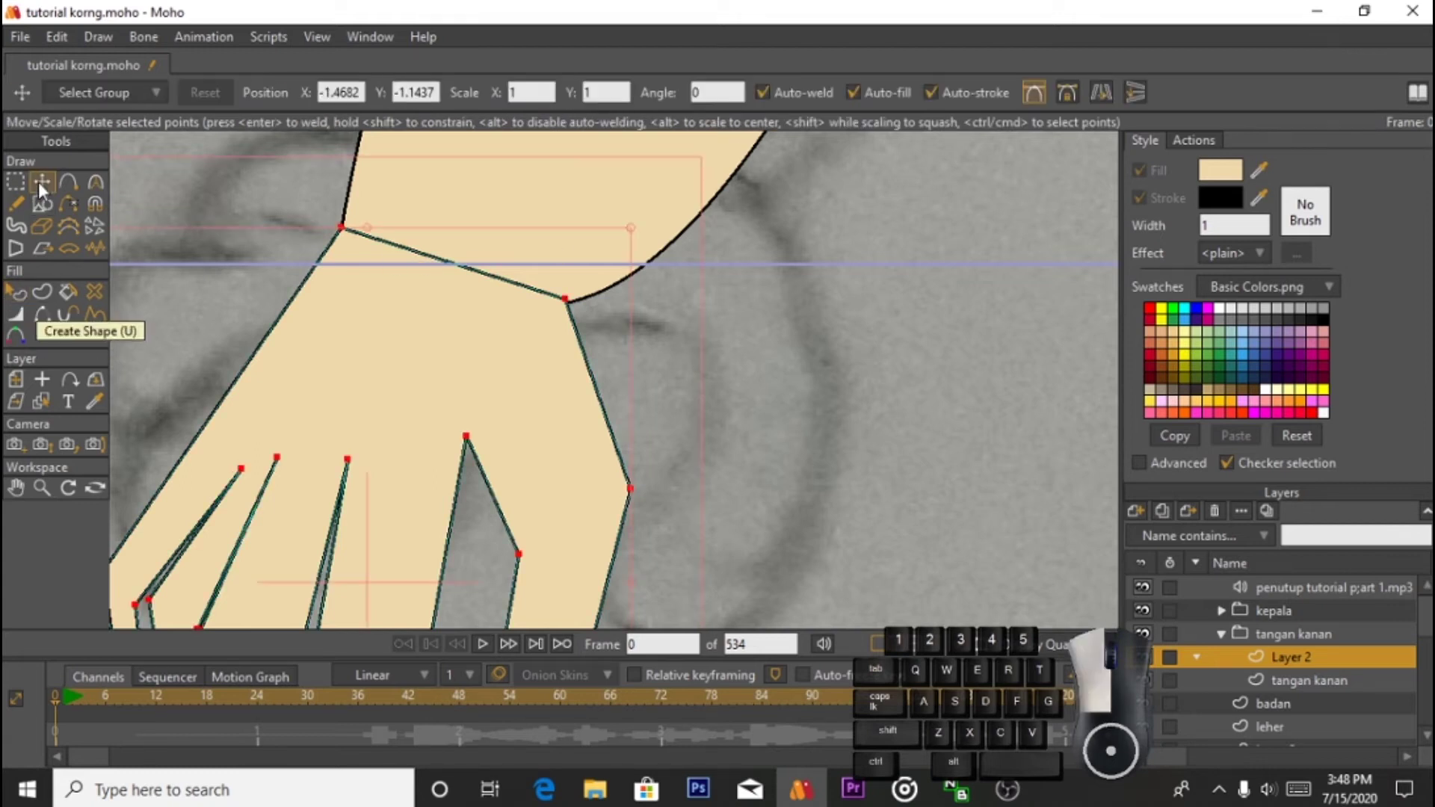
click(42, 315)
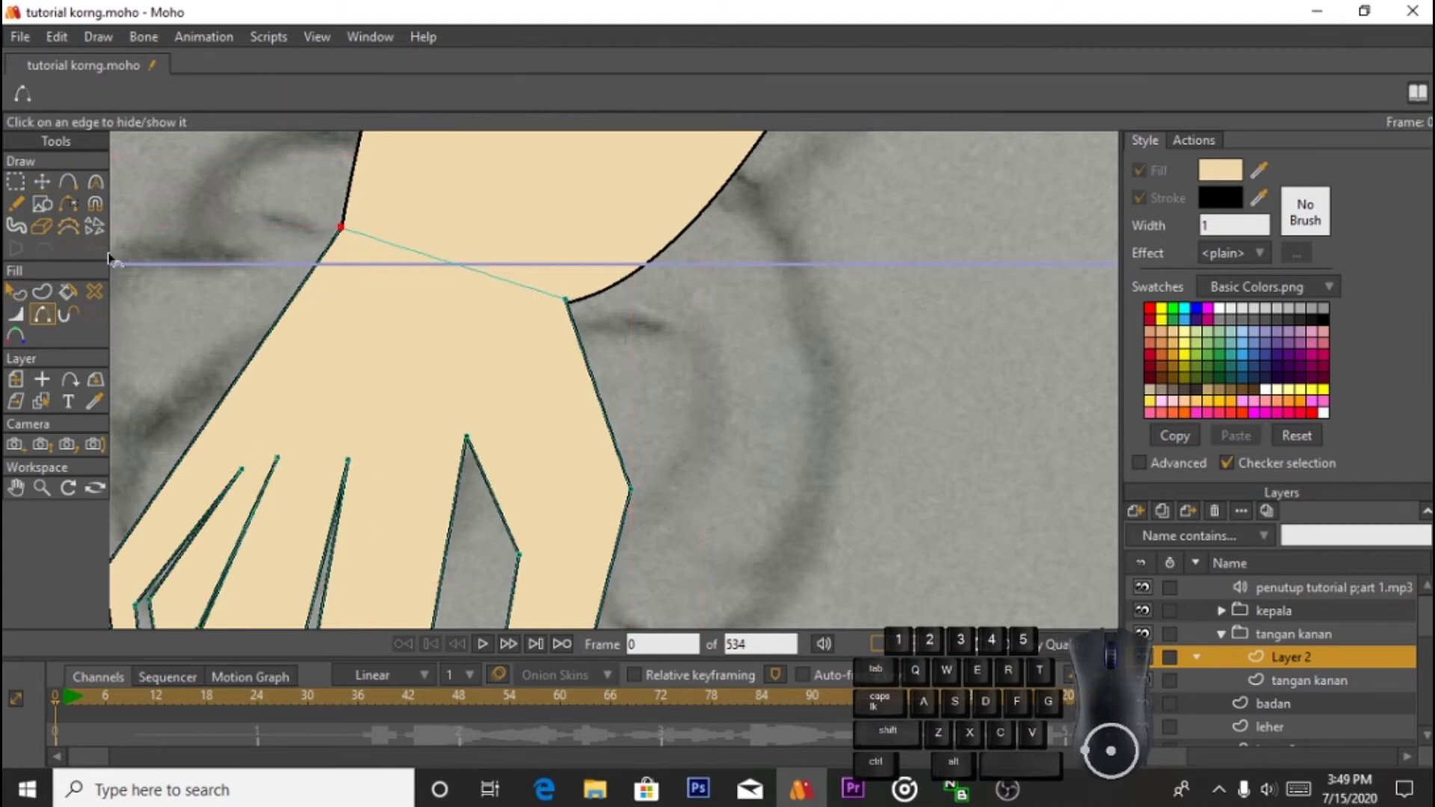
Step: Round off the thumb's tip and slightly curve the crease between the thumb and the index finger
click(42, 182)
scroll(465, 405, down, 7)
scroll(457, 407, up, 4)
key(ctrl+a)
scroll(551, 389, up, 2)
drag(578, 308, 588, 316)
scroll(609, 524, down, 2)
scroll(607, 527, down, 2)
scroll(573, 565, up, 4)
drag(551, 587, 591, 471)
key(c)
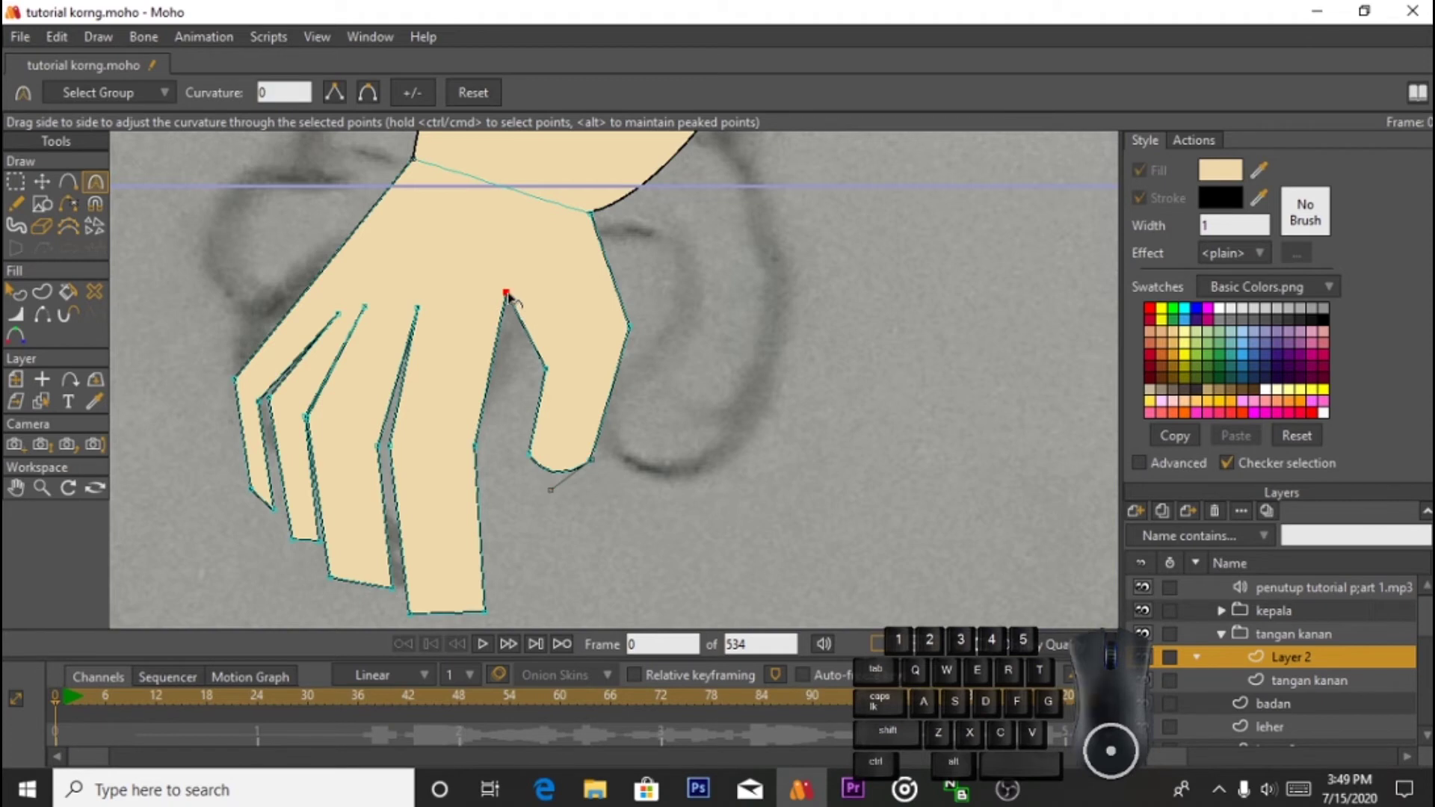
drag(509, 297, 535, 312)
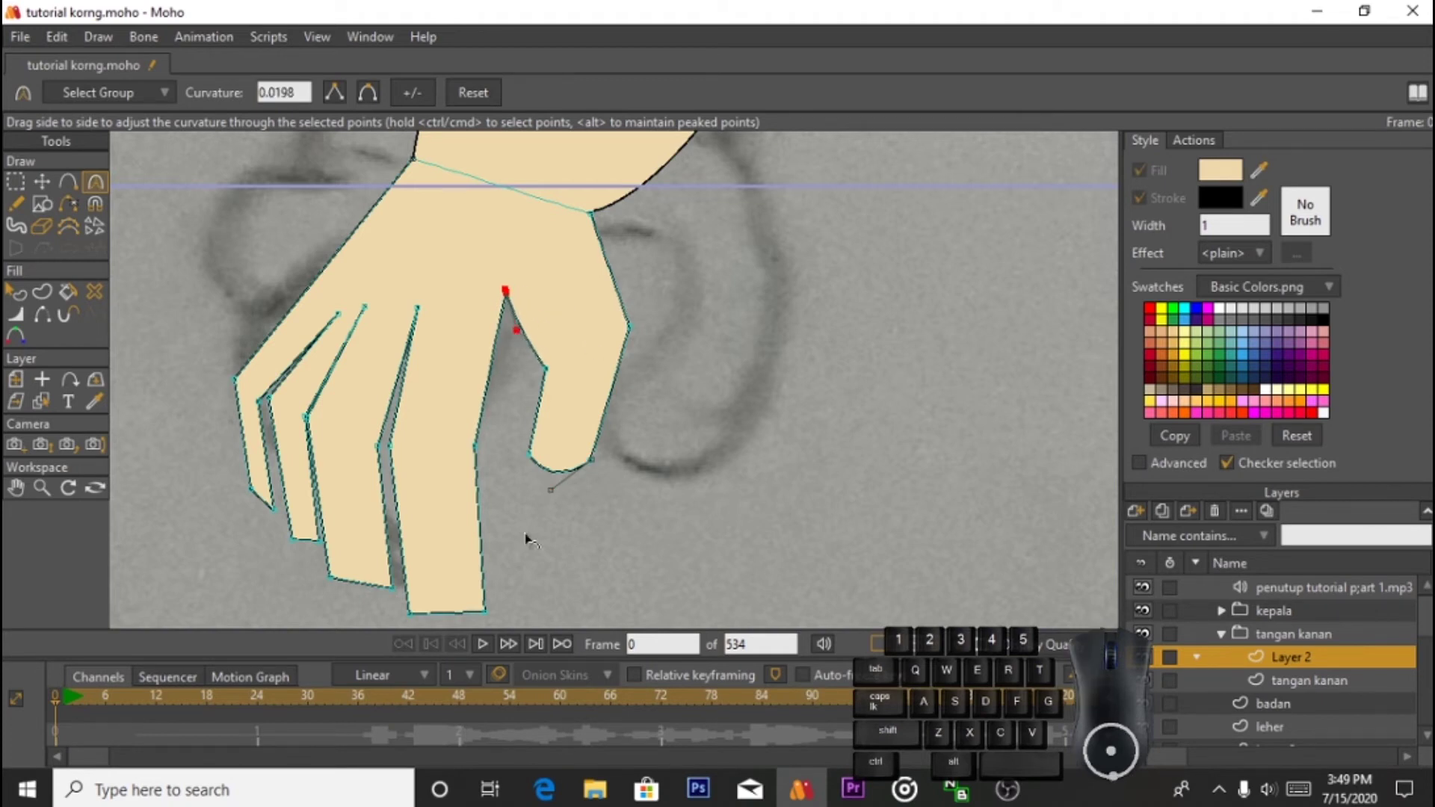
Step: Curve the index finger's tip point to round off the fingertip
click(44, 187)
scroll(496, 543, down, 5)
scroll(494, 543, up, 4)
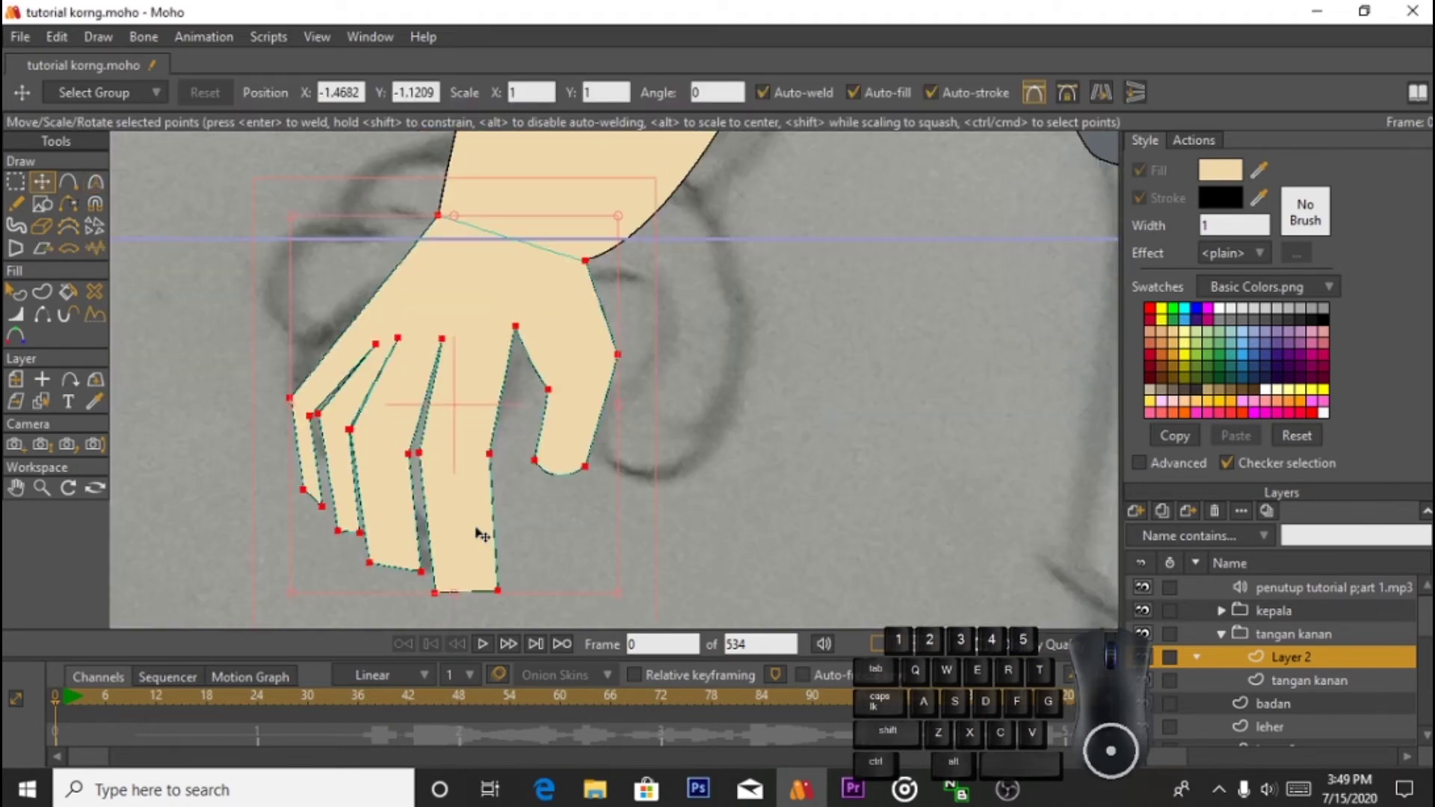
drag(481, 537, 494, 443)
click(446, 495)
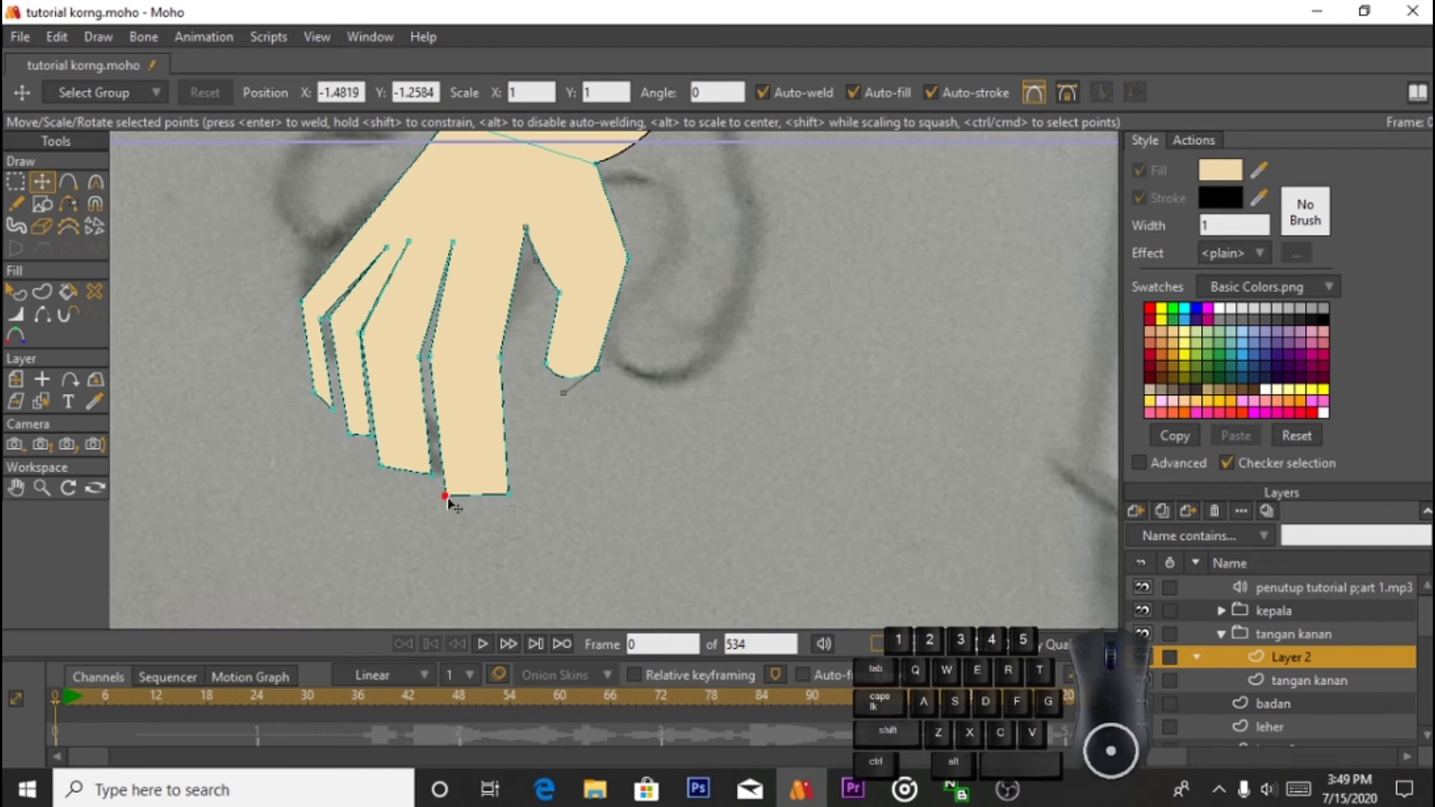
key(c)
drag(449, 497, 482, 532)
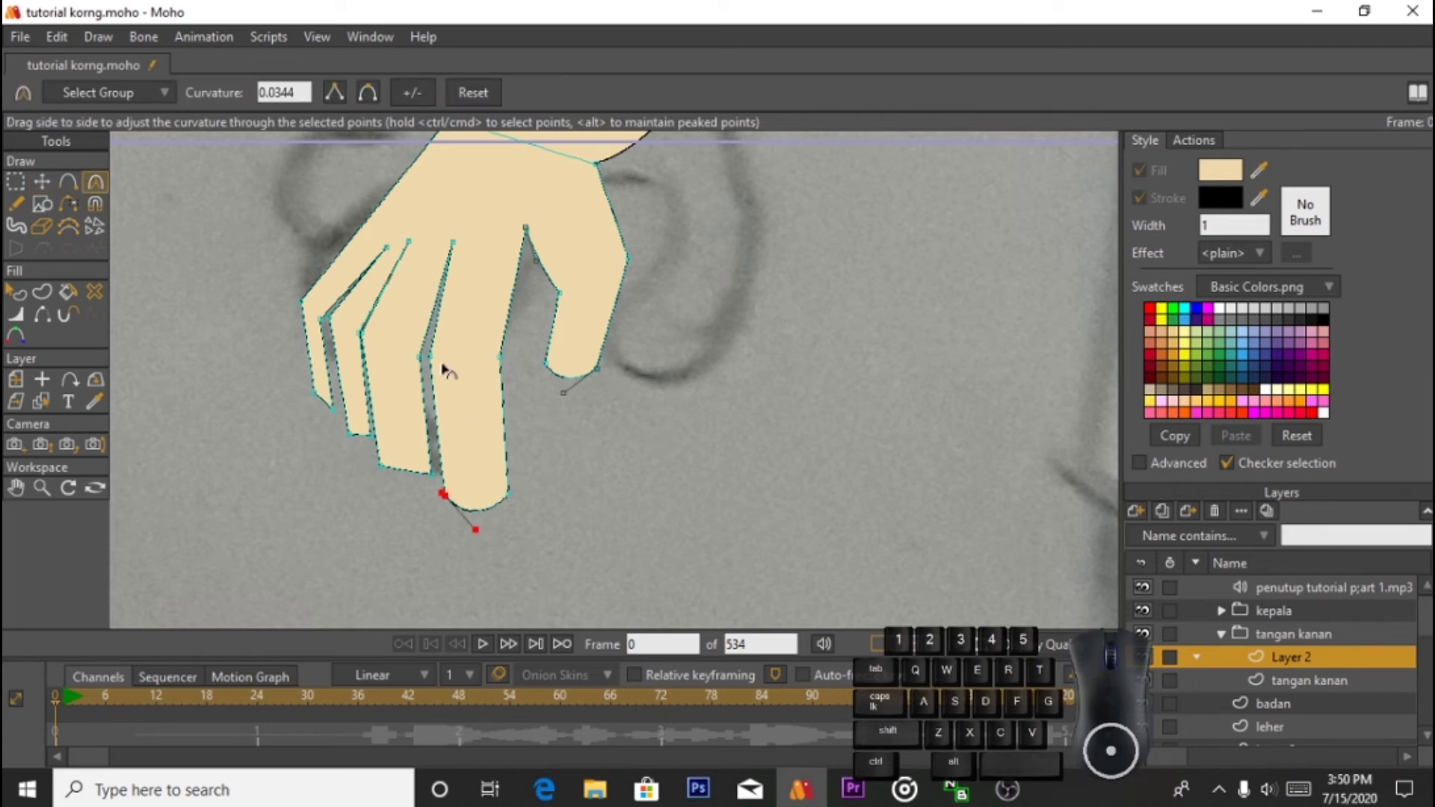
Step: Move the middle finger's inner knuckle and tip points against the index finger and curve its fingertip round
click(54, 184)
drag(420, 358, 429, 358)
drag(432, 473, 421, 499)
key(c)
scroll(407, 426, up, 4)
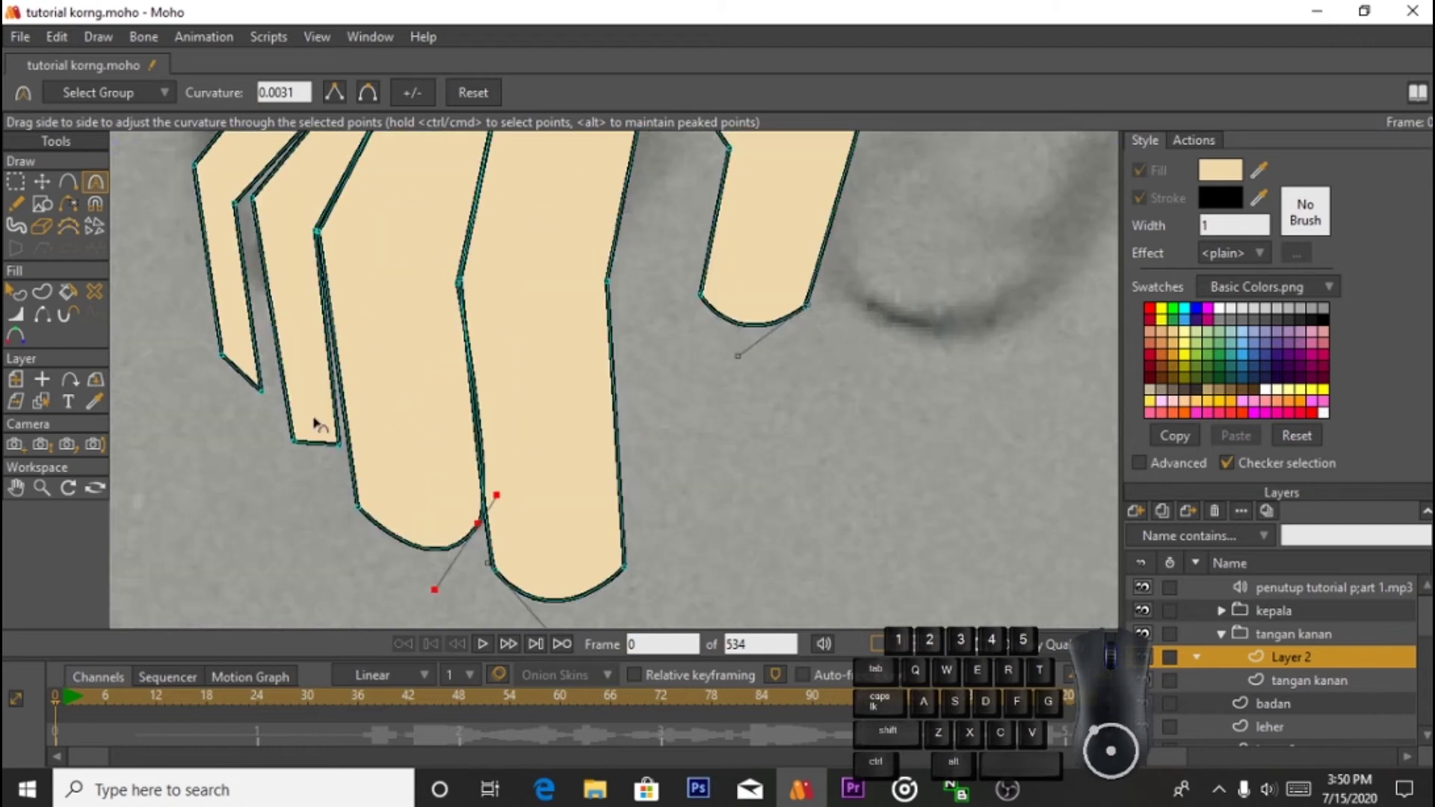
Step: Lengthen the ring finger by lowering its tip points and curve the end into a rounded fingertip
key(t)
drag(340, 447, 298, 465)
key(ctrl+z)
key(Return)
key(c)
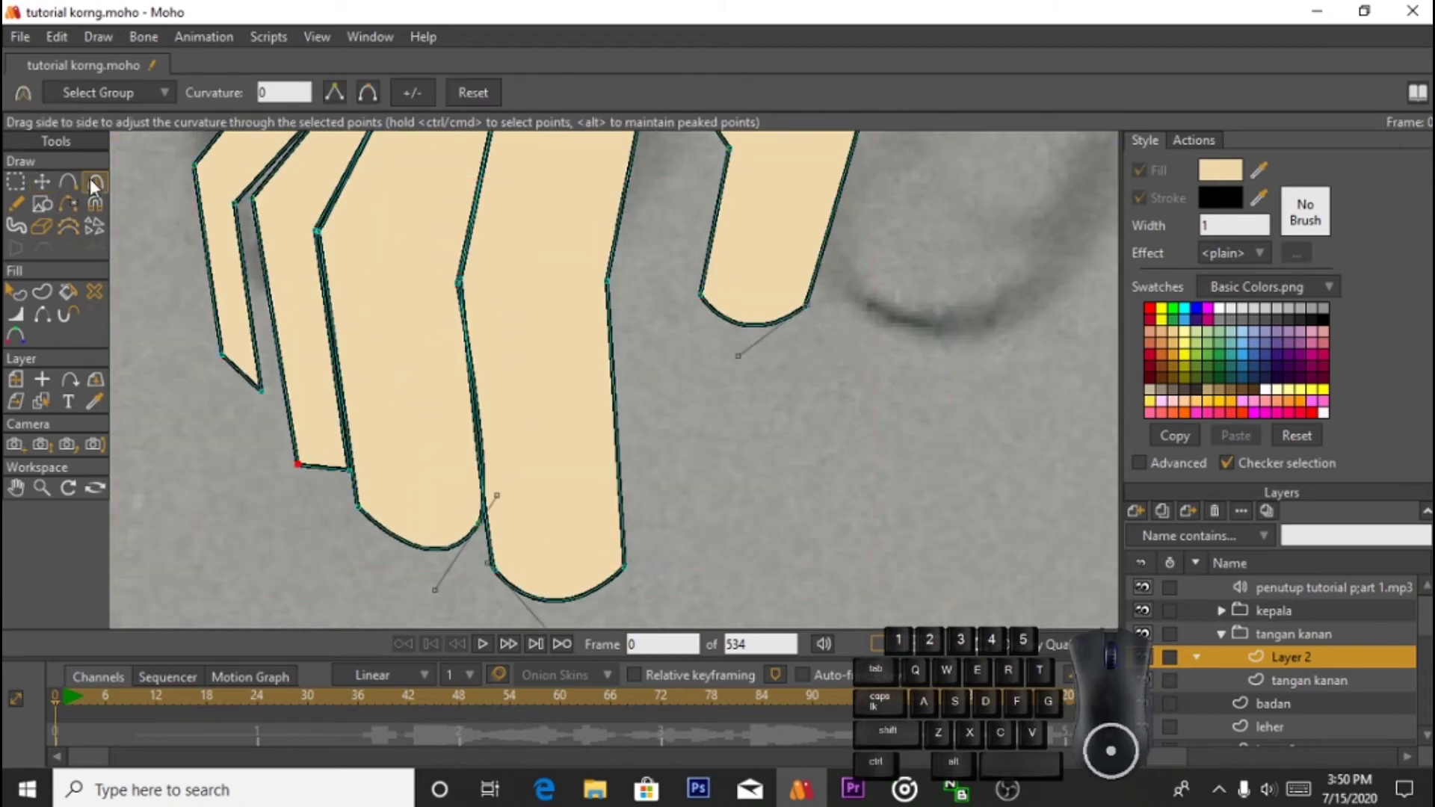
drag(349, 510, 360, 510)
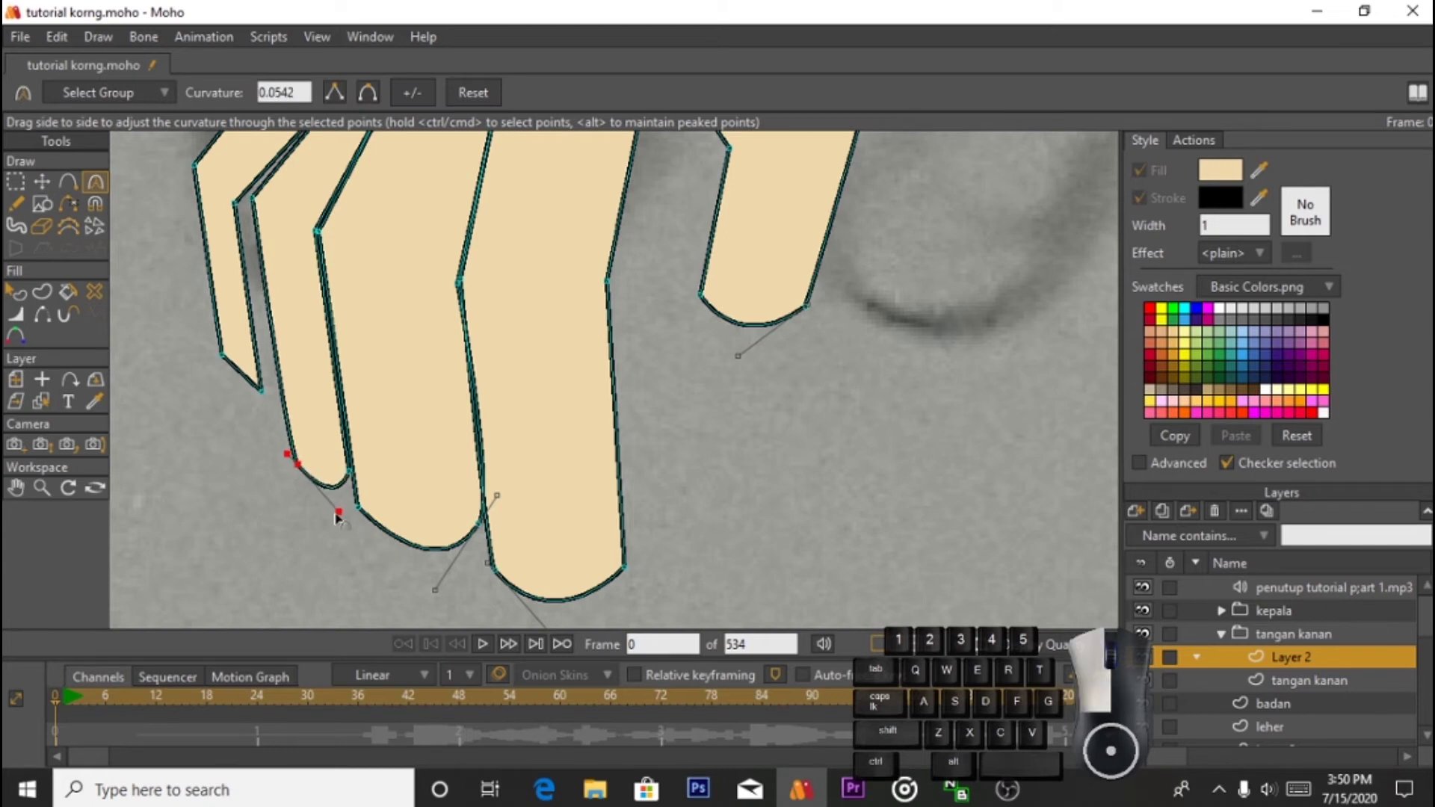
scroll(461, 271, down, 5)
scroll(461, 271, down, 3)
scroll(449, 291, up, 8)
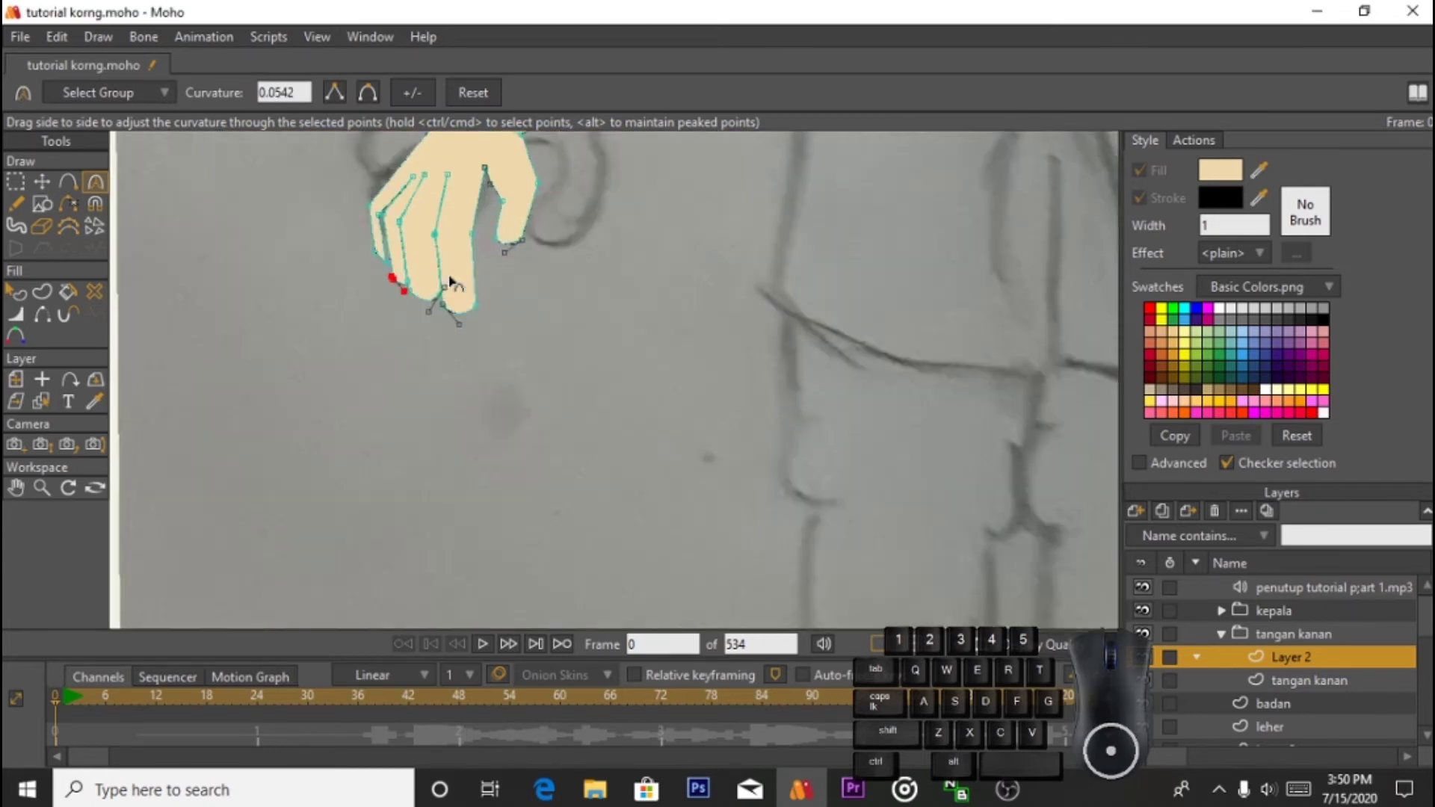
Step: Narrow the middle finger by moving its outer knuckle and tip points toward the index finger
click(42, 182)
click(284, 312)
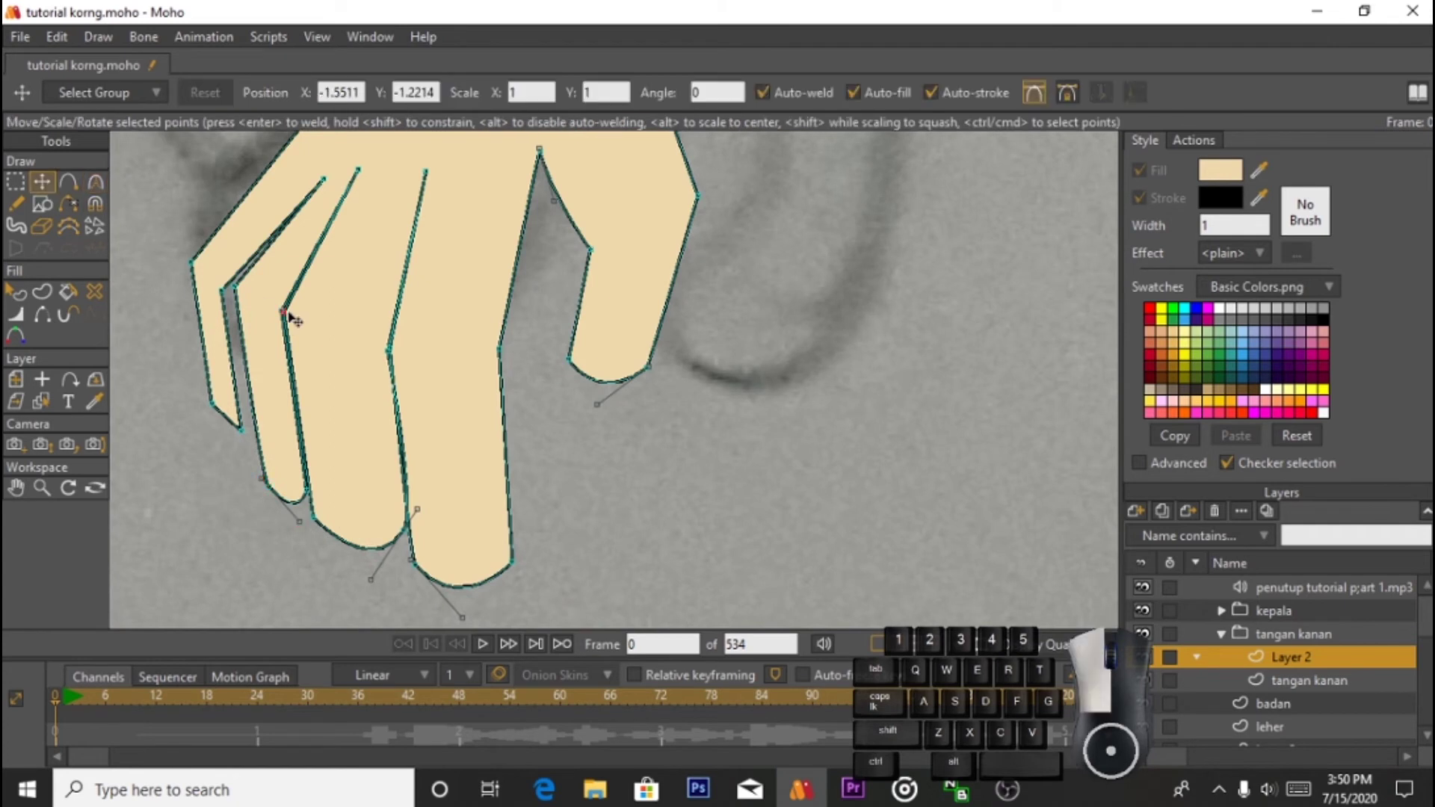
drag(285, 312, 310, 319)
drag(315, 521, 340, 526)
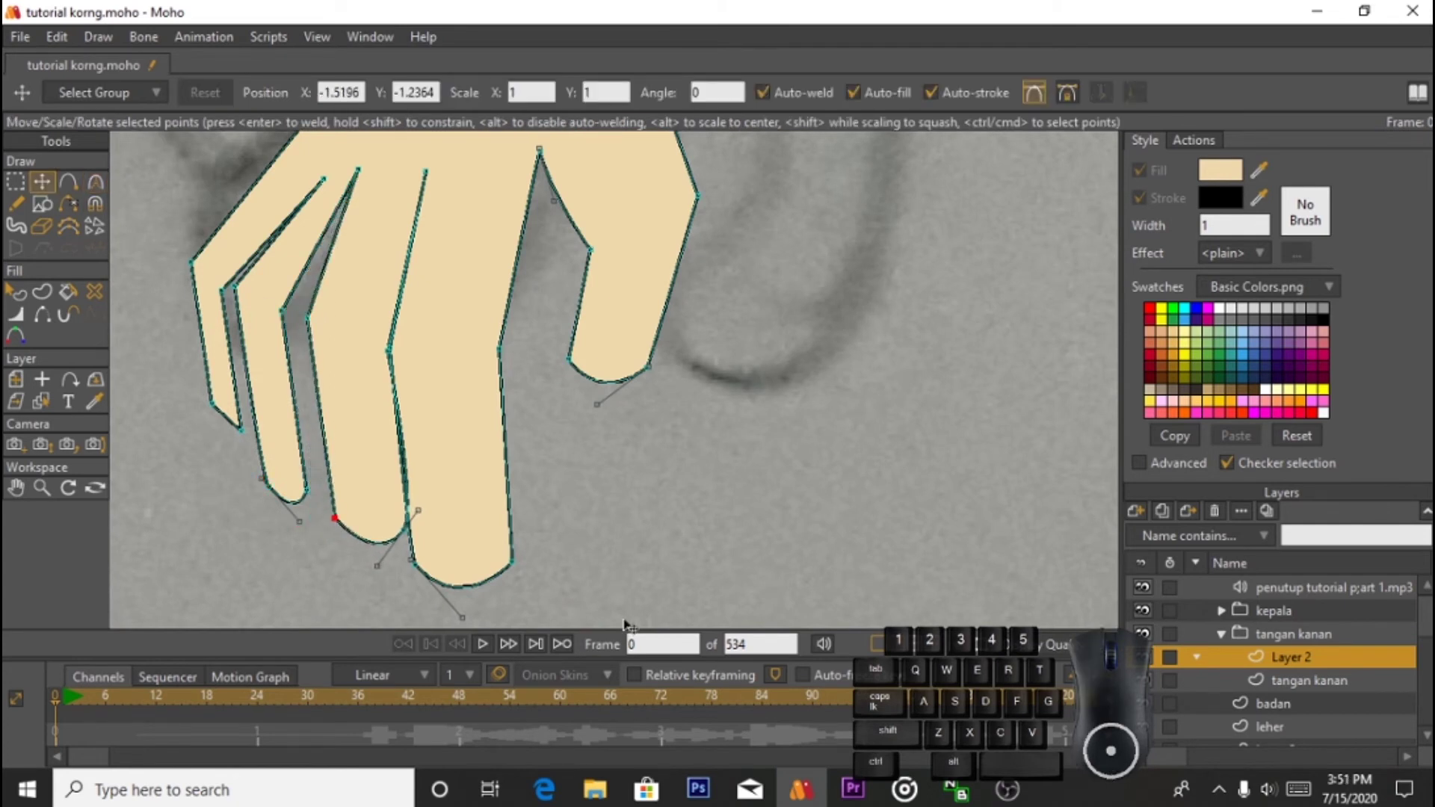
Step: Shift the ring finger's knuckle and tip points on both sides so it sits against the middle finger
click(279, 308)
drag(281, 310, 306, 319)
drag(307, 491, 329, 491)
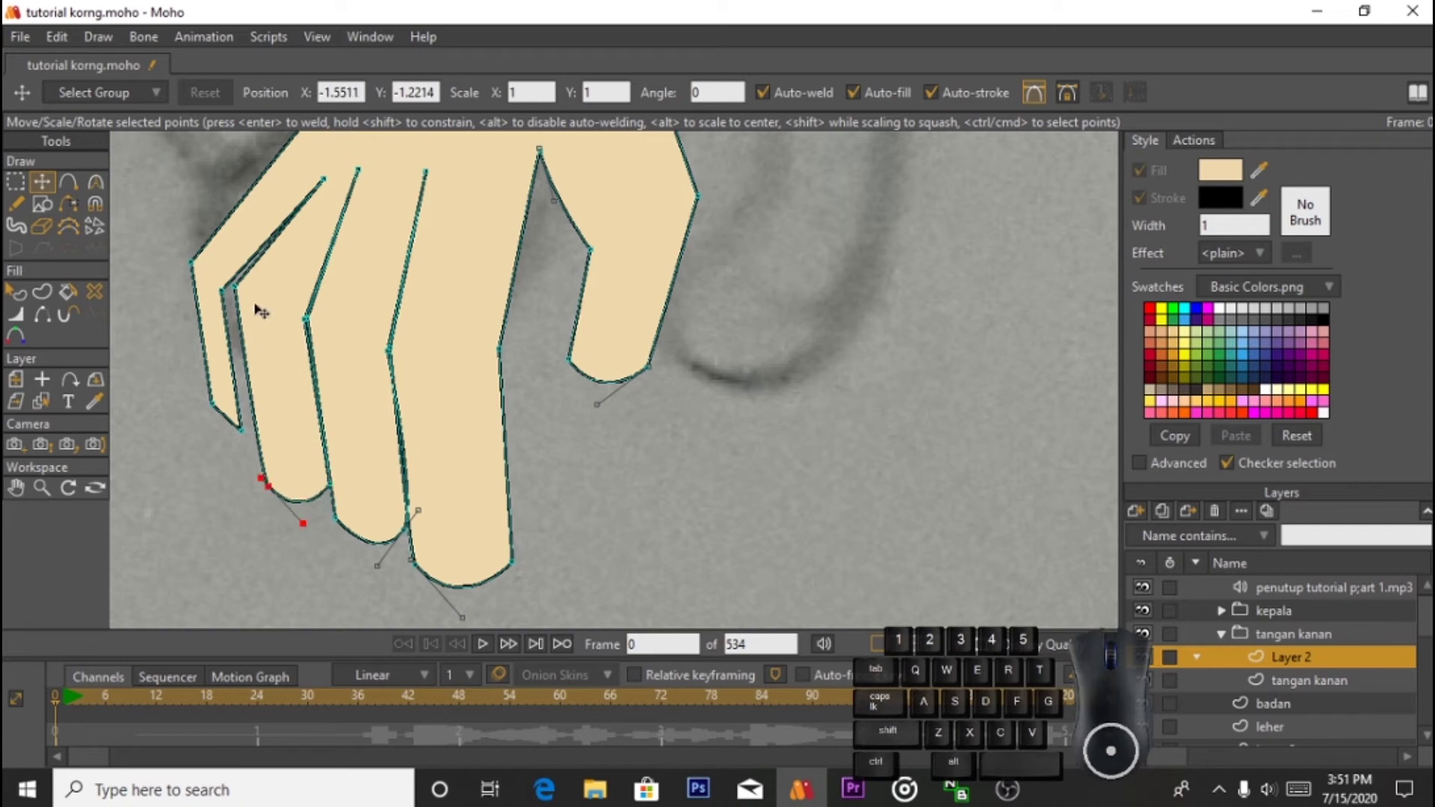
drag(234, 287, 264, 309)
click(272, 486)
drag(266, 485, 289, 481)
Step: Shift the little finger's knuckle and tip points so it sits narrow and close against the ring finger
click(224, 293)
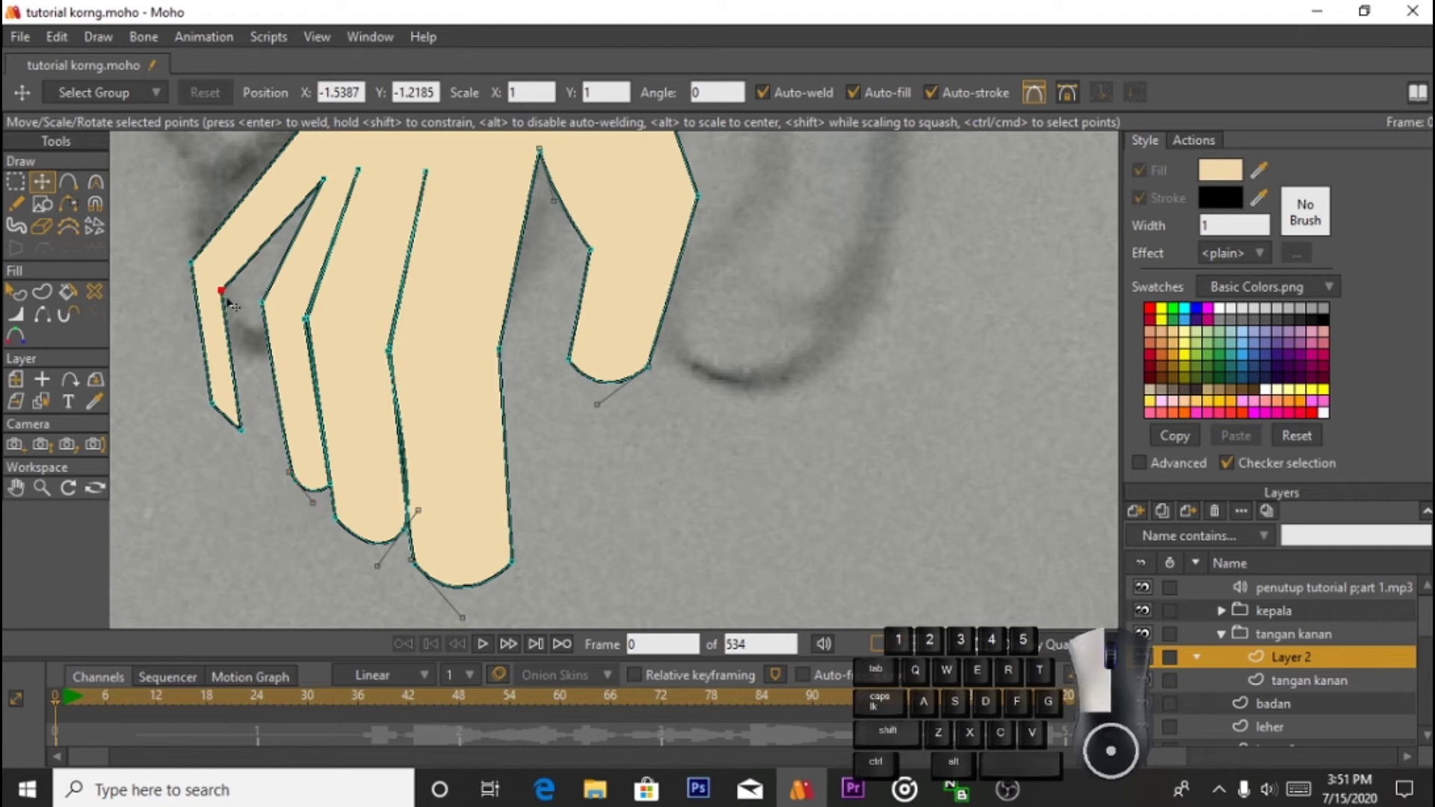
drag(223, 293, 261, 305)
click(241, 431)
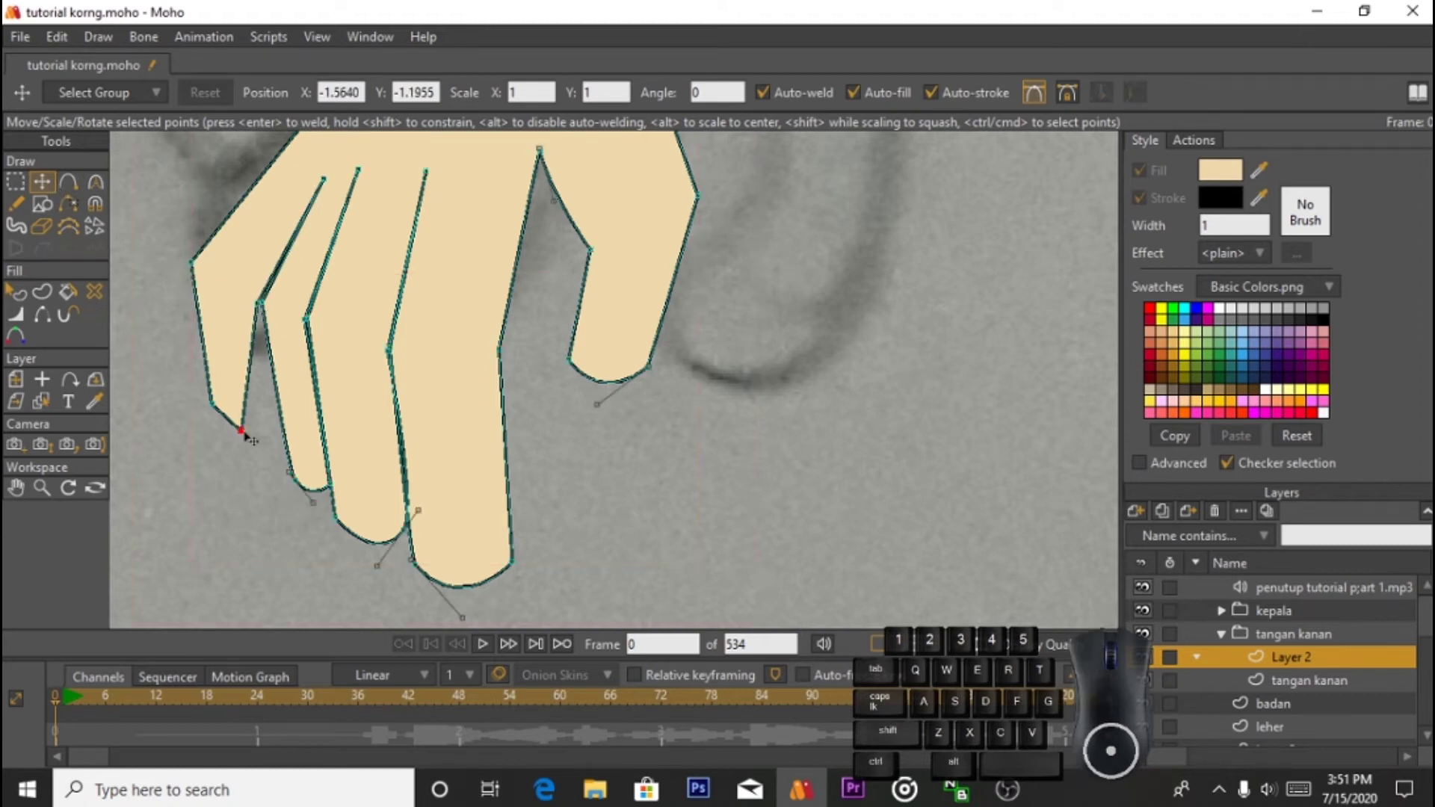
drag(242, 430, 284, 447)
drag(213, 405, 255, 436)
drag(193, 263, 239, 299)
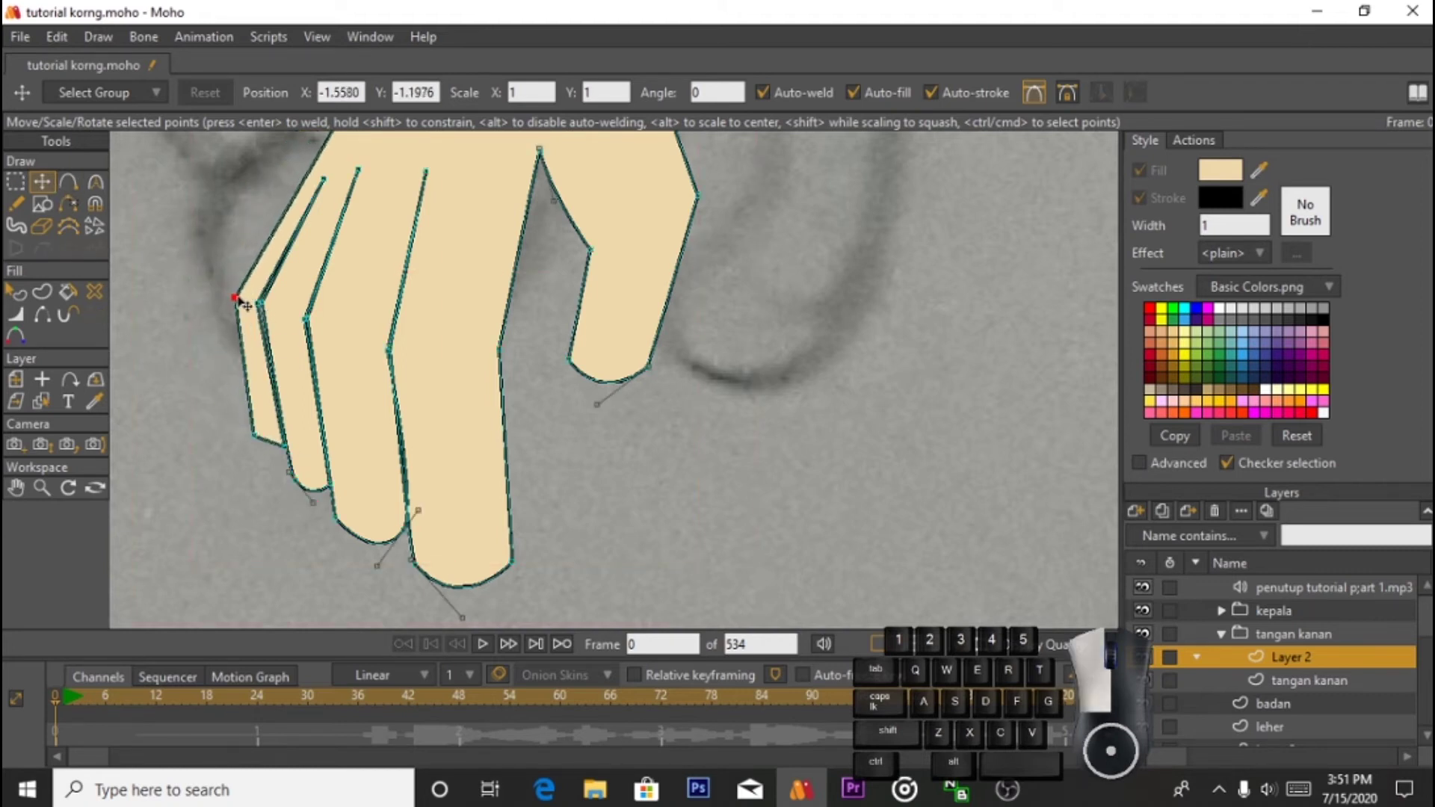
Step: Curve the little finger's tip point to round off its fingertip and check the whole hand
click(254, 435)
key(c)
drag(266, 442, 278, 448)
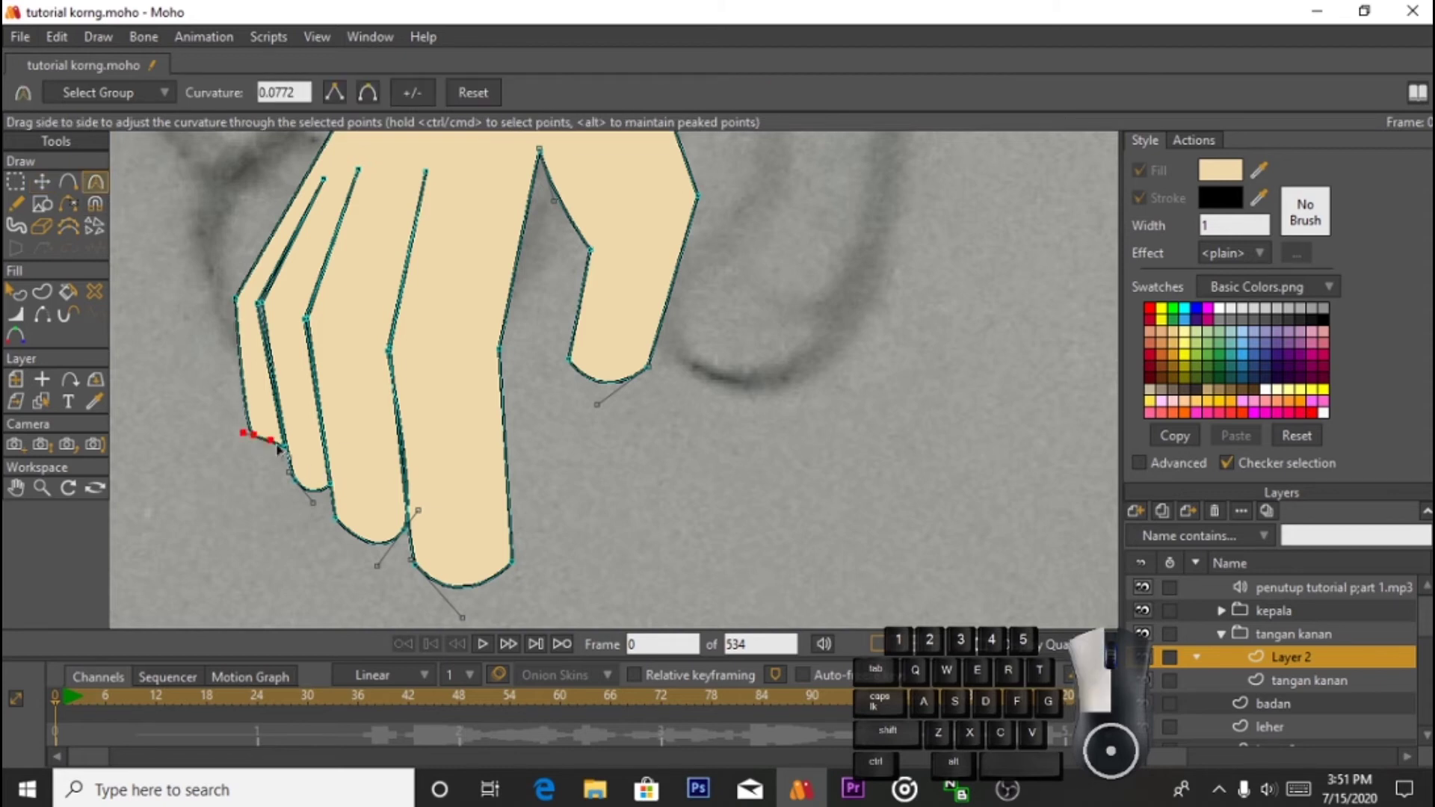
scroll(271, 463, down, 5)
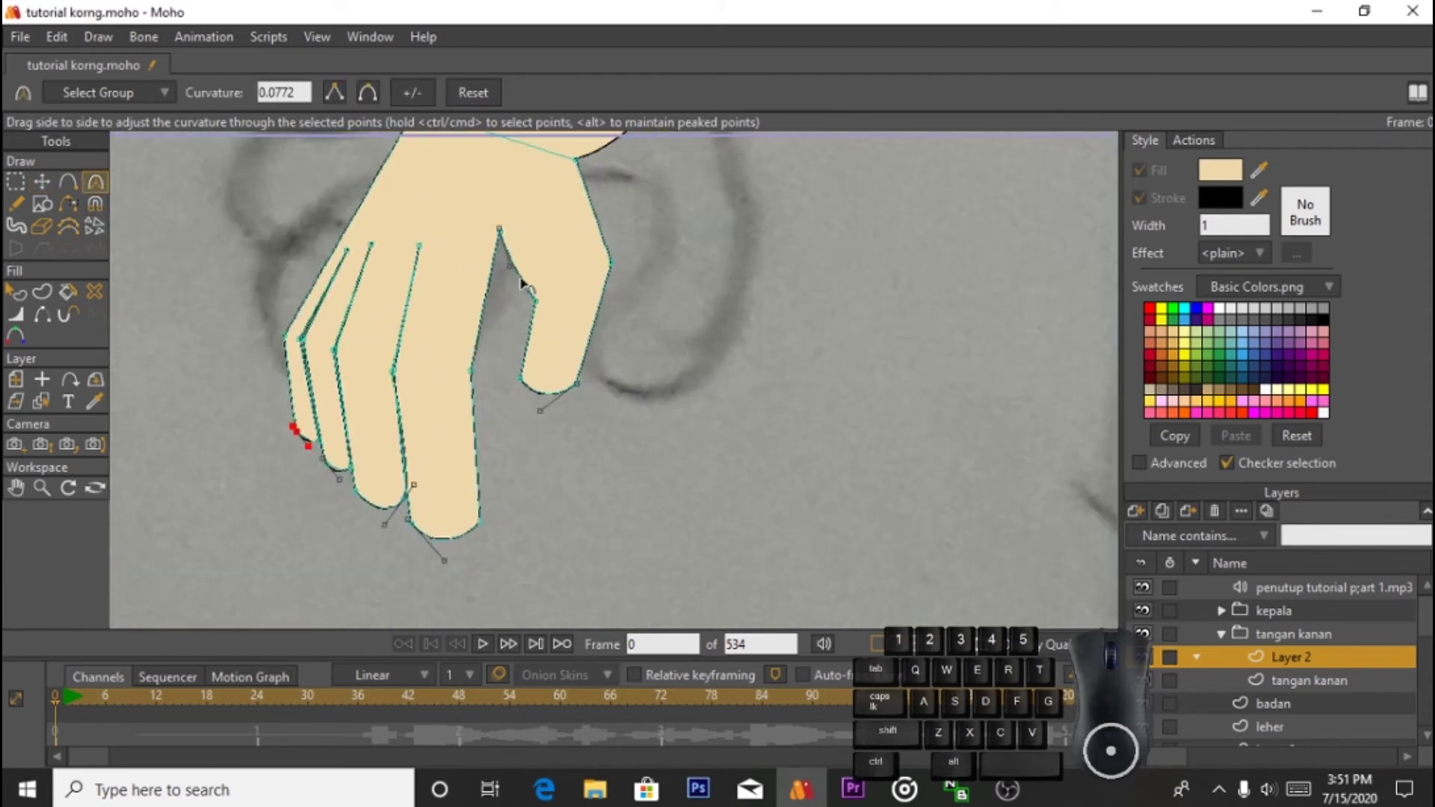
scroll(522, 283, down, 3)
scroll(508, 292, up, 8)
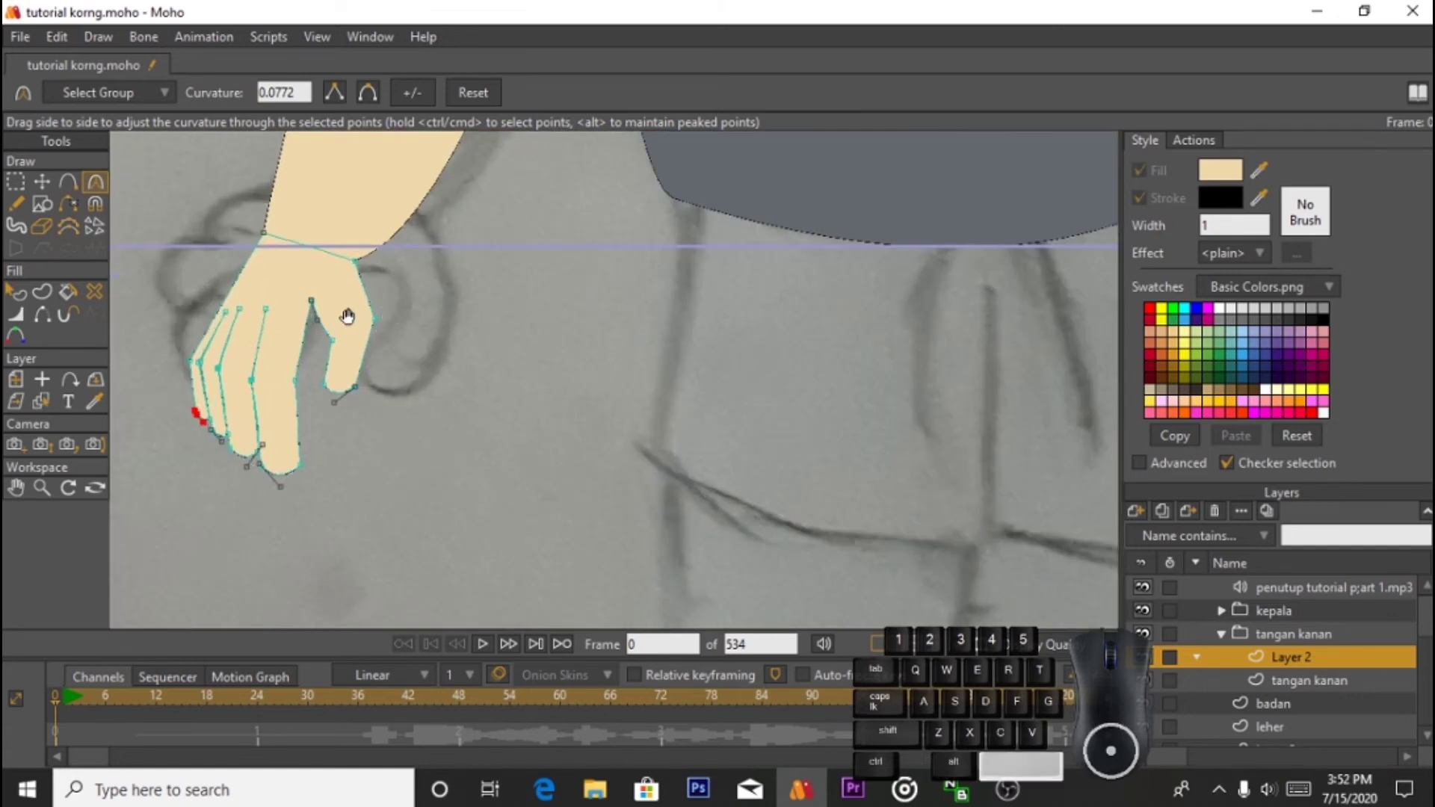
scroll(346, 314, down, 6)
scroll(346, 322, up, 7)
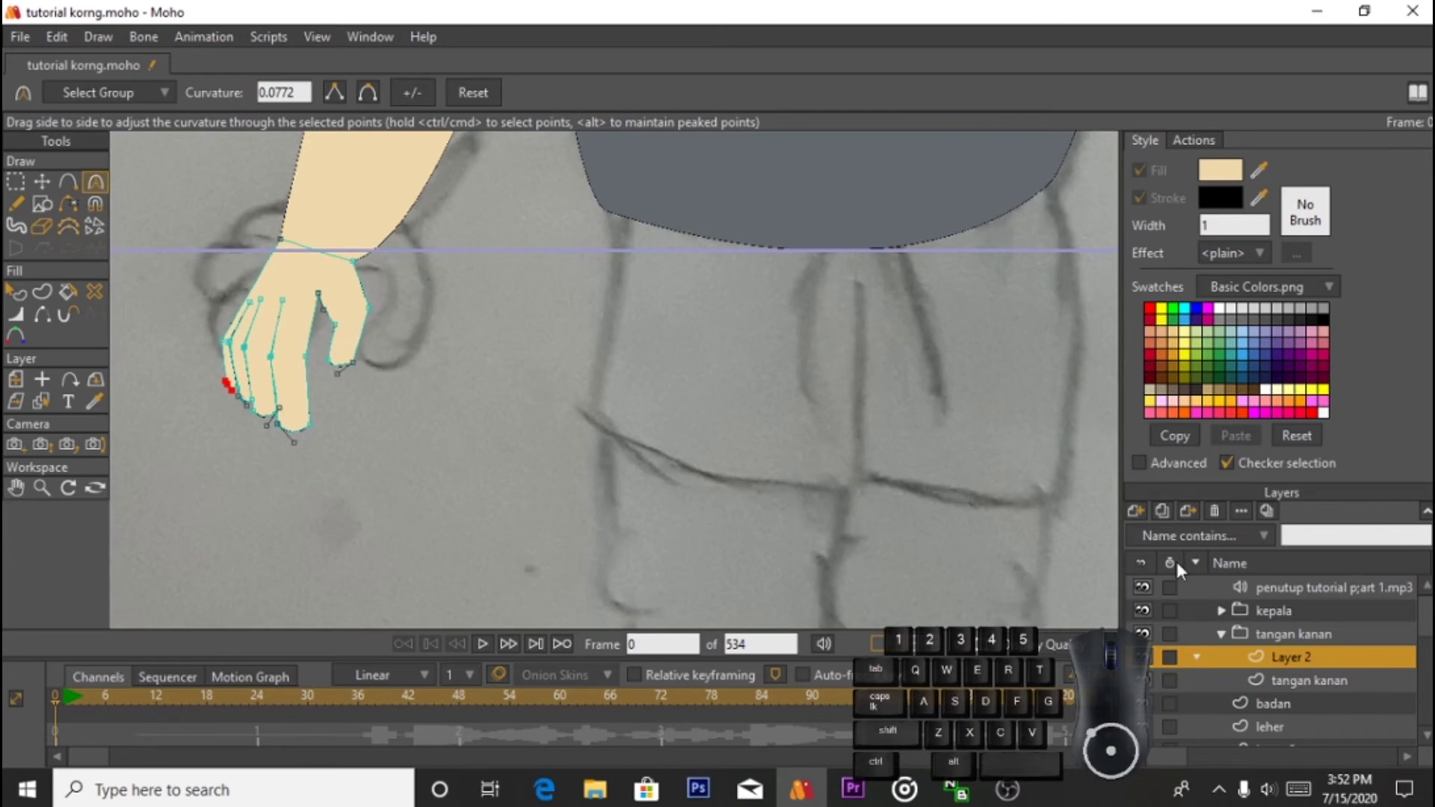
Step: Add a switch layer inside the tangan kanan group and name it jari
click(1136, 512)
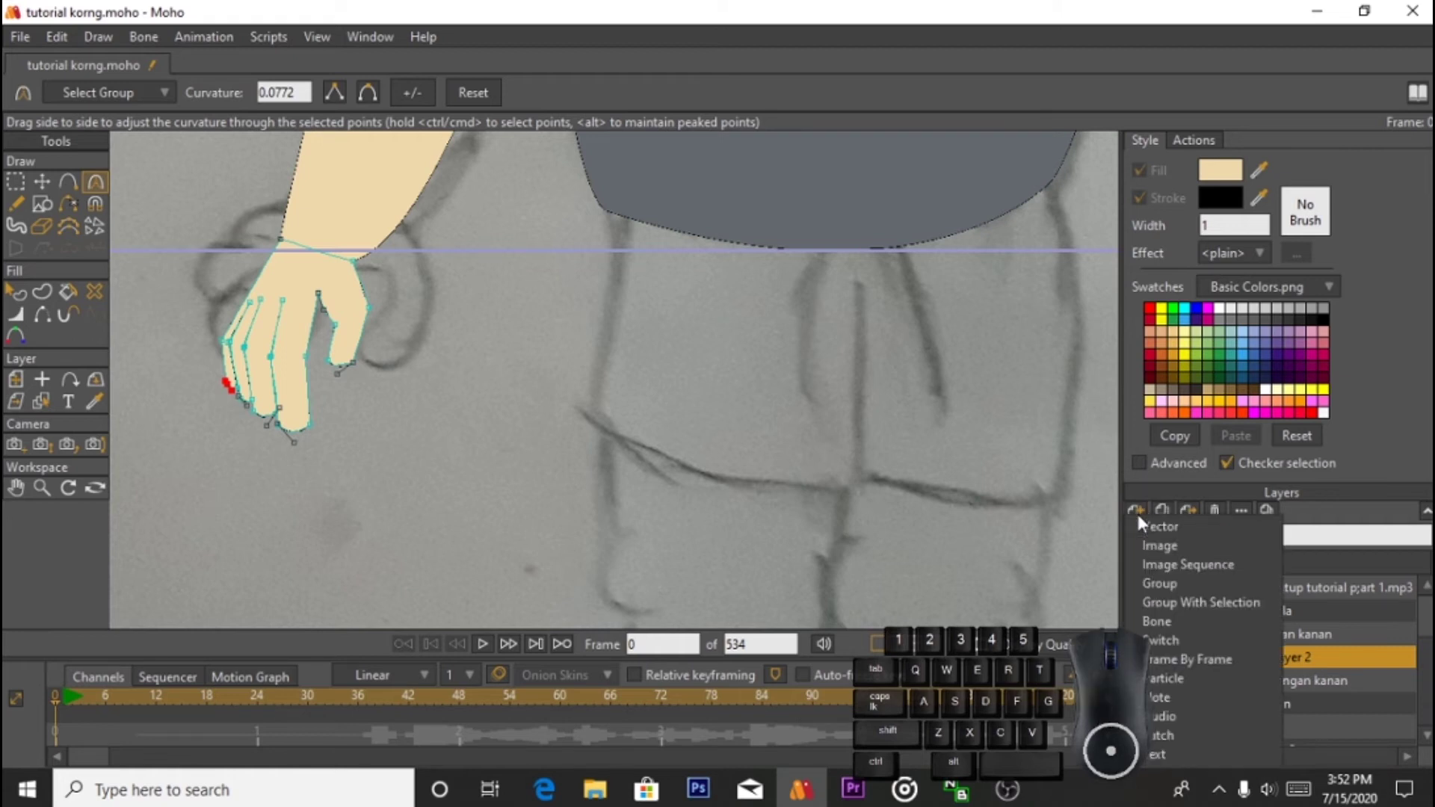
click(1166, 643)
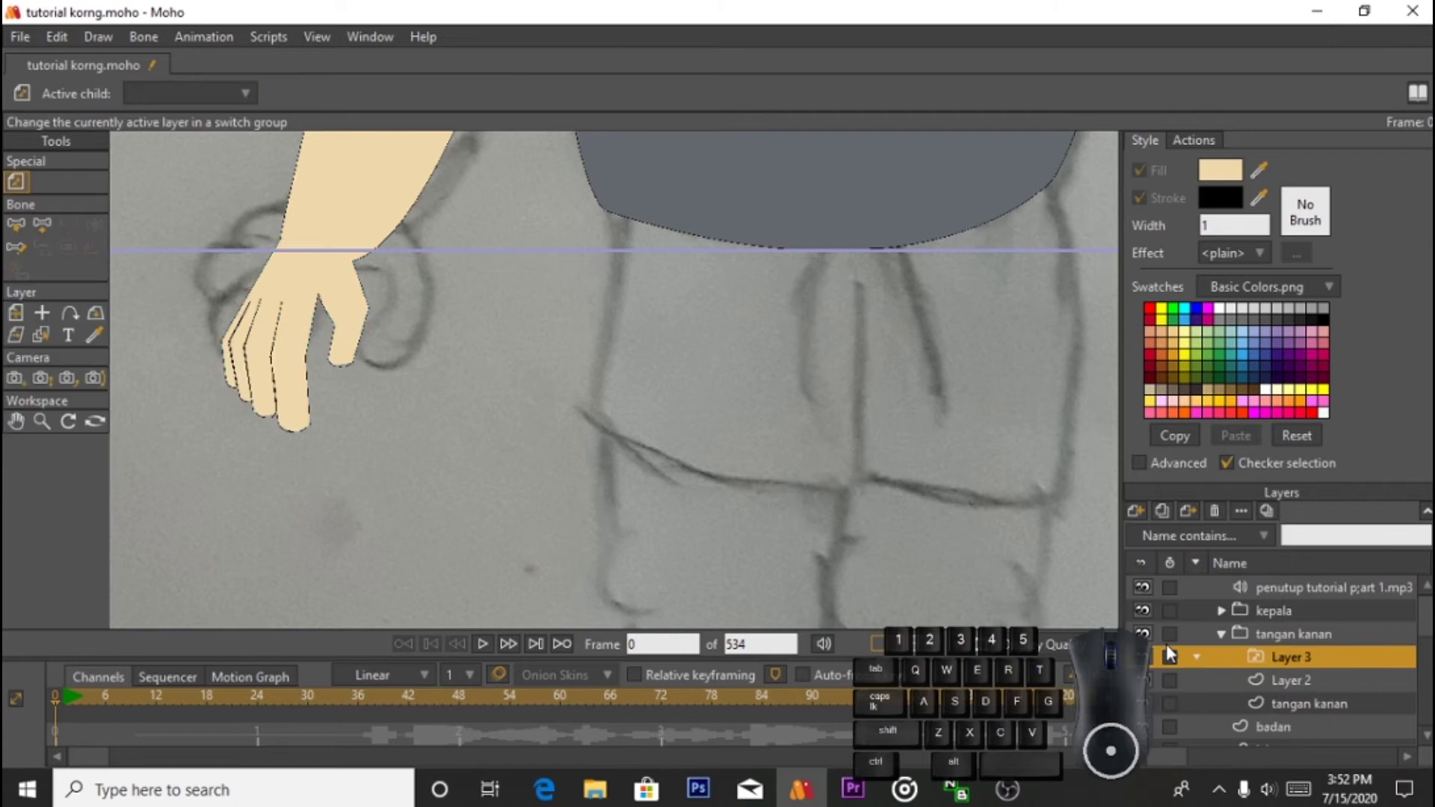
double_click(1285, 658)
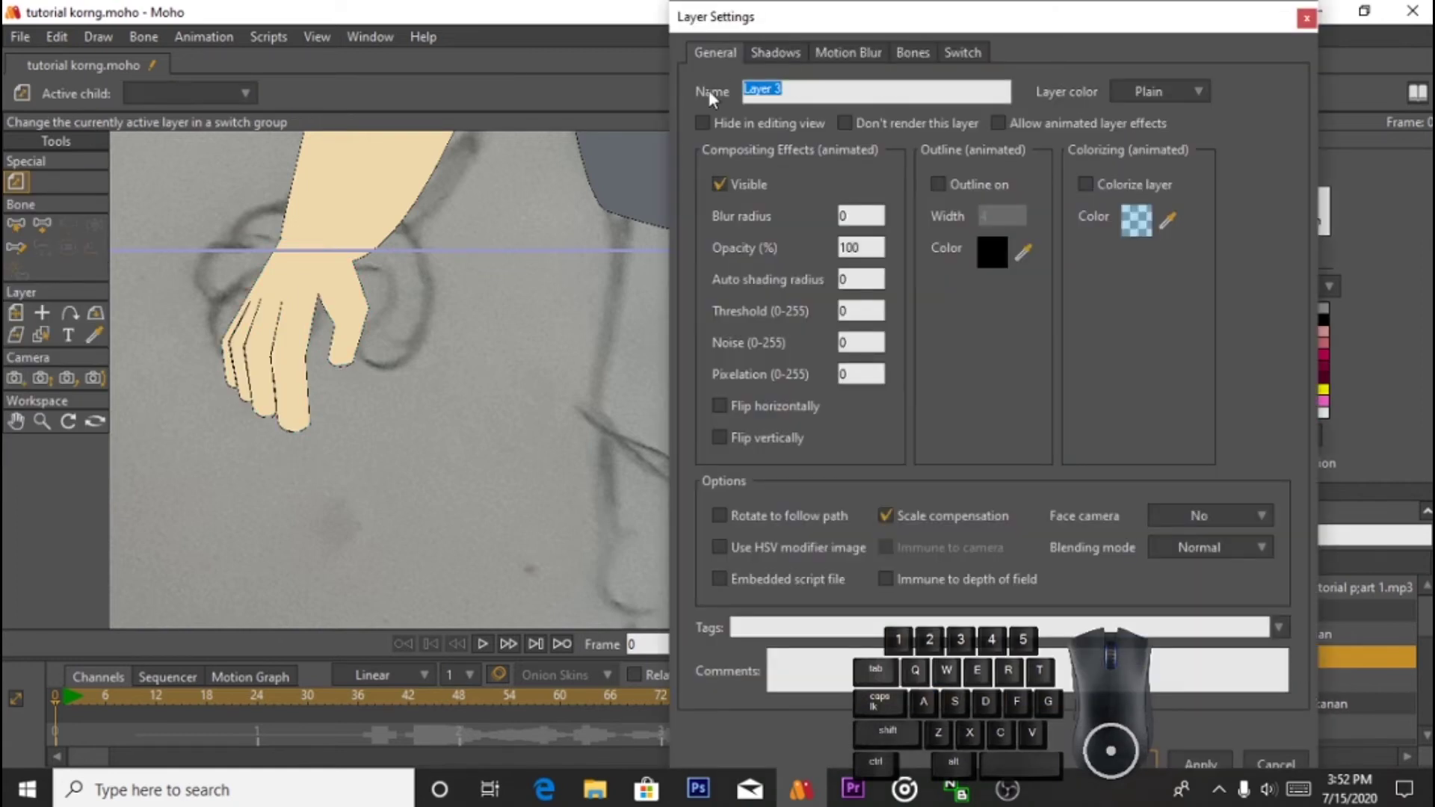
key(Return)
Step: Rename the hand layer Layer 2 as jari 1 and place it inside the jari switch layer
click(1288, 680)
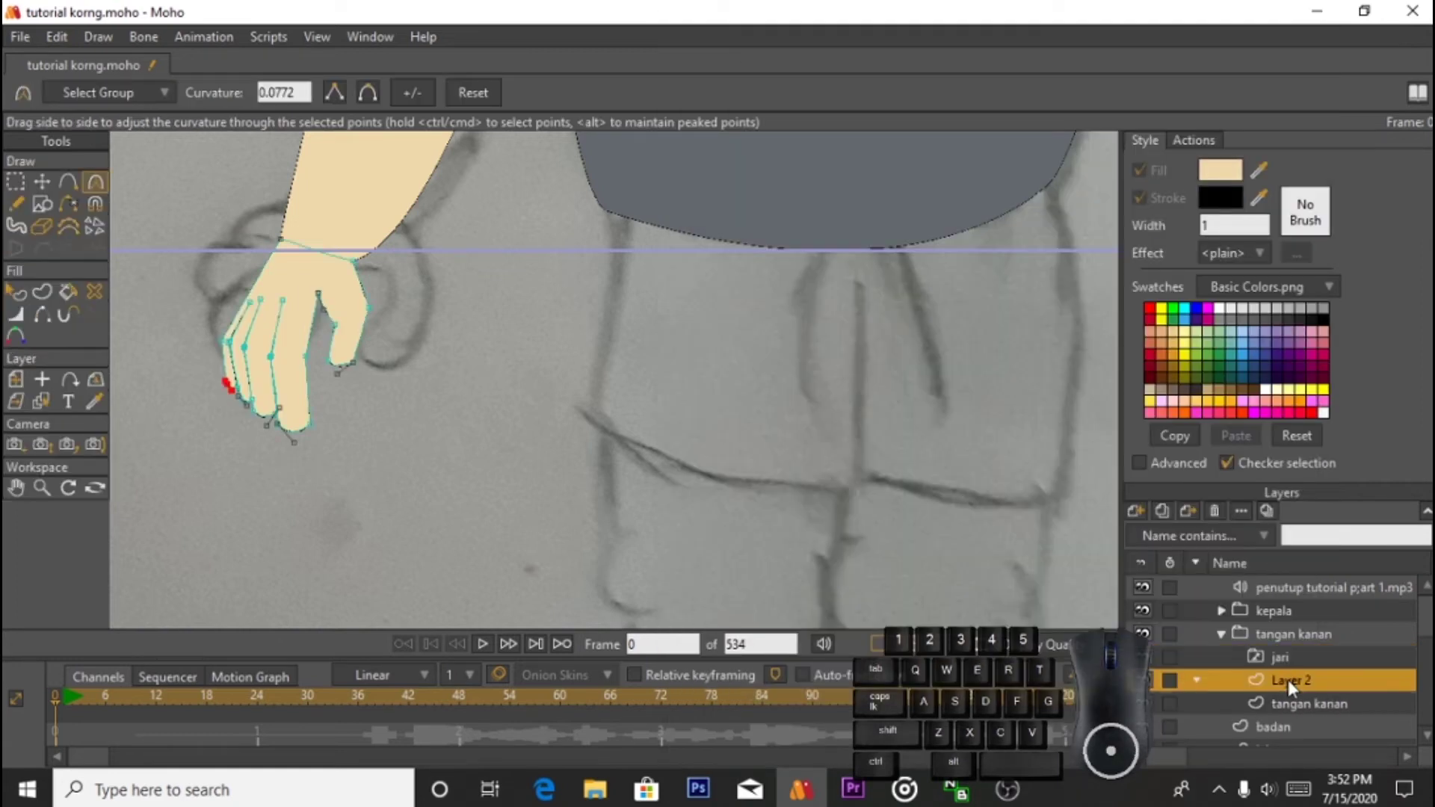
double_click(1305, 676)
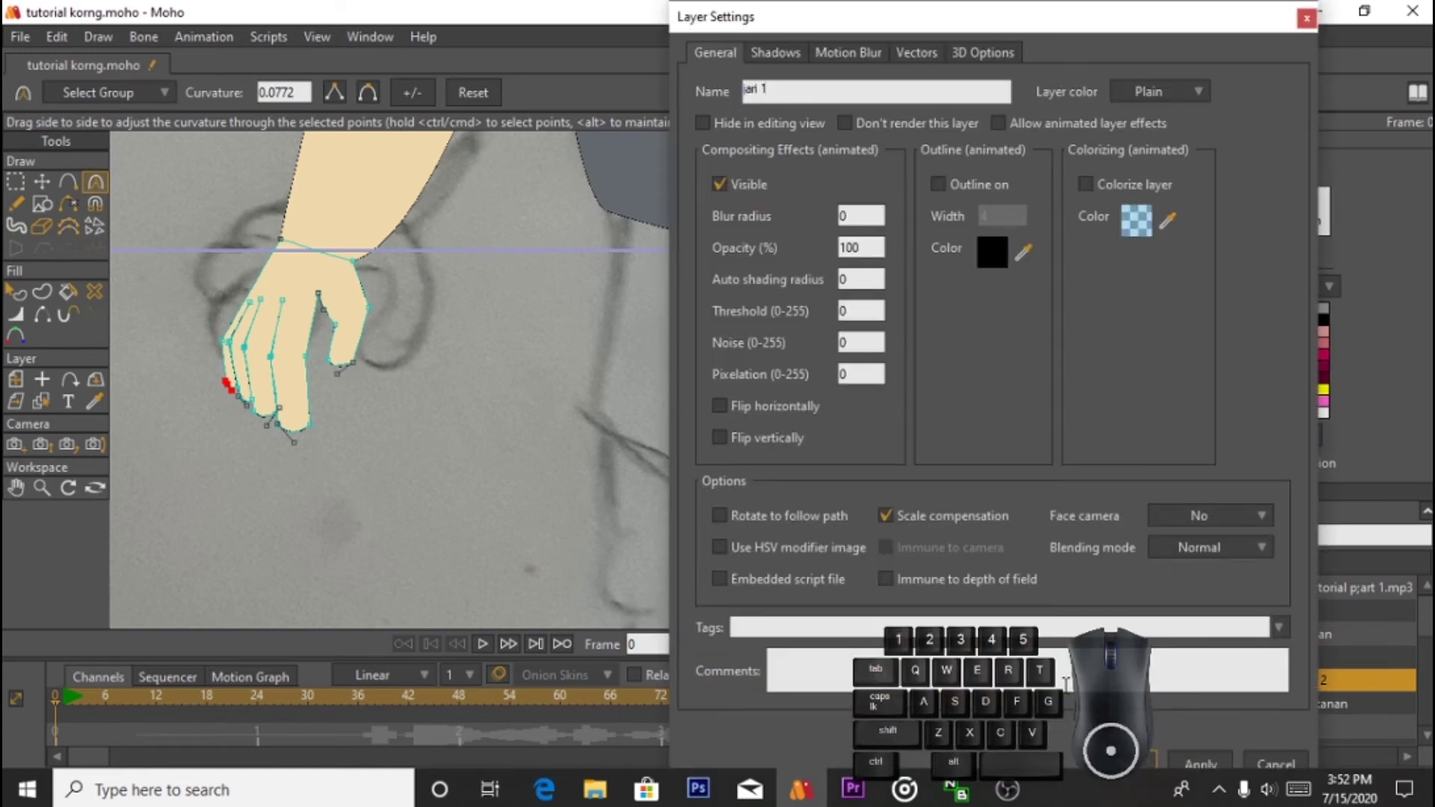
key(Return)
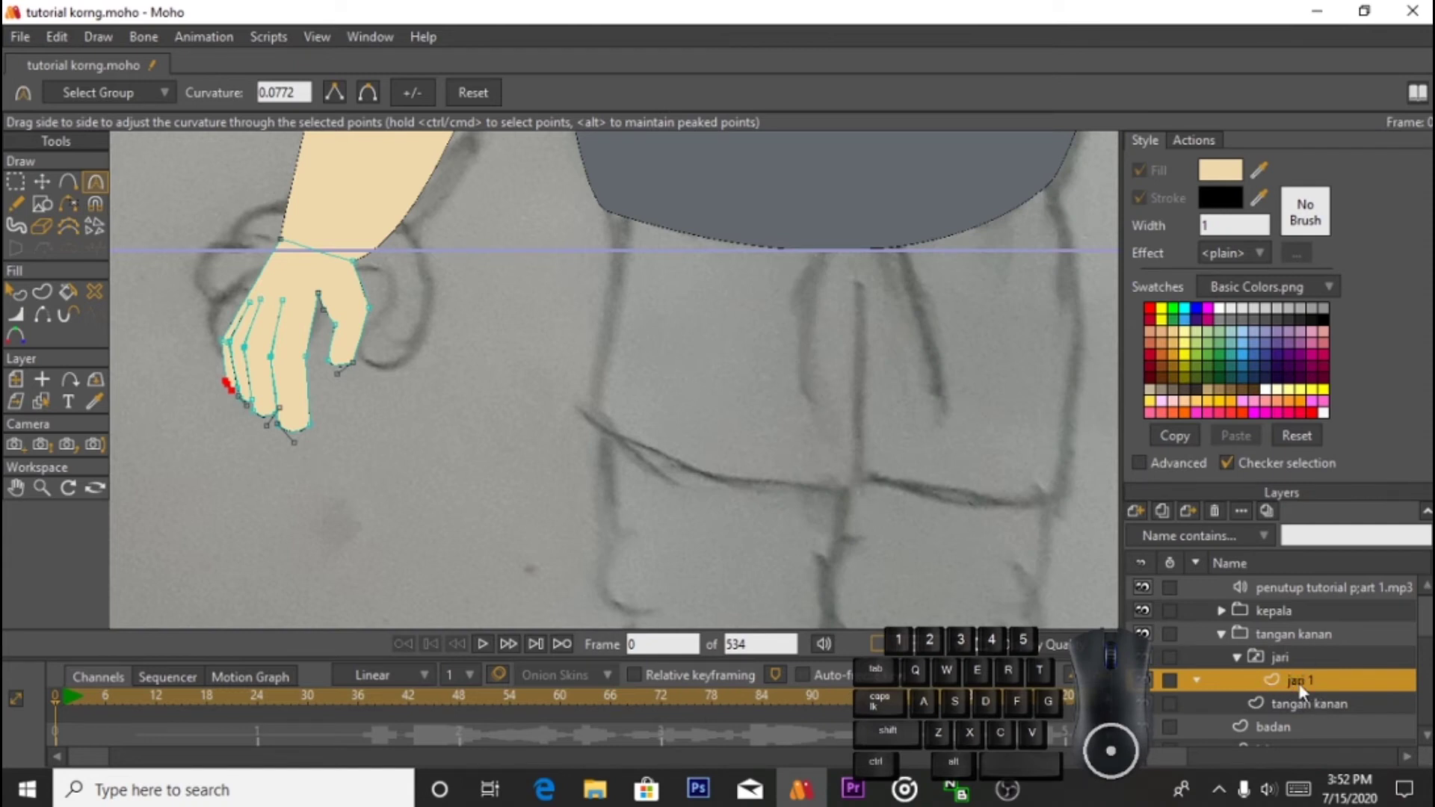
Step: Duplicate jari 1 as jari 2 and flip all of the copy's points horizontally
click(1161, 511)
click(1253, 674)
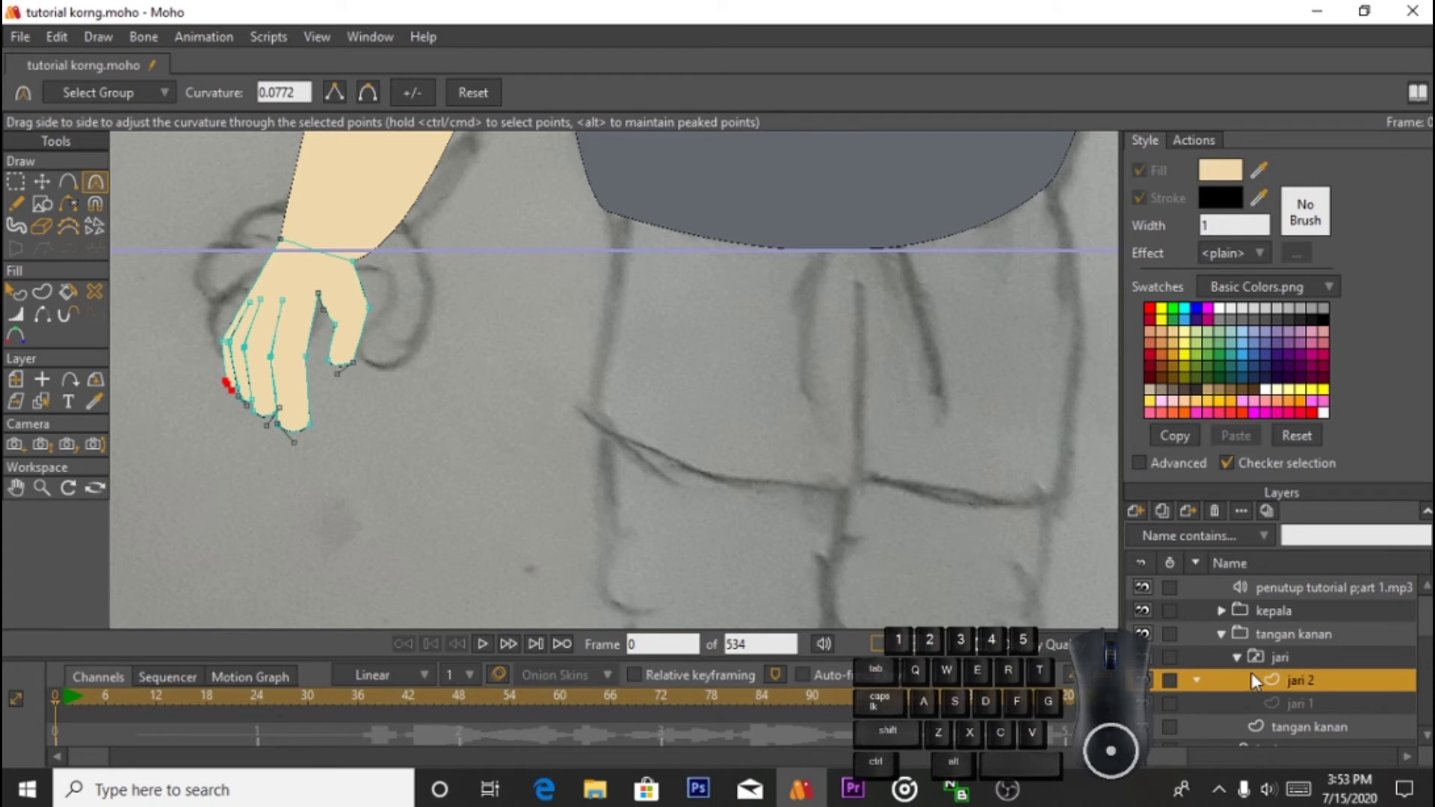
click(44, 182)
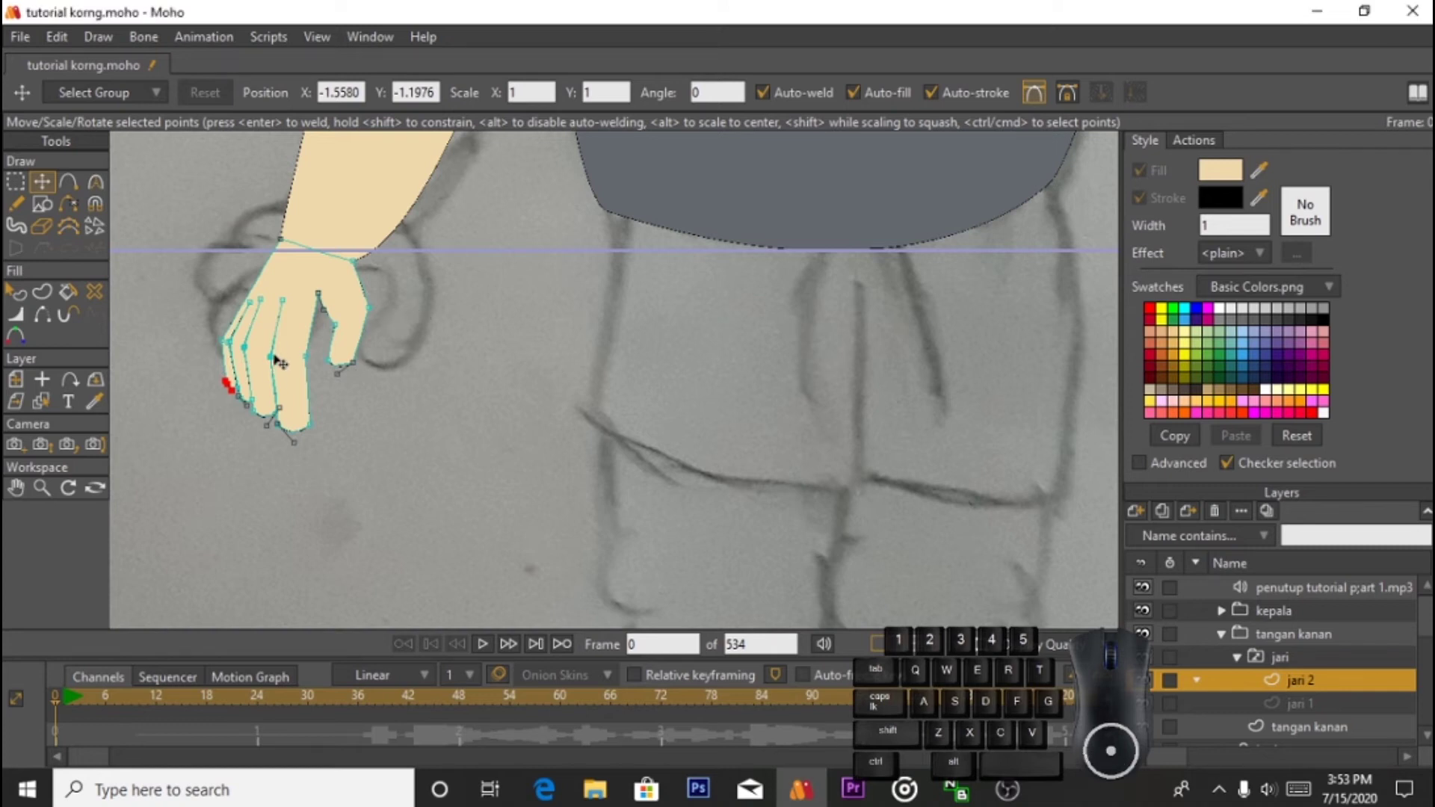
key(ctrl+a)
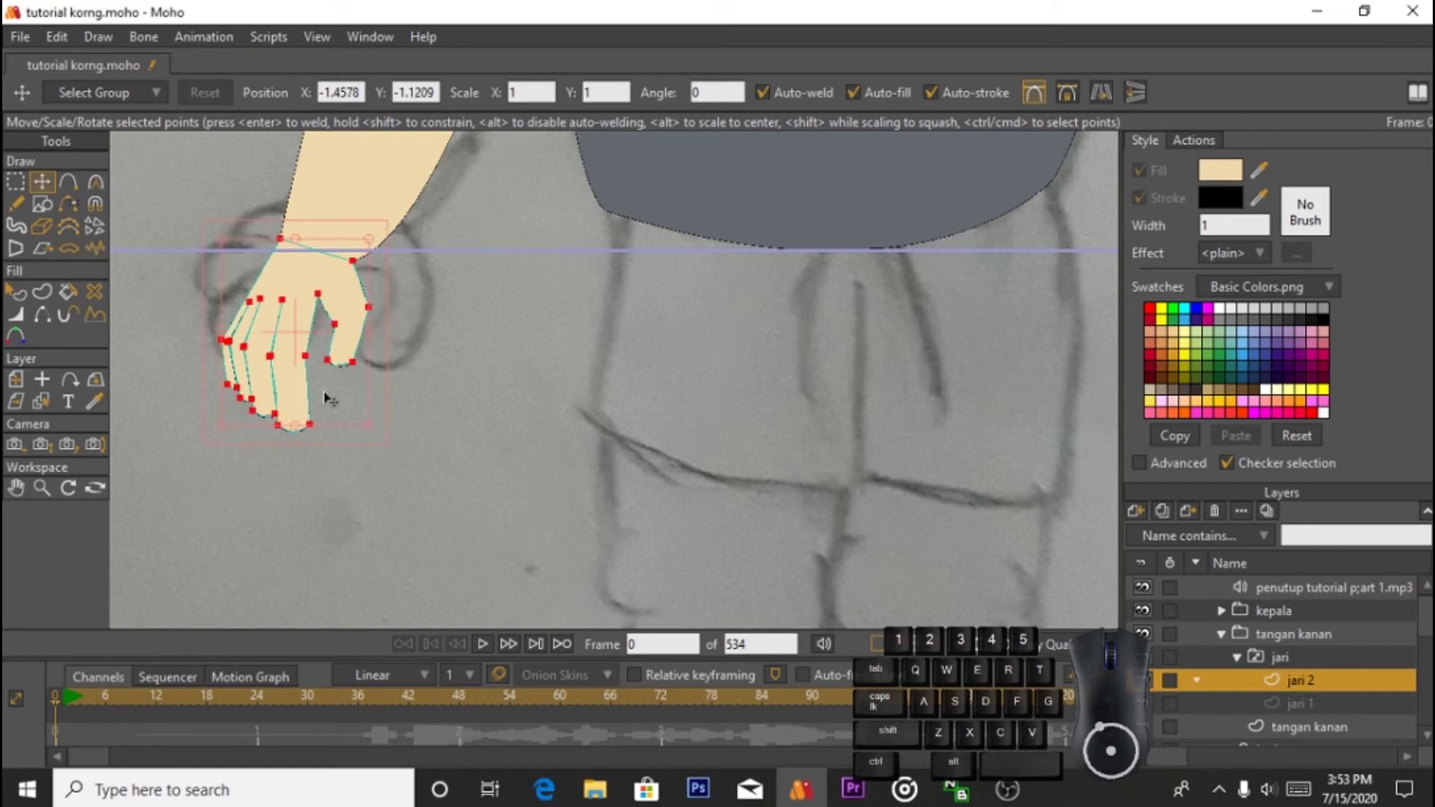
click(1102, 91)
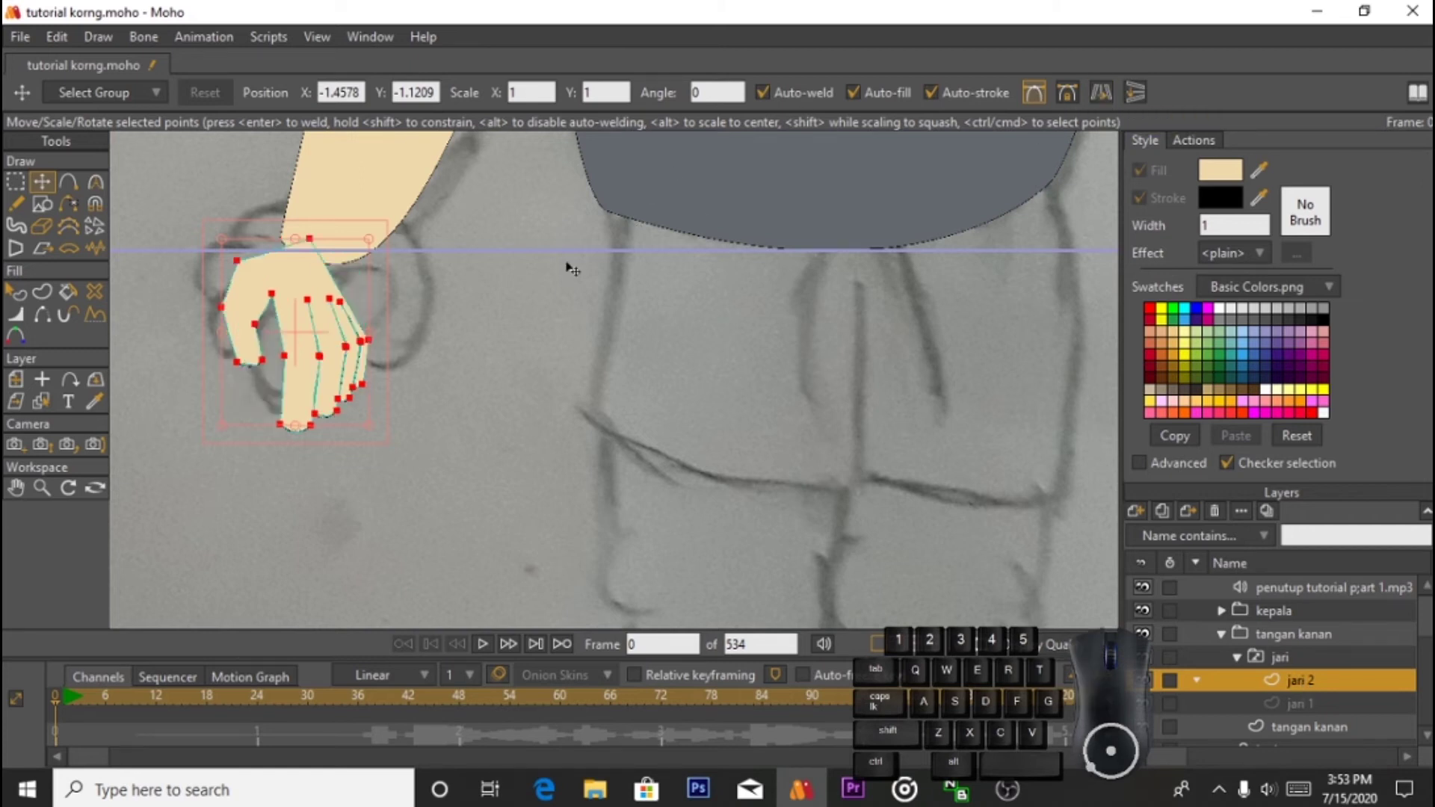
Step: Move the flipped hand's wrist points onto the forearm's ends and extend the thumb outward
drag(365, 234, 263, 266)
click(246, 274)
mouse_move(229, 326)
mouse_down()
mouse_move(210, 327)
mouse_move(215, 310)
mouse_move(189, 353)
mouse_move(215, 359)
mouse_move(201, 317)
mouse_move(221, 336)
mouse_up()
drag(292, 305, 253, 323)
Step: Reposition the crease between the thumb and the index finger and curve it to narrow the gap
scroll(310, 307, up, 5)
drag(359, 278, 283, 276)
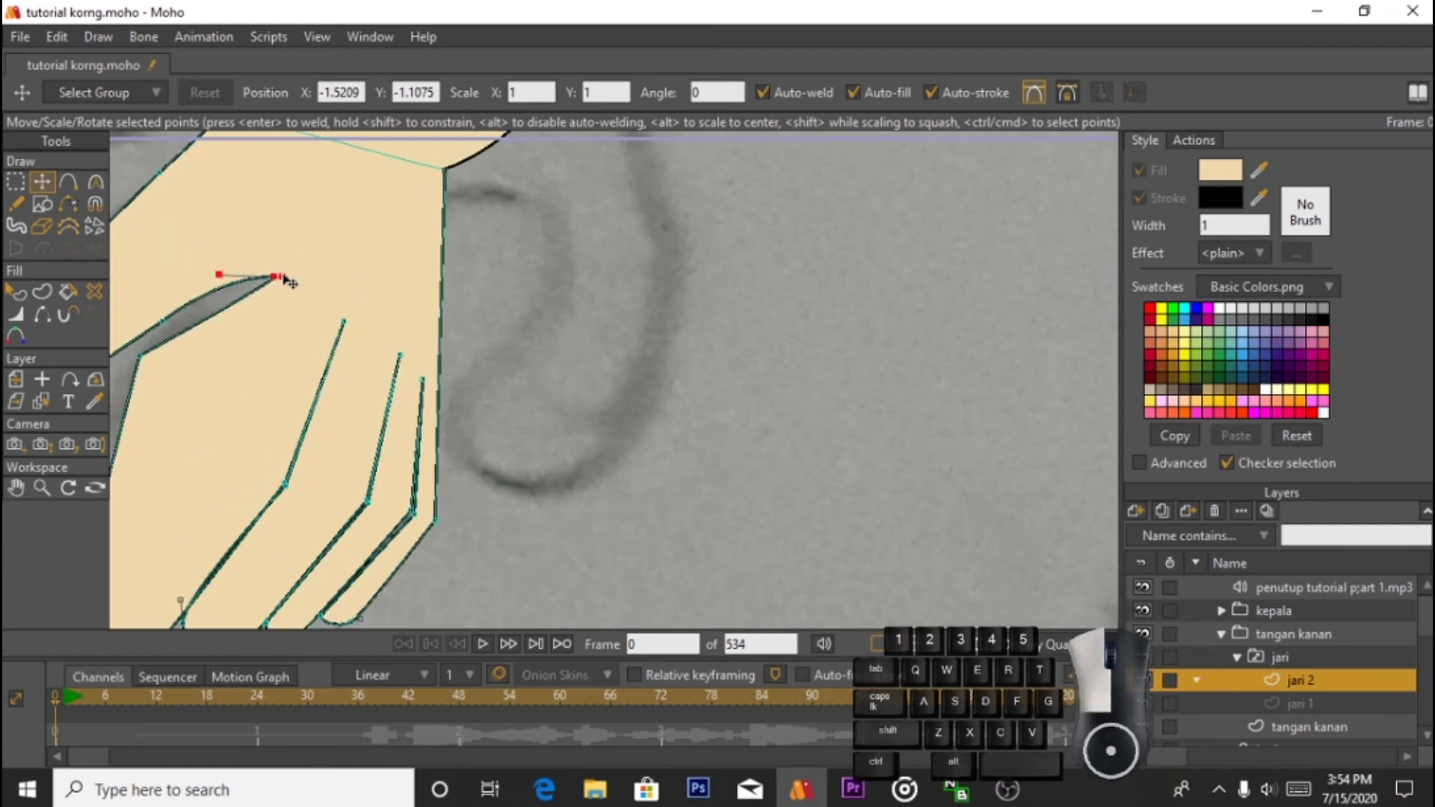
click(138, 340)
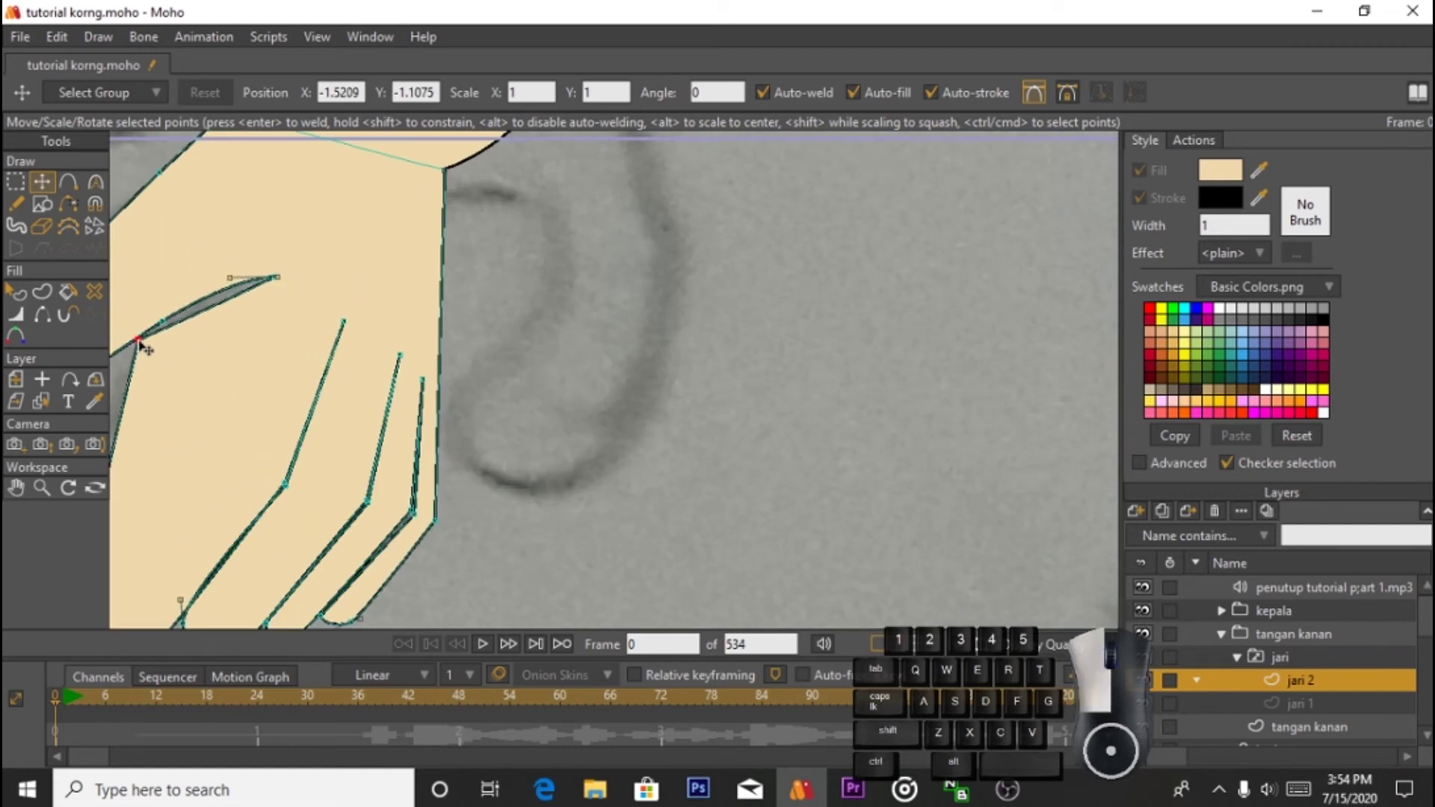
key(c)
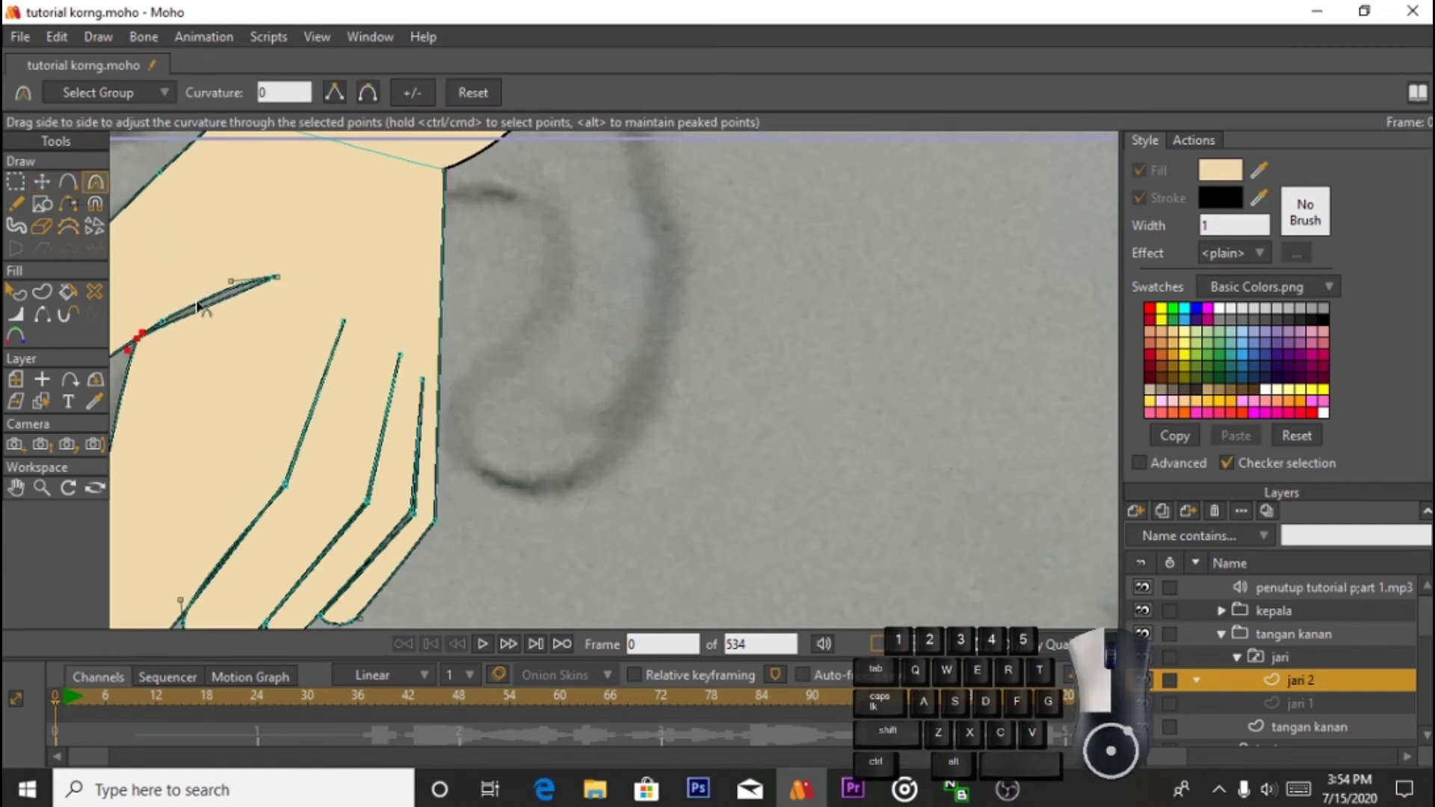
scroll(310, 303, down, 3)
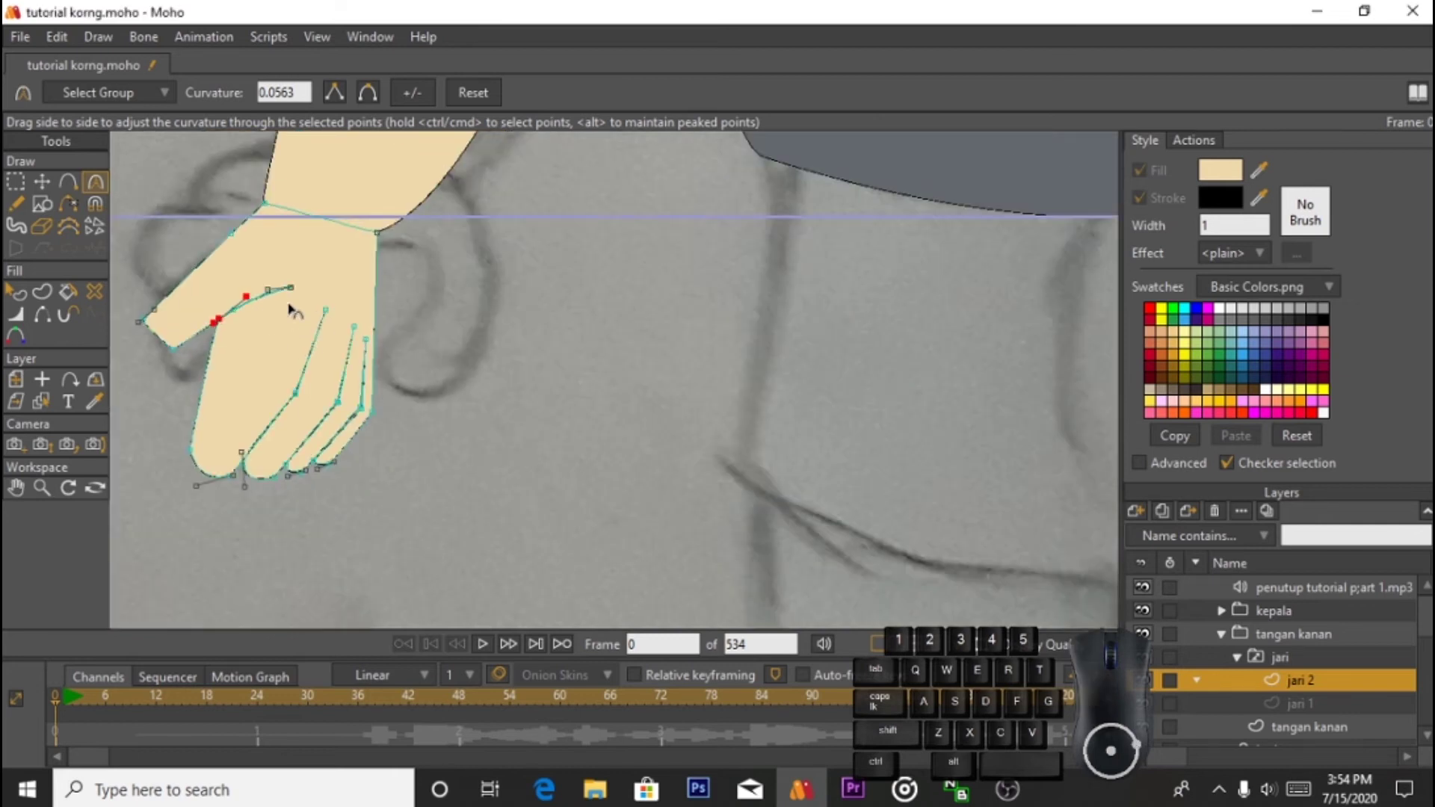
Step: Adjust the curve handle at the thumb's tip to round off the thumb
scroll(289, 307, down, 2)
click(44, 184)
drag(193, 316, 177, 345)
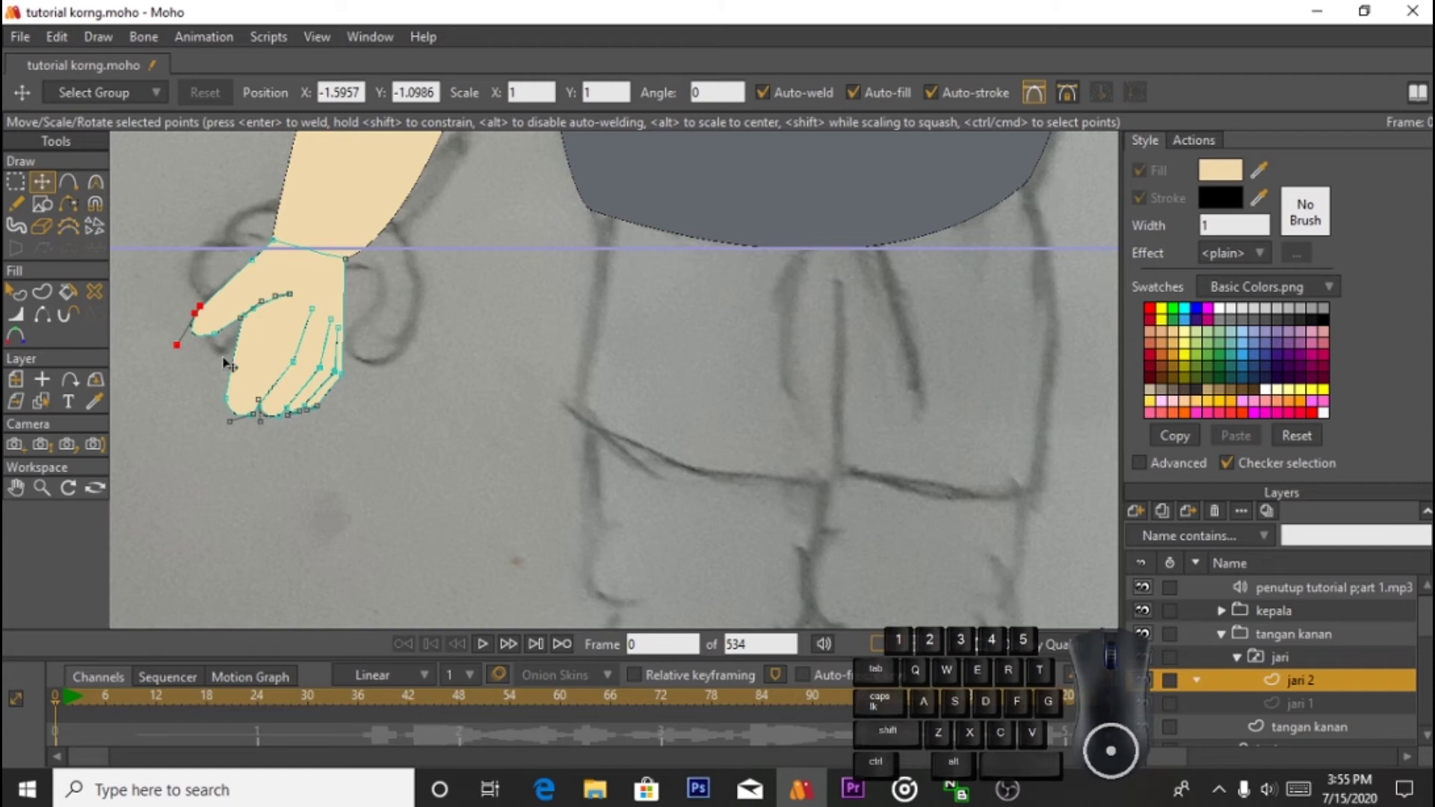
Step: Move the index finger's tip and inner edge points to separate it from the middle finger
mouse_move(233, 404)
mouse_down()
mouse_move(228, 433)
mouse_move(243, 426)
mouse_up()
drag(293, 362, 260, 343)
drag(260, 413, 255, 373)
scroll(274, 384, up, 2)
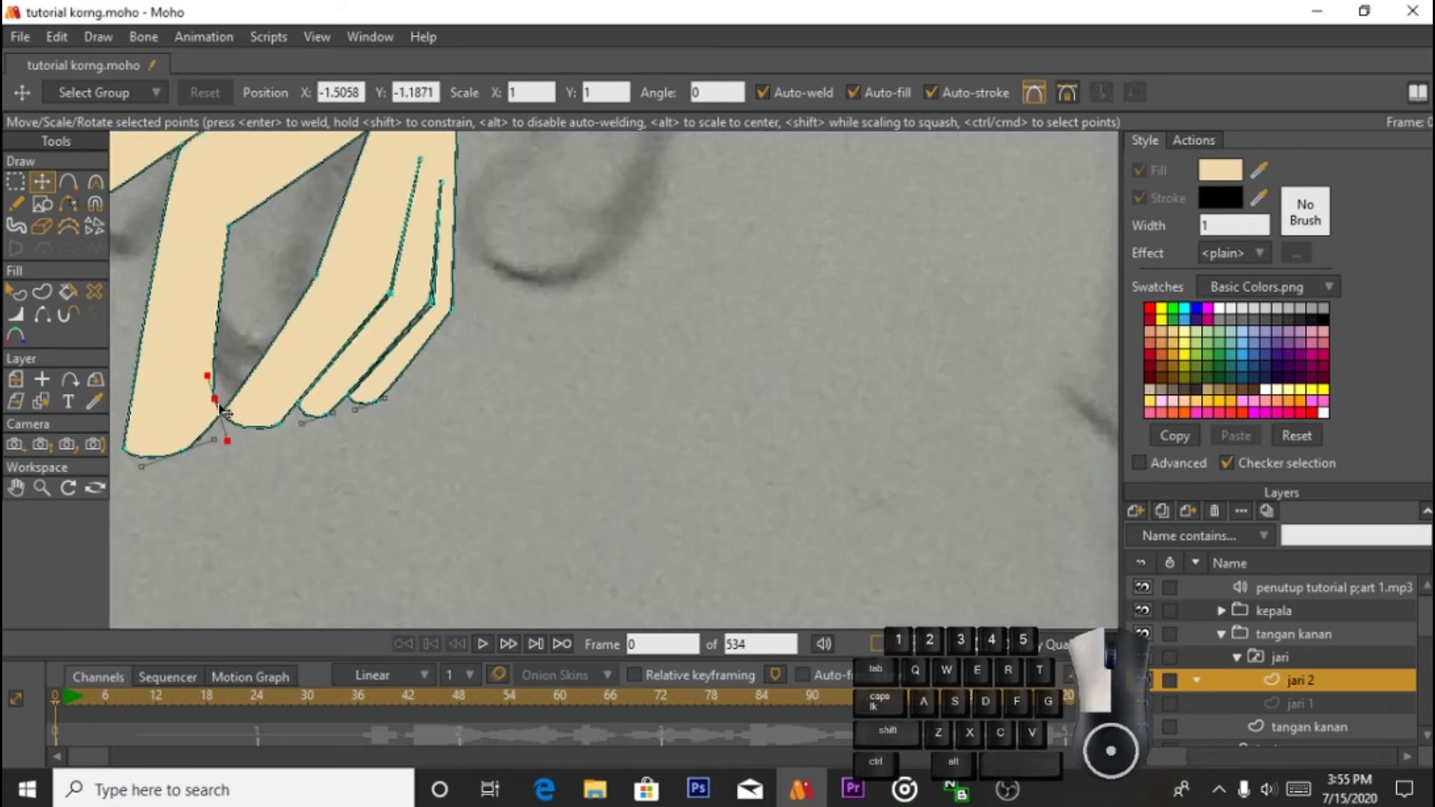
Step: Reshape the gap between the index and middle fingers, curving the index finger's inner edge down to its tip
drag(220, 407, 296, 395)
drag(230, 227, 341, 262)
drag(316, 276, 274, 216)
click(217, 352)
click(255, 219)
drag(216, 336, 216, 284)
drag(199, 434, 188, 454)
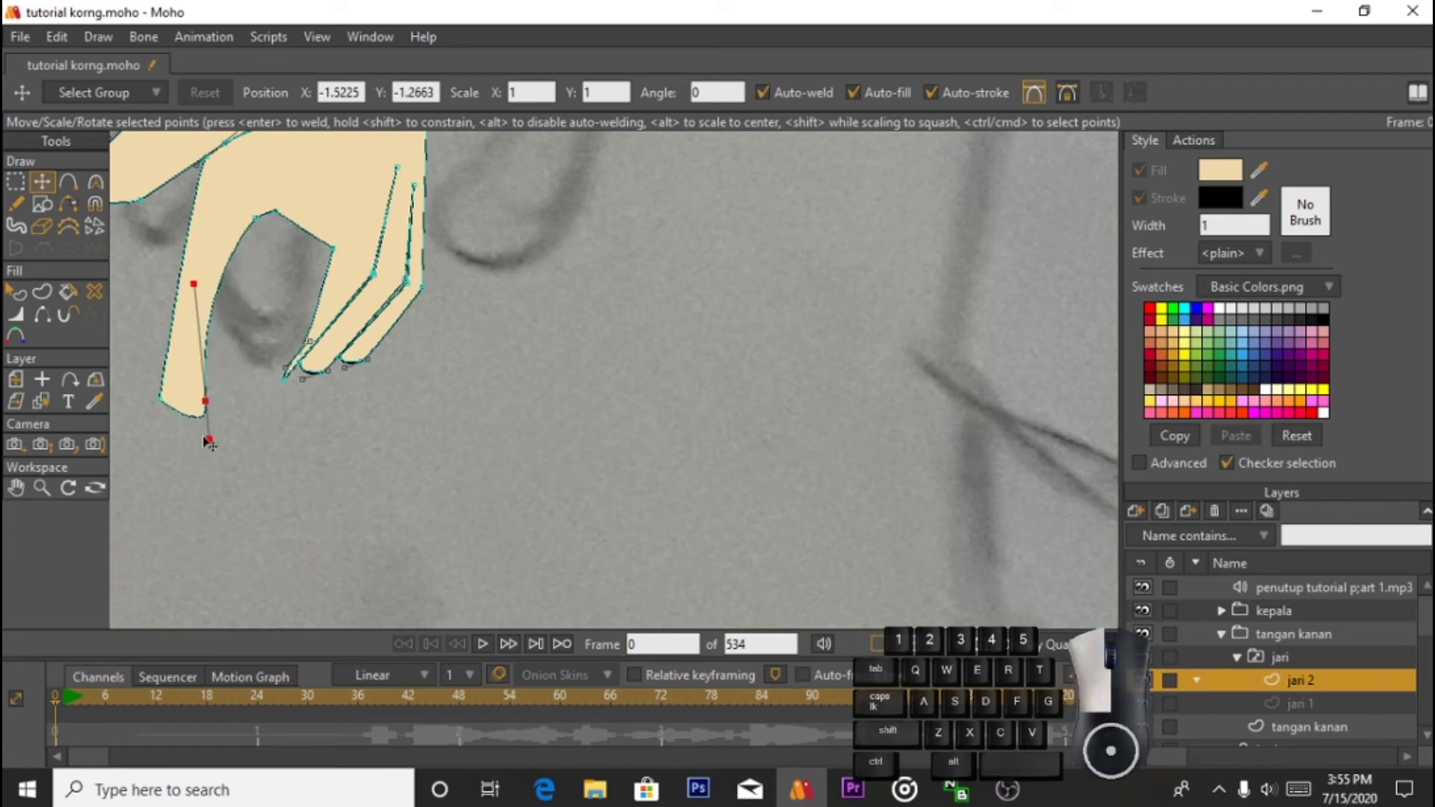
Step: Move the middle finger's points so it points straight down alongside the index finger
drag(306, 345, 267, 209)
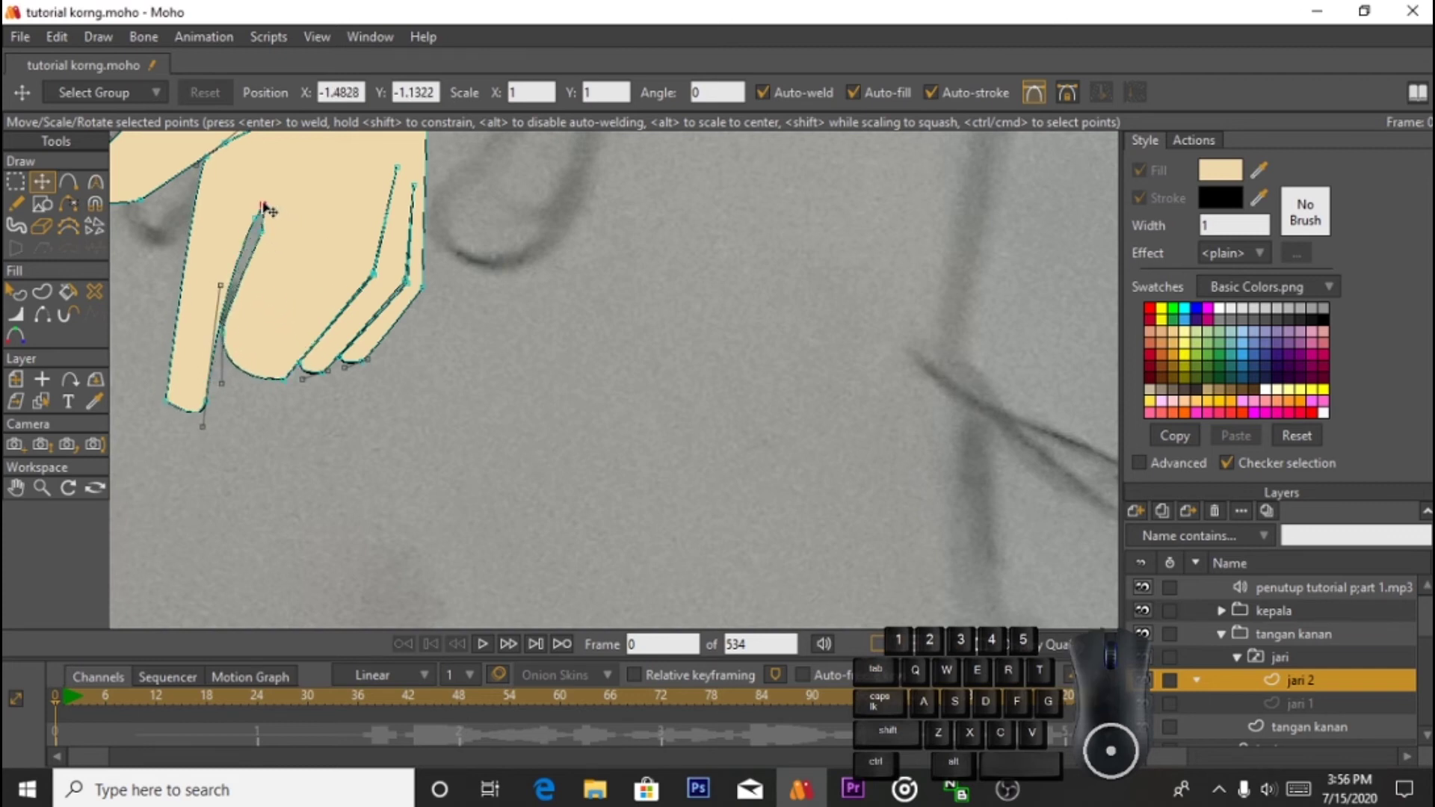
drag(249, 281, 243, 378)
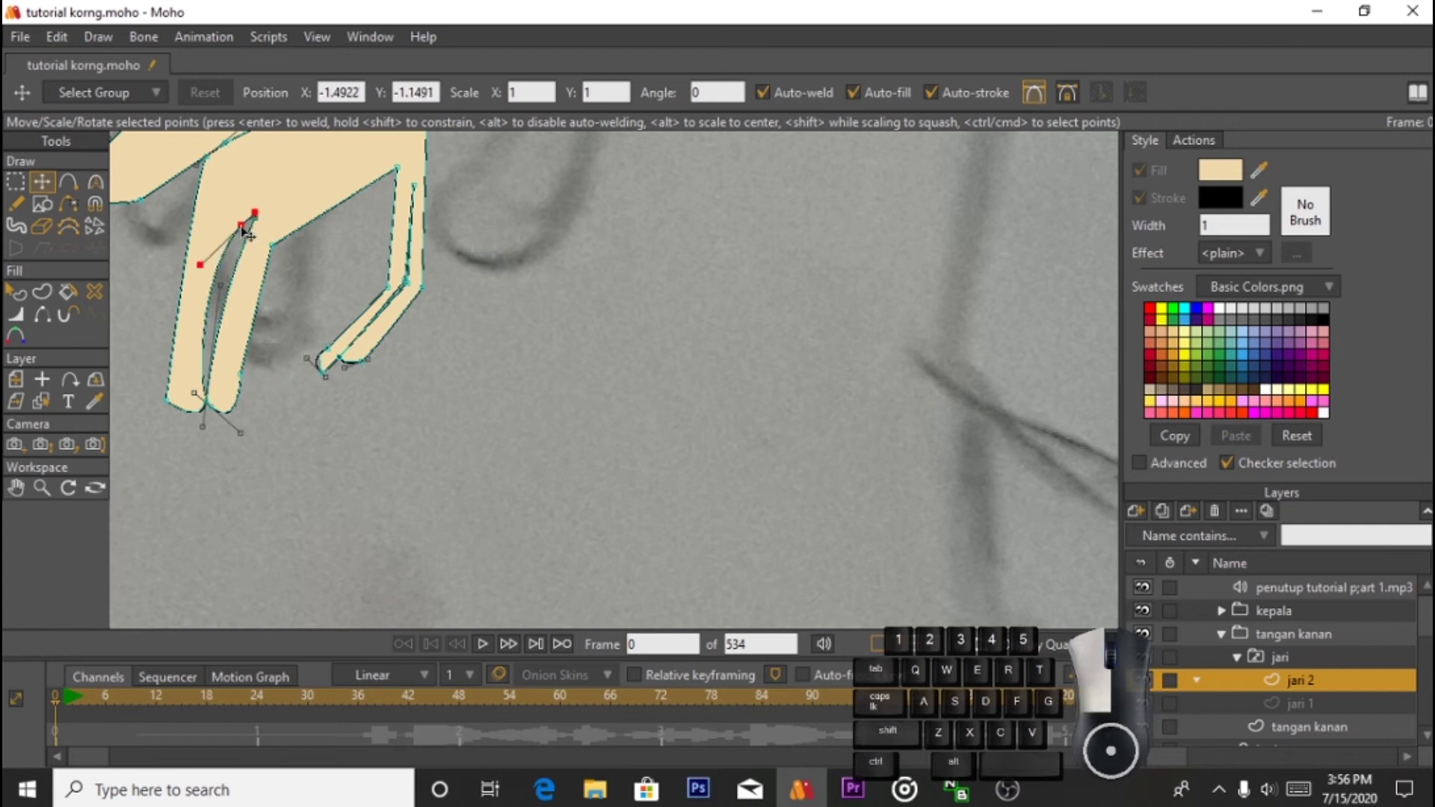
drag(263, 228, 261, 226)
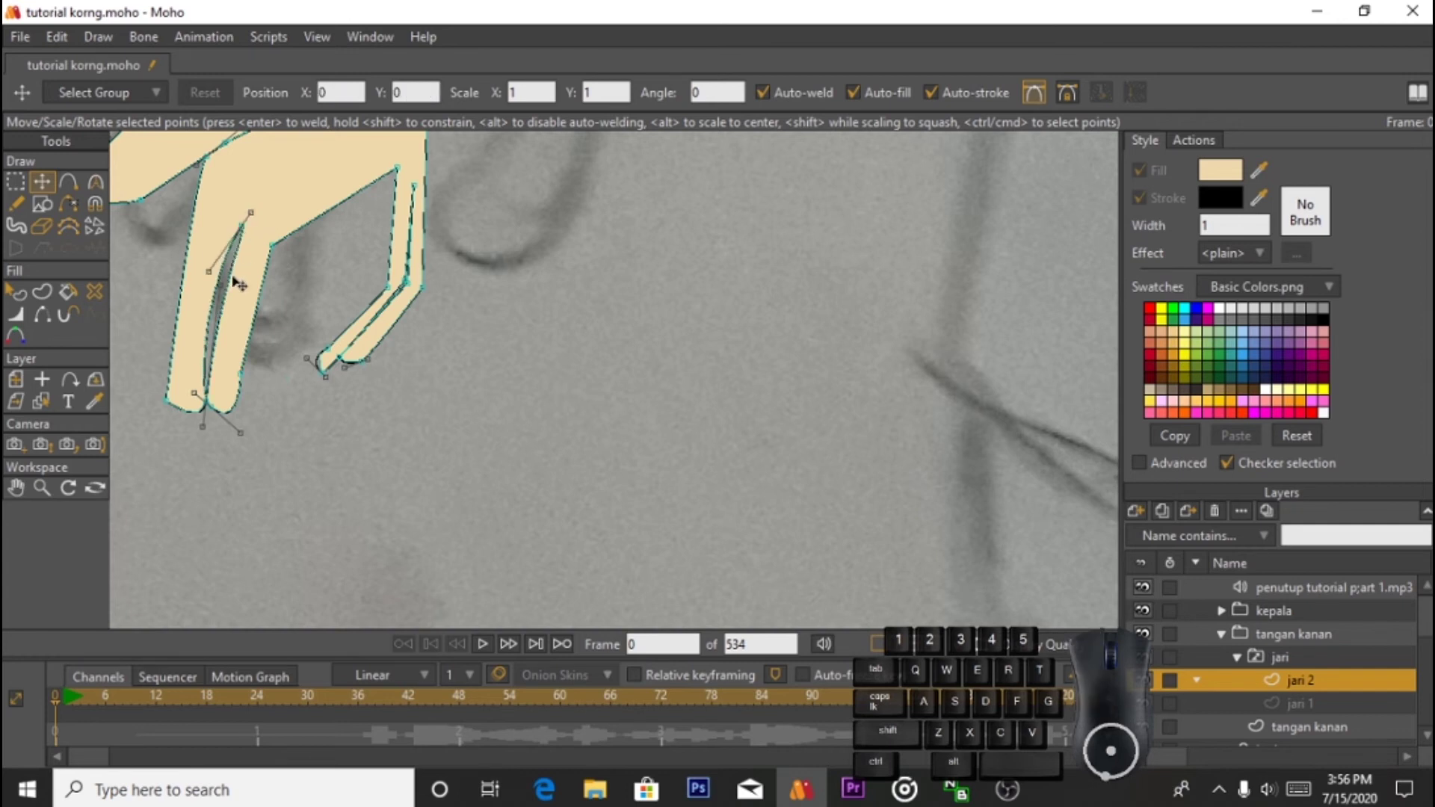
Step: Close the gap between the index and middle fingers by adjusting the crease and fingertip points
click(247, 223)
scroll(228, 341, up, 2)
drag(172, 413, 229, 421)
click(239, 386)
drag(191, 397, 193, 396)
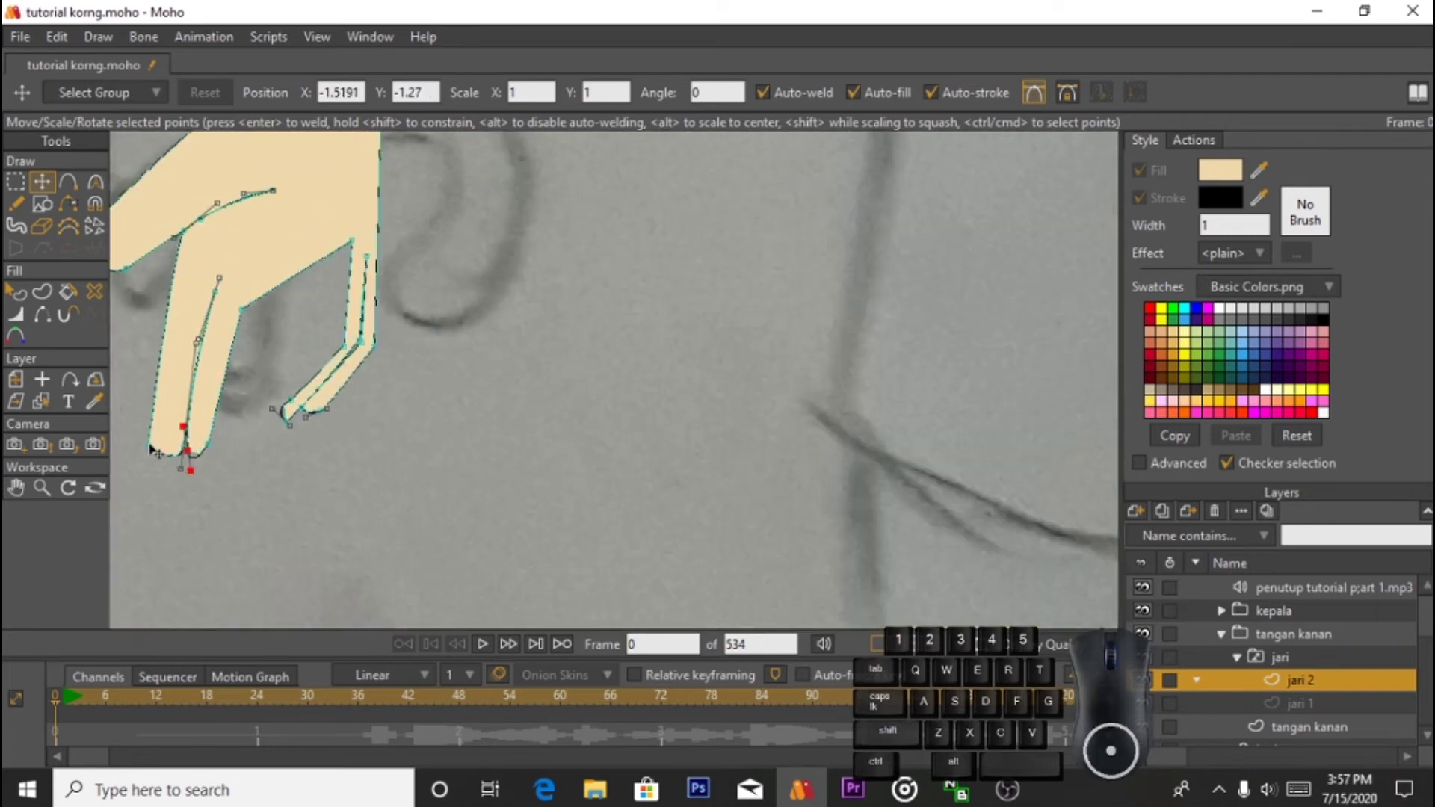
Step: Reposition the index and middle fingertip points so the middle finger extends past the index finger
click(230, 393)
drag(236, 359, 191, 349)
click(187, 450)
scroll(205, 446, up, 5)
drag(160, 455, 143, 506)
drag(210, 448, 218, 541)
drag(187, 182, 334, 158)
drag(197, 411, 175, 447)
drag(335, 160, 184, 182)
drag(172, 444, 160, 444)
scroll(255, 393, down, 6)
scroll(258, 396, up, 2)
click(172, 369)
drag(211, 405, 212, 402)
scroll(221, 390, up, 2)
key(ctrl+z)
Step: Move the ring finger's tip and edge points so it points down alongside the middle finger
click(227, 450)
click(356, 280)
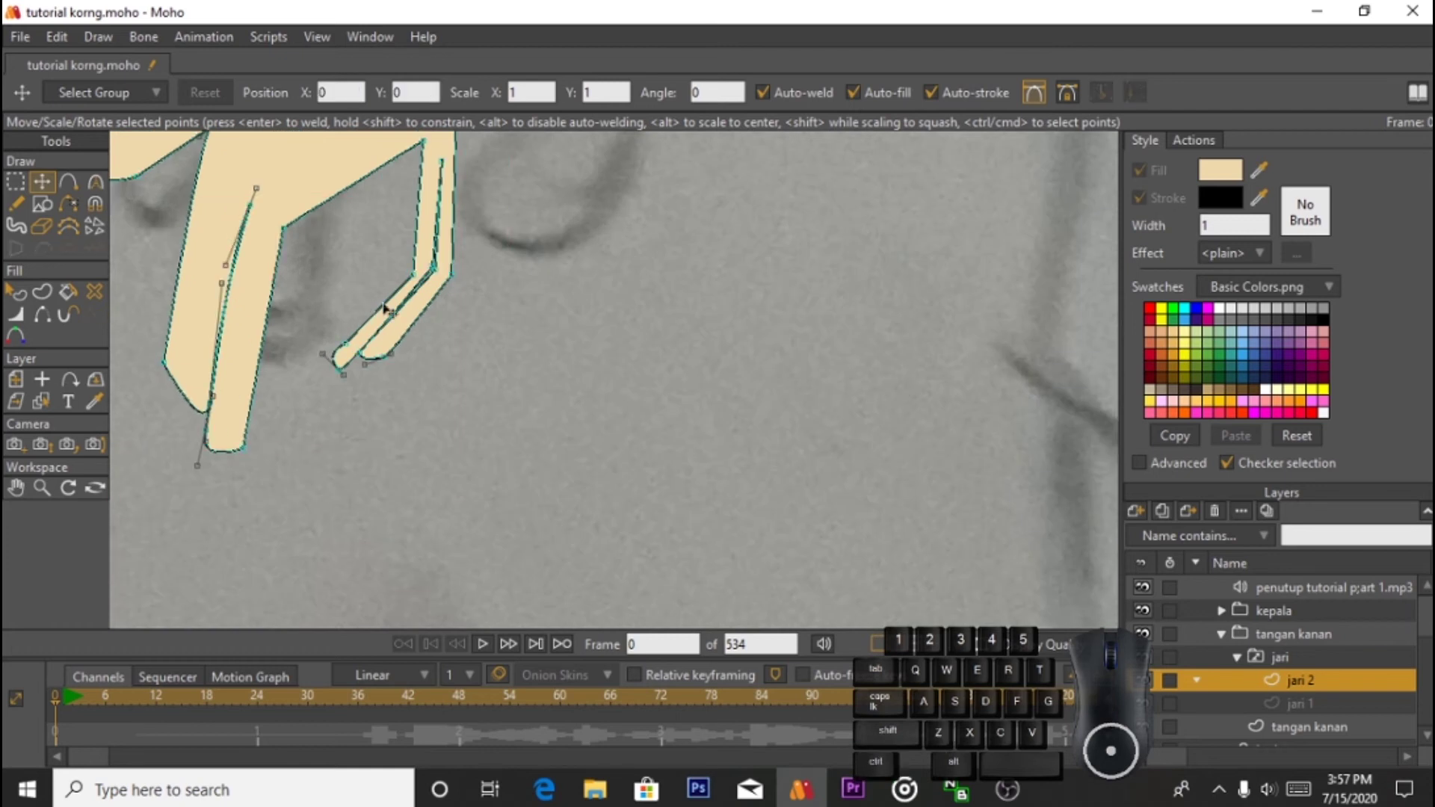
drag(432, 144, 246, 446)
drag(296, 352, 258, 363)
drag(248, 443, 244, 450)
drag(298, 286, 274, 284)
Step: Bring the little finger's points in beside the ring finger so all four fingers lie together
drag(329, 383, 330, 325)
drag(435, 269, 302, 397)
drag(327, 330, 306, 336)
drag(303, 397, 411, 287)
scroll(411, 288, down, 4)
scroll(471, 281, up, 2)
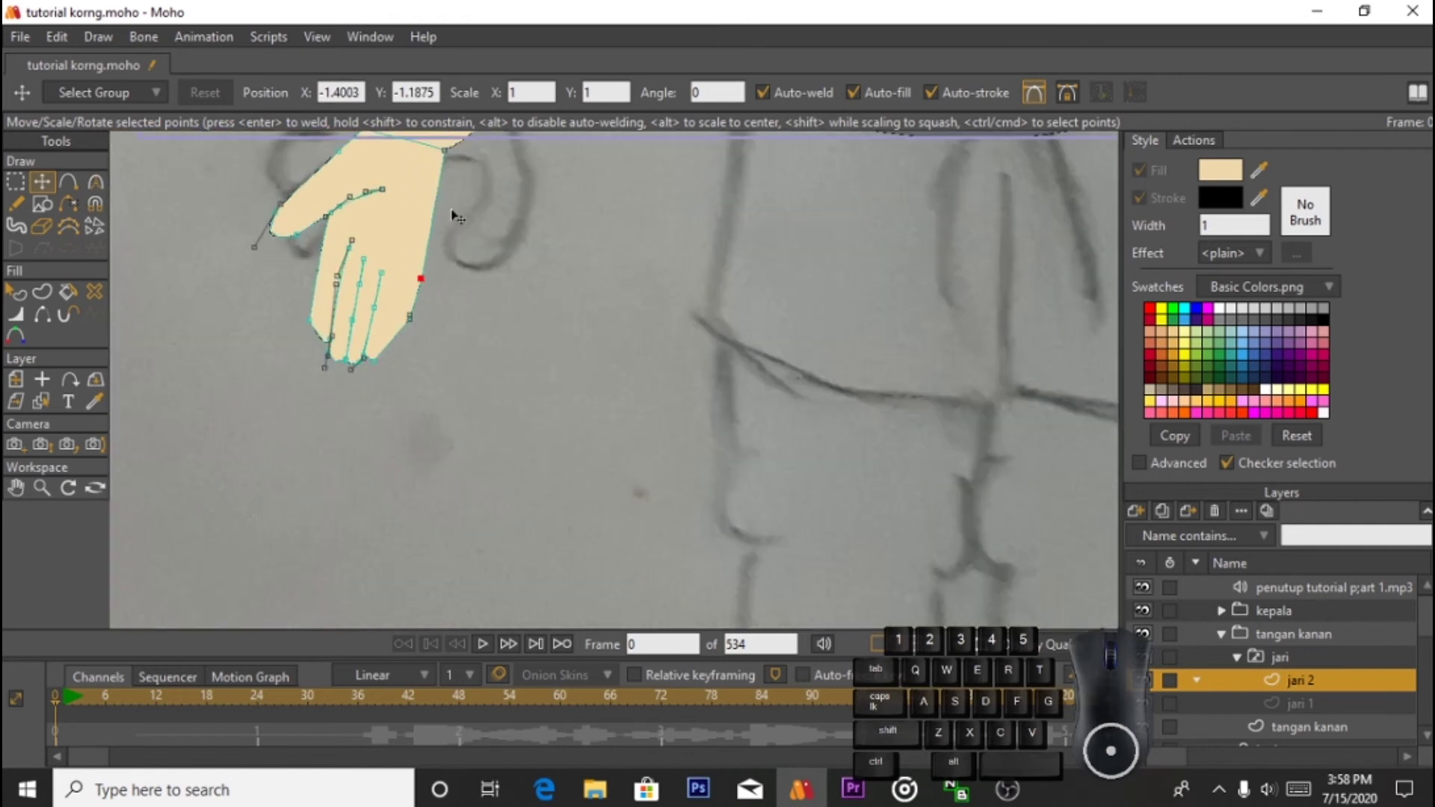
Step: Curve the outer edge of the palm above the little finger with the Curvature tool
scroll(411, 292, up, 3)
scroll(401, 289, down, 2)
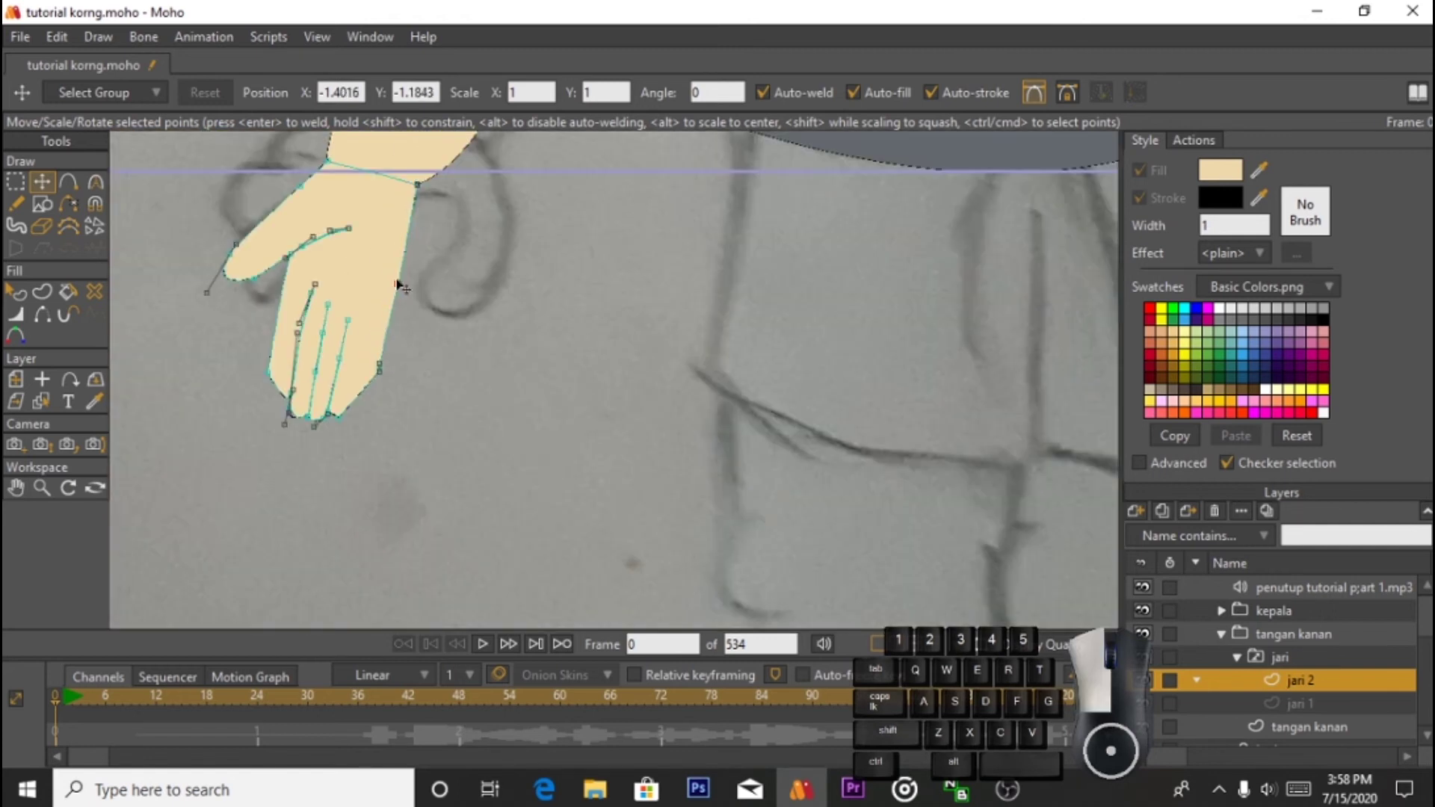
click(95, 181)
drag(404, 281, 419, 241)
drag(385, 370, 313, 245)
Step: Adjust the little finger's outer edge points to straighten the finger below the palm
scroll(396, 371, up, 6)
key(t)
scroll(396, 219, down, 8)
scroll(448, 190, up, 2)
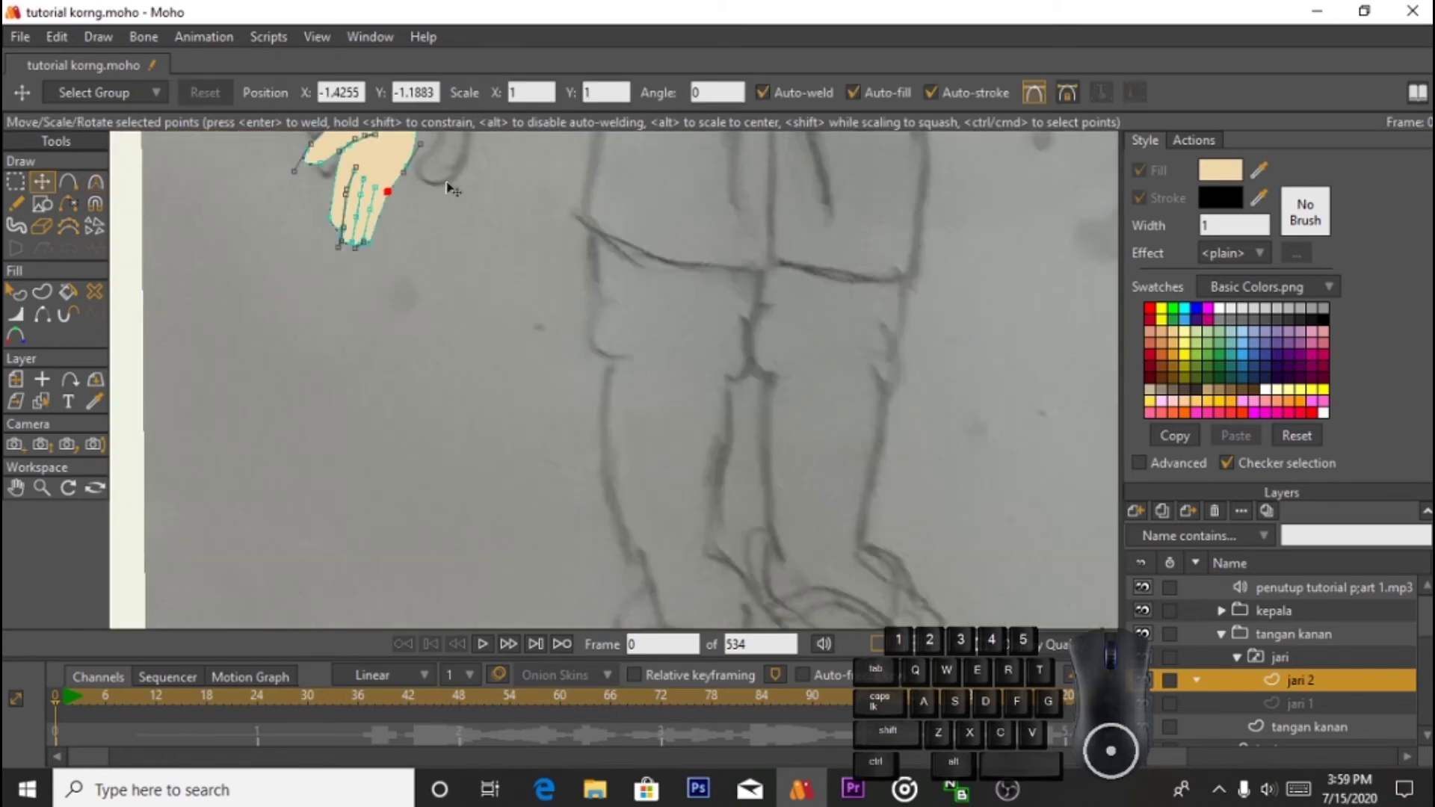
scroll(393, 195, up, 5)
drag(335, 161, 512, 301)
scroll(515, 296, down, 5)
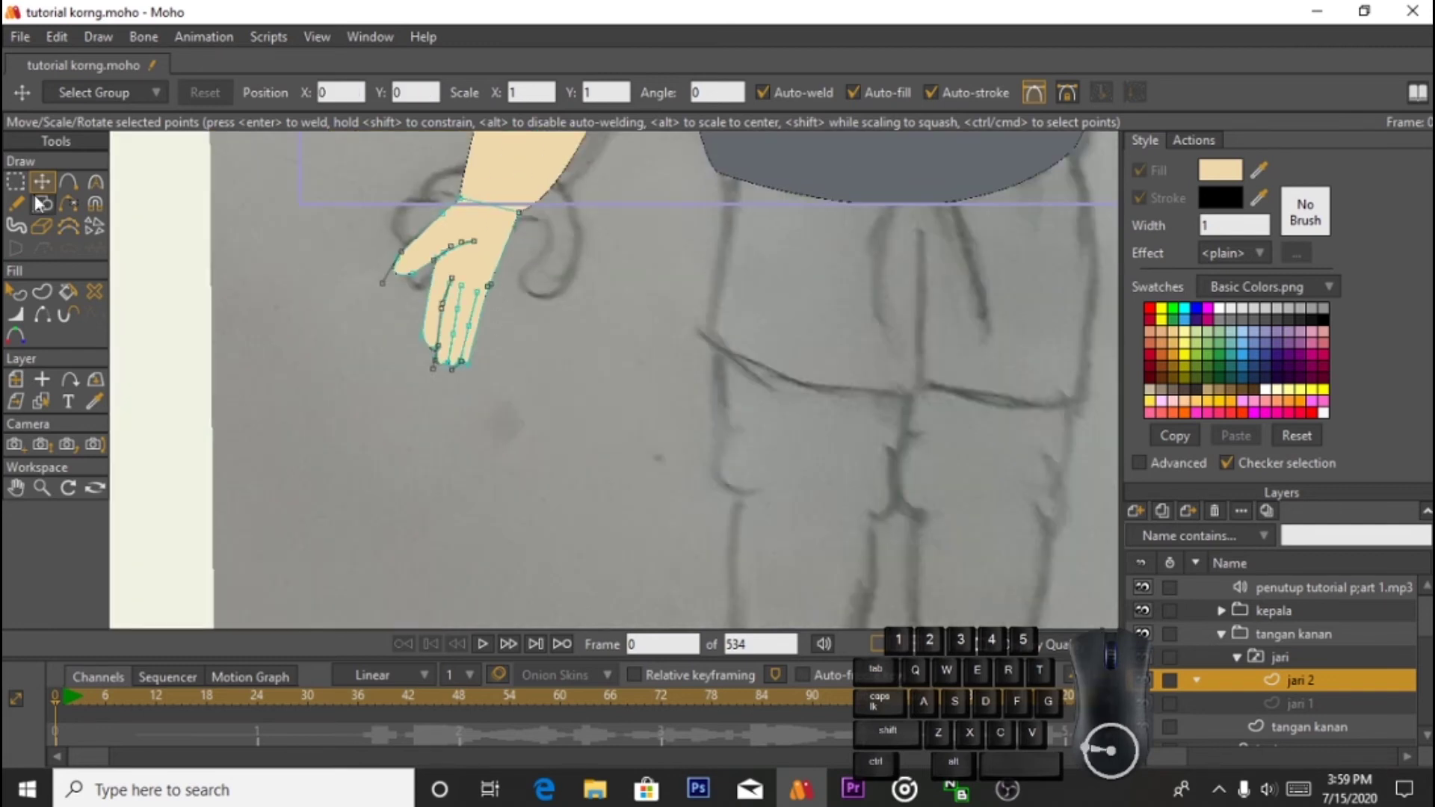
Step: Reposition the little finger's tip and inner edge points so it sits against the ring finger
key(c)
scroll(499, 336, up, 5)
key(t)
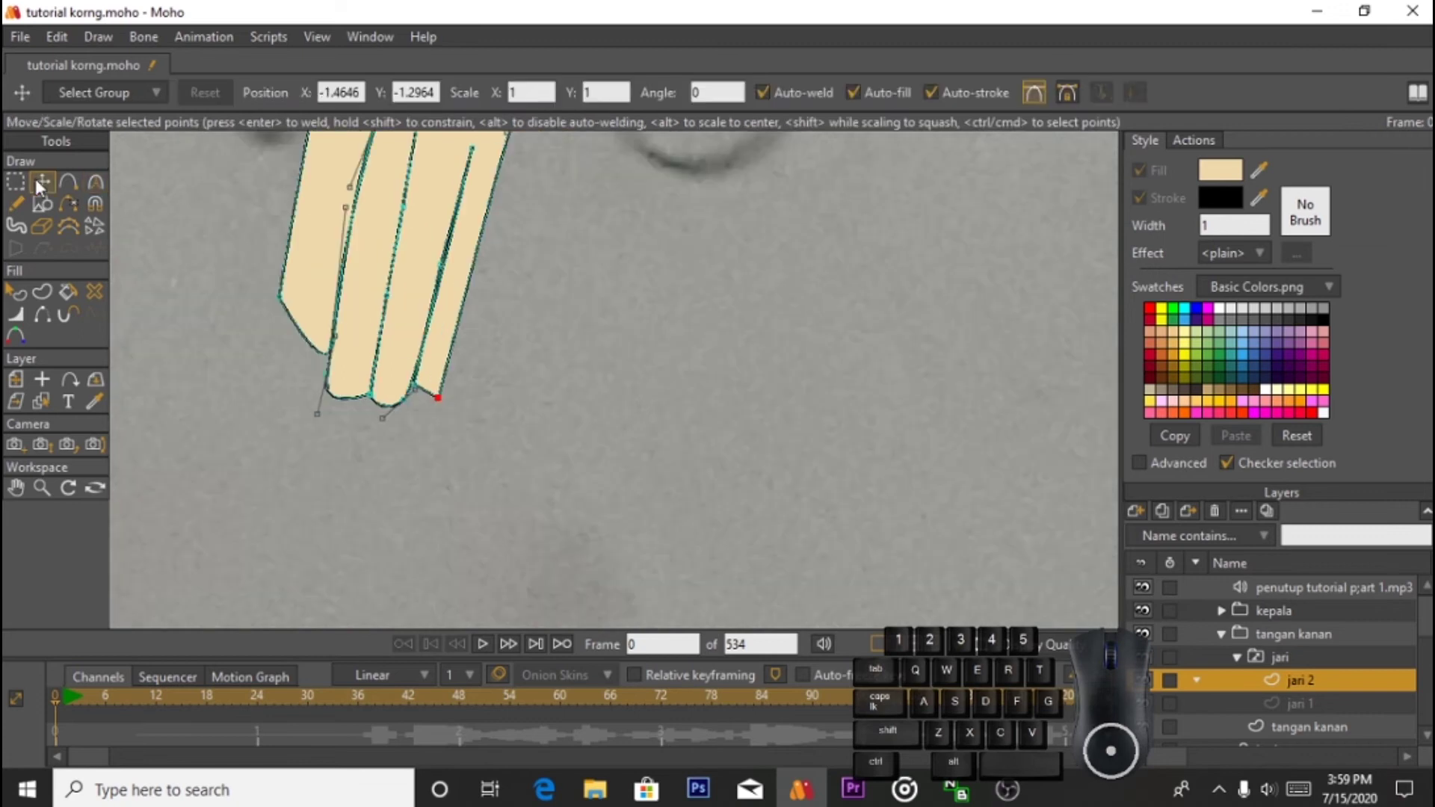
click(445, 369)
drag(450, 387, 386, 385)
scroll(441, 366, up, 5)
drag(463, 421, 394, 400)
scroll(462, 394, up, 2)
scroll(454, 384, down, 6)
scroll(448, 382, up, 5)
click(389, 396)
scroll(426, 360, down, 9)
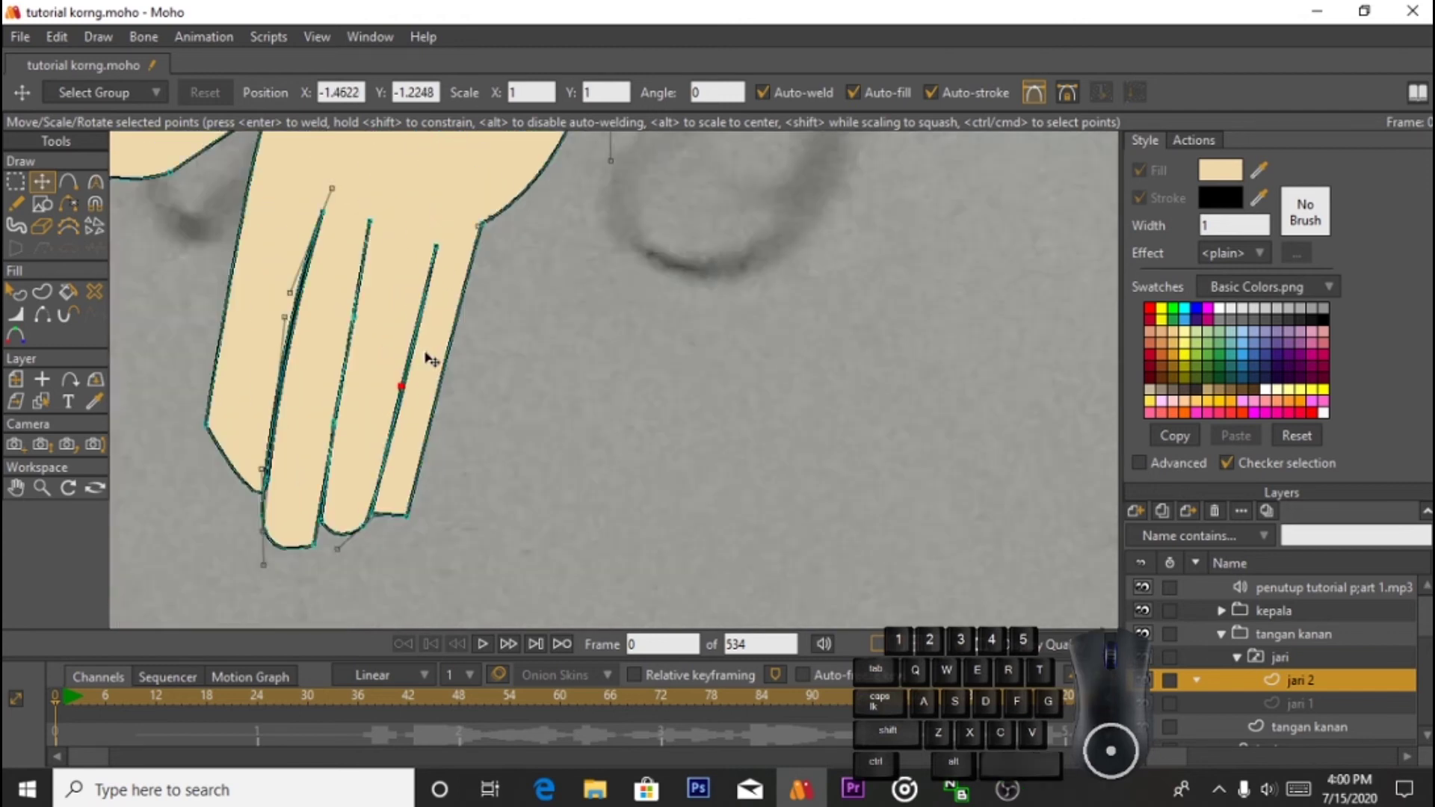
Step: Round the tip of the index finger in the jari 2 layer with the Curvature tool
scroll(579, 298, up, 5)
scroll(389, 254, down, 3)
key(space)
drag(344, 281, 545, 318)
scroll(551, 324, up, 2)
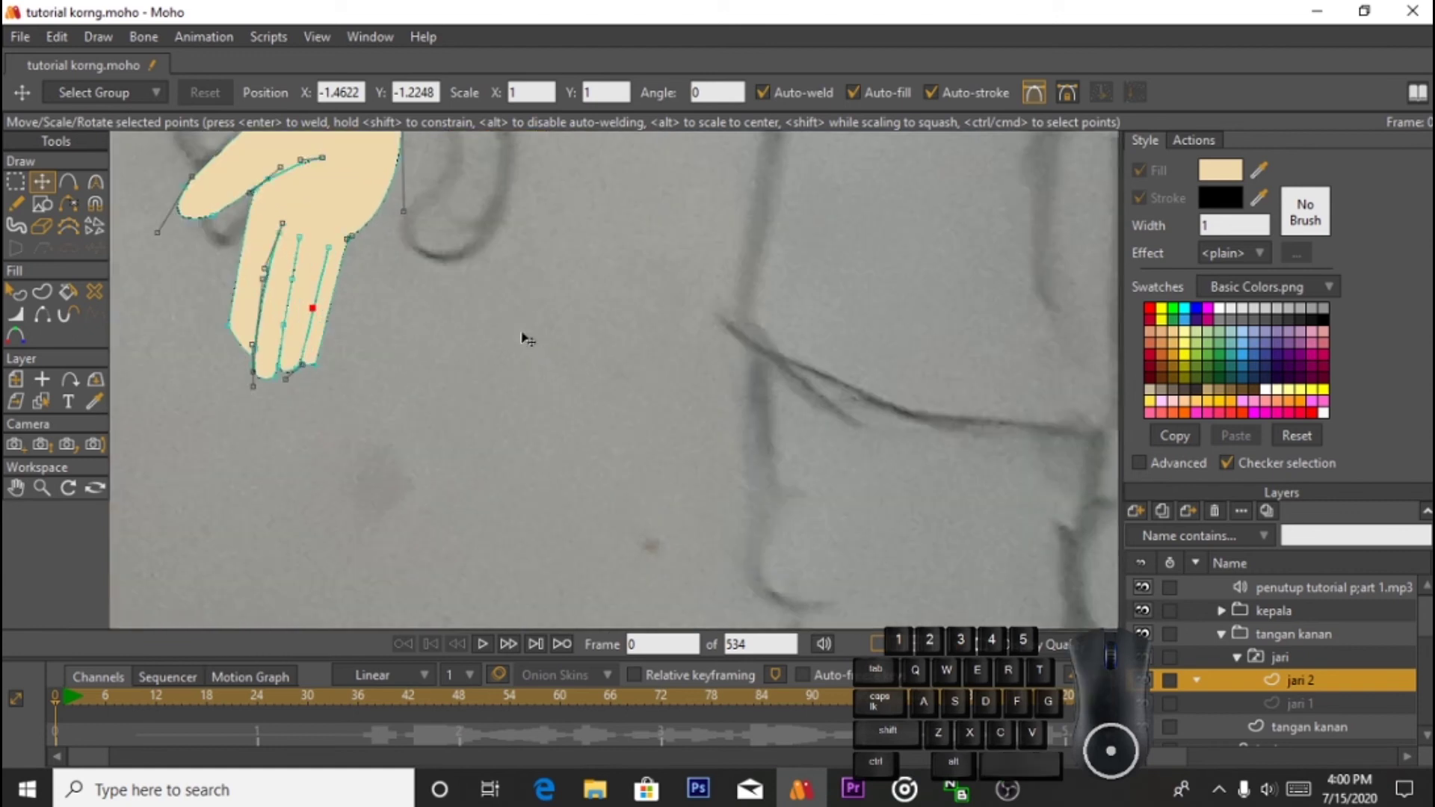
scroll(308, 213, up, 1)
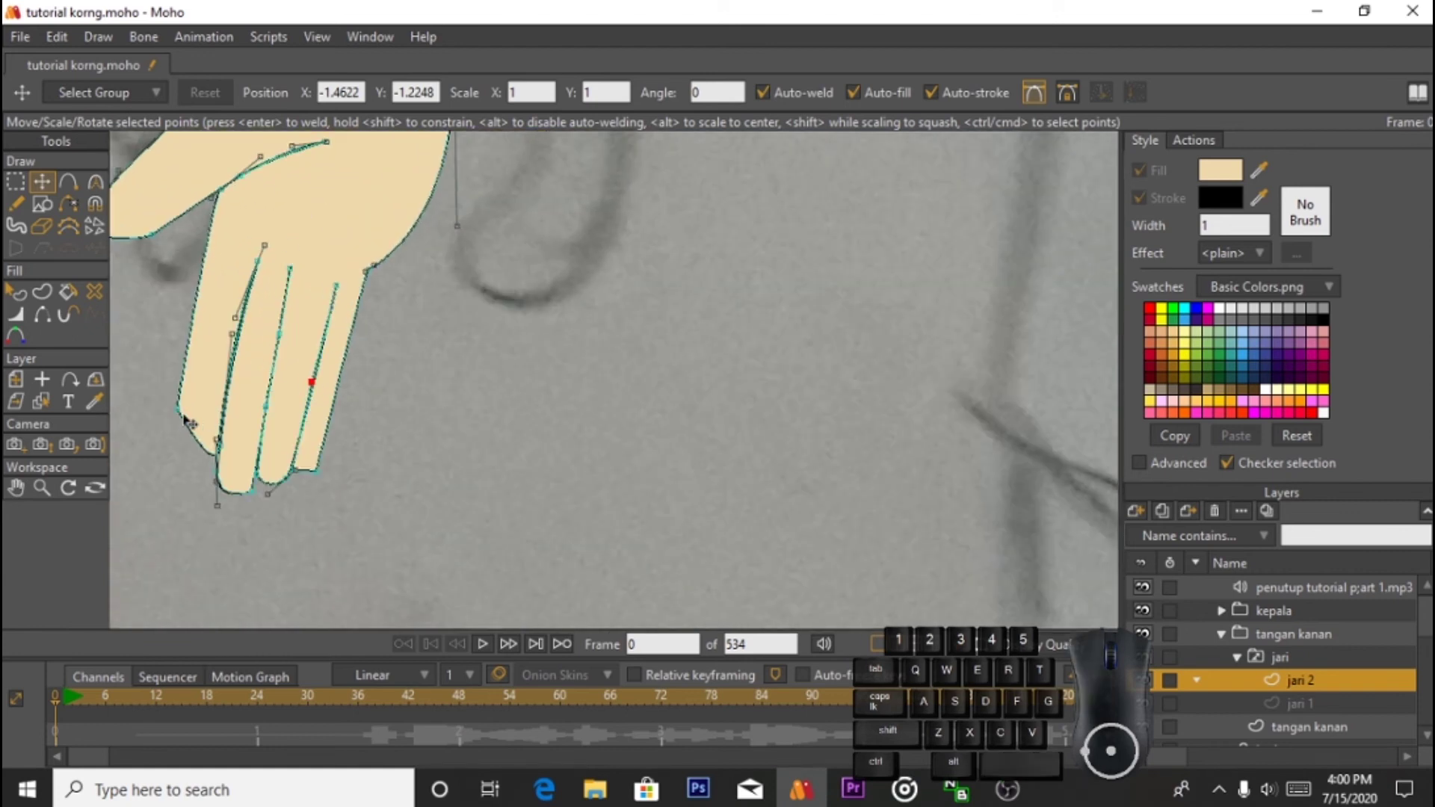
click(94, 182)
click(172, 454)
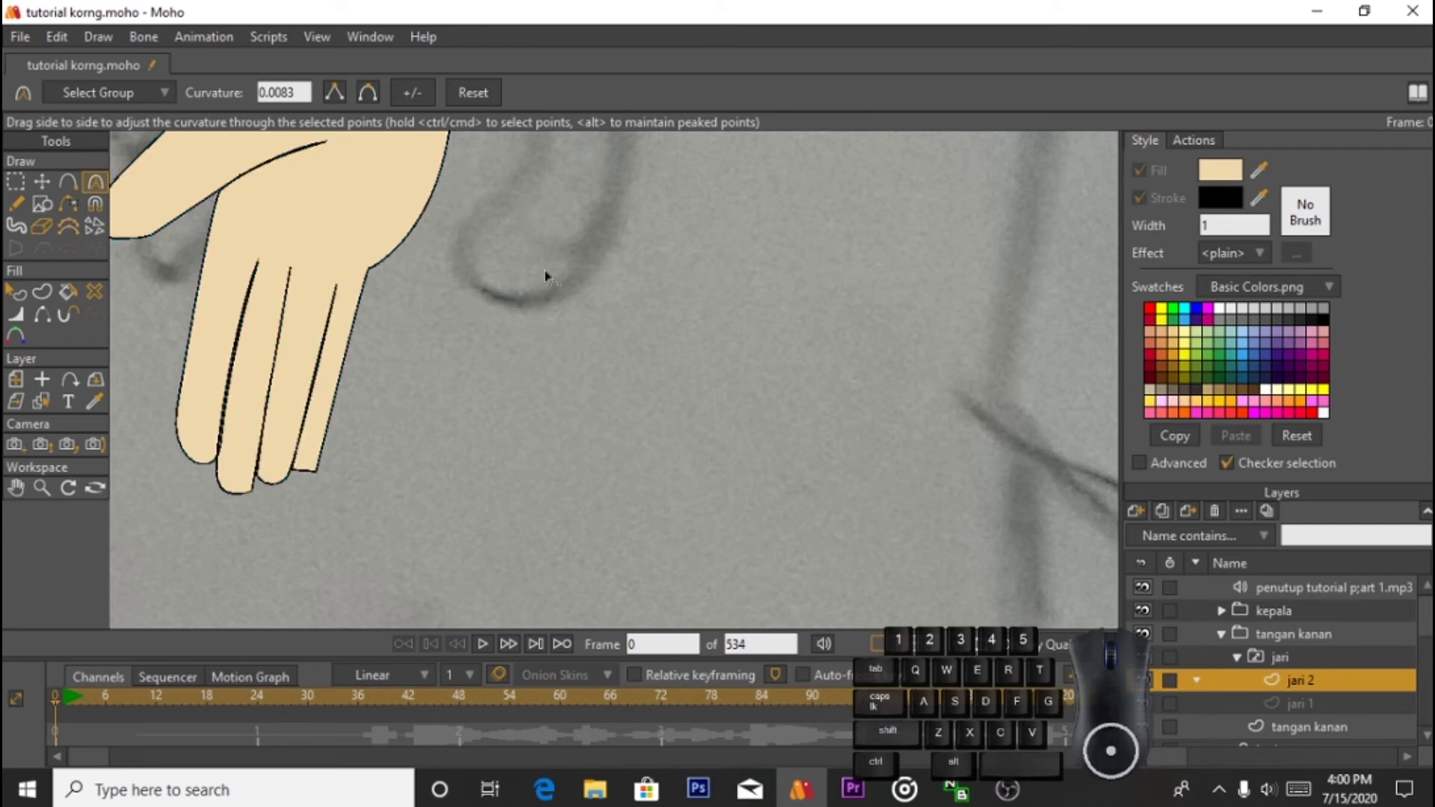
scroll(321, 268, down, 5)
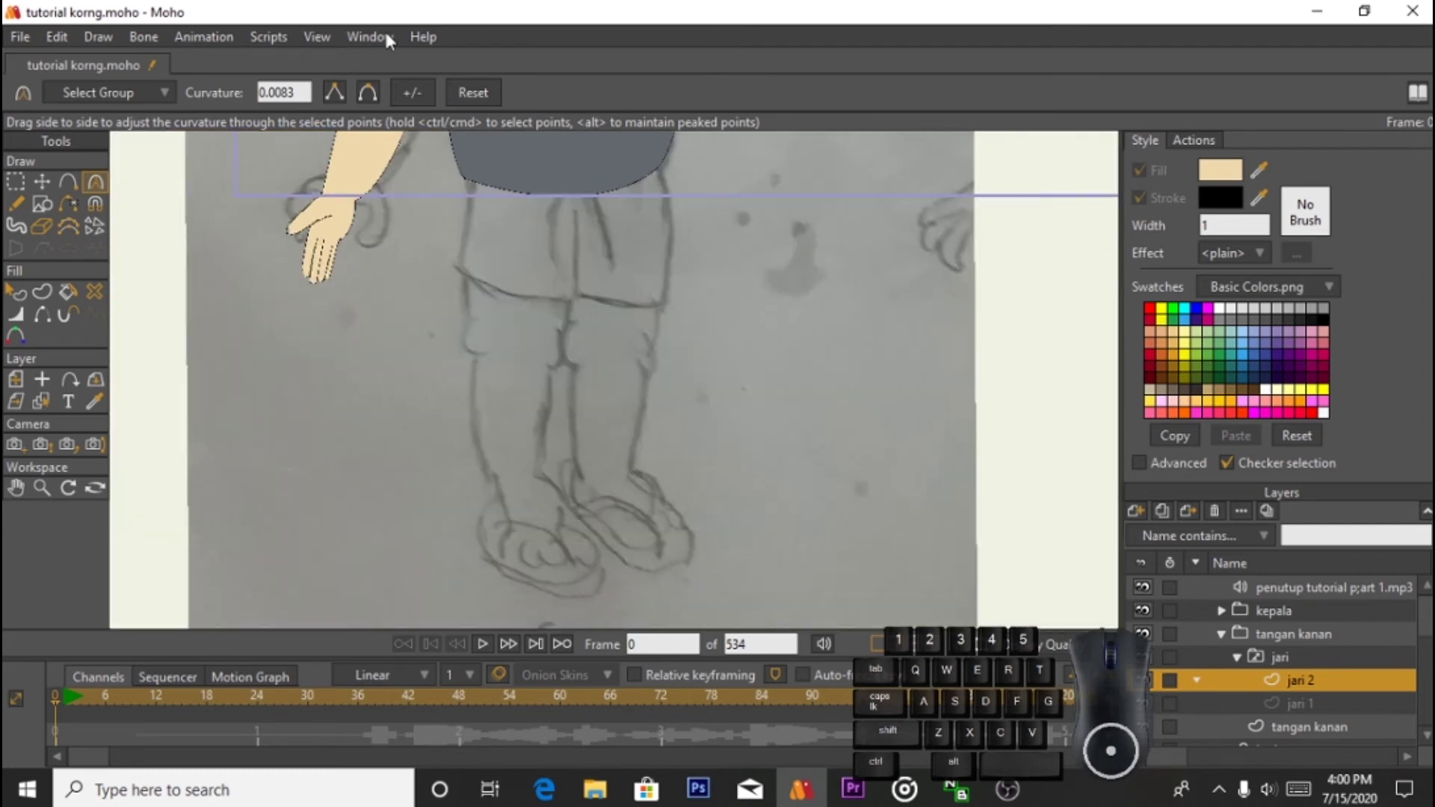
click(1308, 707)
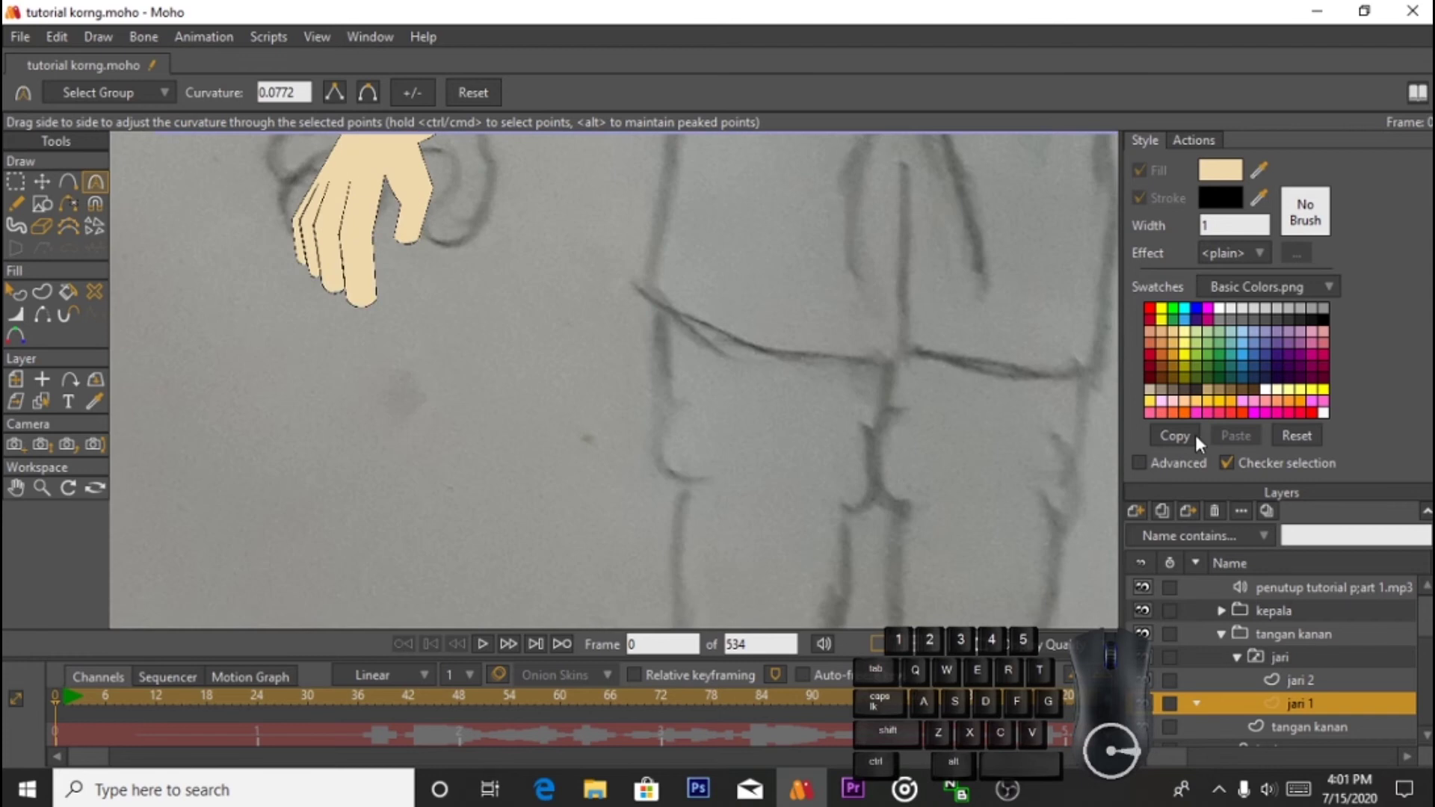
click(1300, 680)
key(ctrl+z)
scroll(432, 200, down, 4)
scroll(432, 200, up, 7)
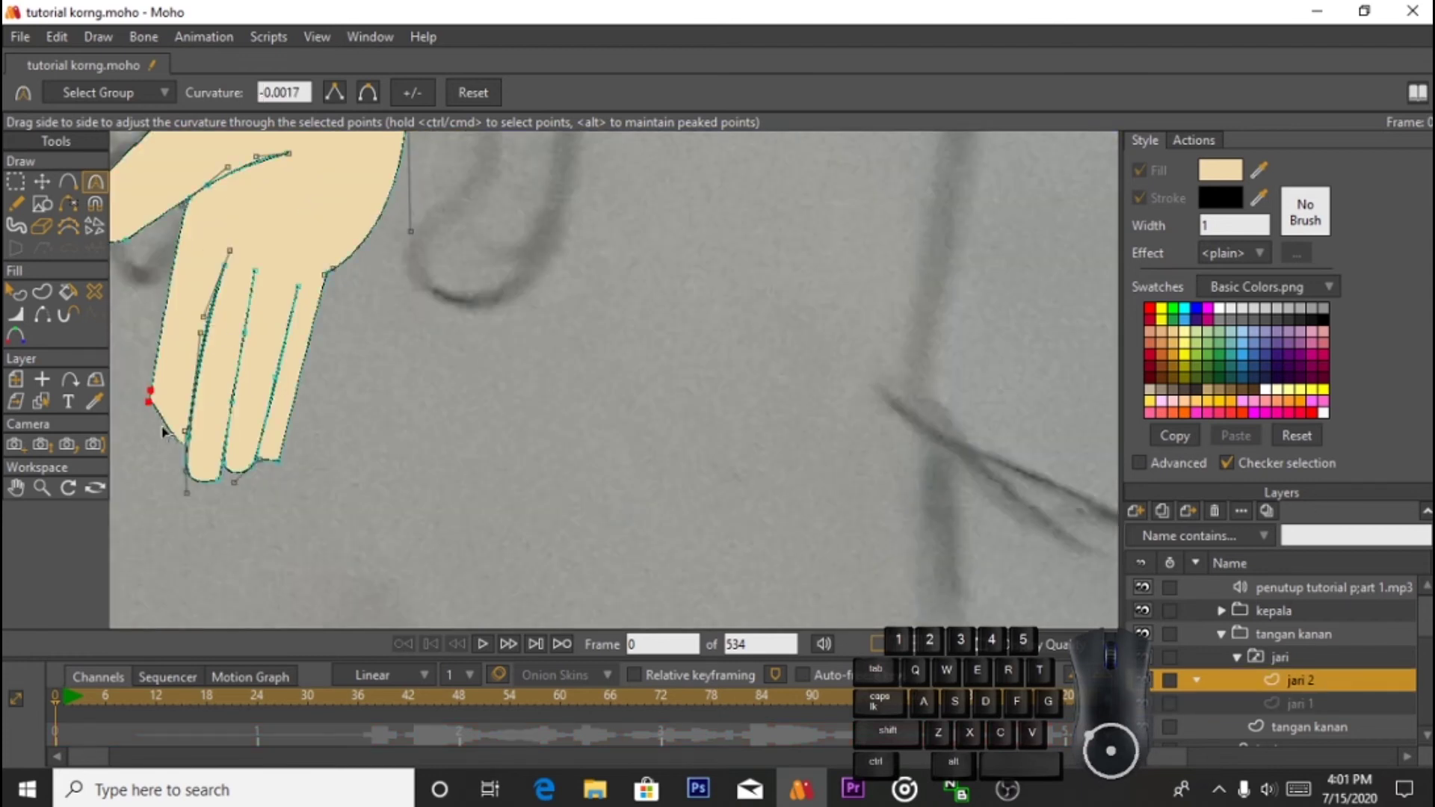
drag(152, 403, 149, 413)
Step: Move the inner edge points of the index fingertip to separate it from the middle finger
scroll(153, 424, up, 5)
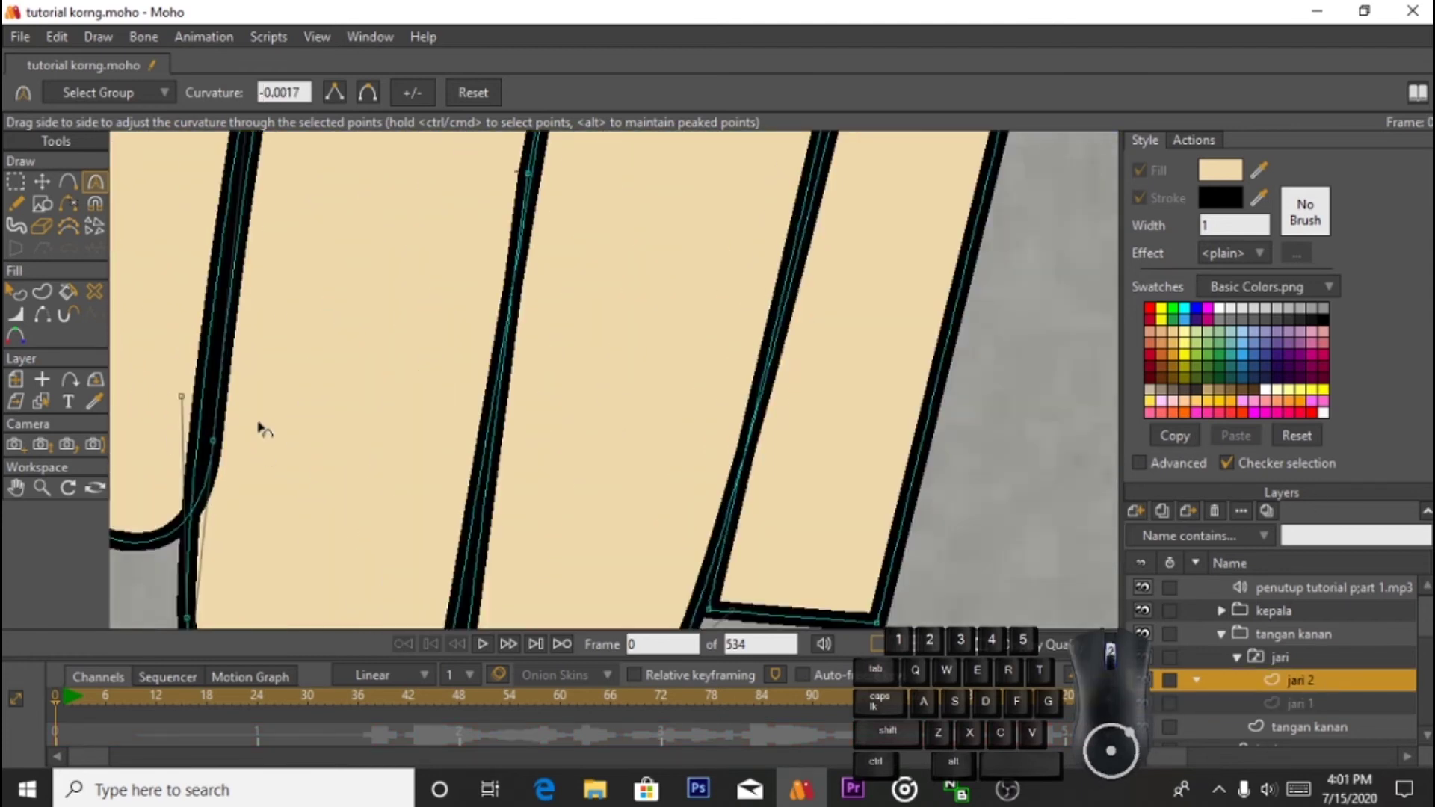
click(42, 182)
drag(195, 434, 210, 487)
scroll(203, 436, down, 7)
scroll(198, 441, up, 1)
drag(228, 231, 190, 221)
drag(208, 440, 192, 435)
drag(173, 216, 260, 183)
scroll(265, 216, down, 6)
scroll(262, 286, up, 6)
Step: Reposition the crease between the index and middle fingers and close the gap down to the index fingertip
drag(228, 312, 246, 511)
click(205, 282)
key(space)
drag(248, 344, 260, 349)
drag(295, 253, 310, 238)
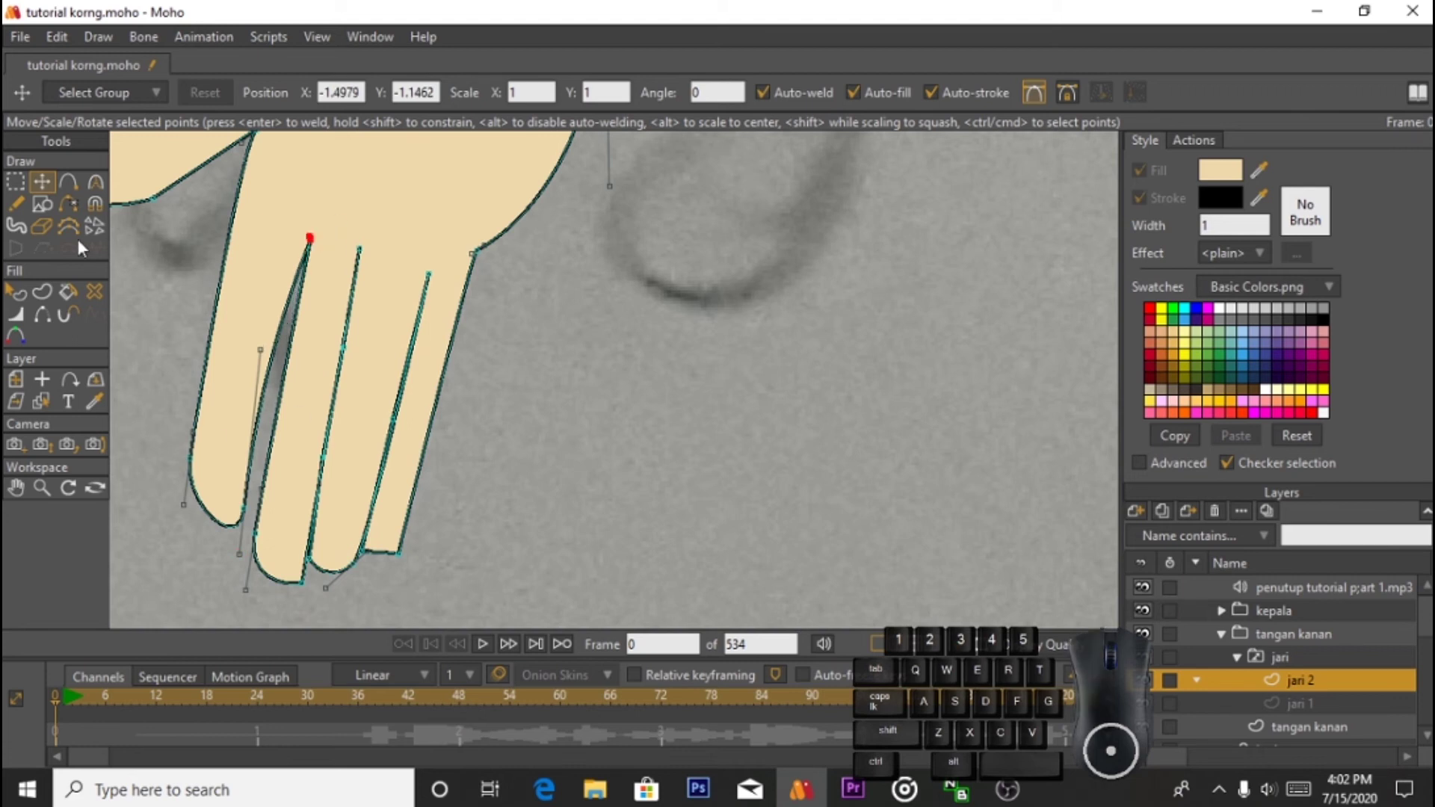
ctrl+click(280, 371)
drag(245, 427, 255, 515)
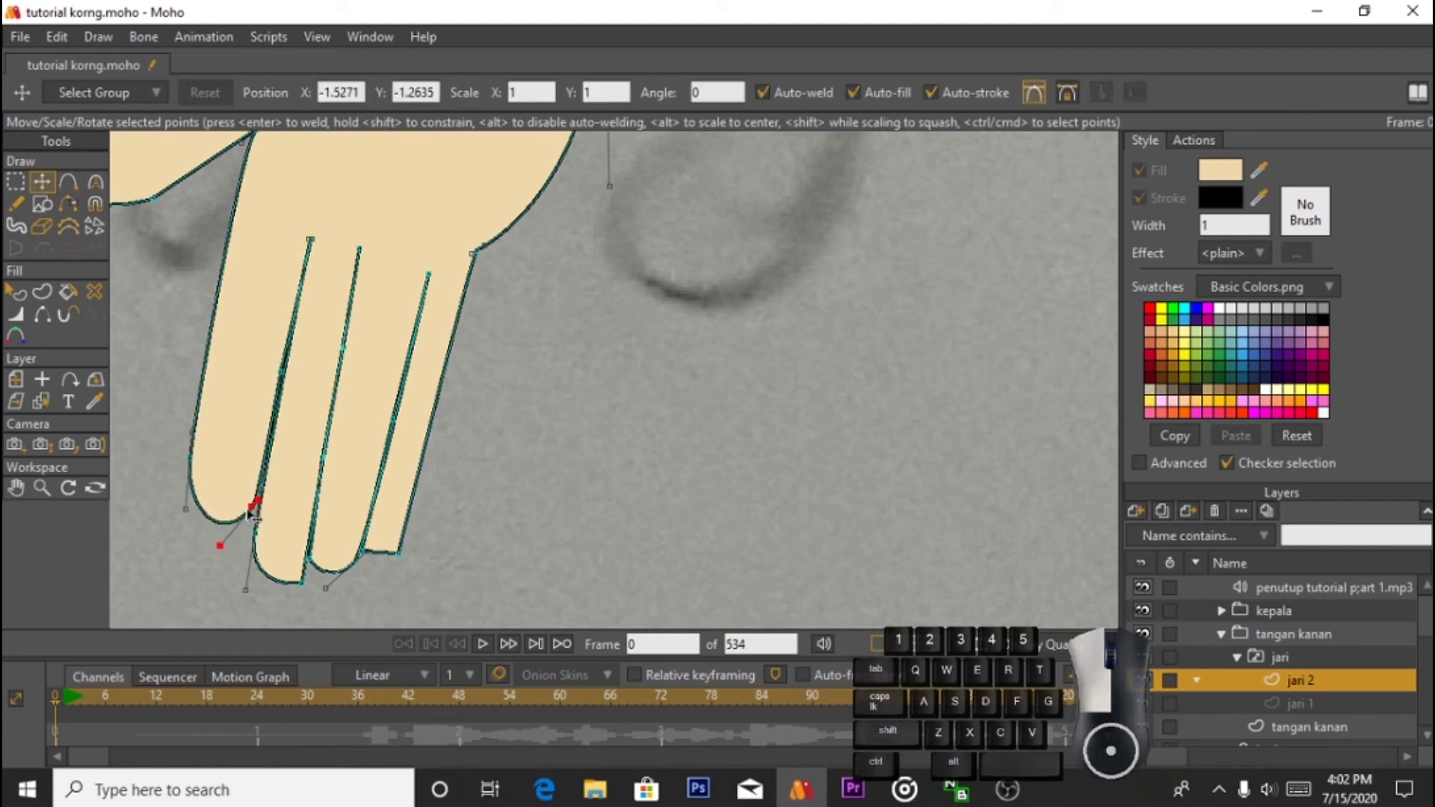
Step: Adjust the curvature of the middle fingertip and move its points into a longer, rounded tip
click(302, 582)
key(c)
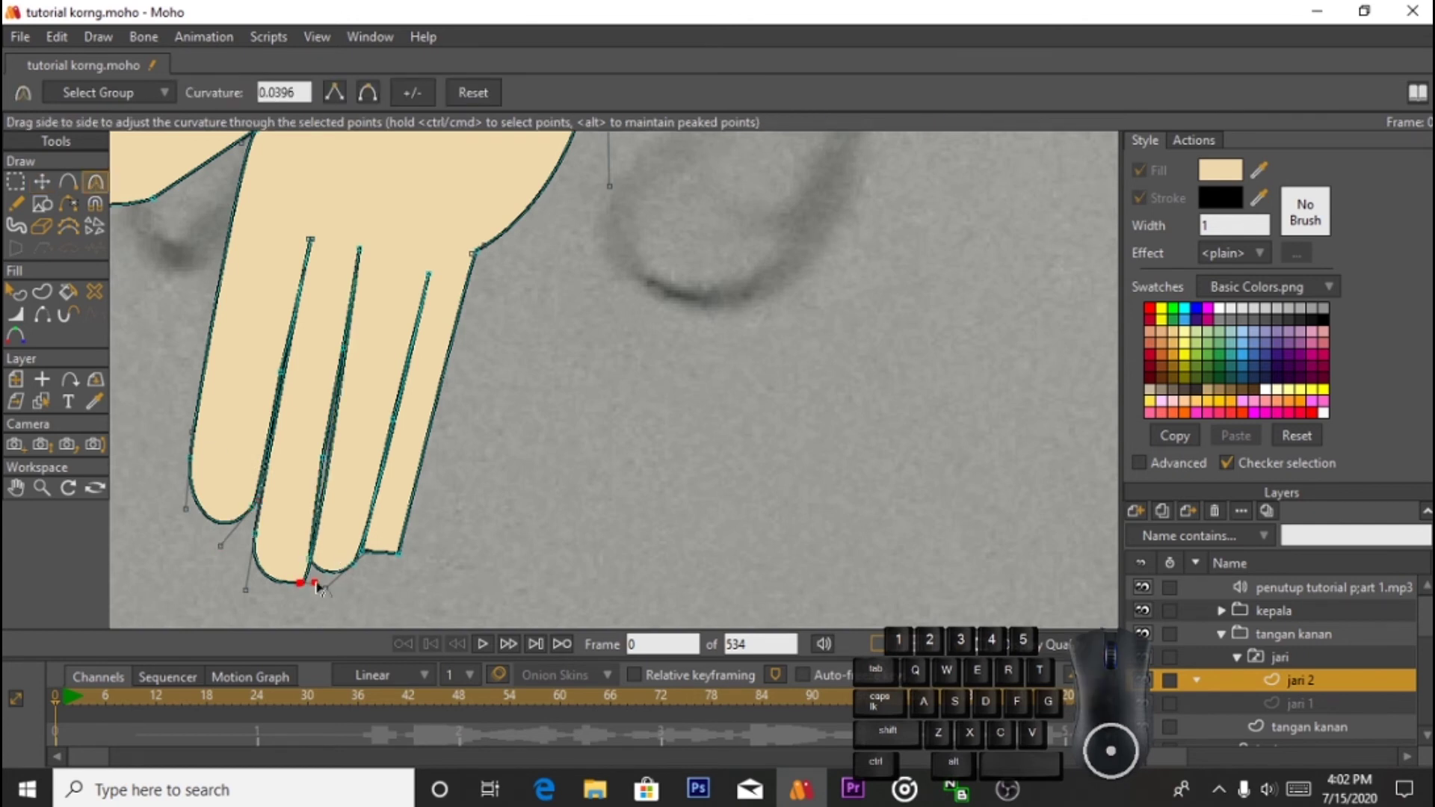
drag(246, 595, 250, 647)
drag(249, 647, 281, 639)
click(42, 182)
drag(260, 550, 250, 589)
drag(262, 590, 249, 404)
drag(289, 470, 261, 440)
scroll(284, 335, down, 2)
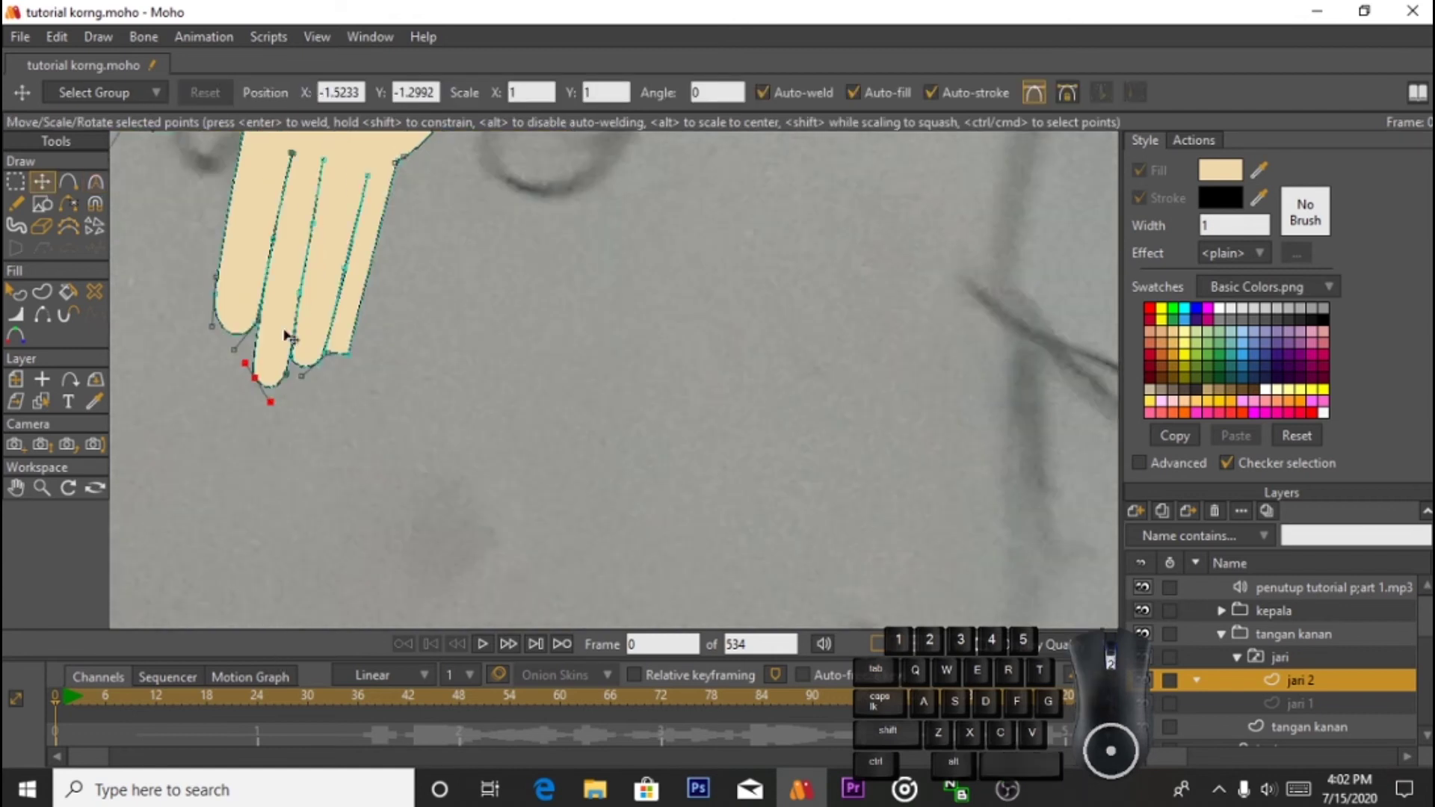
Step: Round the squared tip of the little finger with the Curvature tool
scroll(286, 335, down, 5)
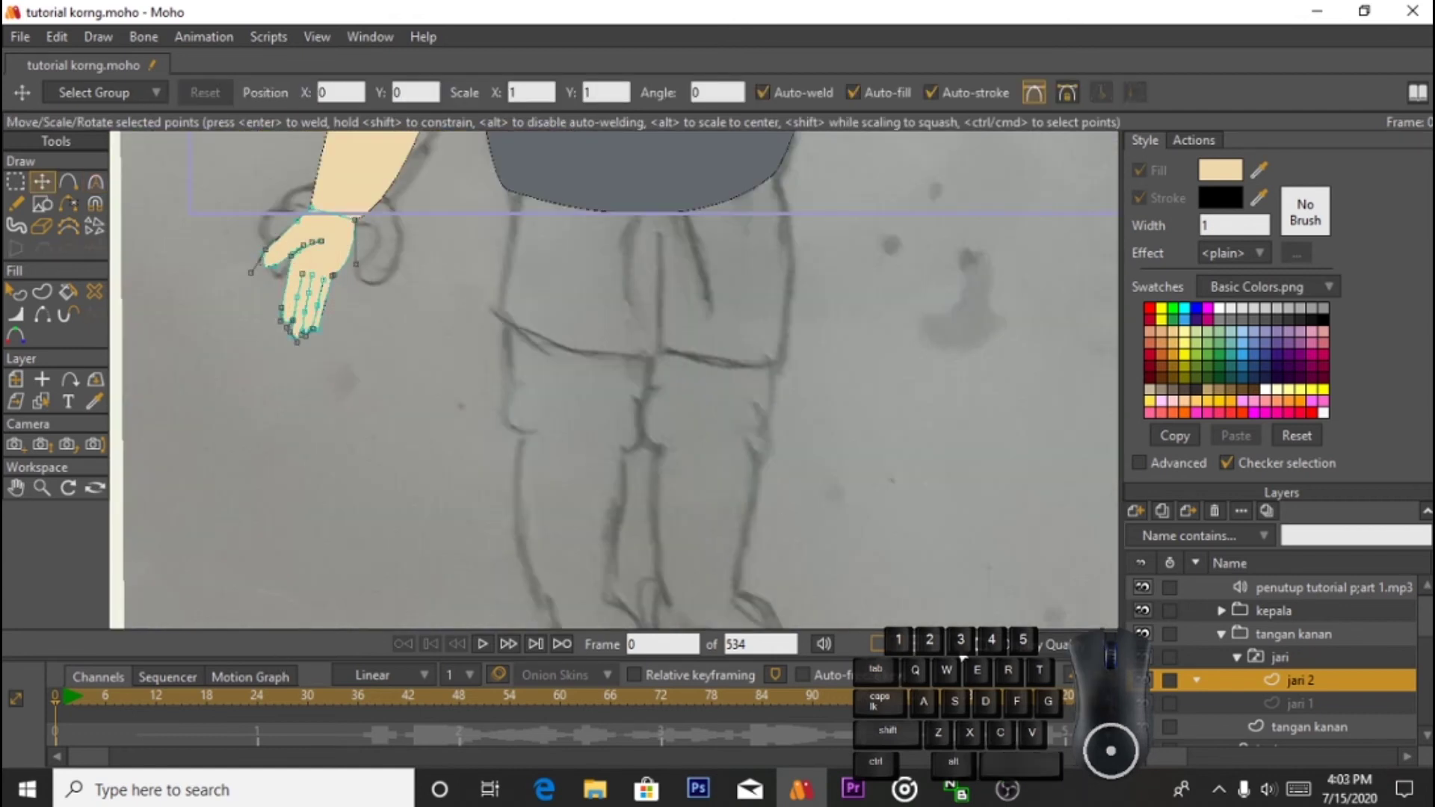
scroll(404, 359, up, 4)
scroll(352, 394, up, 6)
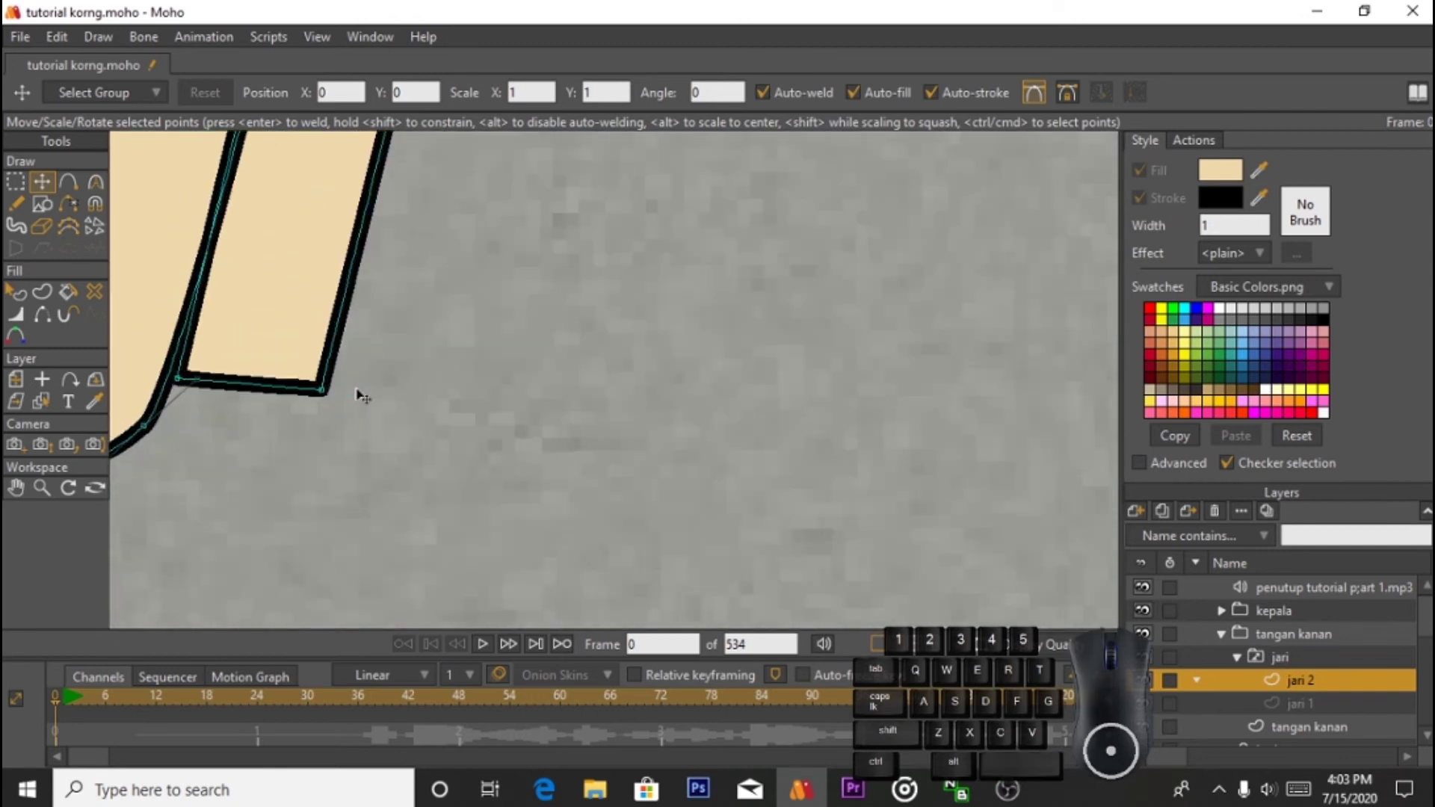
click(96, 181)
drag(323, 391, 387, 419)
drag(312, 396, 222, 485)
scroll(397, 362, down, 5)
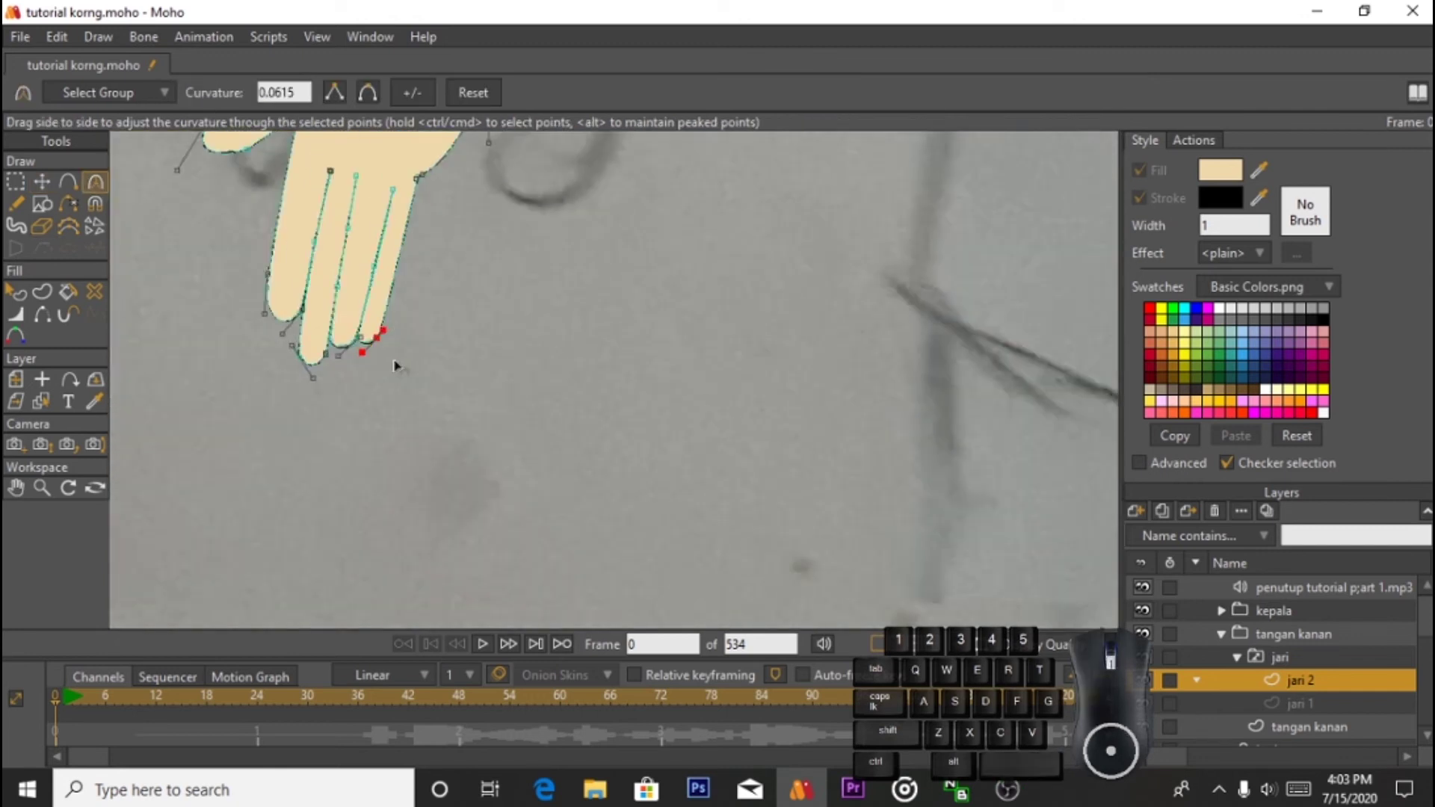
Step: Draw a freehand palm crease across the bases of the fingers
scroll(368, 266, up, 3)
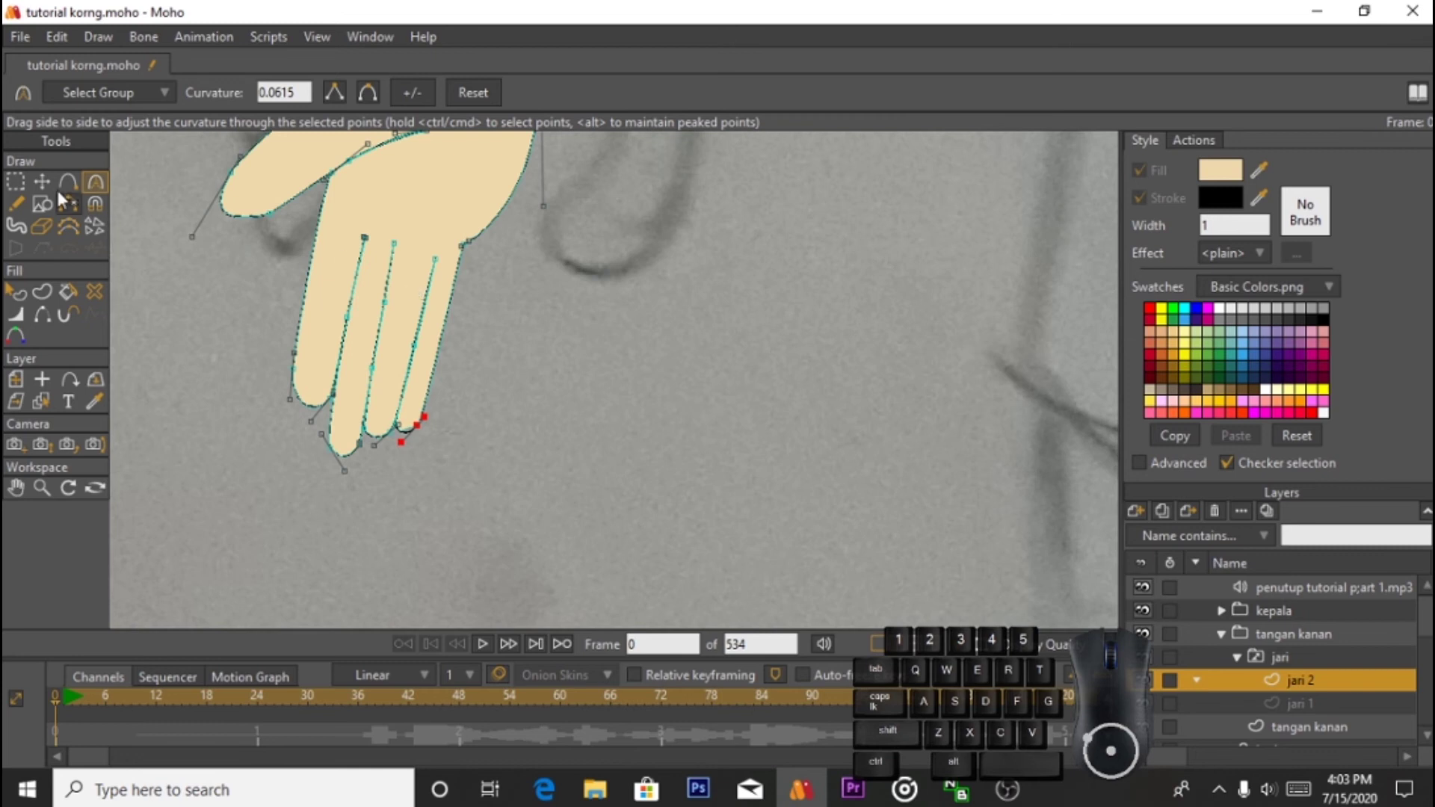
click(15, 206)
drag(342, 211, 433, 239)
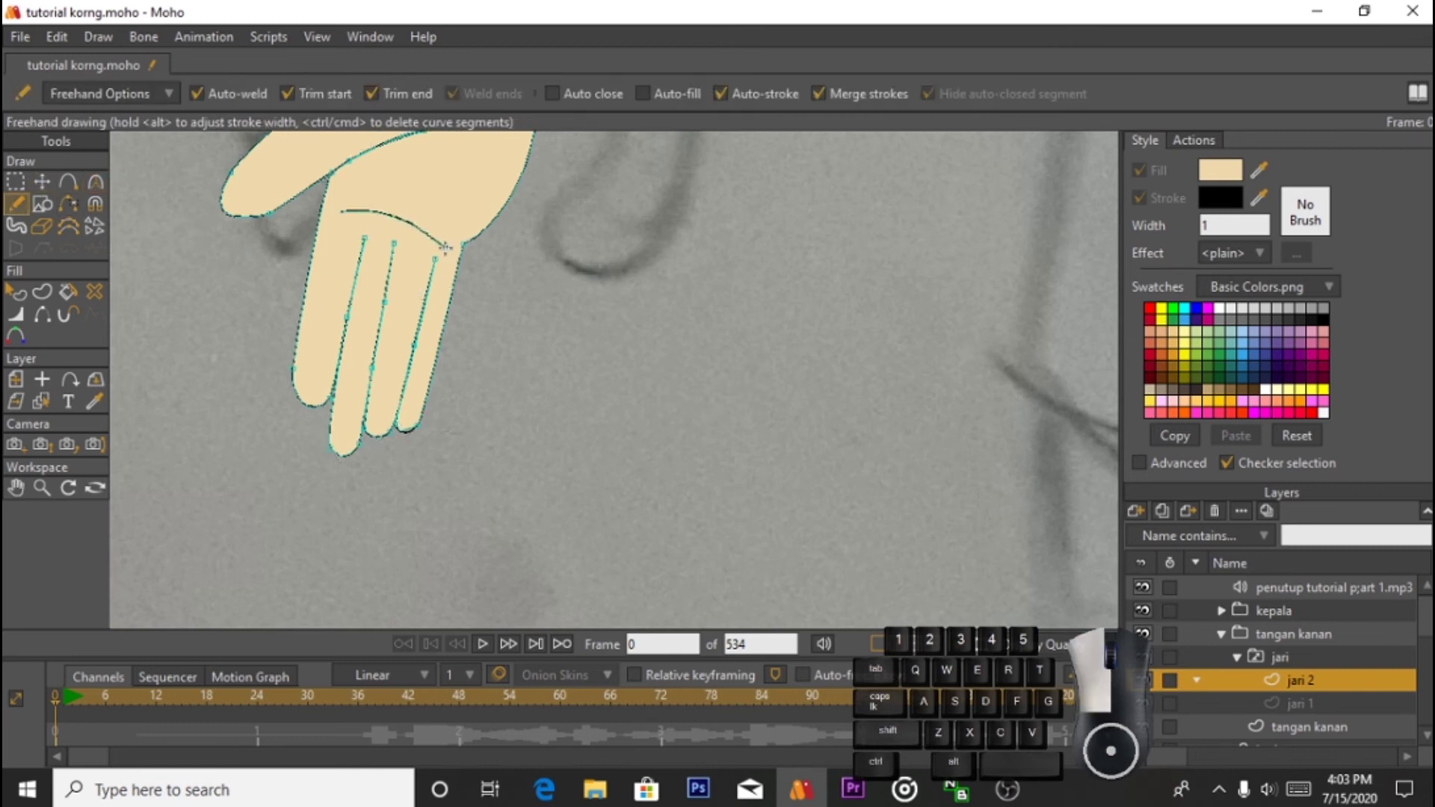
Step: Reposition the palm crease's points to shape its curve above the finger bases
key(t)
scroll(434, 223, up, 3)
drag(427, 216, 412, 282)
drag(213, 237, 210, 251)
scroll(423, 255, up, 2)
drag(340, 234, 333, 227)
scroll(266, 230, up, 2)
drag(667, 254, 665, 232)
drag(234, 192, 231, 235)
Step: Align the tops of the finger dividing lines with the palm crease and adjust the crease's little-finger end
click(500, 245)
drag(499, 245, 499, 277)
drag(540, 199, 535, 263)
drag(873, 383, 872, 363)
drag(905, 369, 925, 369)
scroll(836, 274, down, 2)
drag(846, 322, 856, 307)
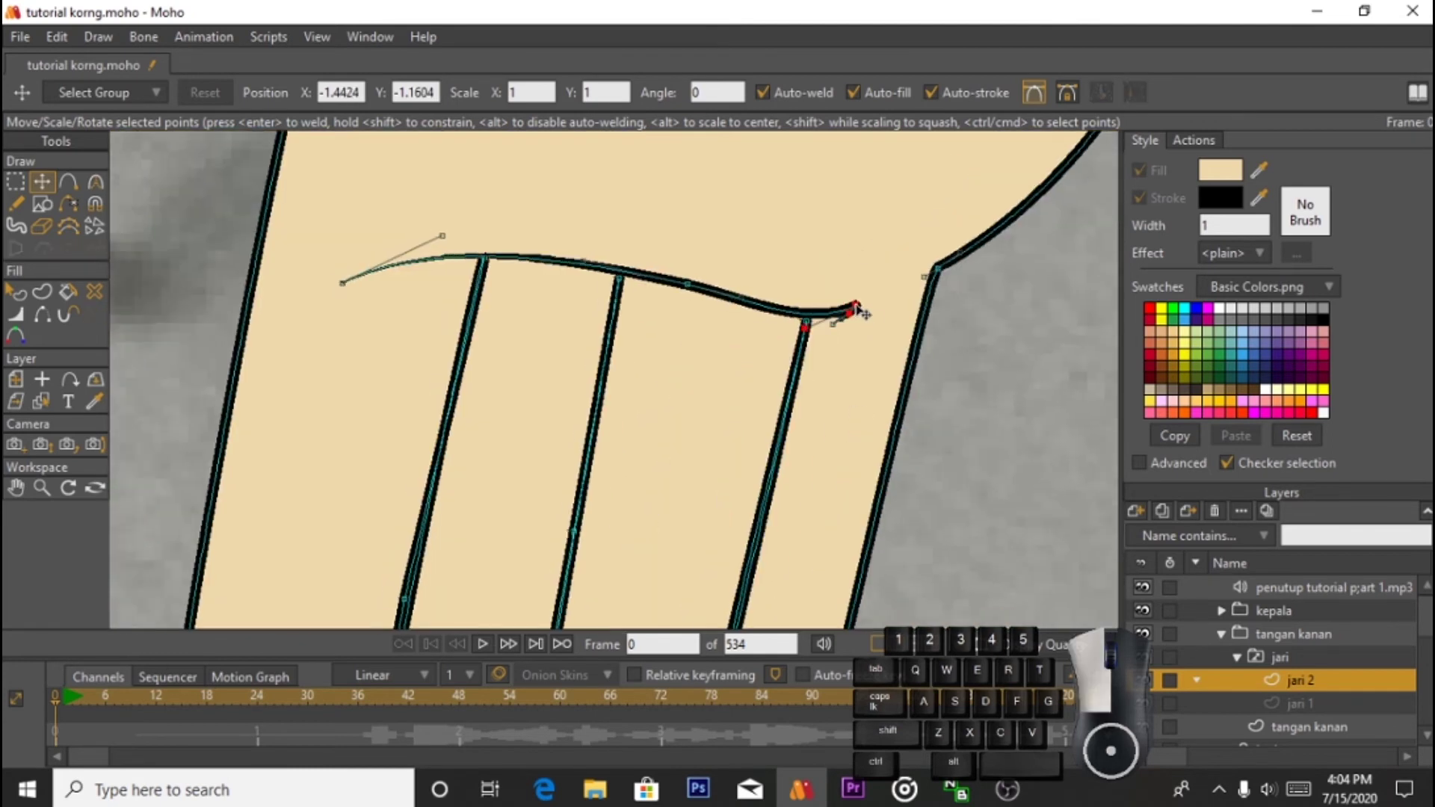
Step: Switch between the jari 1 and jari 2 layers to compare the two hand poses
scroll(859, 312, down, 6)
key(ctrl+a)
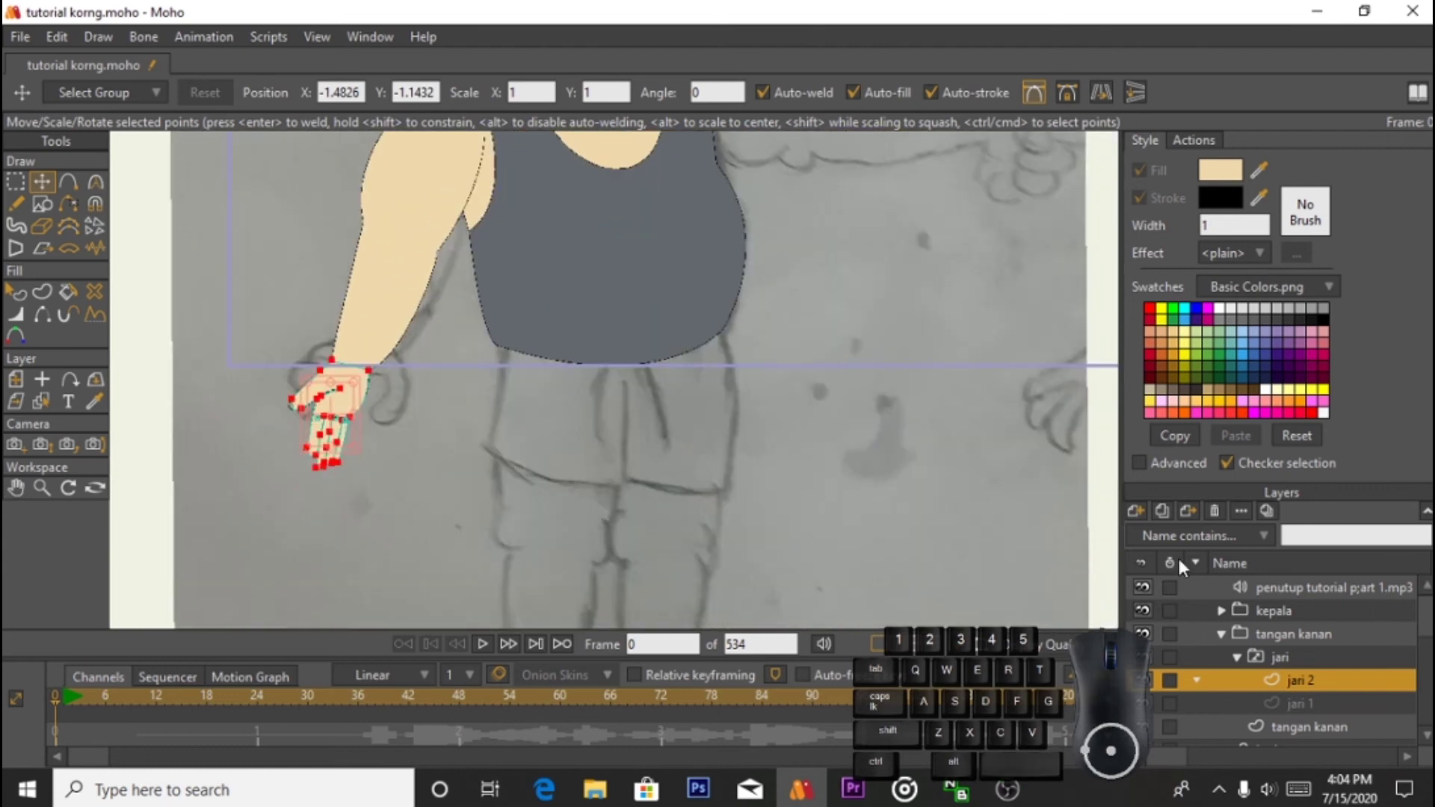
click(1299, 703)
click(1321, 679)
click(1320, 699)
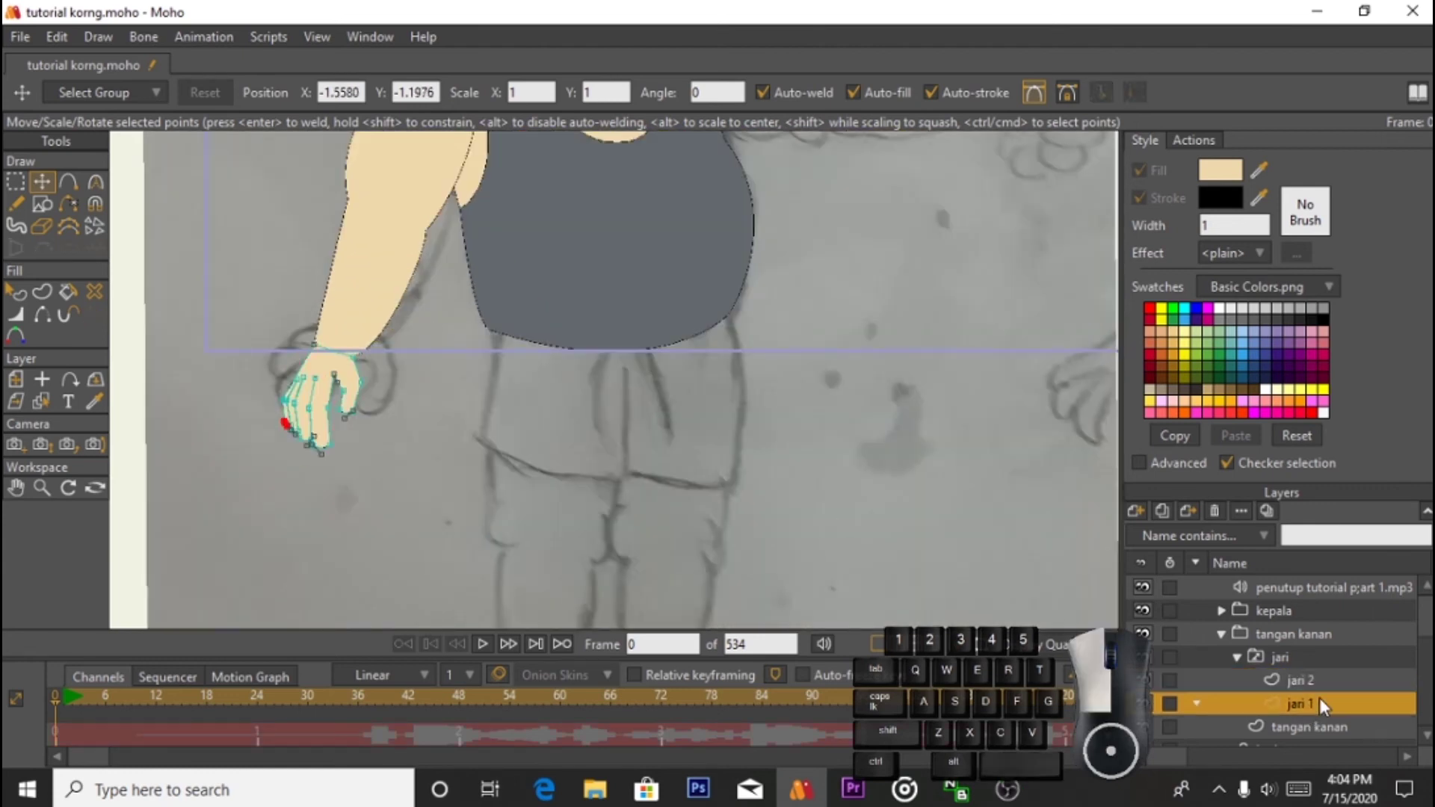
click(1298, 681)
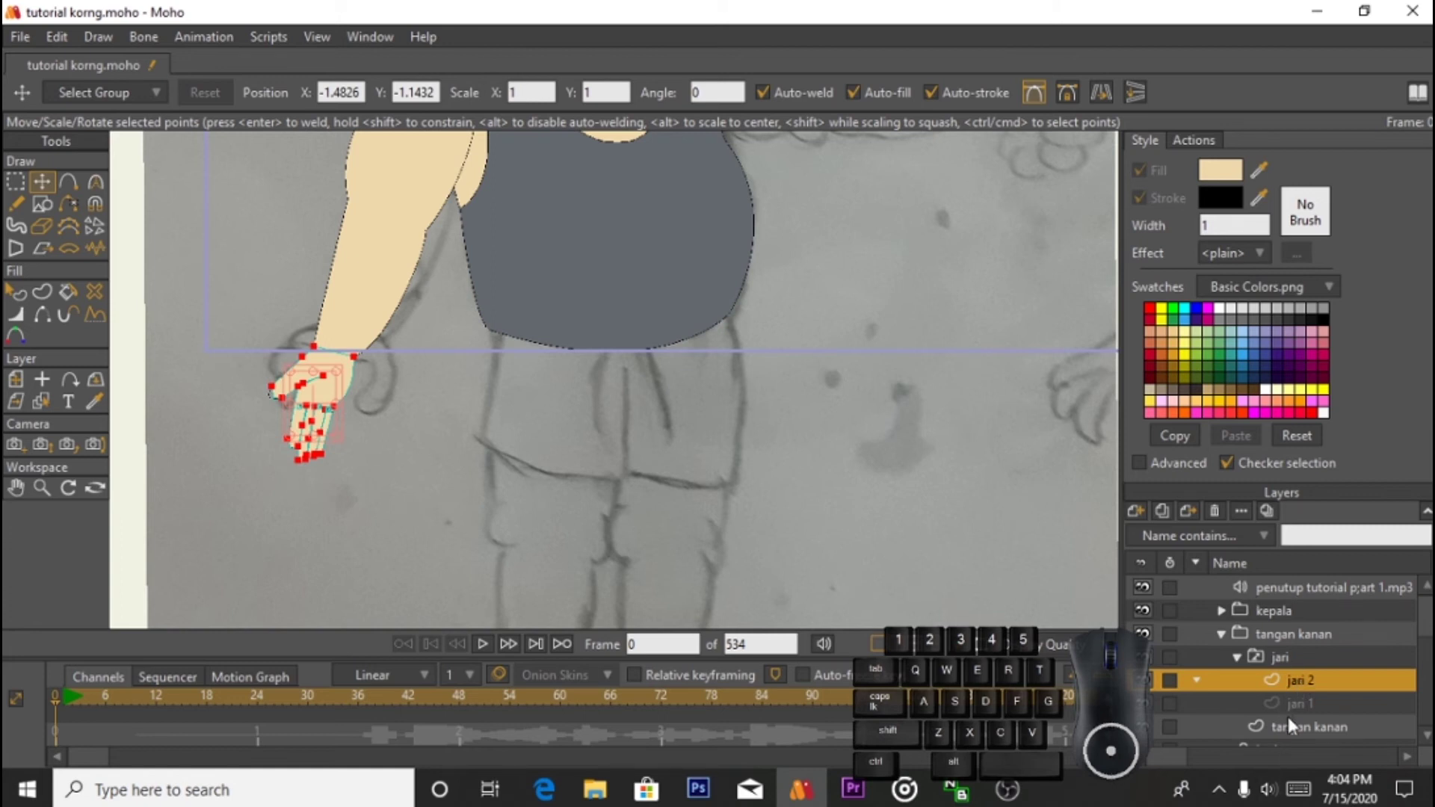
Step: Duplicate the jari 1 layer for another hand pose and accept the suggested name
click(1298, 703)
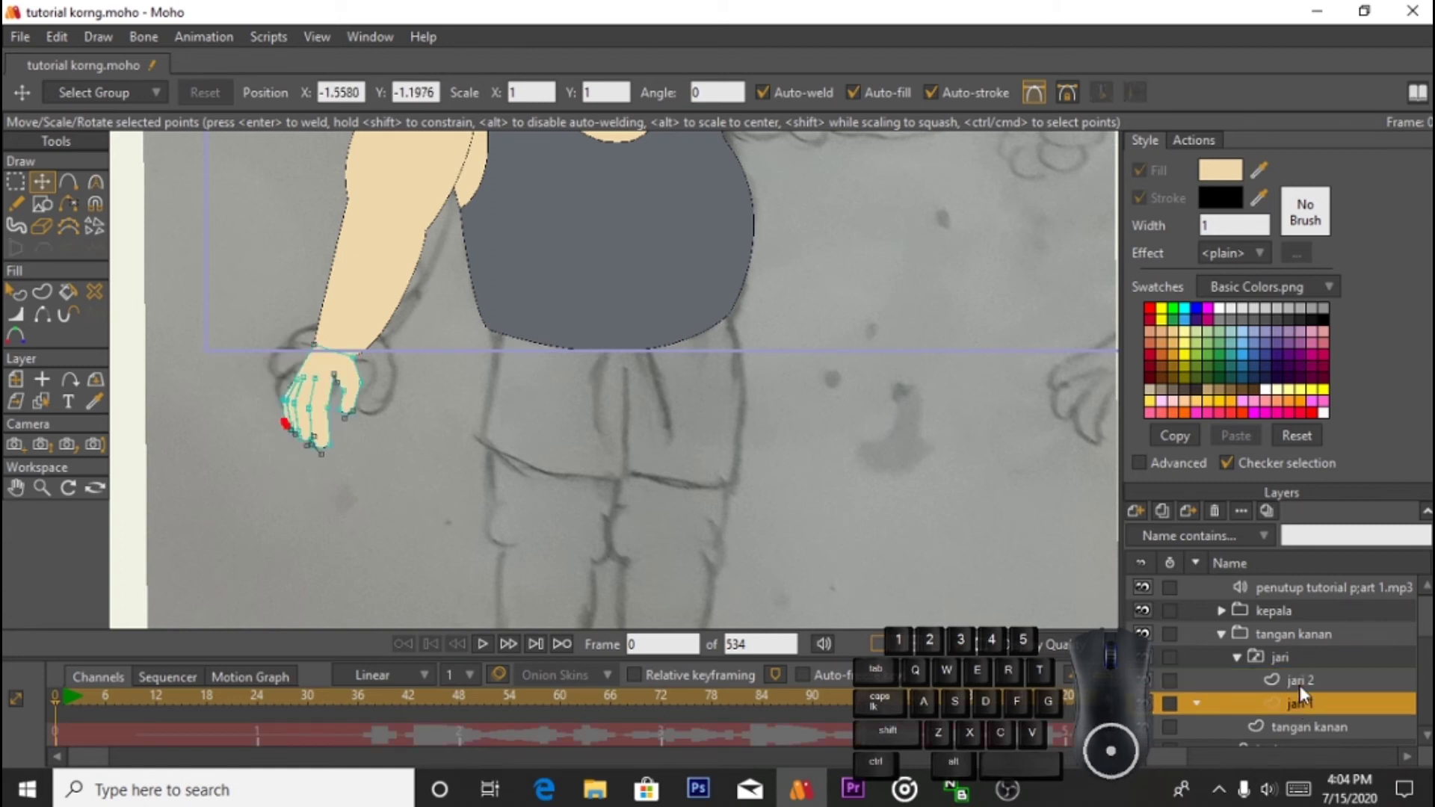
click(1171, 511)
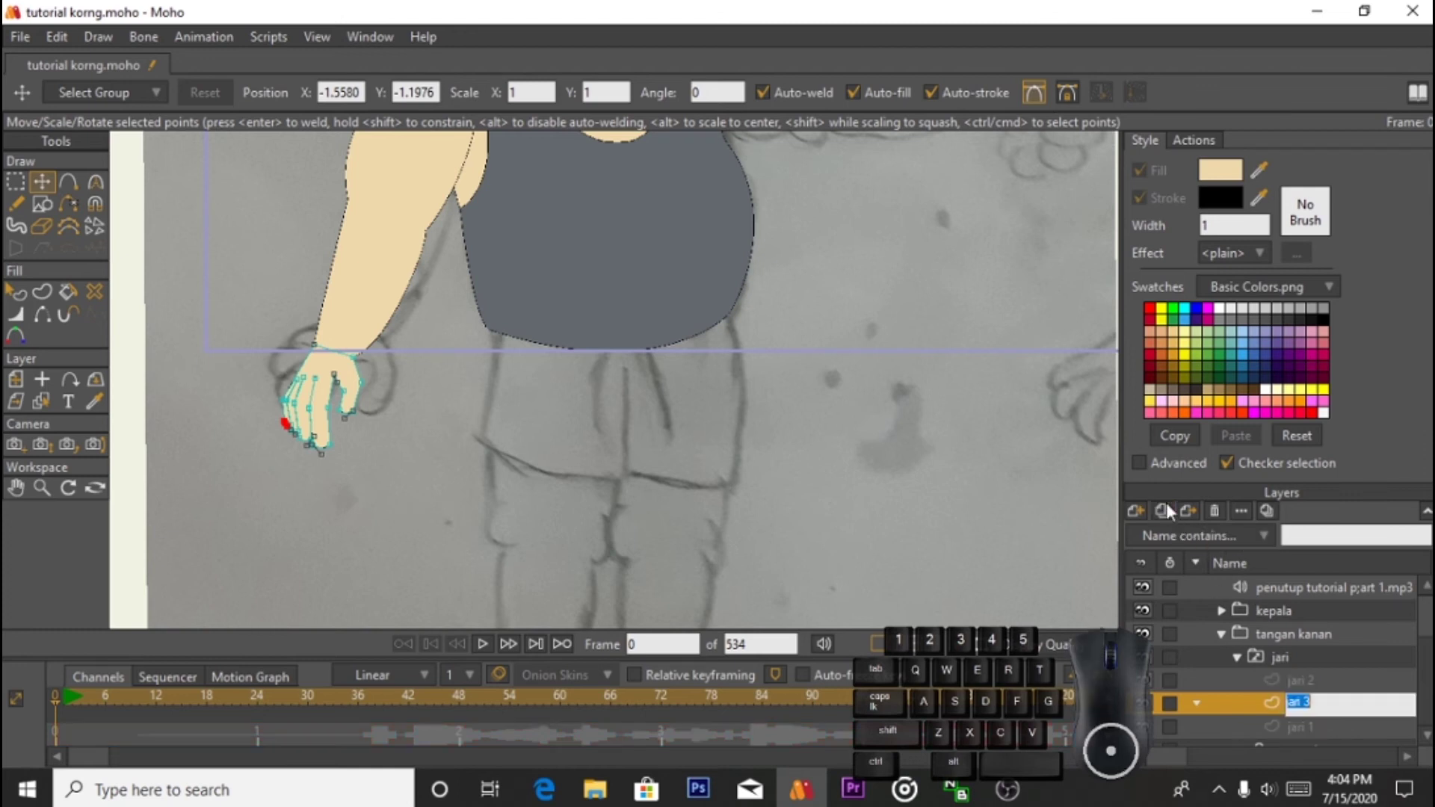
key(Return)
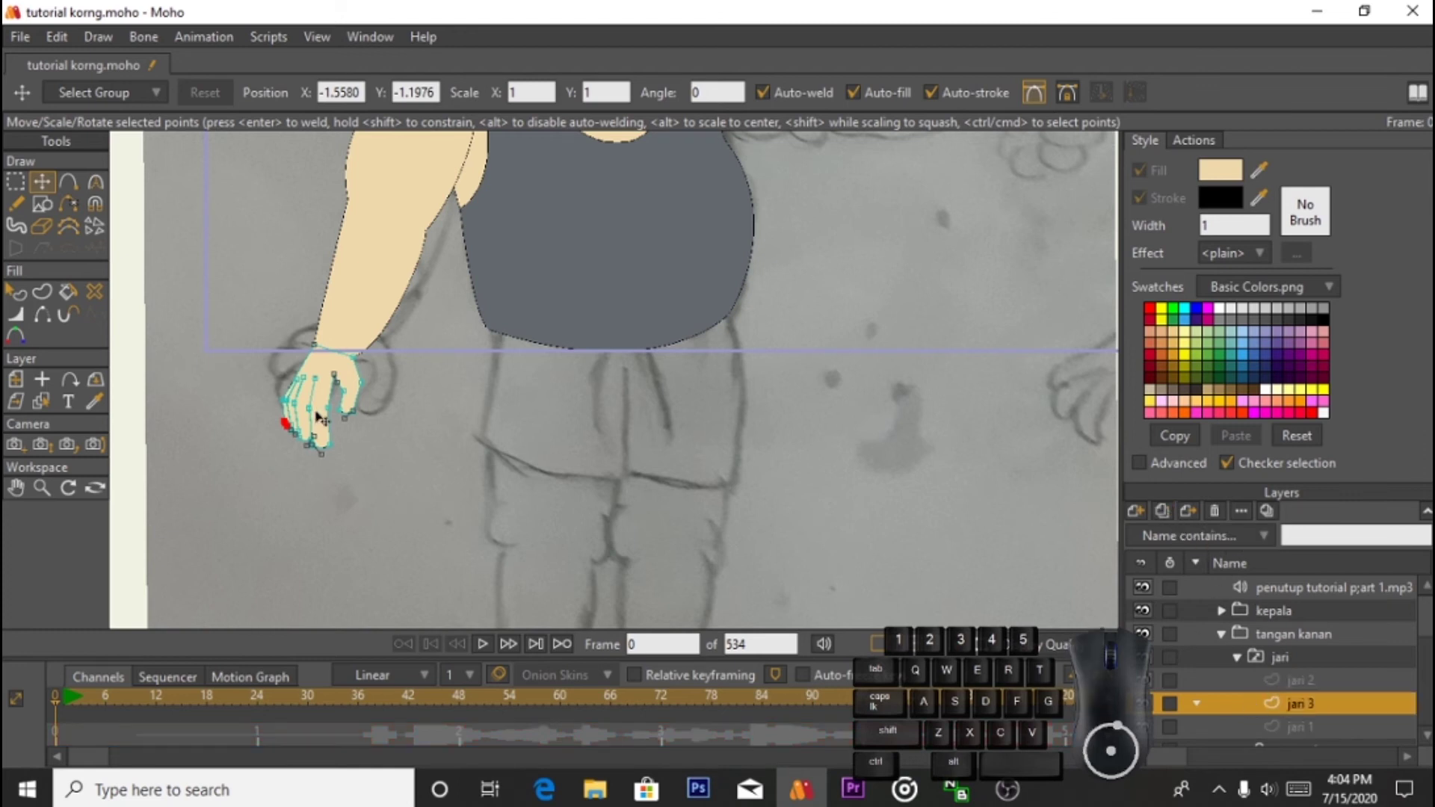
Step: Move the index finger's tip and thumb-side edge points in jari 3 to bring the finger closer to the thumb
scroll(377, 416, up, 1)
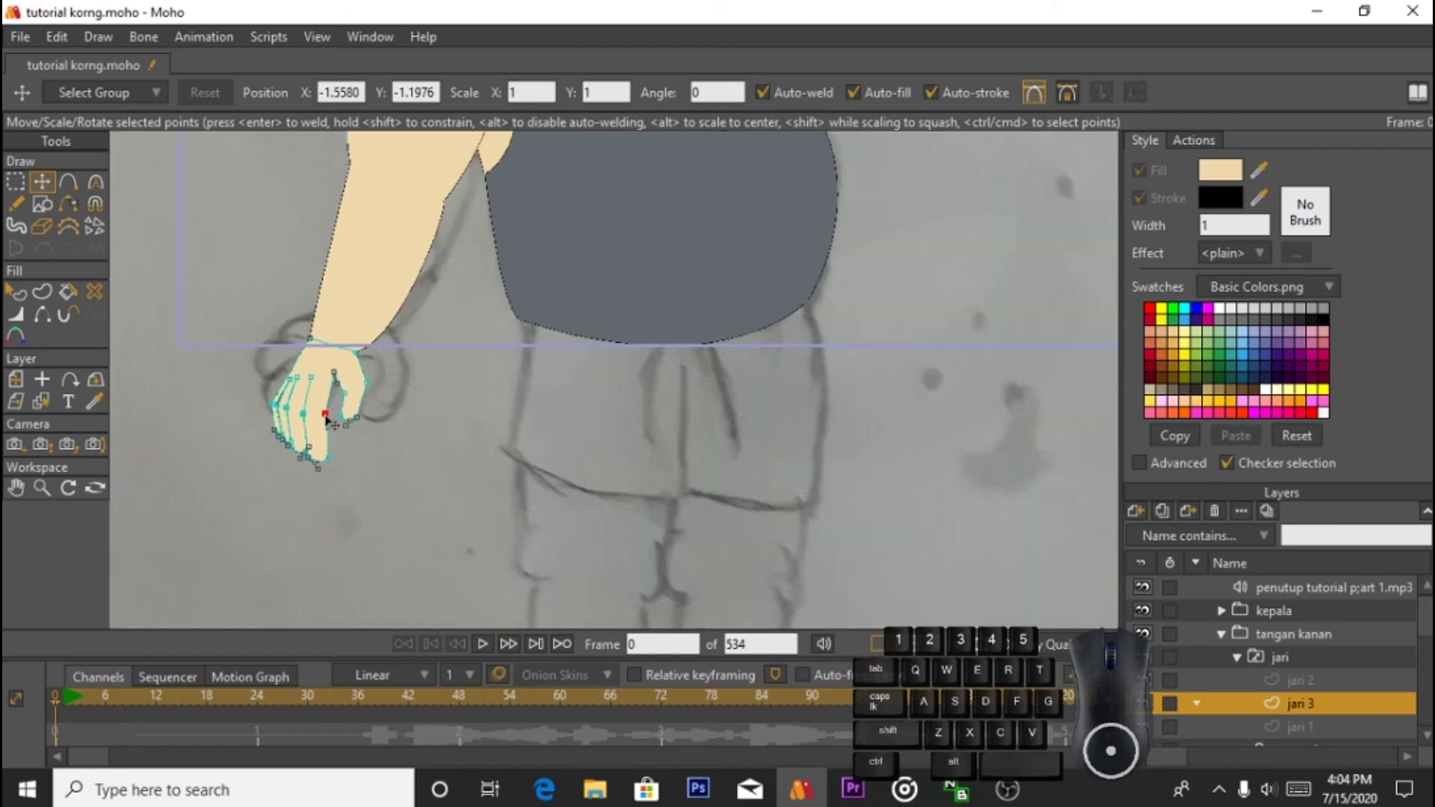
drag(342, 458, 342, 414)
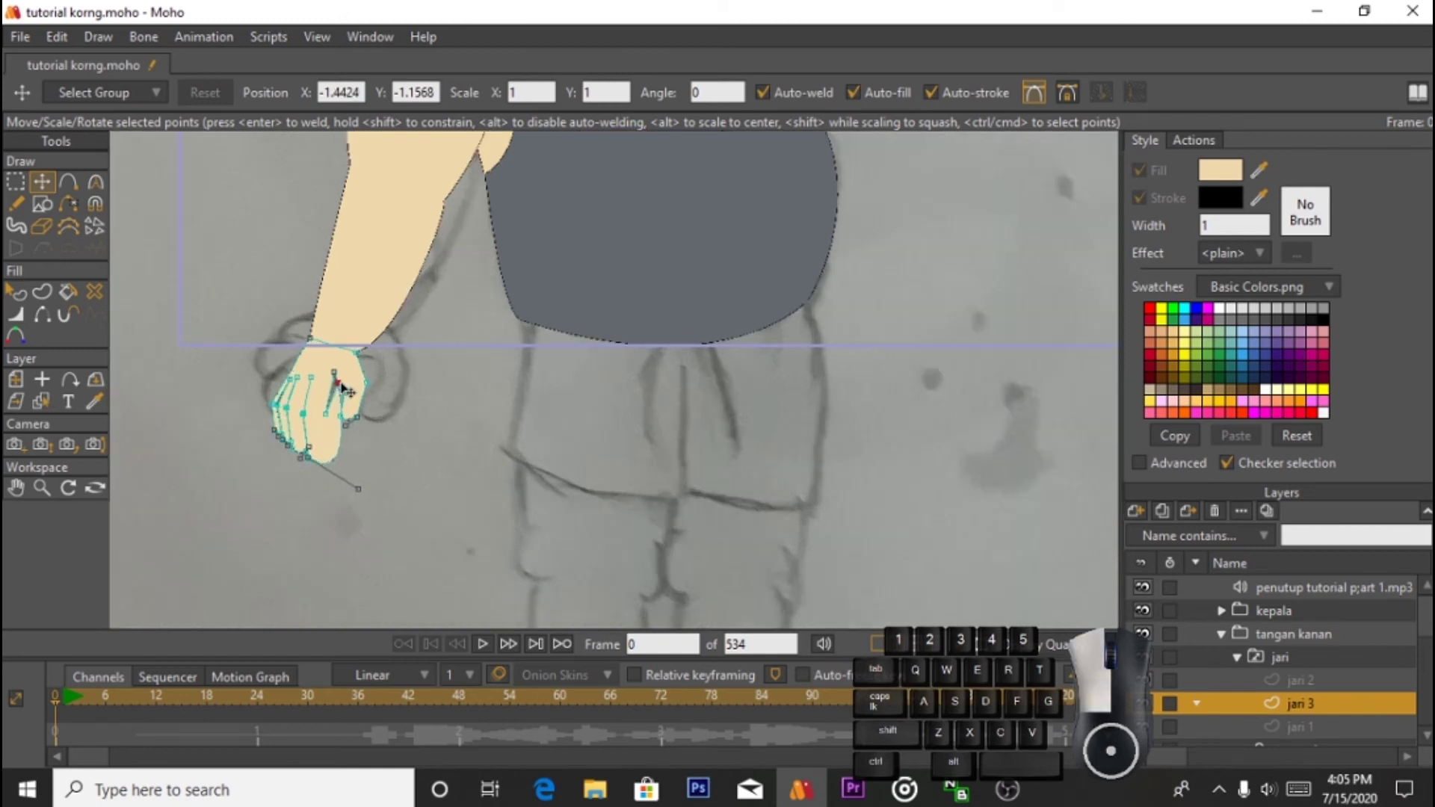
scroll(358, 457, up, 4)
key(a)
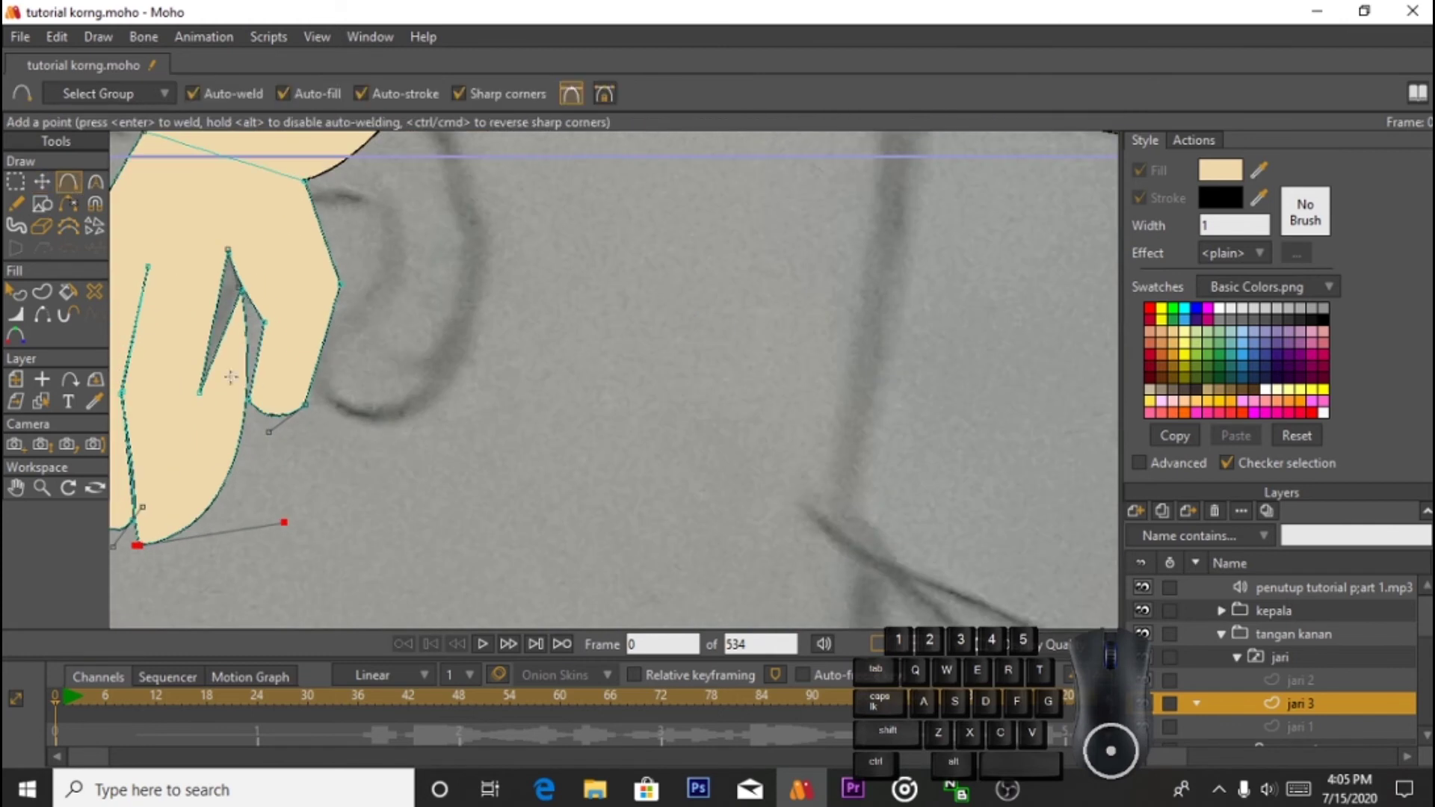
key(t)
scroll(245, 302, up, 4)
drag(243, 280, 221, 275)
scroll(252, 270, down, 2)
key(ctrl+z)
click(239, 275)
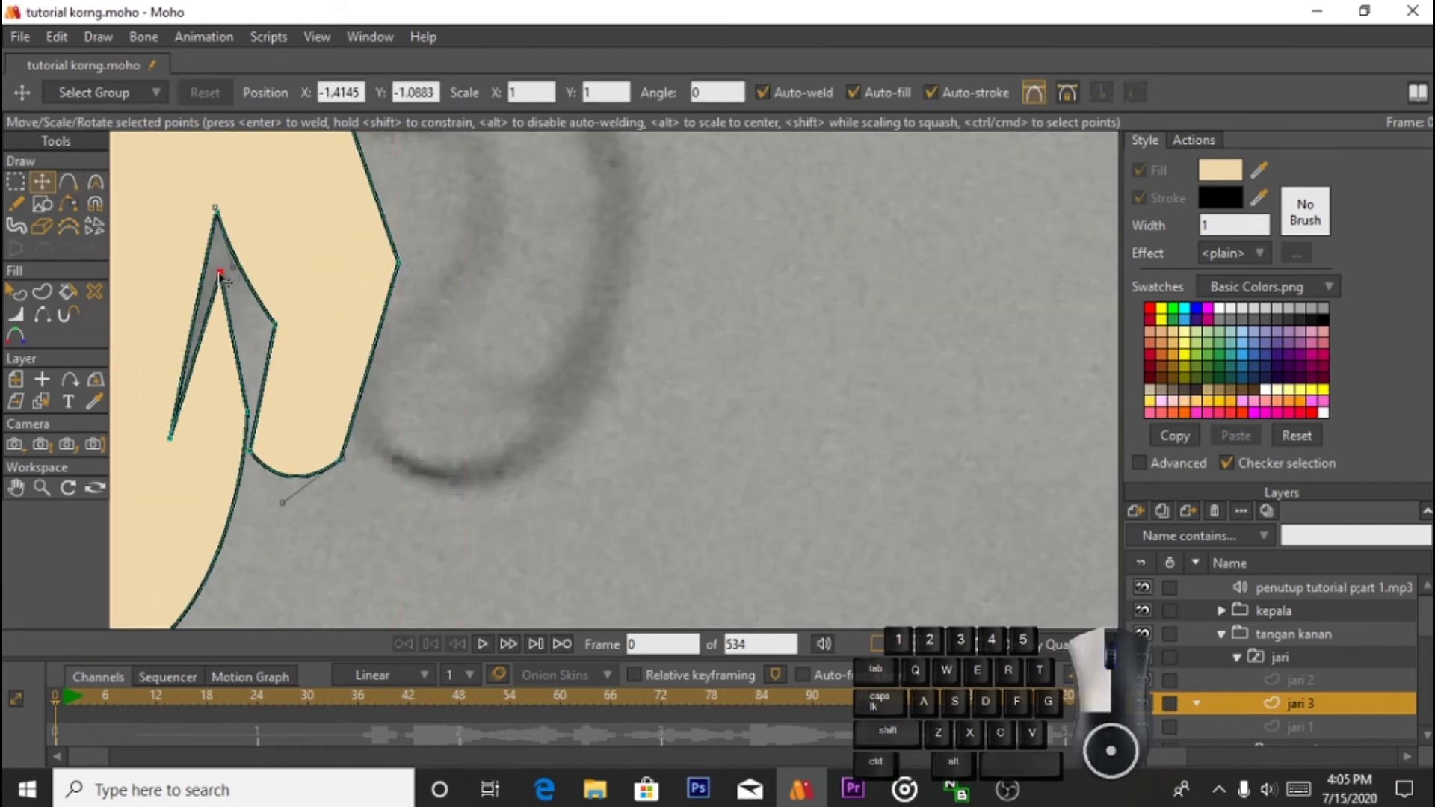
drag(247, 410, 238, 244)
Step: Add a point on the index finger's thumb-side edge, pull it to the thumb, and reposition the fingertip
scroll(243, 261, up, 5)
scroll(245, 259, down, 4)
click(68, 182)
click(257, 390)
click(42, 181)
drag(257, 390, 288, 338)
scroll(299, 426, down, 5)
drag(304, 528, 210, 552)
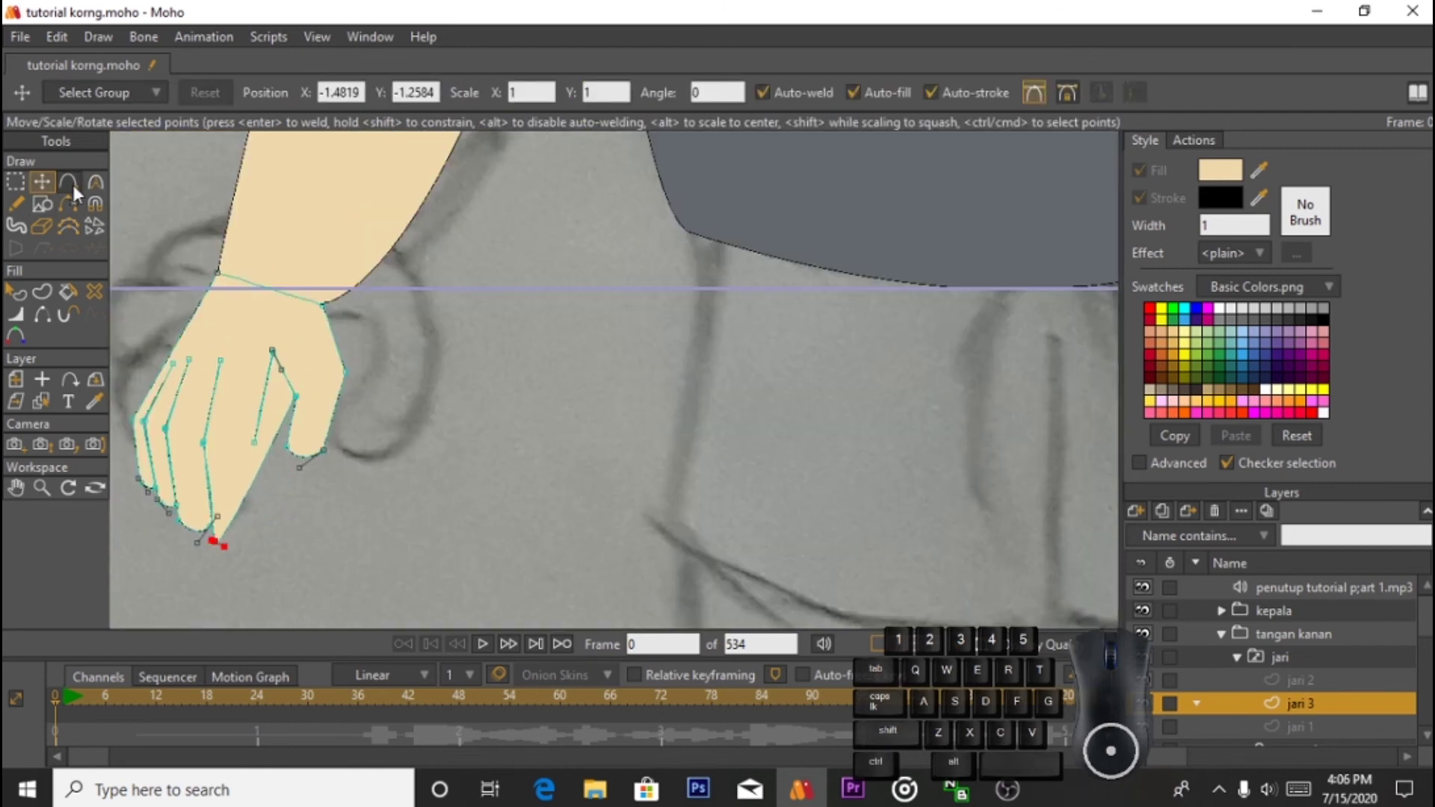
Step: Add another point on the index finger's thumb-side edge and pull the thumb and index fingertips in towards the palm
click(68, 181)
scroll(330, 466, up, 4)
key(g)
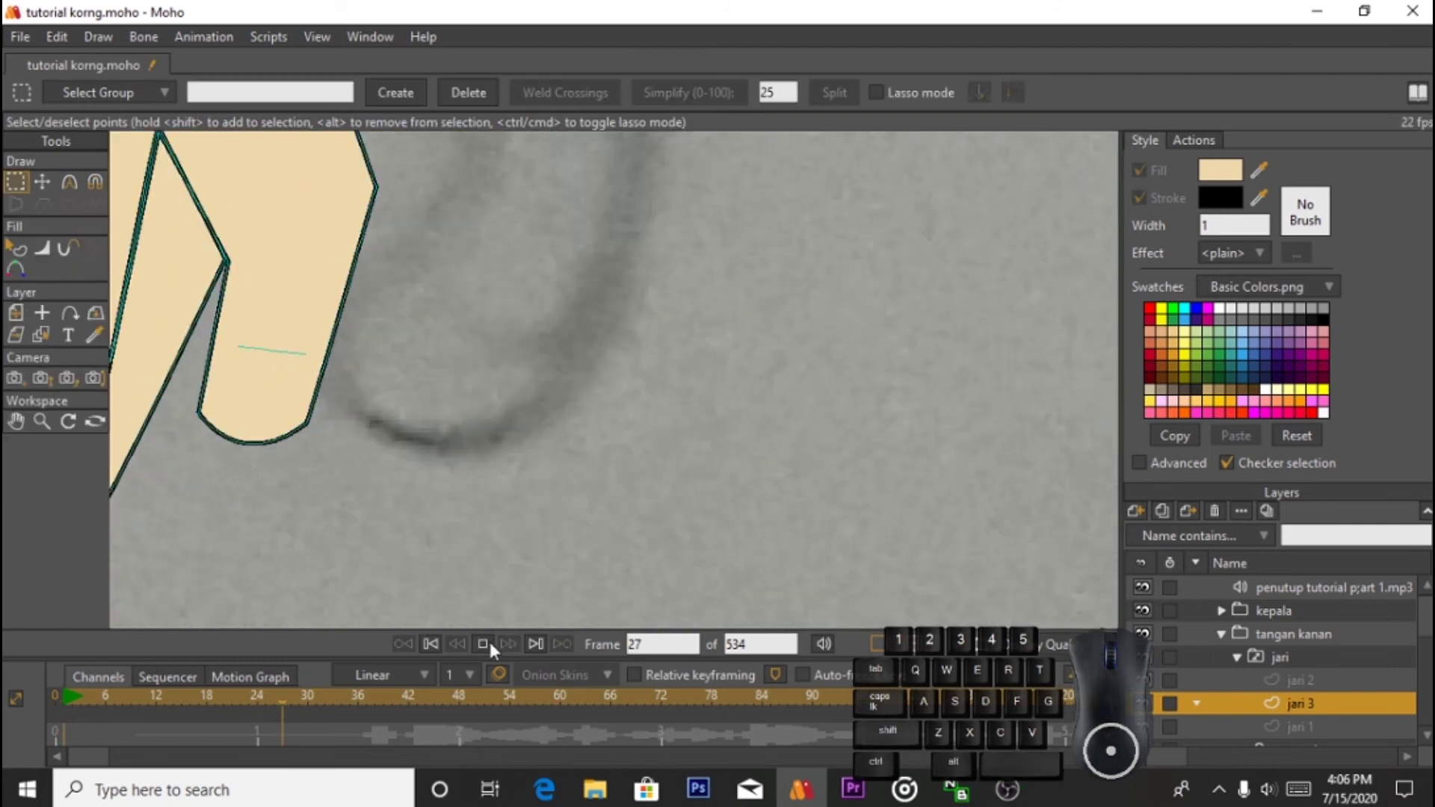
key(t)
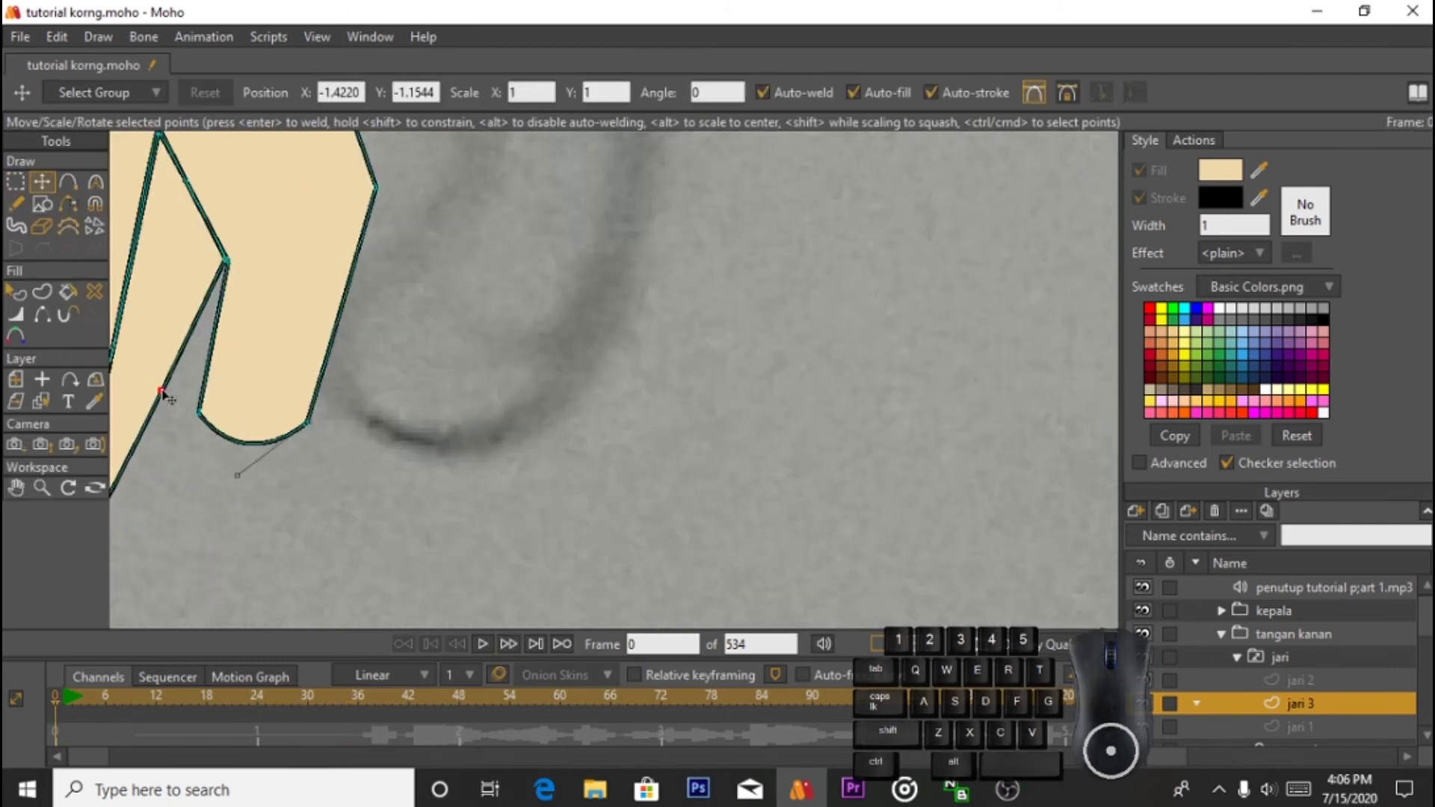
scroll(306, 381, down, 3)
drag(304, 377, 287, 366)
drag(204, 469, 270, 408)
drag(240, 410, 214, 410)
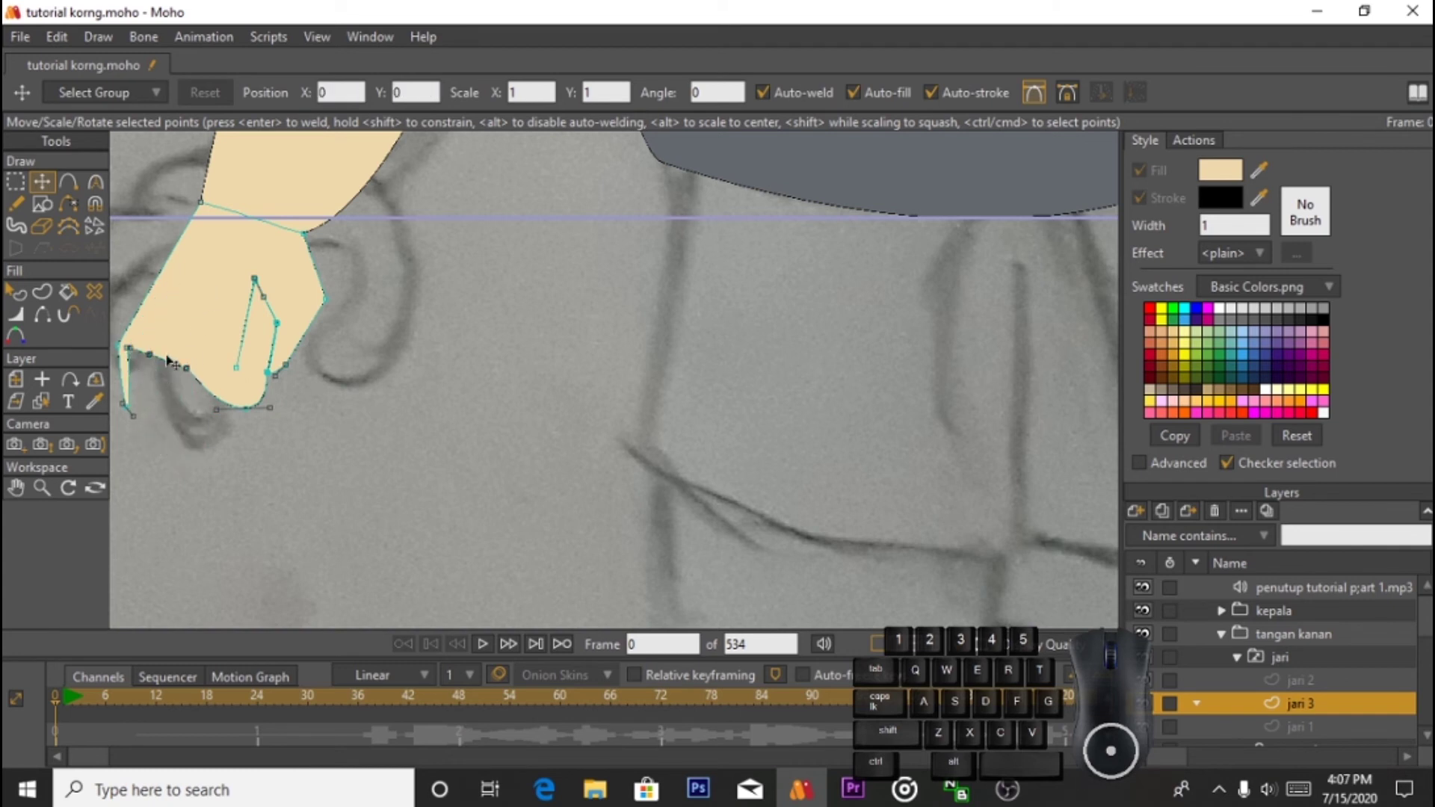
Step: Pull the middle and ring finger edge points and a curve handle up towards the knuckles to fold those fingers
mouse_move(187, 368)
mouse_down()
mouse_move(177, 331)
mouse_move(181, 347)
mouse_up()
drag(188, 371, 185, 367)
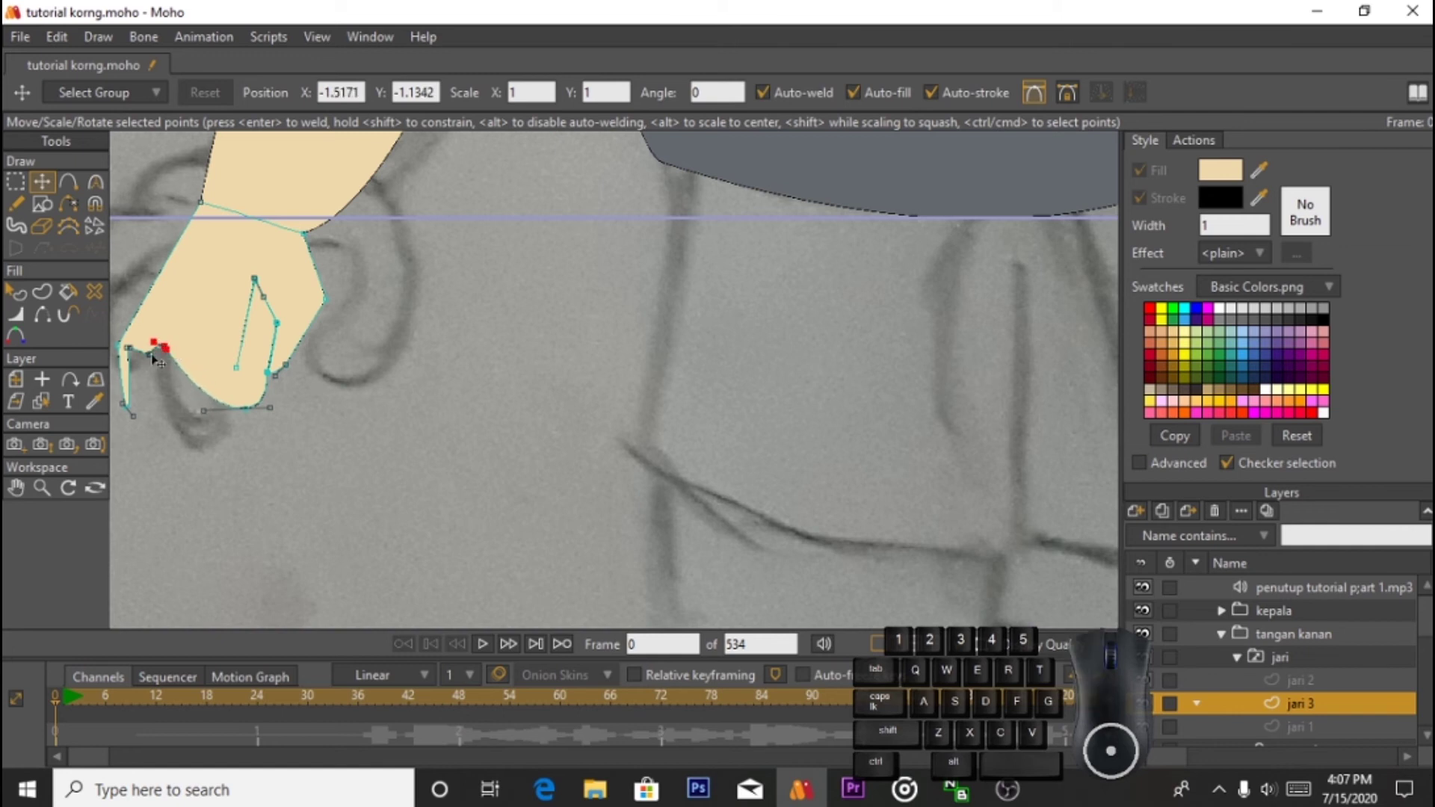
scroll(174, 309, up, 5)
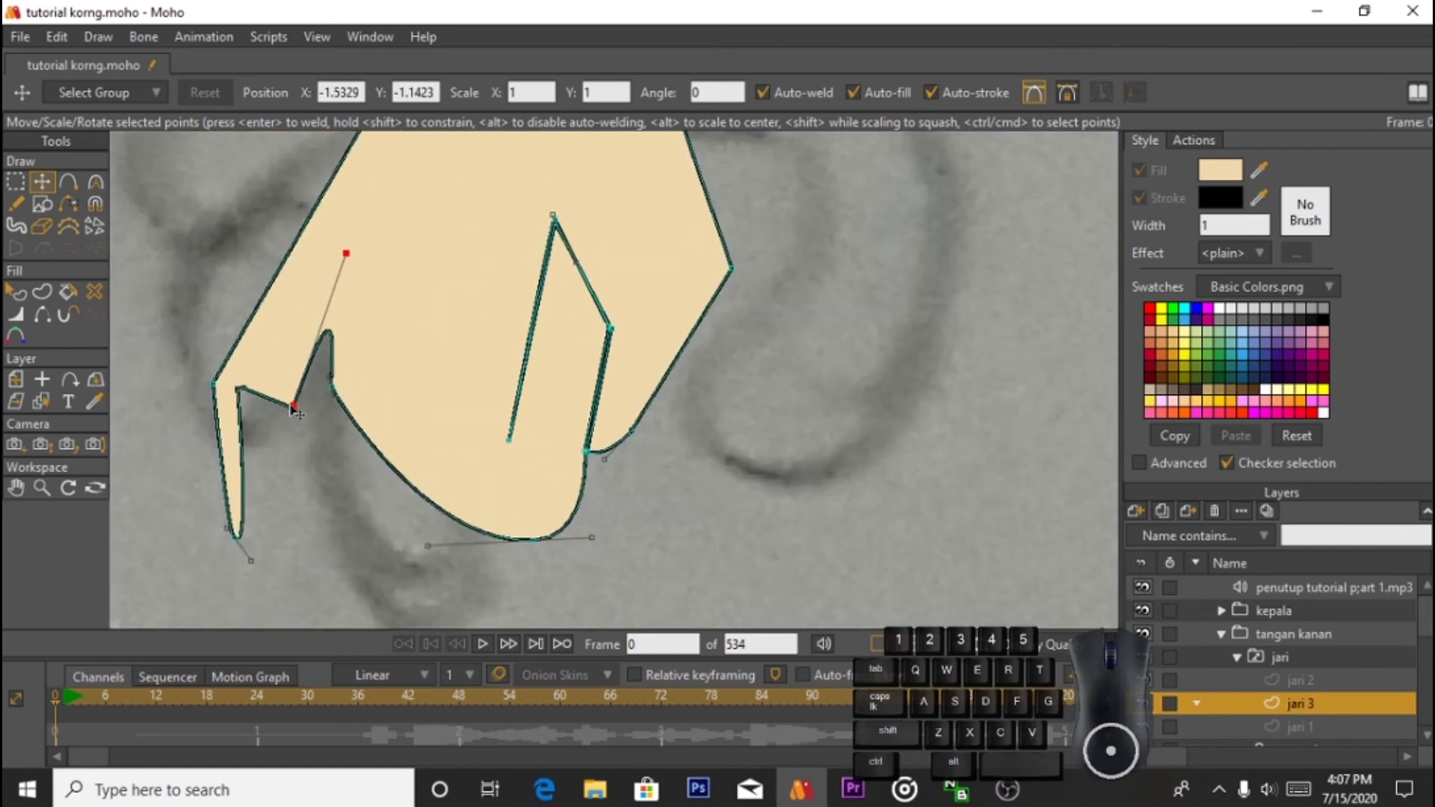
drag(290, 409, 299, 343)
key(ctrl+z)
drag(347, 255, 325, 379)
Step: Fold the little finger by moving its knuckle point inward, deleting its tip, and pulling its inner edge point in
drag(214, 384, 274, 443)
click(237, 538)
key(Delete)
drag(238, 388, 291, 407)
scroll(568, 401, up, 2)
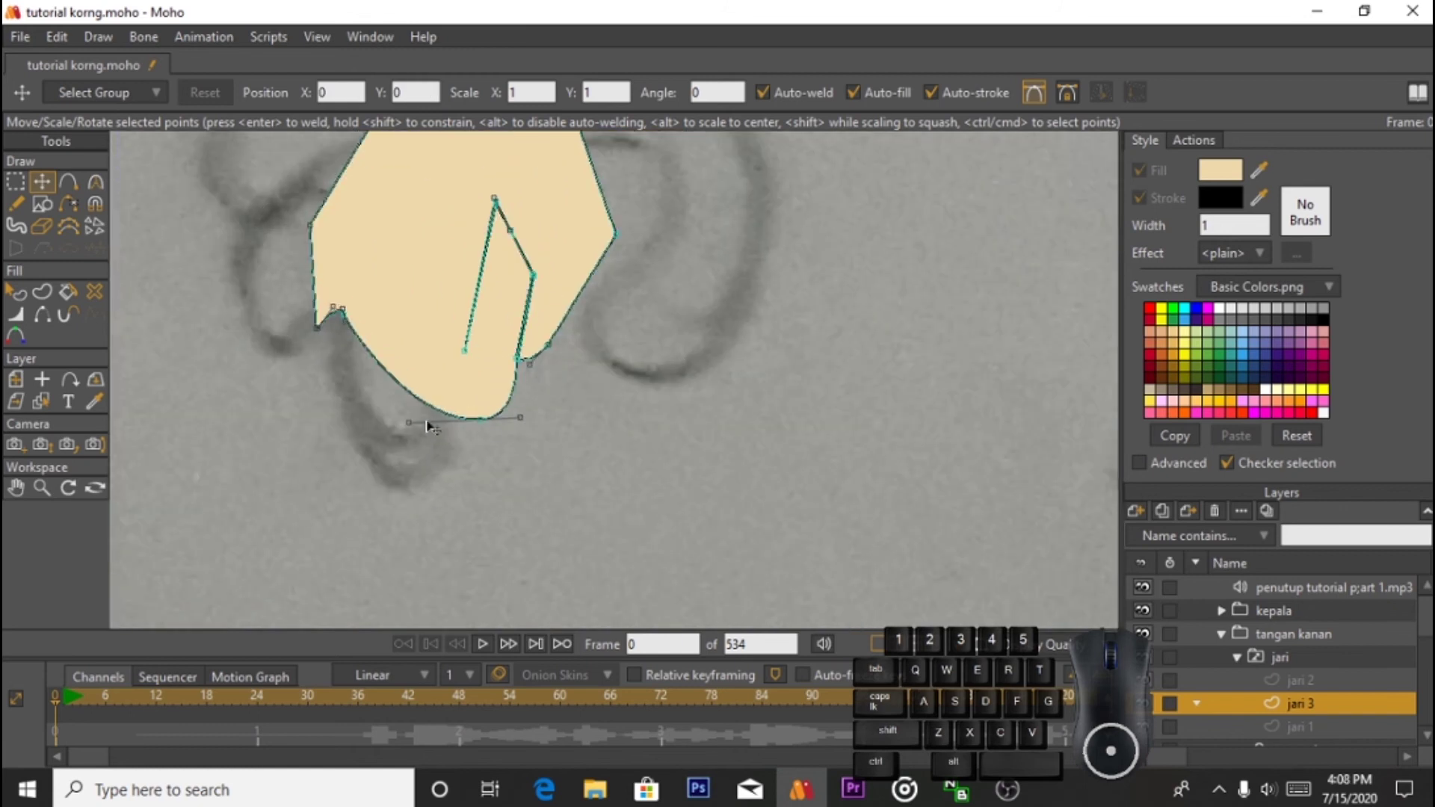
Step: Pull the index fingertip and its curve handles inward to shorten the bottom of the fist
drag(520, 418, 456, 401)
scroll(519, 296, down, 4)
scroll(520, 296, up, 5)
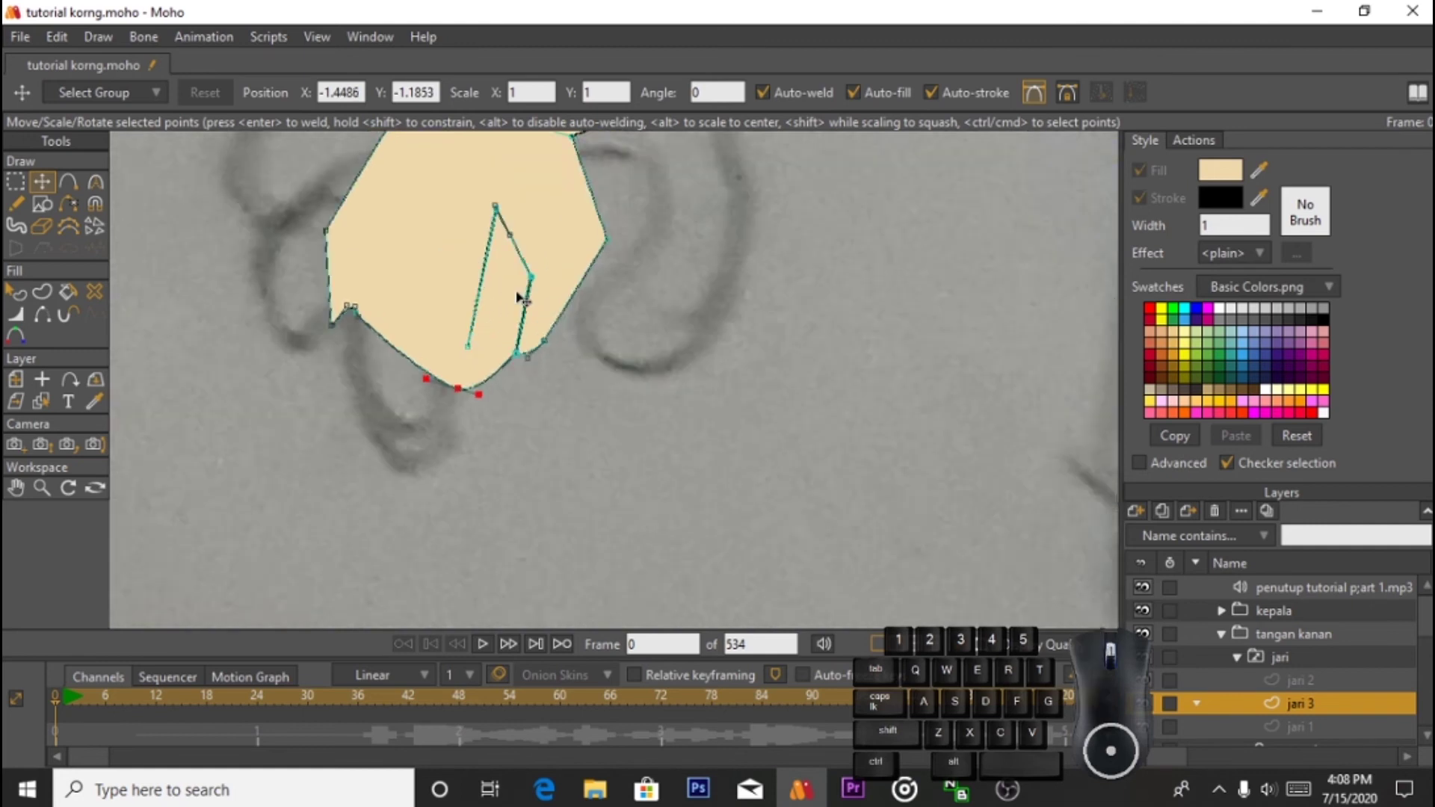
Step: Shorten the index finger's inner line and draw a small freehand hook at its lower end
click(457, 358)
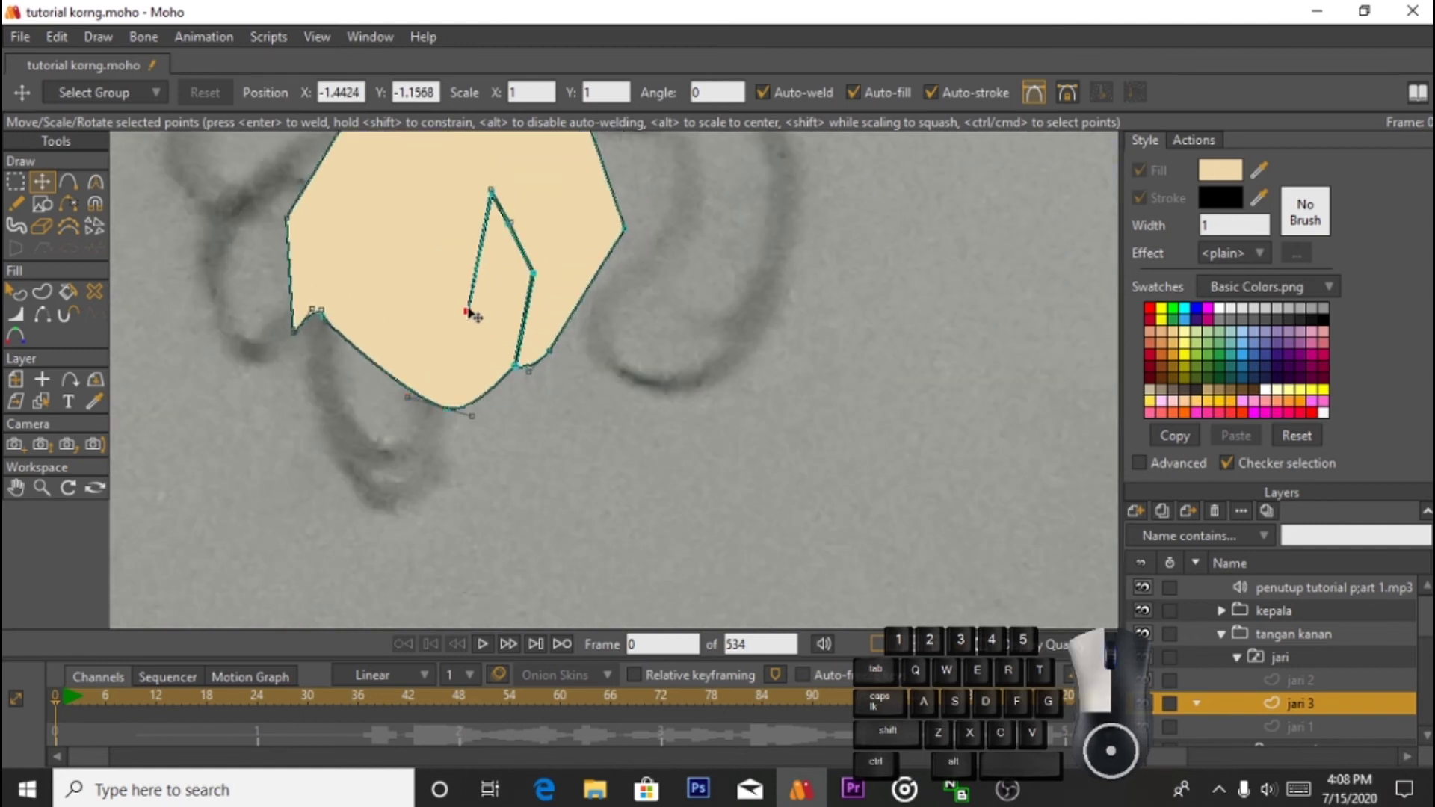
click(15, 203)
mouse_move(444, 319)
mouse_down()
mouse_move(487, 332)
mouse_move(467, 313)
mouse_up()
click(29, 184)
click(42, 182)
scroll(467, 311, up, 5)
drag(350, 316, 463, 325)
key(ctrl+z)
scroll(515, 369, down, 6)
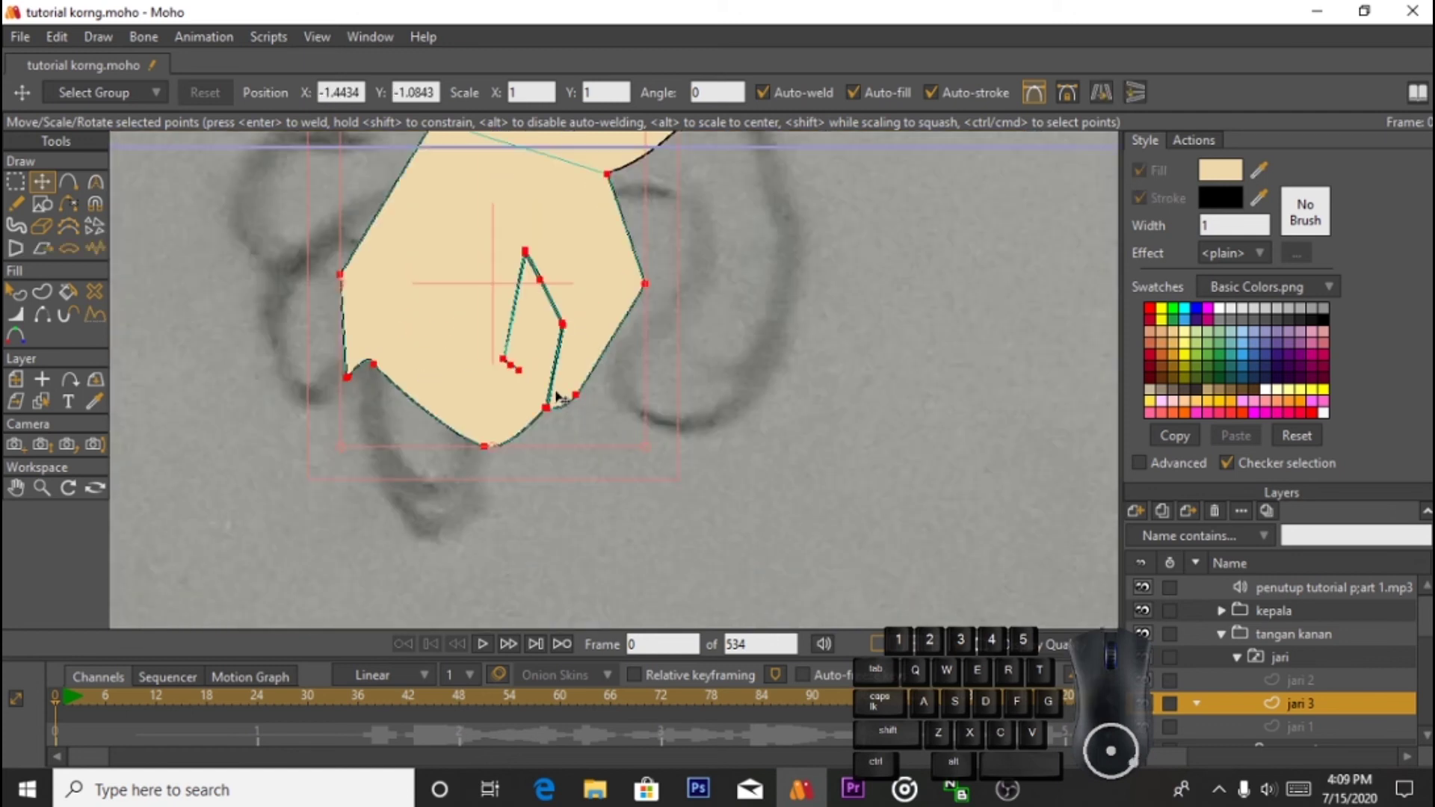
Step: Delete leftover points near the little finger and inside the fist, and reshape the outer edge above the notch
scroll(550, 350, up, 2)
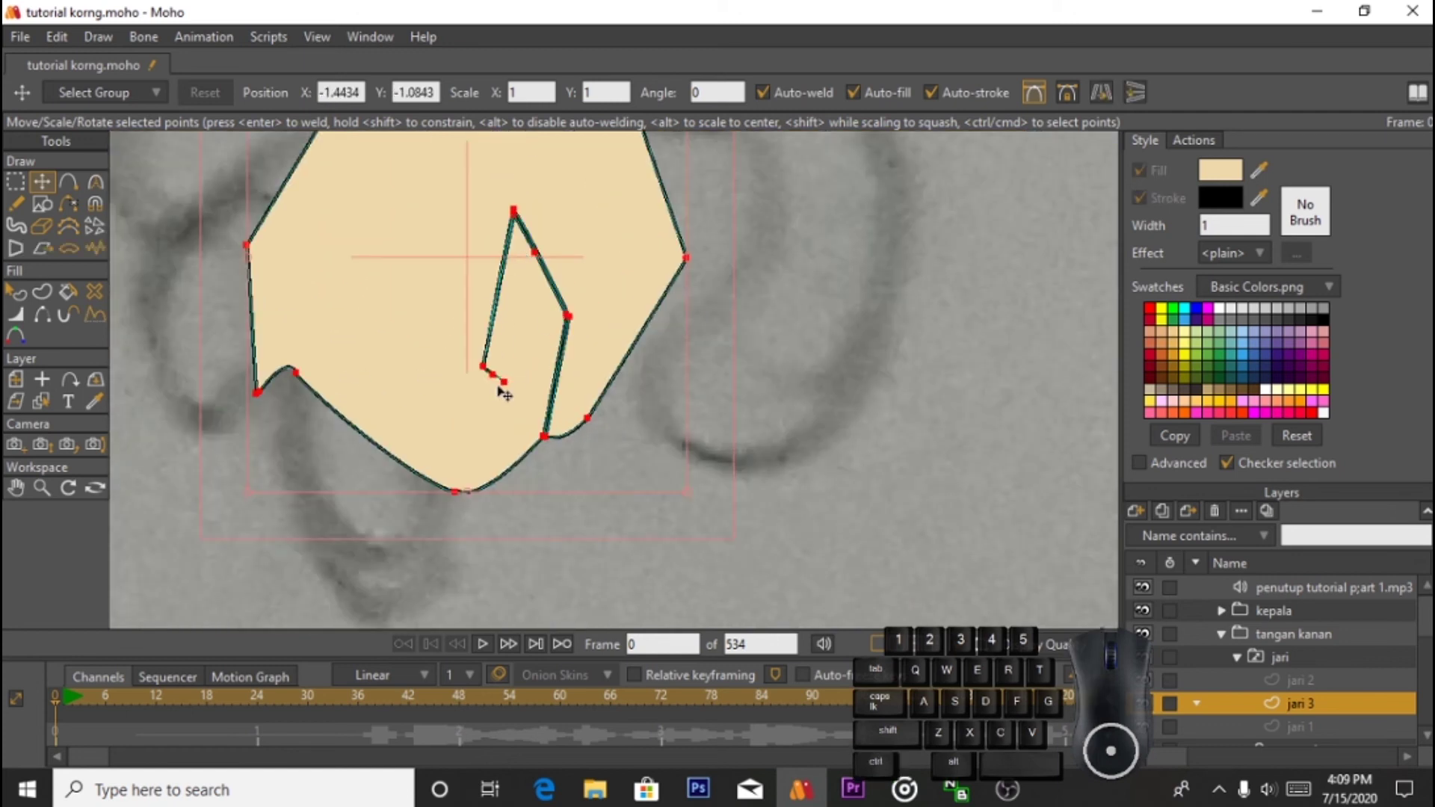
click(499, 363)
click(257, 392)
scroll(269, 404, up, 3)
key(Delete)
drag(141, 372, 184, 431)
scroll(224, 333, down, 2)
drag(242, 350, 321, 305)
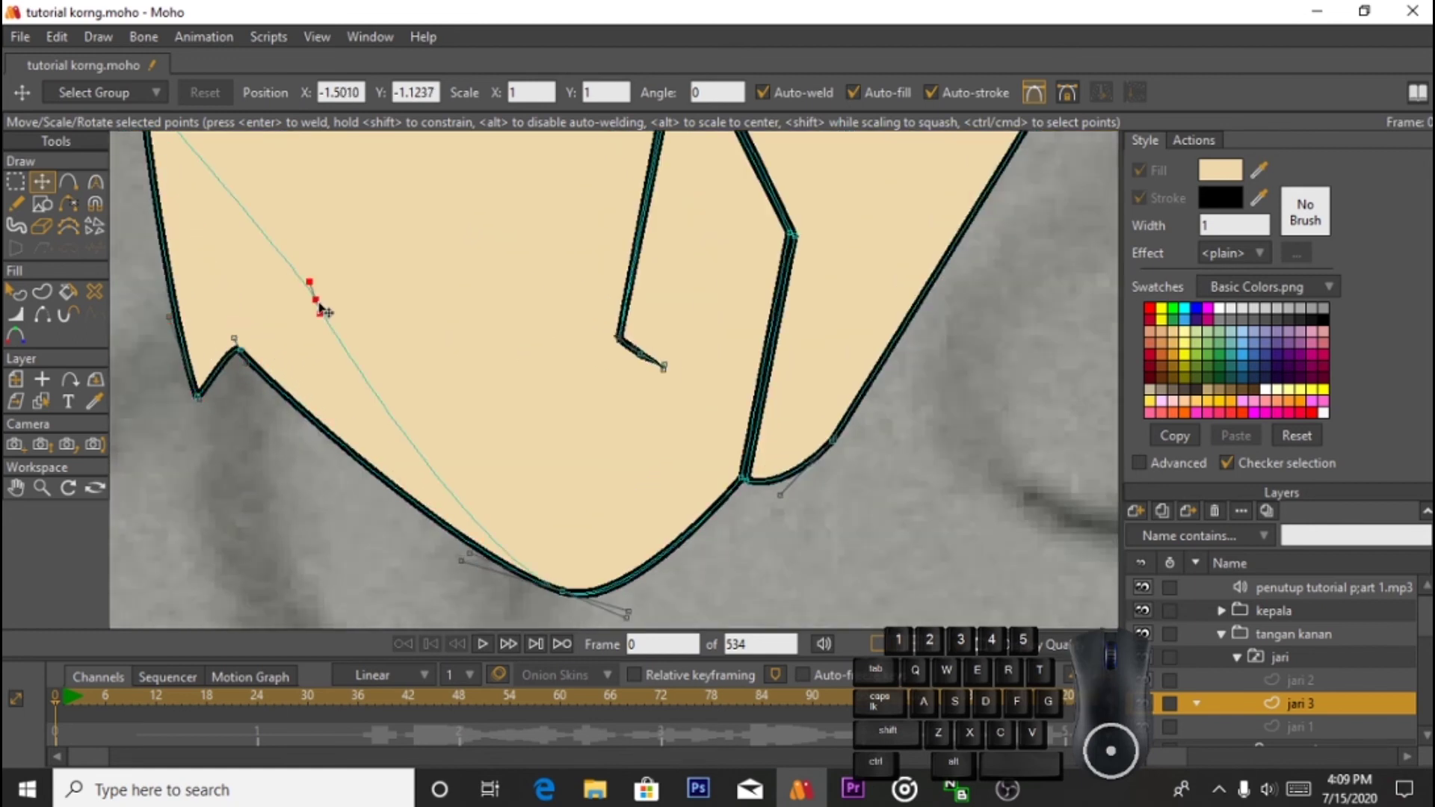
key(Delete)
scroll(467, 396, down, 4)
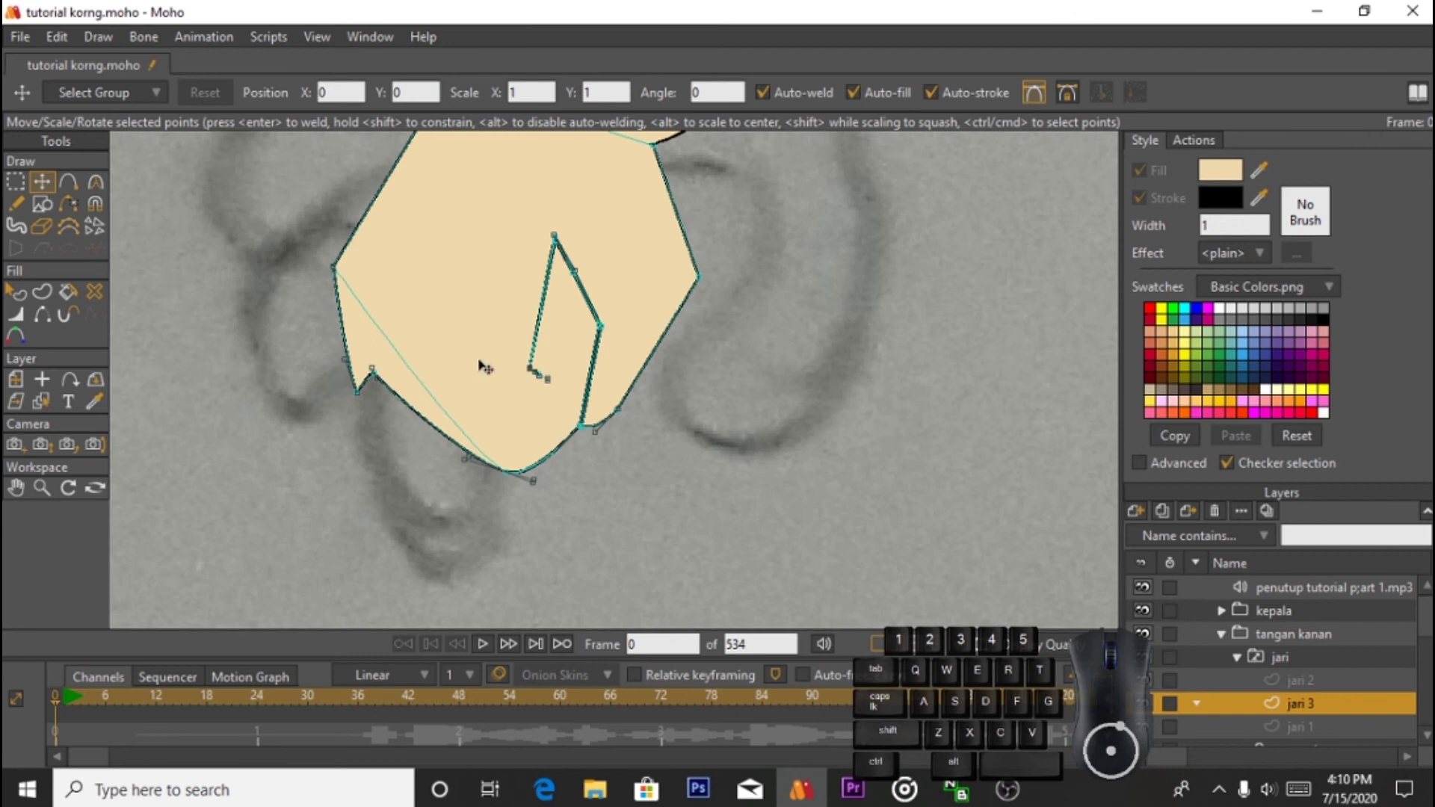
Step: Shift the notch corner on the fist's outer edge and add a point beside it
scroll(484, 366, down, 3)
scroll(344, 448, up, 4)
click(364, 473)
mouse_move(363, 473)
mouse_down()
mouse_move(348, 476)
mouse_move(362, 441)
mouse_move(373, 527)
mouse_move(375, 462)
mouse_up()
key(a)
click(357, 456)
key(t)
scroll(371, 523, up, 5)
scroll(367, 513, down, 5)
Step: Stretch the curve handle at the notch corner to round the little finger's outer edge
drag(373, 612, 231, 517)
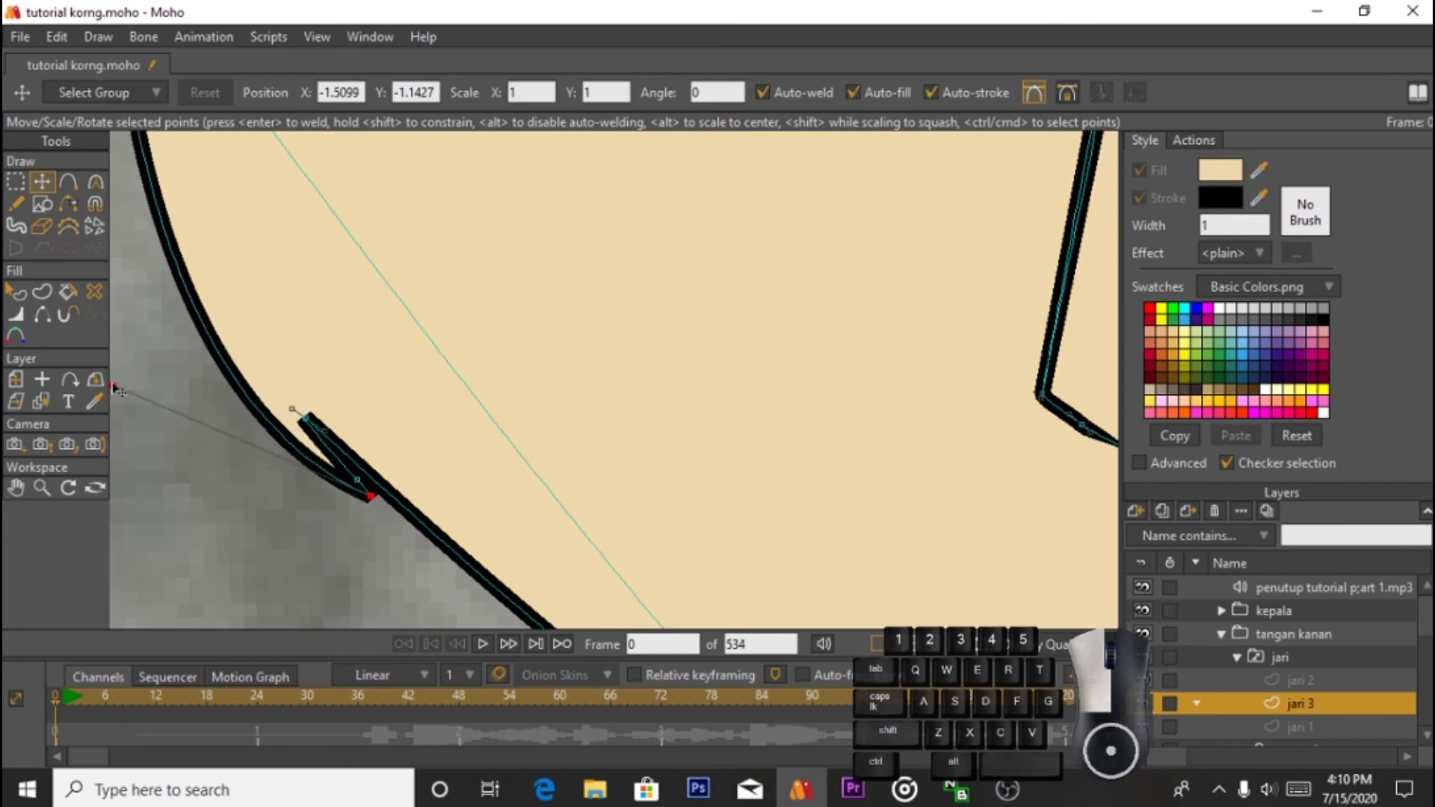
scroll(421, 283, down, 4)
drag(329, 236, 297, 424)
scroll(498, 308, down, 4)
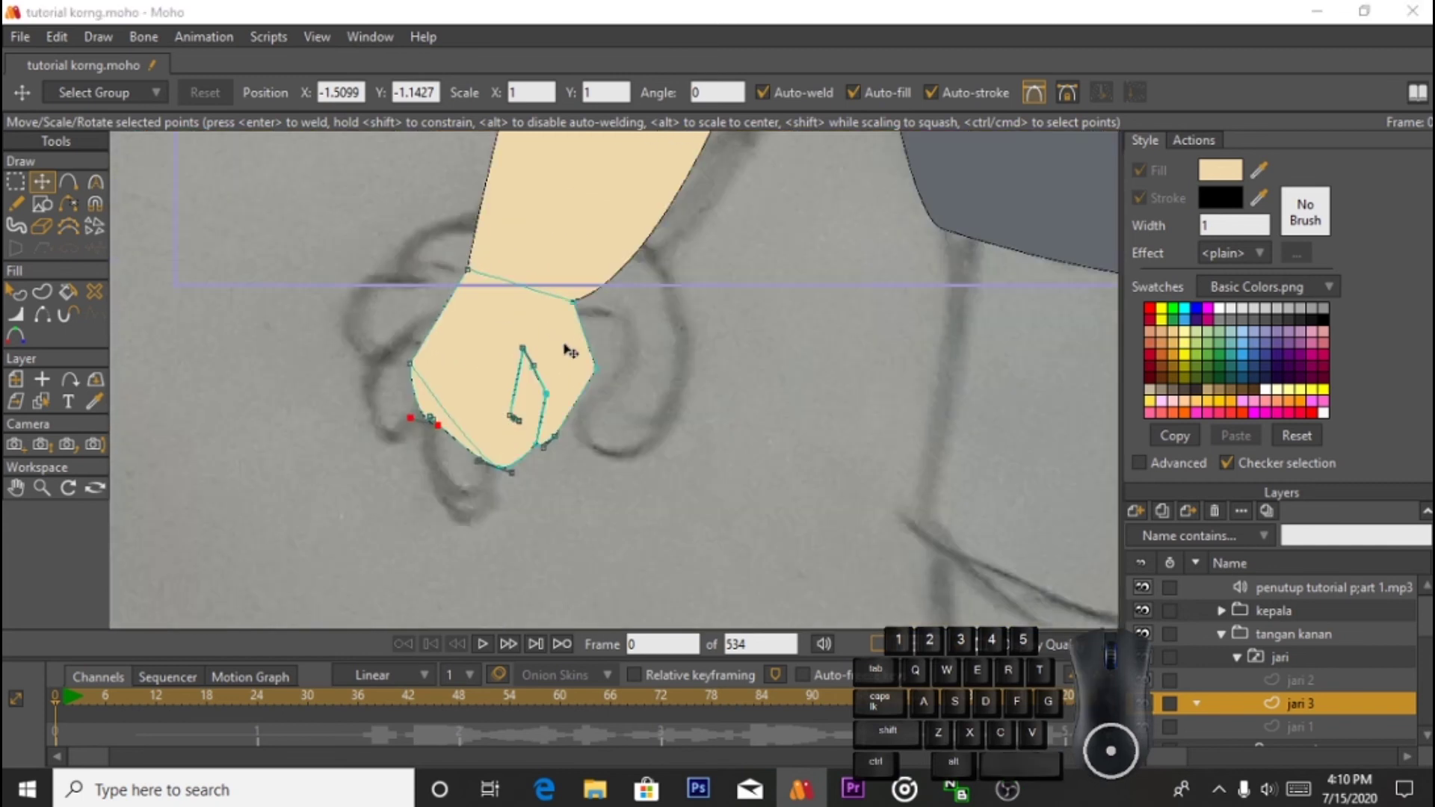
scroll(566, 346, up, 4)
scroll(597, 370, down, 2)
scroll(564, 375, up, 2)
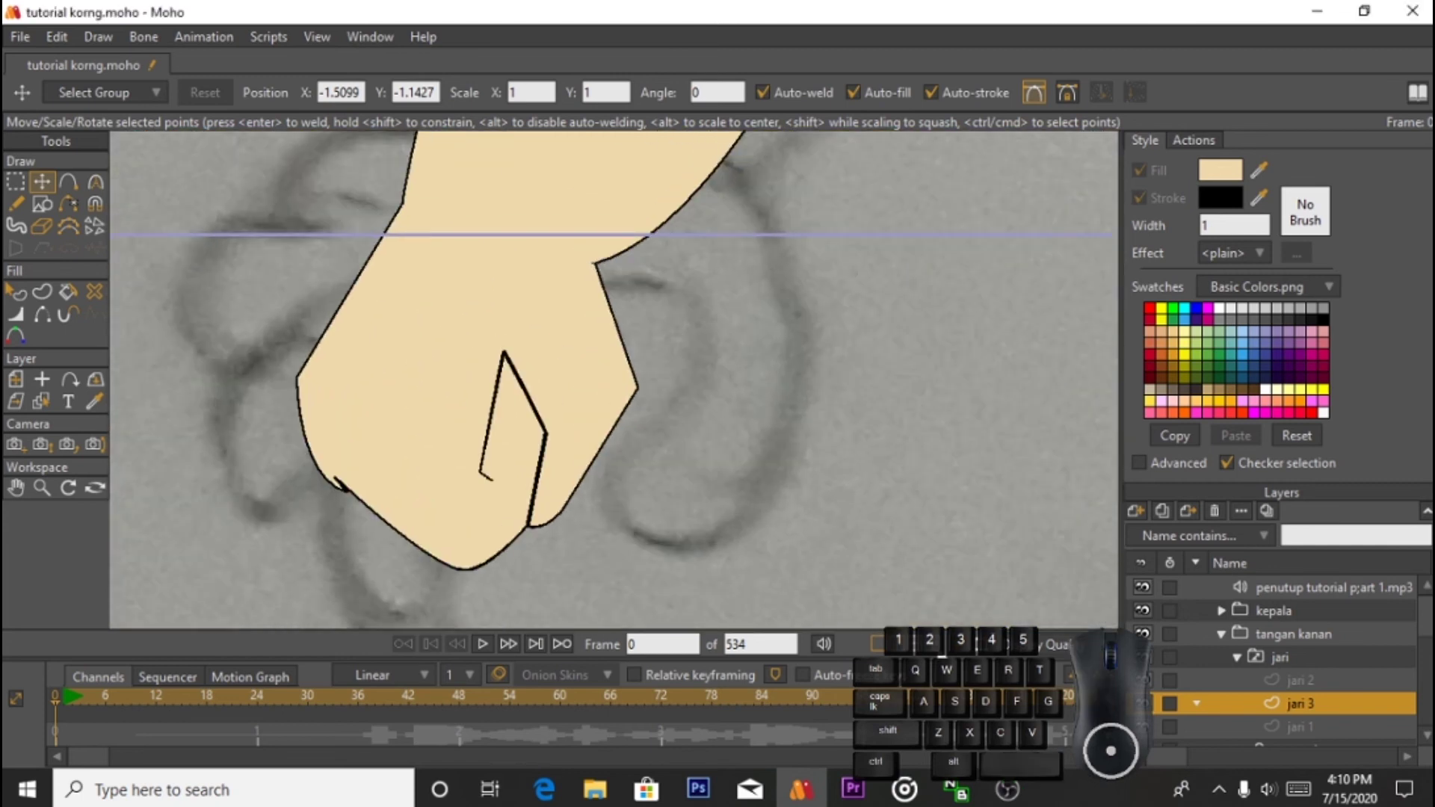
click(521, 385)
mouse_move(522, 384)
mouse_down()
mouse_move(562, 375)
mouse_move(546, 384)
mouse_up()
mouse_move(520, 382)
mouse_down()
mouse_move(582, 365)
mouse_move(532, 390)
mouse_up()
scroll(1275, 661, down, 2)
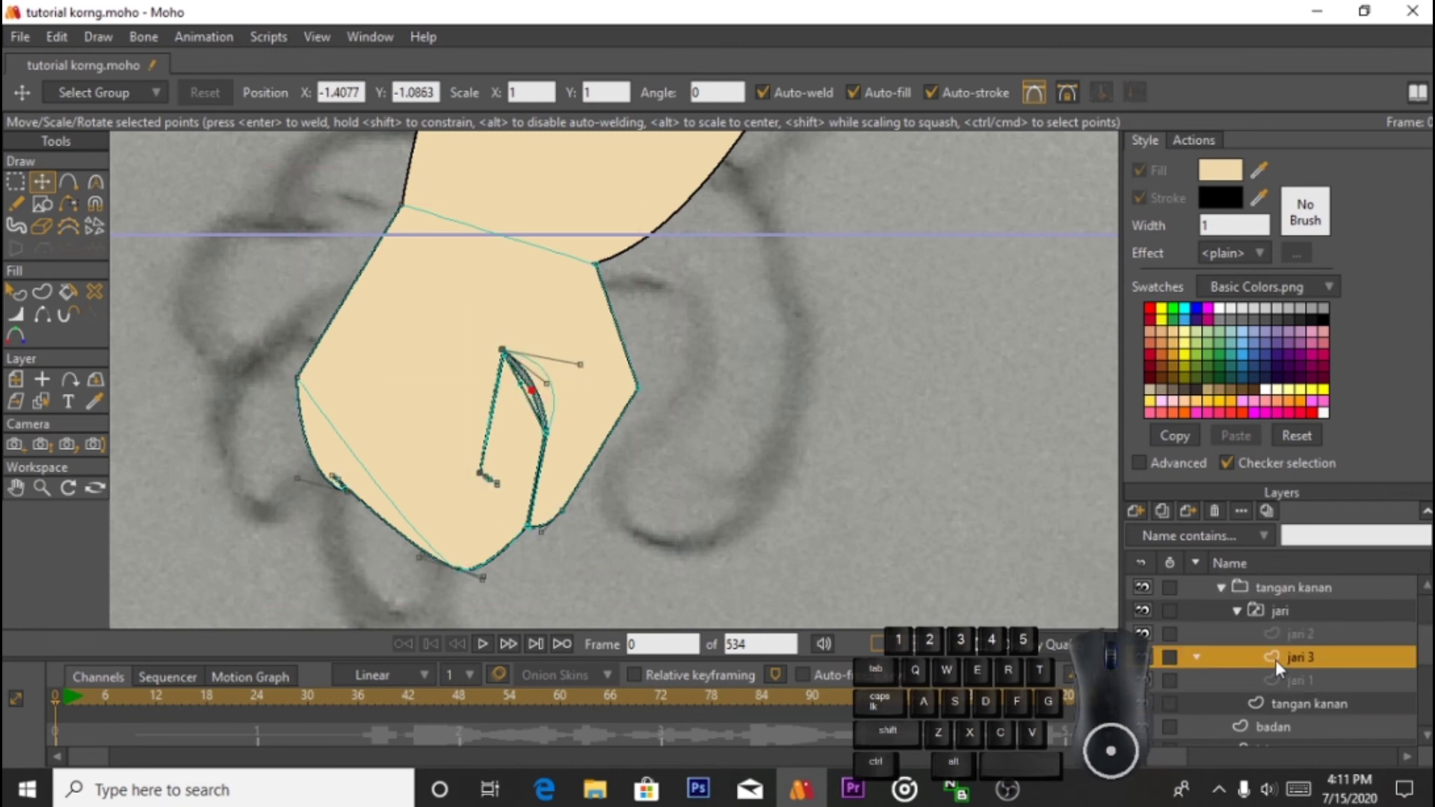
key(ctrl+z)
key(ctrl+z)
Step: Delete the notch points so the fist's outer edge runs straight from the knuckle to the bottom
drag(450, 335, 836, 363)
key(Delete)
click(402, 363)
Step: Bow the upper end of the thumb line outward and adjust its points' curvature so both strokes follow one smooth arc
scroll(402, 363, up, 2)
click(564, 394)
drag(565, 393, 612, 407)
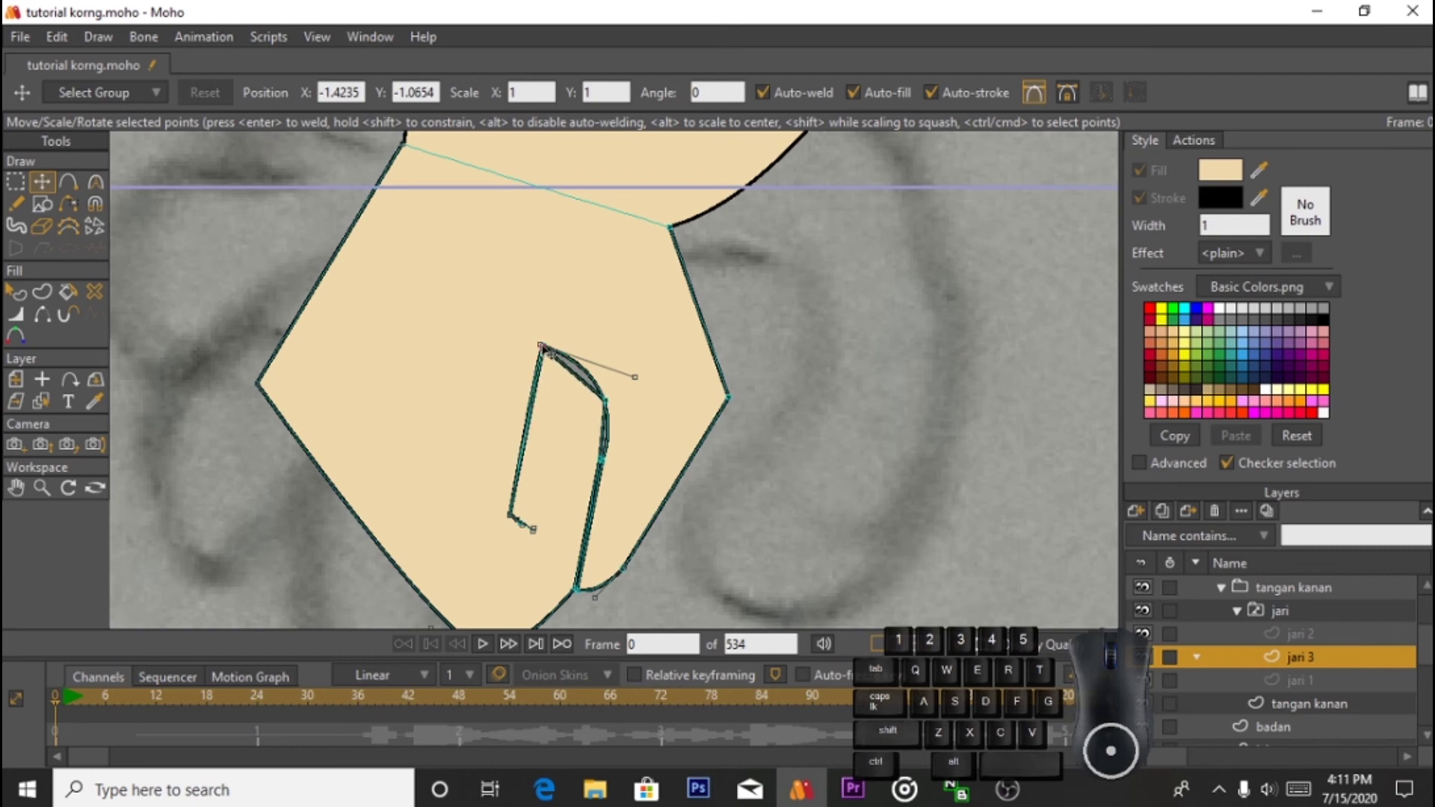
click(542, 347)
scroll(257, 280, up, 3)
key(c)
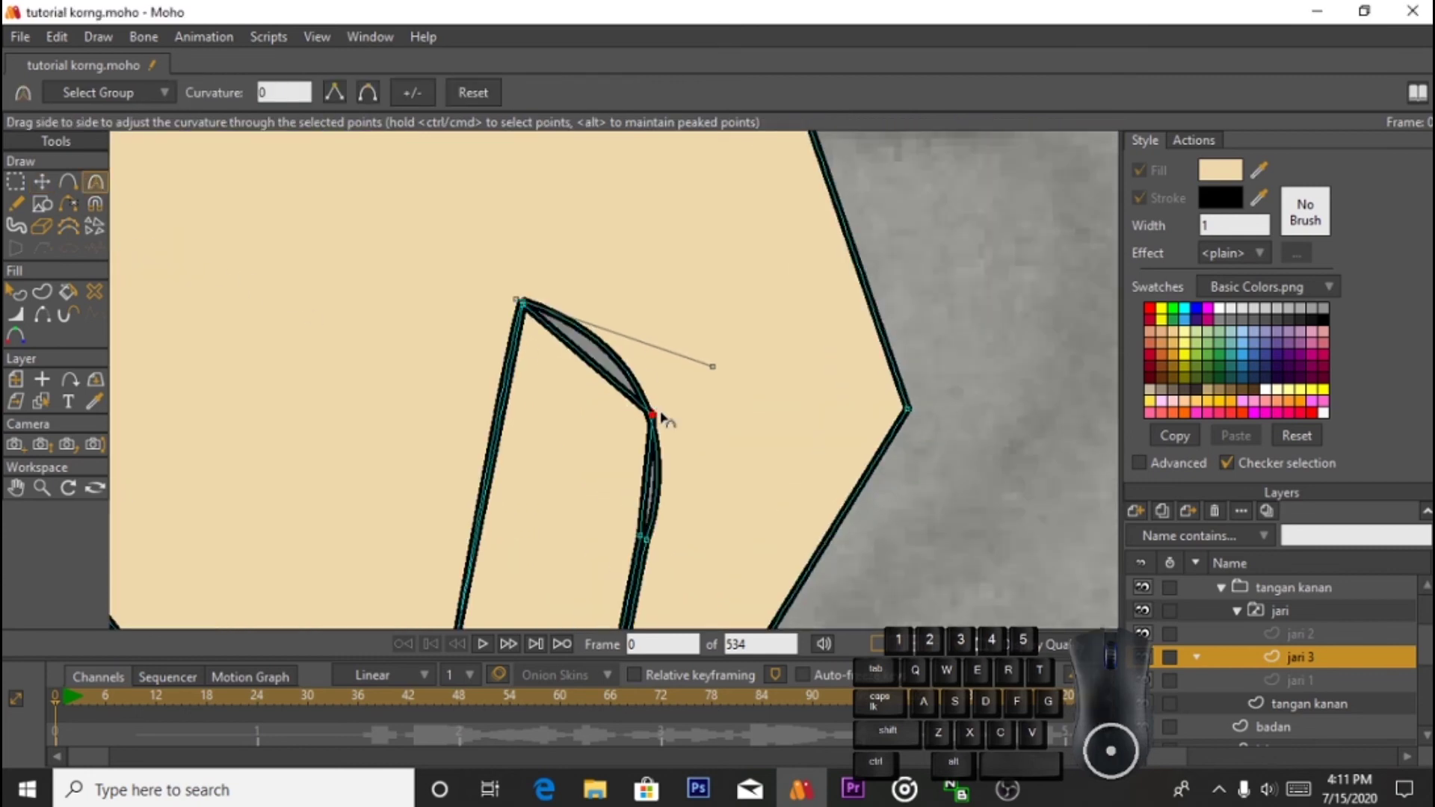
drag(649, 413, 594, 310)
drag(641, 537, 651, 503)
click(521, 302)
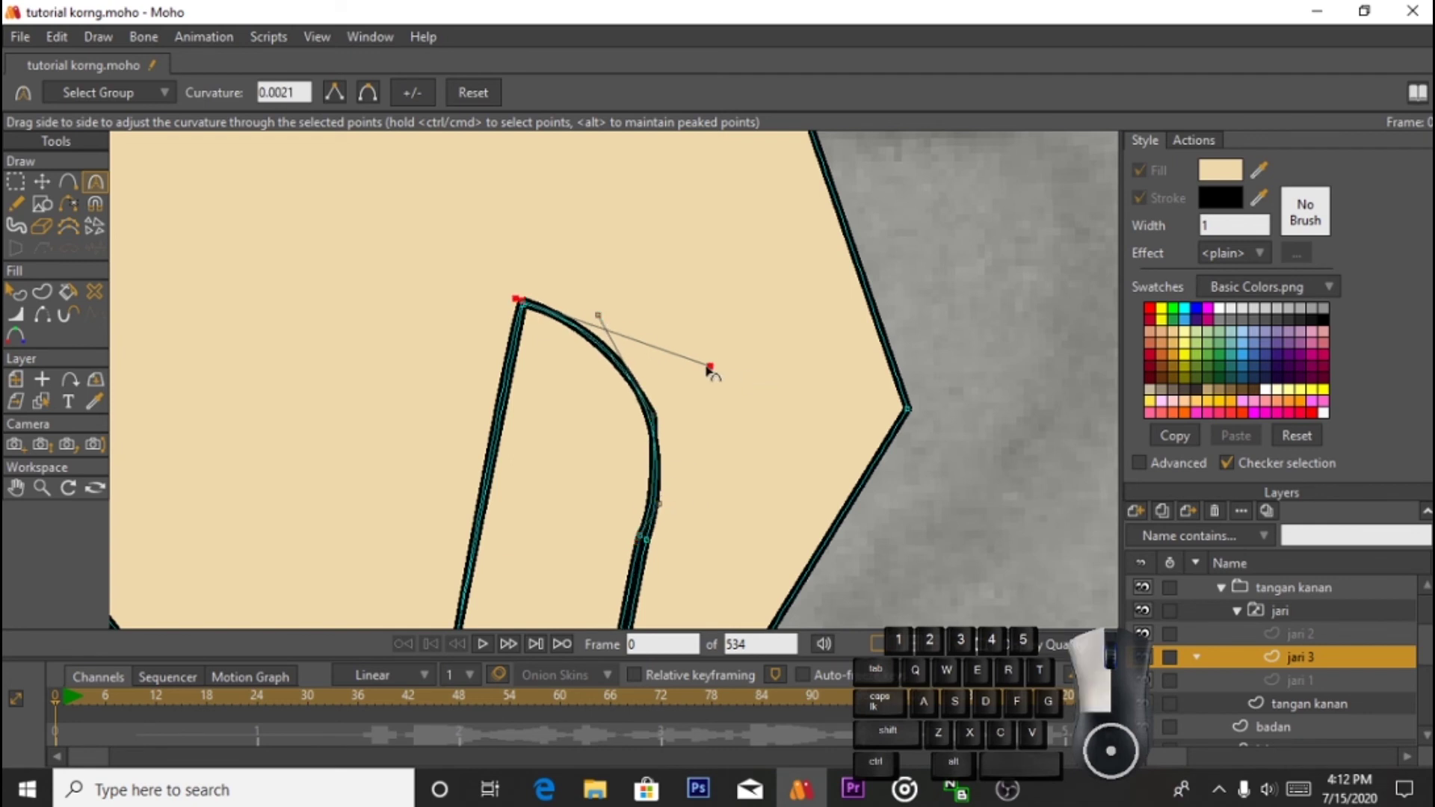
drag(536, 299, 543, 358)
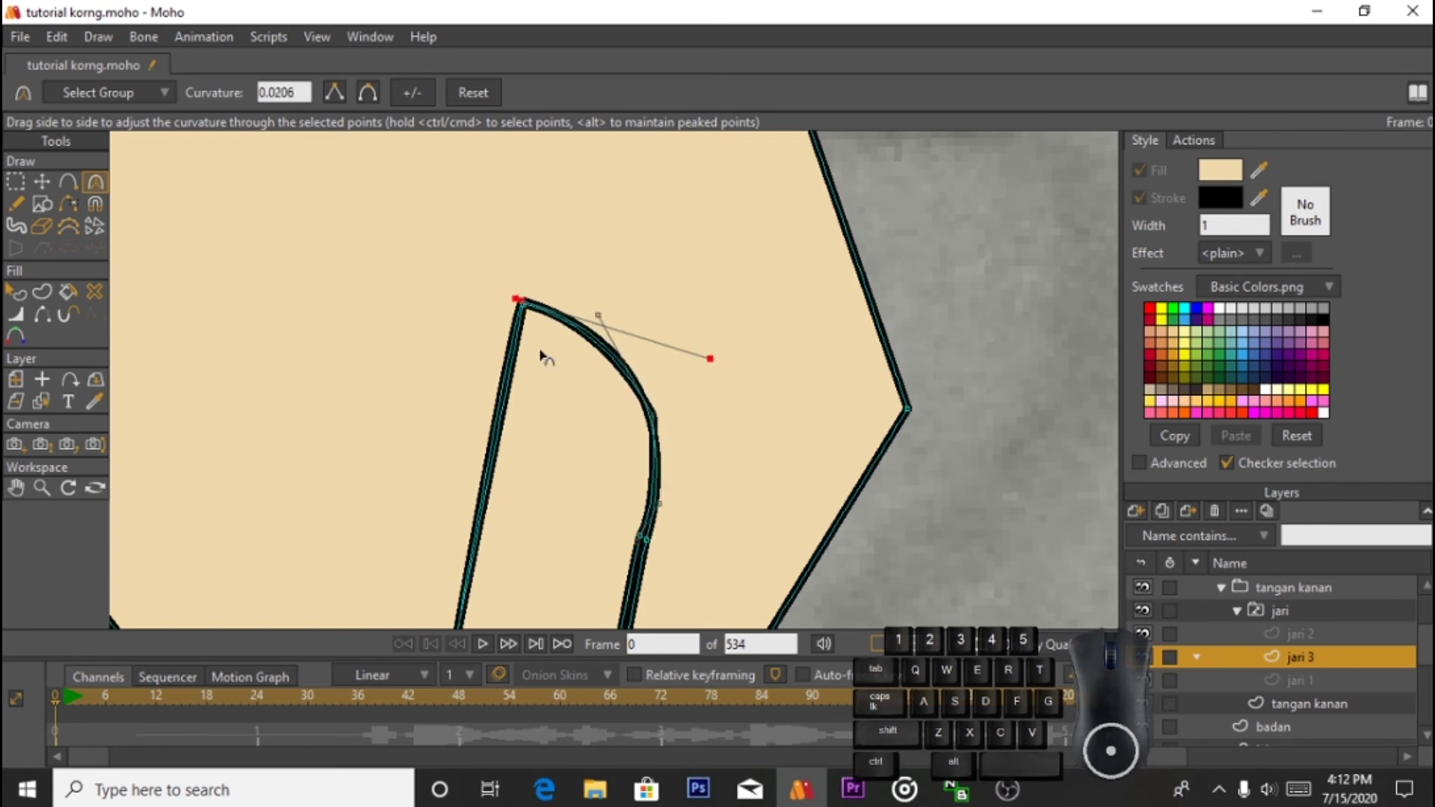
Step: Move the fist's lowest point up and outward to flatten its bottom edge
click(43, 182)
scroll(644, 381, down, 7)
scroll(646, 383, up, 1)
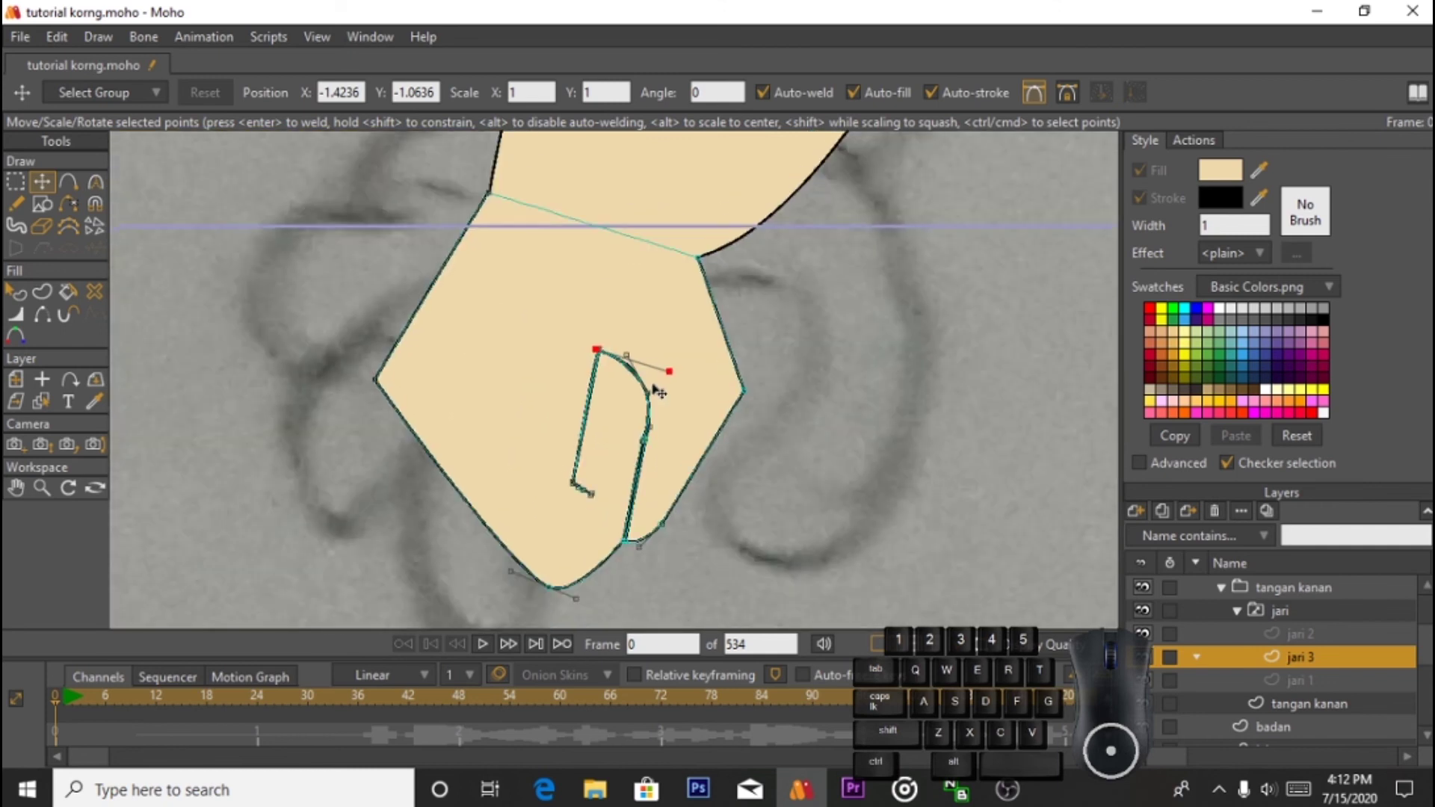
click(548, 588)
drag(547, 589, 499, 551)
Step: Raise the outer knuckle point, curve the outline between it and the wrist, and fine-tune the fist's remaining points
click(380, 379)
click(383, 384)
click(379, 379)
mouse_move(378, 379)
mouse_down()
mouse_move(392, 386)
mouse_move(381, 364)
mouse_up()
drag(395, 334, 405, 286)
drag(382, 386, 384, 405)
click(482, 410)
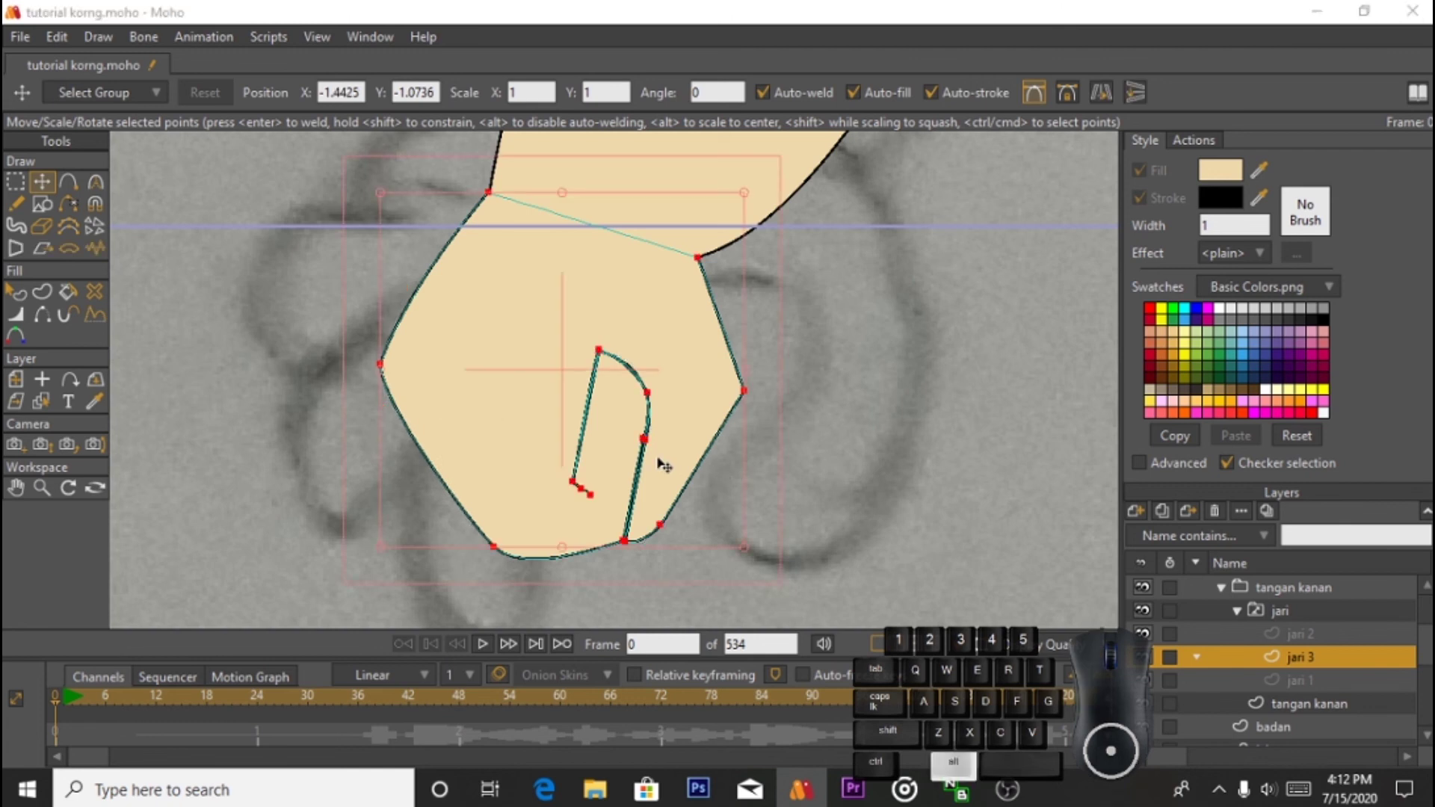
scroll(657, 458, up, 3)
drag(616, 400, 638, 353)
drag(567, 163, 571, 148)
mouse_move(692, 206)
mouse_down()
mouse_move(665, 211)
mouse_move(676, 201)
mouse_up()
scroll(688, 241, down, 2)
scroll(651, 303, down, 3)
Step: Switch to the jari 1 layer and select all of its points to examine the open hand
click(1304, 680)
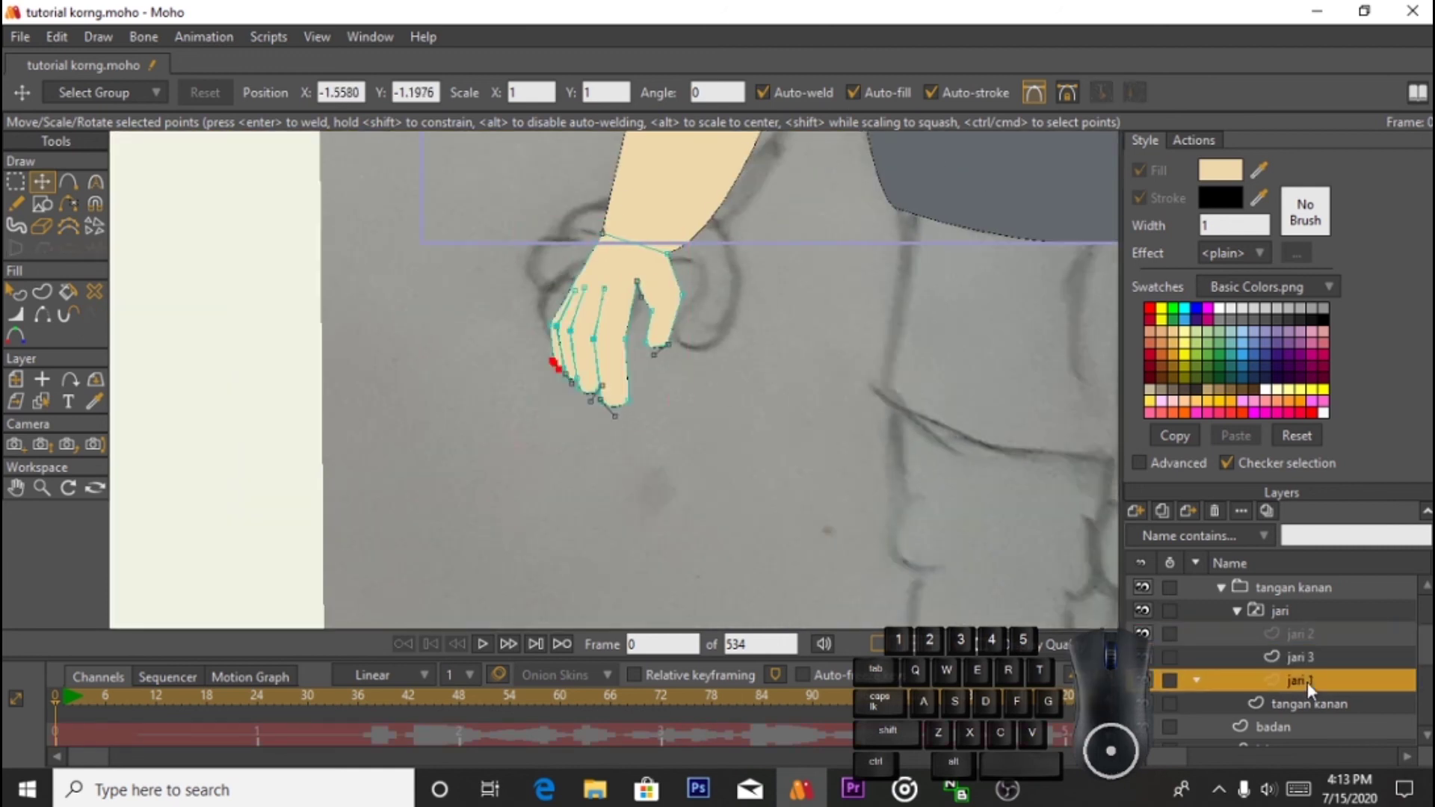
key(ctrl+a)
scroll(679, 240, up, 5)
scroll(684, 244, down, 5)
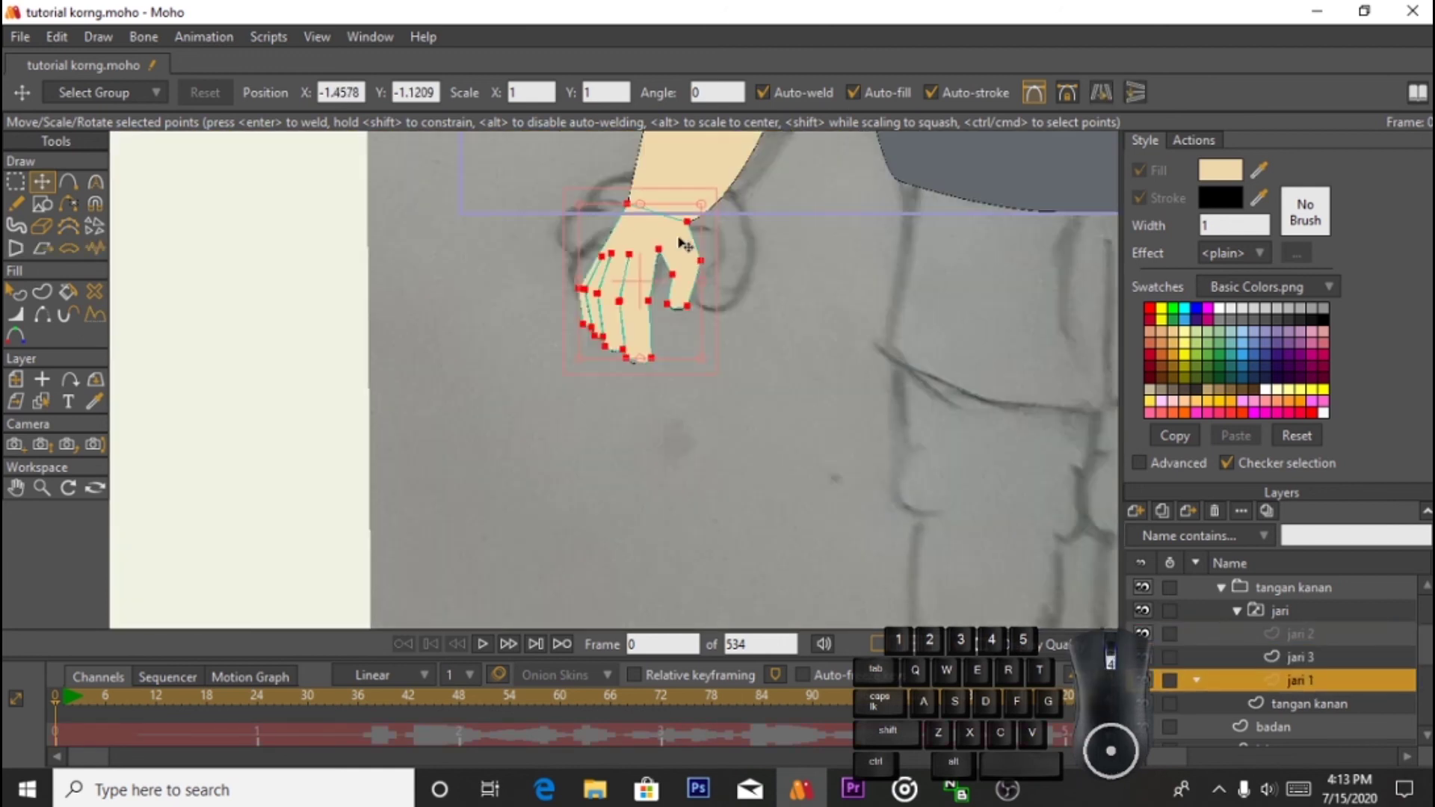
click(20, 41)
click(36, 200)
Step: In the badan layer, move the shoulder corner point and the point below it to remove the spike beside the arm
click(810, 345)
scroll(810, 345, down, 5)
scroll(810, 345, up, 2)
drag(810, 345, 469, 444)
scroll(468, 295, up, 10)
drag(496, 282, 500, 529)
drag(572, 226, 663, 665)
scroll(1294, 650, up, 1)
scroll(1293, 650, down, 3)
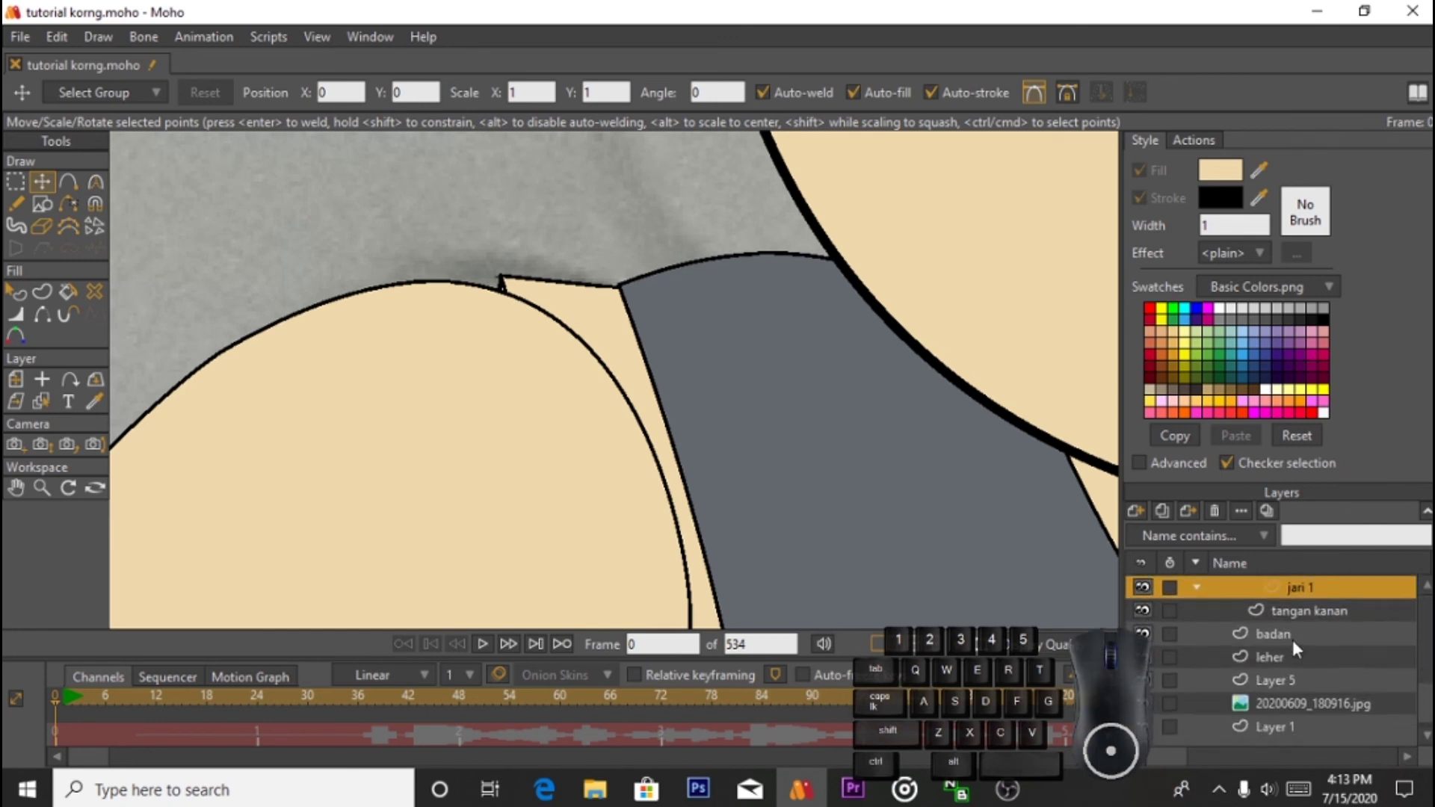
click(1288, 637)
scroll(574, 334, up, 4)
drag(423, 216, 404, 239)
drag(479, 399, 414, 393)
Step: Adjust the curve handles at the body's shoulder corner to round its upper edge into the arm
click(95, 182)
click(420, 235)
drag(399, 301, 393, 300)
mouse_move(393, 300)
mouse_down()
mouse_move(347, 283)
mouse_move(409, 308)
mouse_up()
key(Delete)
key(ctrl+z)
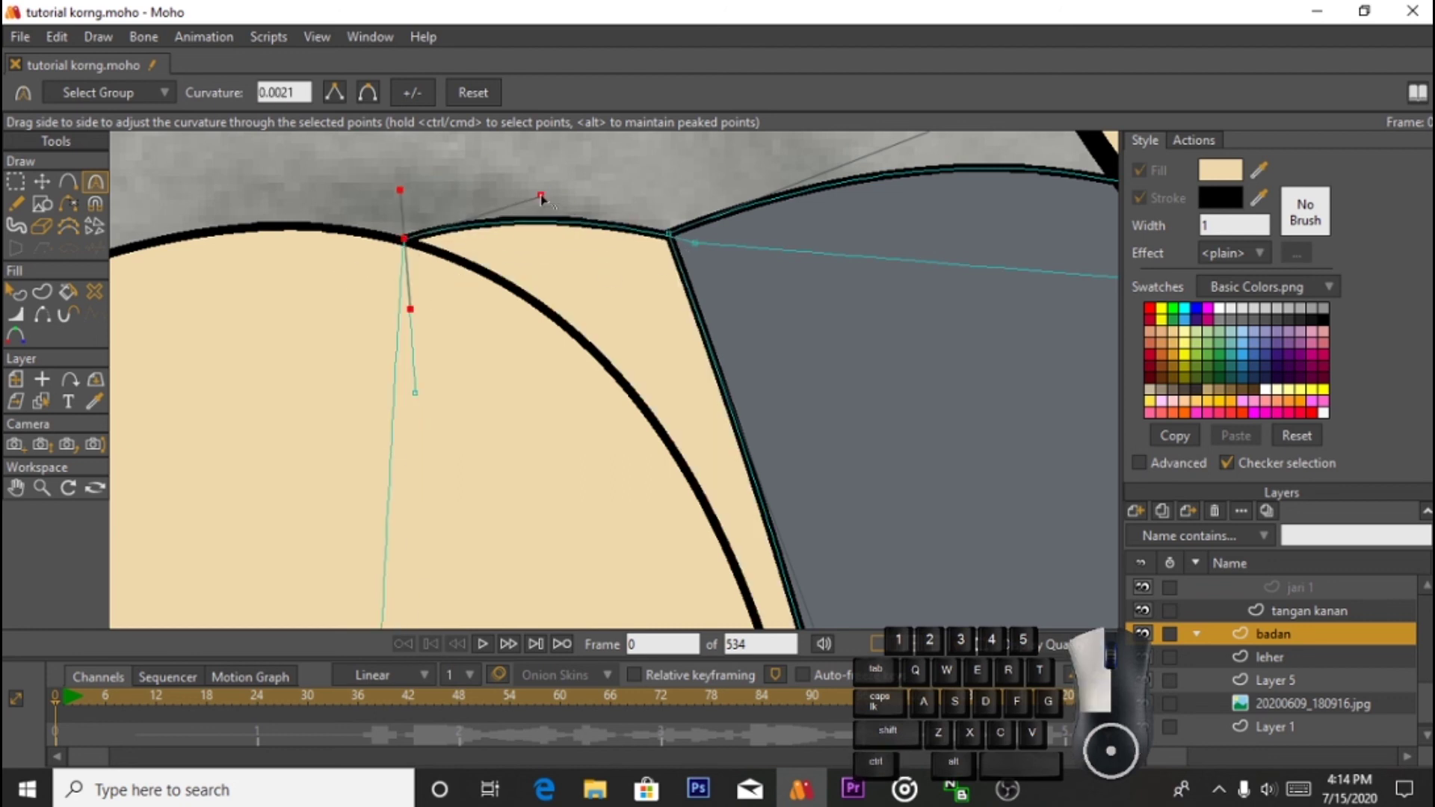
scroll(441, 276, down, 5)
scroll(461, 465, down, 2)
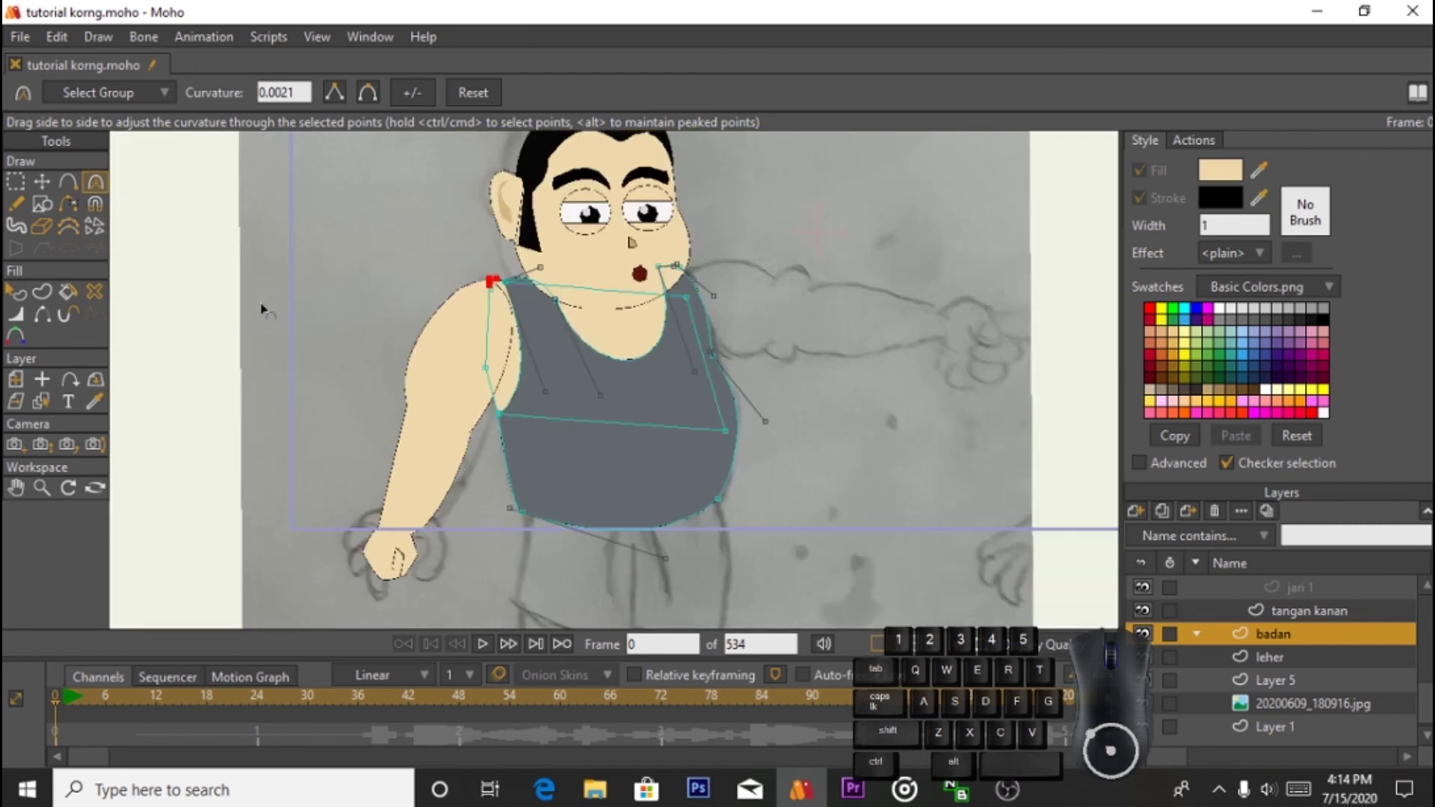
Step: Return to the fist and make the jari 3 layer active
scroll(473, 378, up, 7)
scroll(362, 433, up, 1)
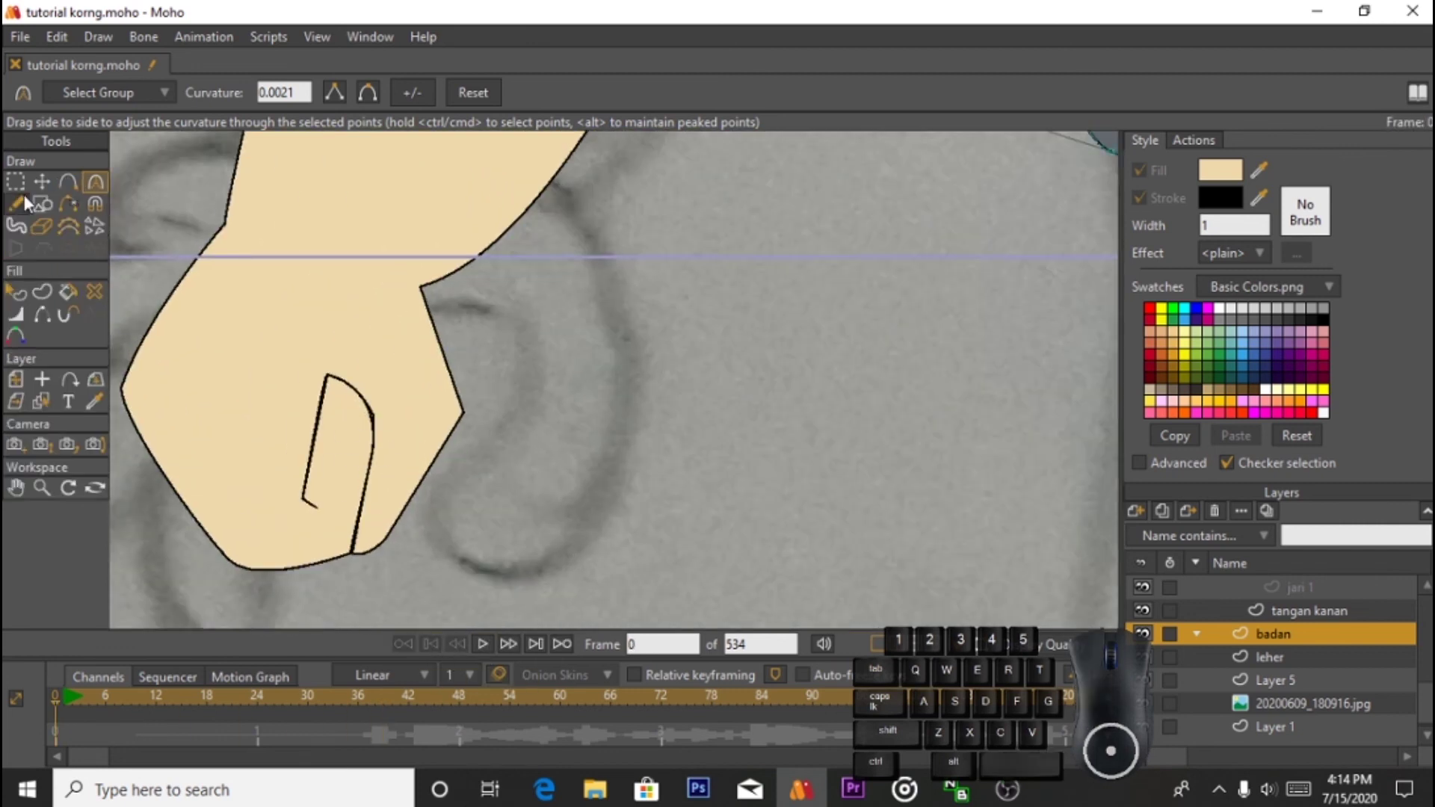
click(41, 182)
scroll(438, 416, up, 3)
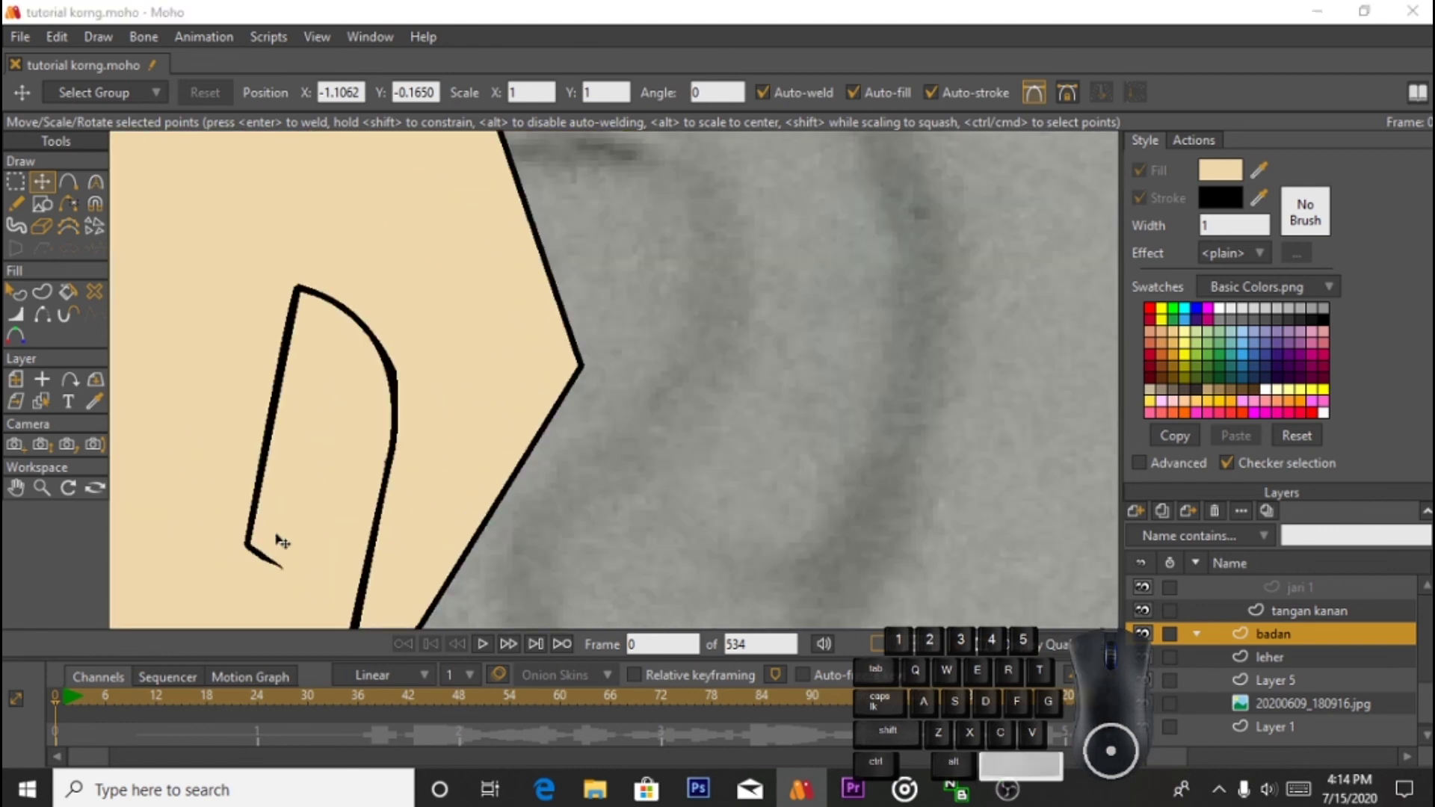
drag(279, 539, 388, 359)
click(356, 368)
drag(1427, 695, 1427, 634)
click(1289, 703)
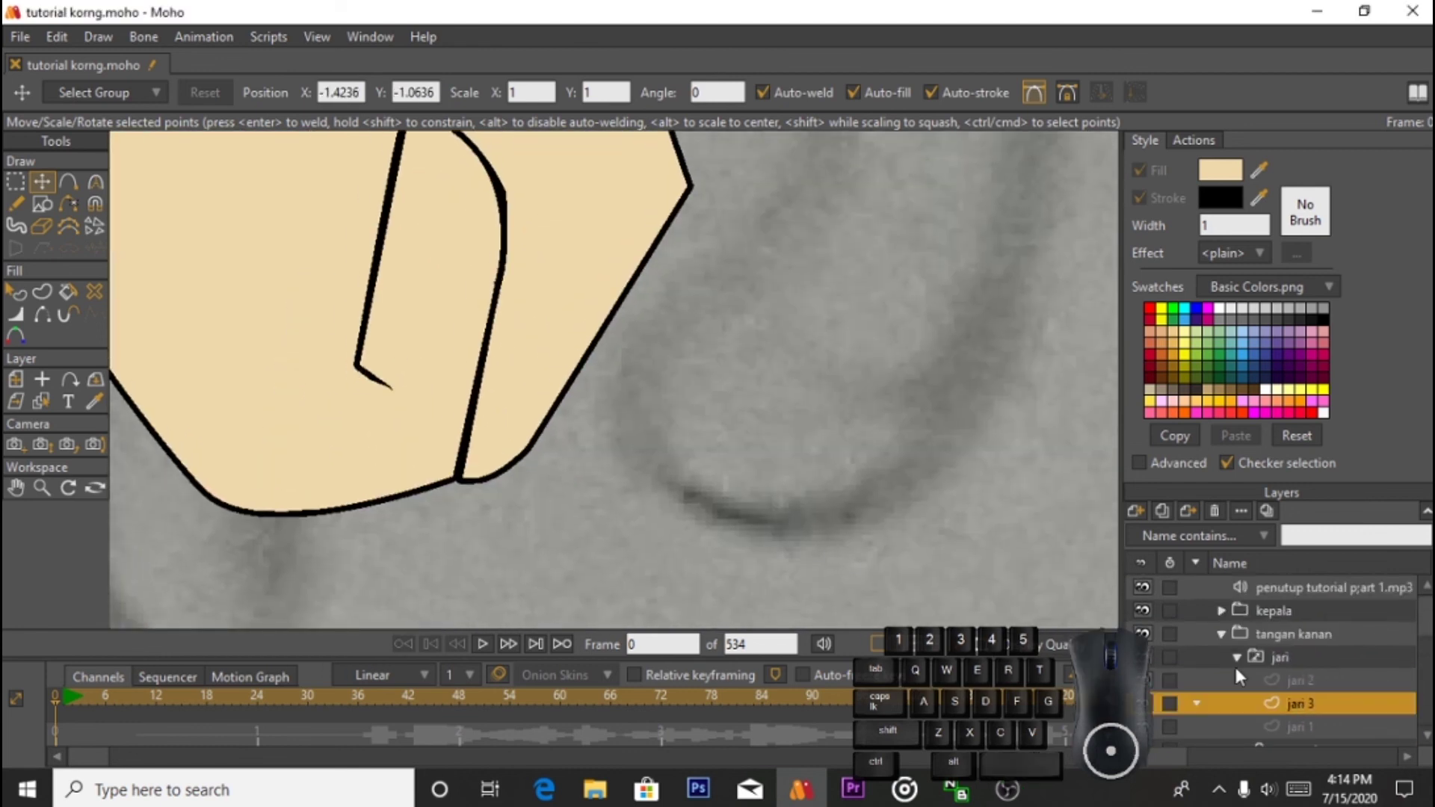
Step: Select the small hook at the lower end of the finger line and adjust its position inside the fist
click(358, 367)
drag(359, 371, 378, 236)
scroll(404, 379, up, 4)
scroll(411, 224, down, 8)
scroll(413, 214, up, 8)
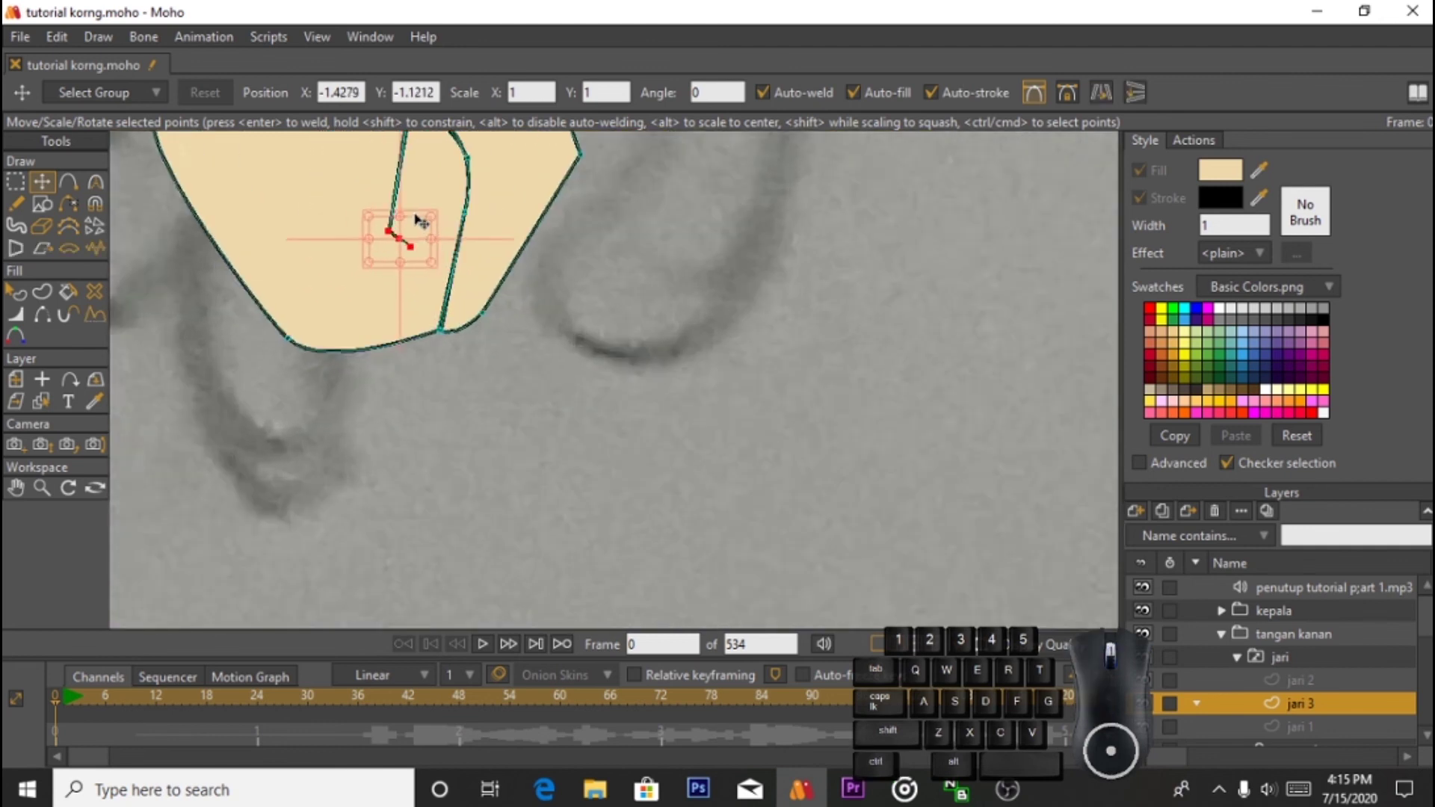
scroll(404, 235, down, 8)
mouse_move(370, 317)
mouse_down()
mouse_move(335, 284)
mouse_move(390, 292)
mouse_up()
scroll(450, 207, up, 4)
Step: Draw a second short stroke just above the hook and position its end points
click(17, 209)
scroll(337, 290, up, 3)
key(t)
drag(279, 289, 185, 272)
scroll(269, 290, up, 3)
scroll(272, 258, down, 3)
scroll(299, 239, down, 5)
scroll(299, 239, up, 4)
drag(289, 263, 285, 277)
drag(241, 267, 240, 274)
scroll(356, 195, down, 4)
scroll(389, 204, up, 4)
scroll(463, 235, down, 4)
key(alt+space)
key(Escape)
key(space)
key(space)
click(431, 644)
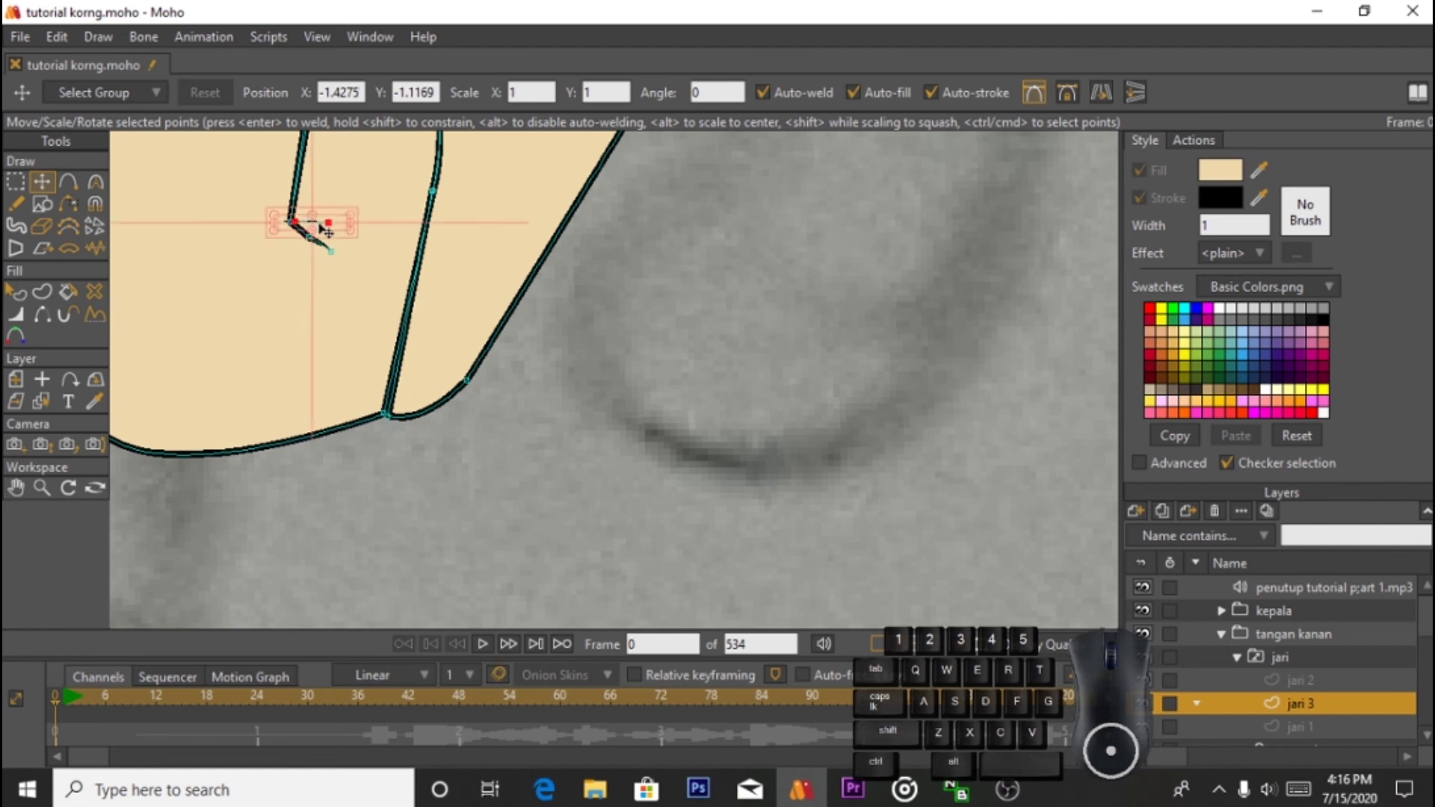
Step: Refine the position of the short stroke's points just above the hook inside the fist
scroll(320, 230, up, 3)
mouse_move(246, 230)
mouse_down()
mouse_move(527, 281)
mouse_move(591, 243)
mouse_up()
drag(491, 267, 459, 256)
click(672, 202)
scroll(676, 205, down, 5)
mouse_move(701, 217)
mouse_down()
mouse_move(695, 450)
mouse_move(636, 384)
mouse_move(631, 401)
mouse_up()
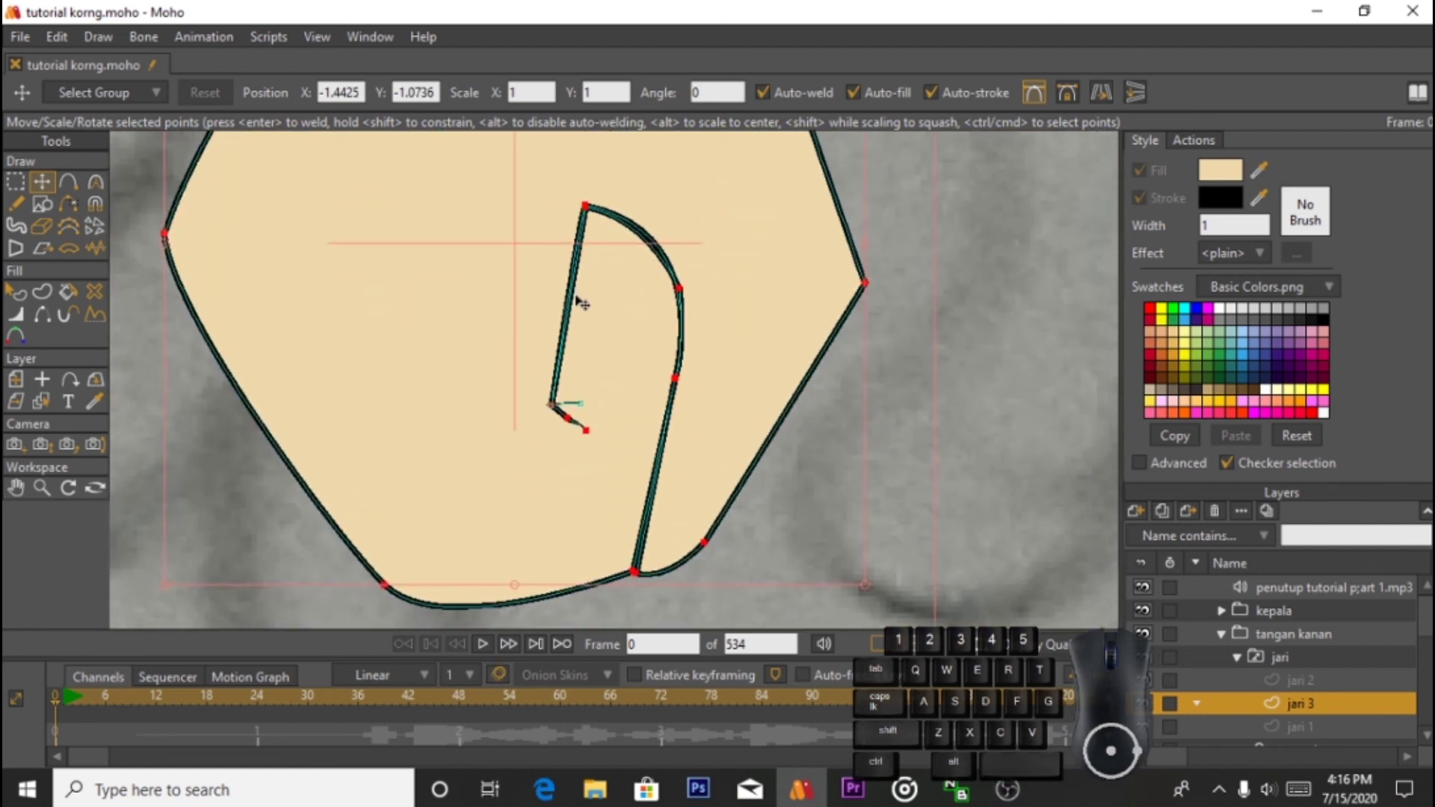
Step: Draw a short curved freehand stroke starting from the upper part of the finger line inside the fist
scroll(582, 303, up, 3)
key(f)
drag(566, 257, 664, 399)
scroll(701, 237, down, 3)
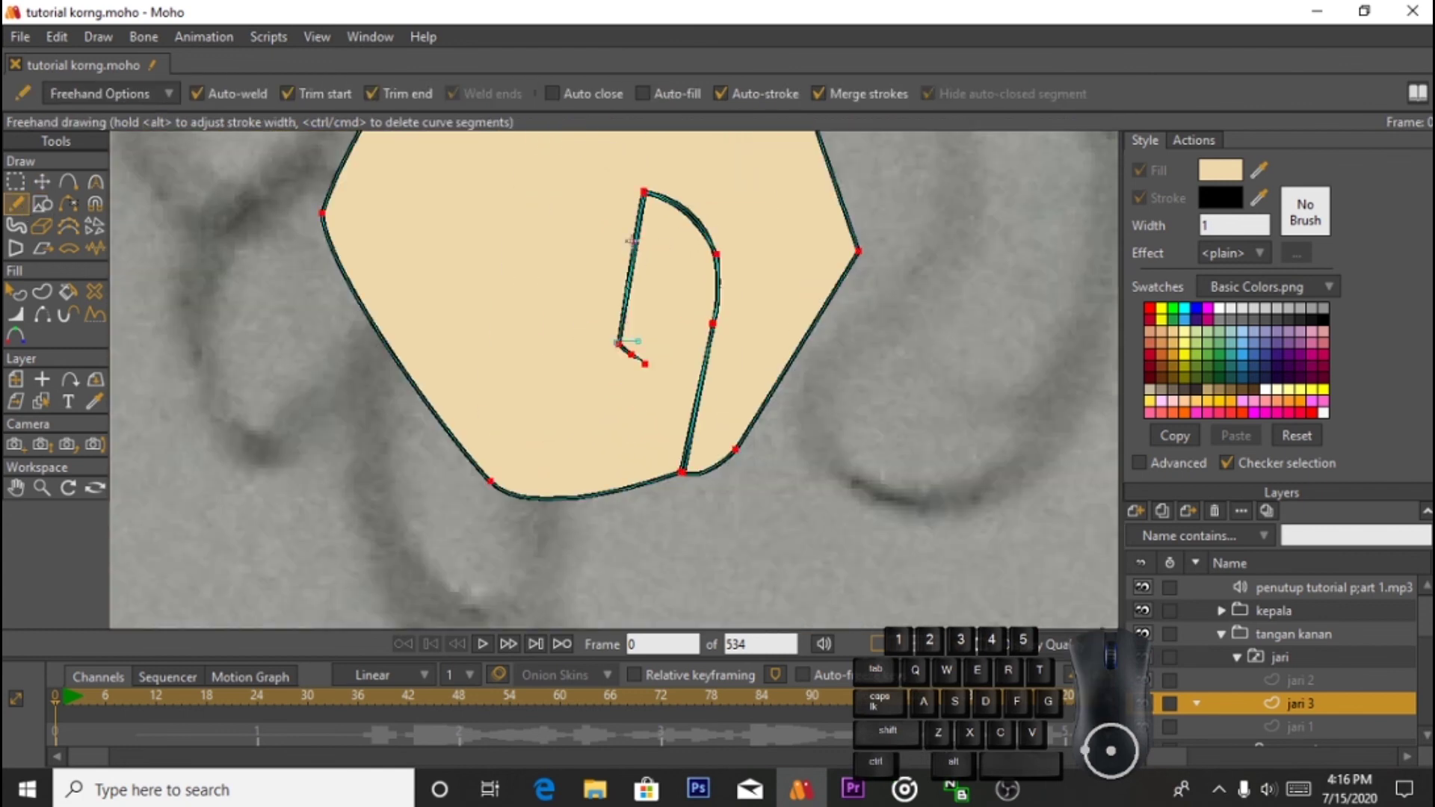
mouse_move(637, 244)
mouse_down()
mouse_move(648, 278)
mouse_move(693, 299)
mouse_up()
scroll(706, 268, down, 3)
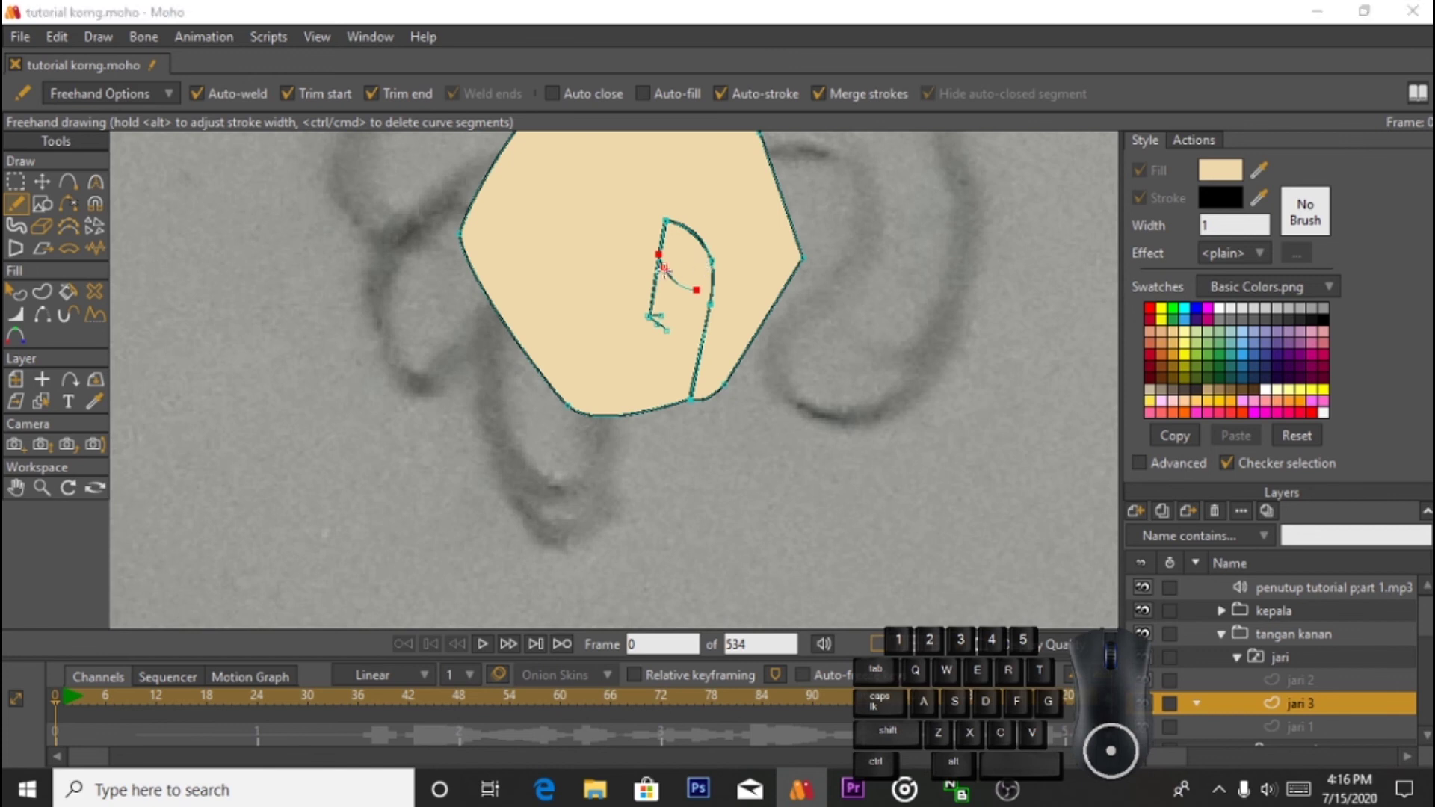
scroll(659, 268, down, 3)
scroll(646, 254, up, 3)
click(758, 393)
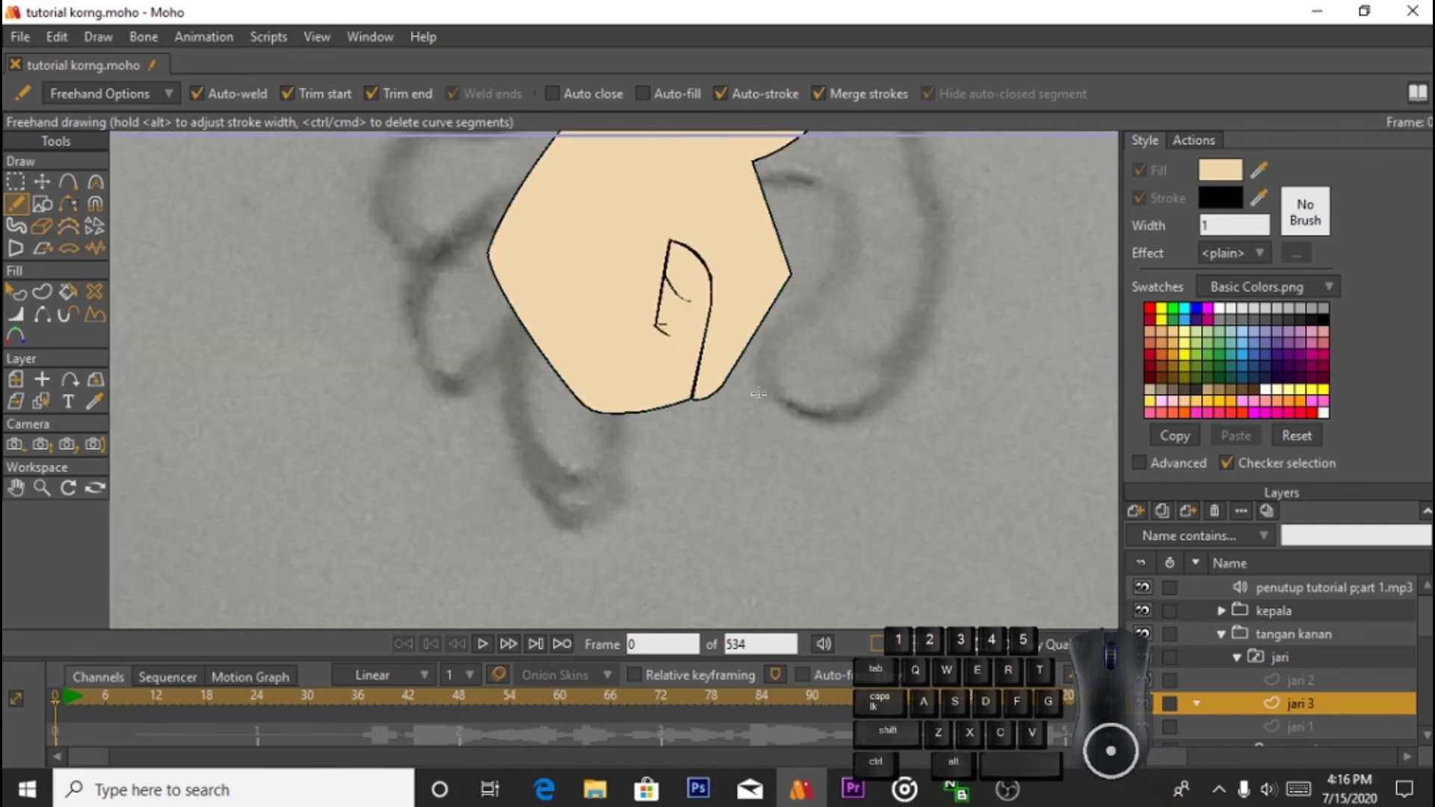
Step: Adjust the points of the small crease strokes inside the finger outline
scroll(729, 354, up, 3)
drag(732, 275, 684, 321)
scroll(677, 320, up, 5)
click(41, 182)
click(641, 370)
drag(639, 370, 677, 361)
drag(778, 338, 776, 391)
mouse_move(692, 360)
mouse_down()
mouse_move(683, 414)
mouse_move(699, 363)
mouse_up()
key(ctrl+z)
mouse_move(756, 325)
mouse_down()
mouse_move(752, 355)
mouse_move(757, 340)
mouse_up()
scroll(849, 238, down, 3)
scroll(854, 245, up, 5)
drag(865, 240, 847, 291)
scroll(998, 385, down, 6)
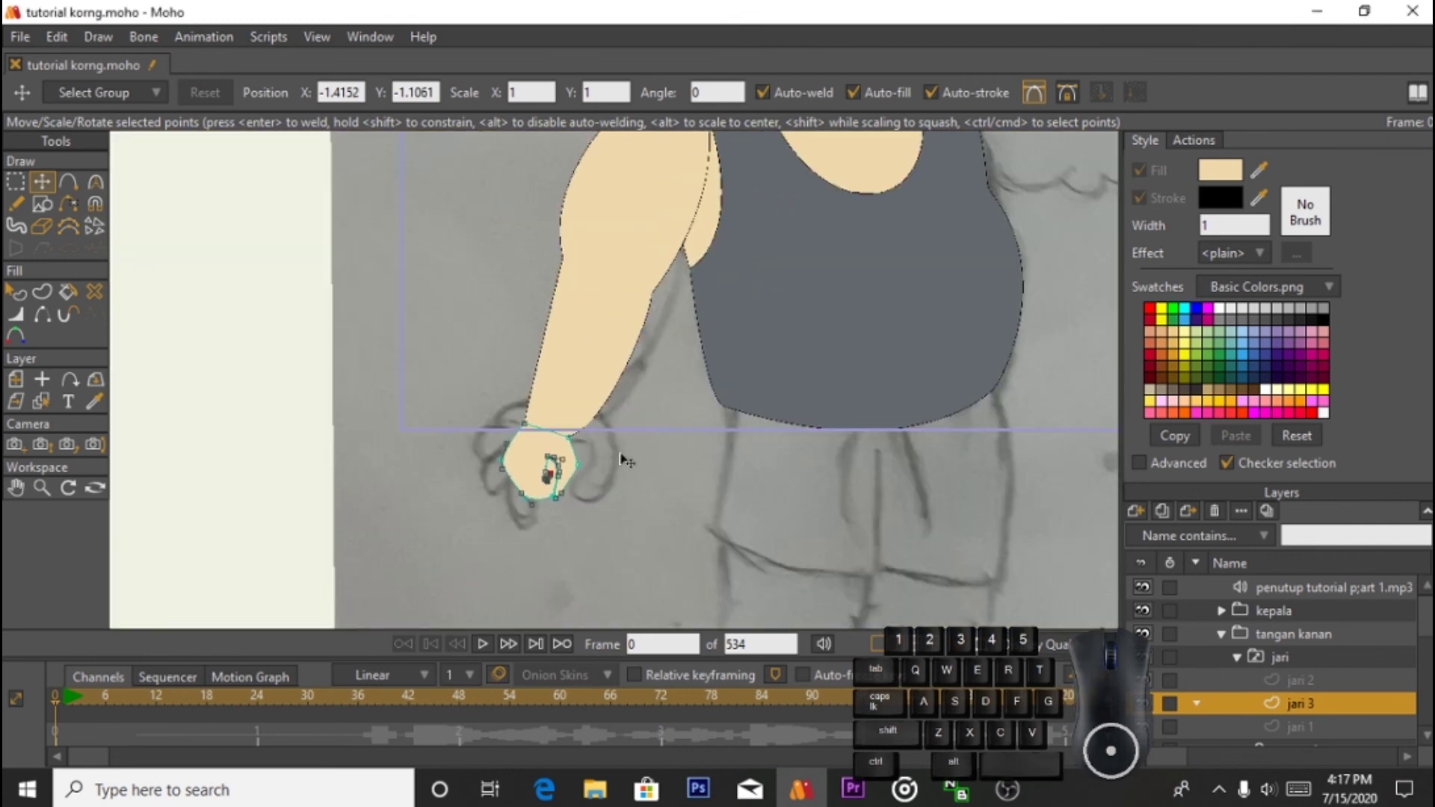
Step: Duplicate the tangan kanan group and name the copy tangan kiri
click(1298, 724)
click(1297, 703)
click(1281, 635)
scroll(666, 423, up, 5)
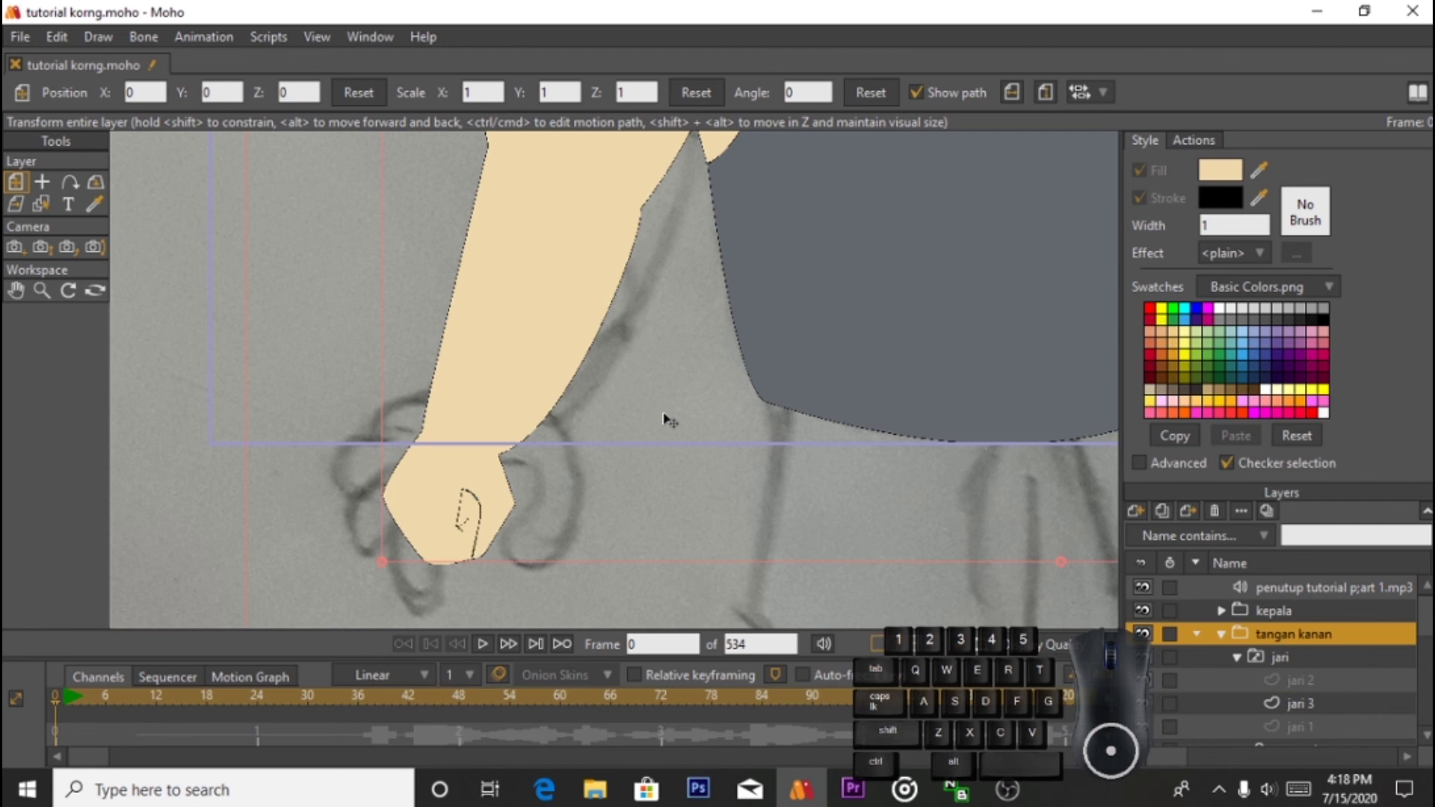
scroll(666, 421, down, 3)
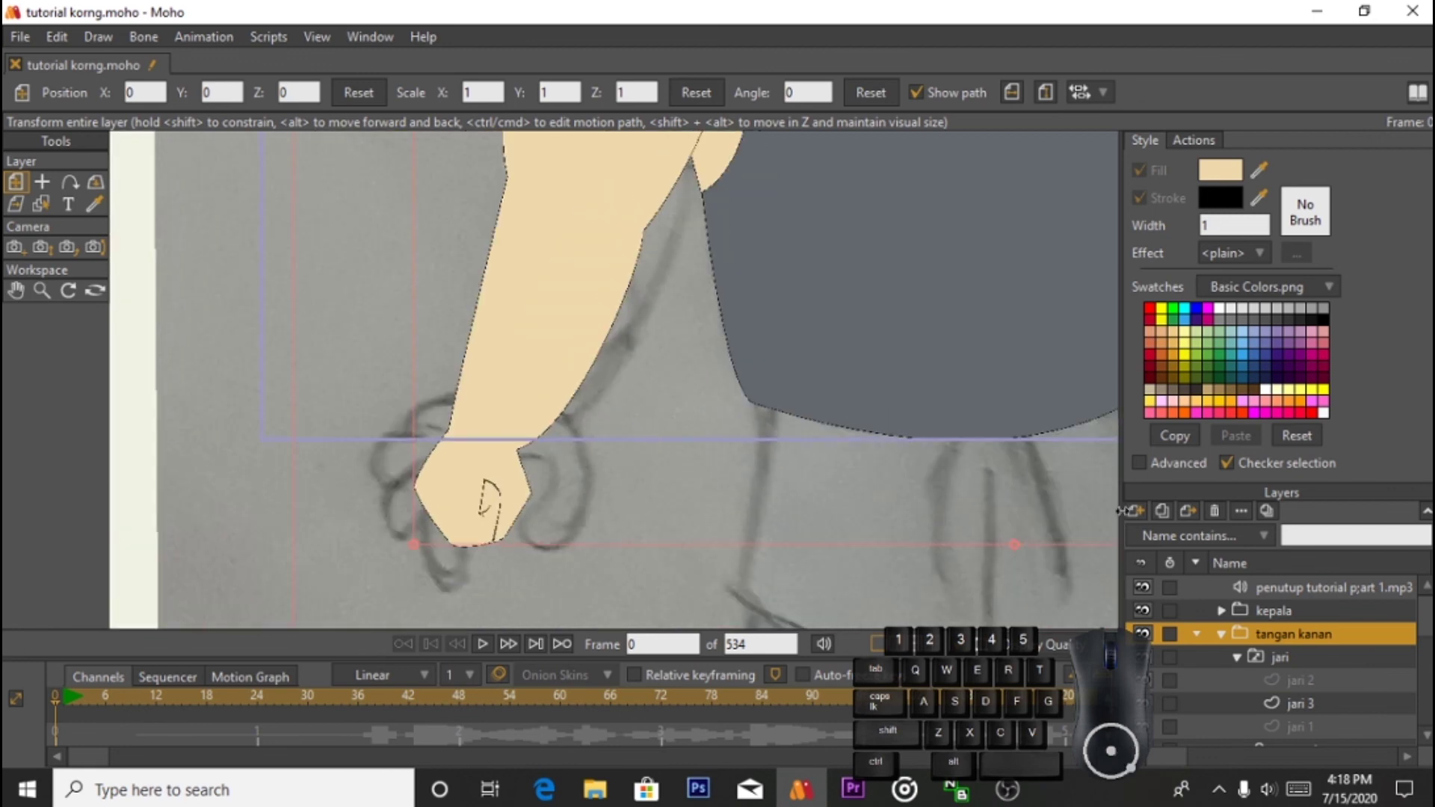
double_click(1275, 636)
click(1230, 641)
click(1293, 638)
click(1162, 509)
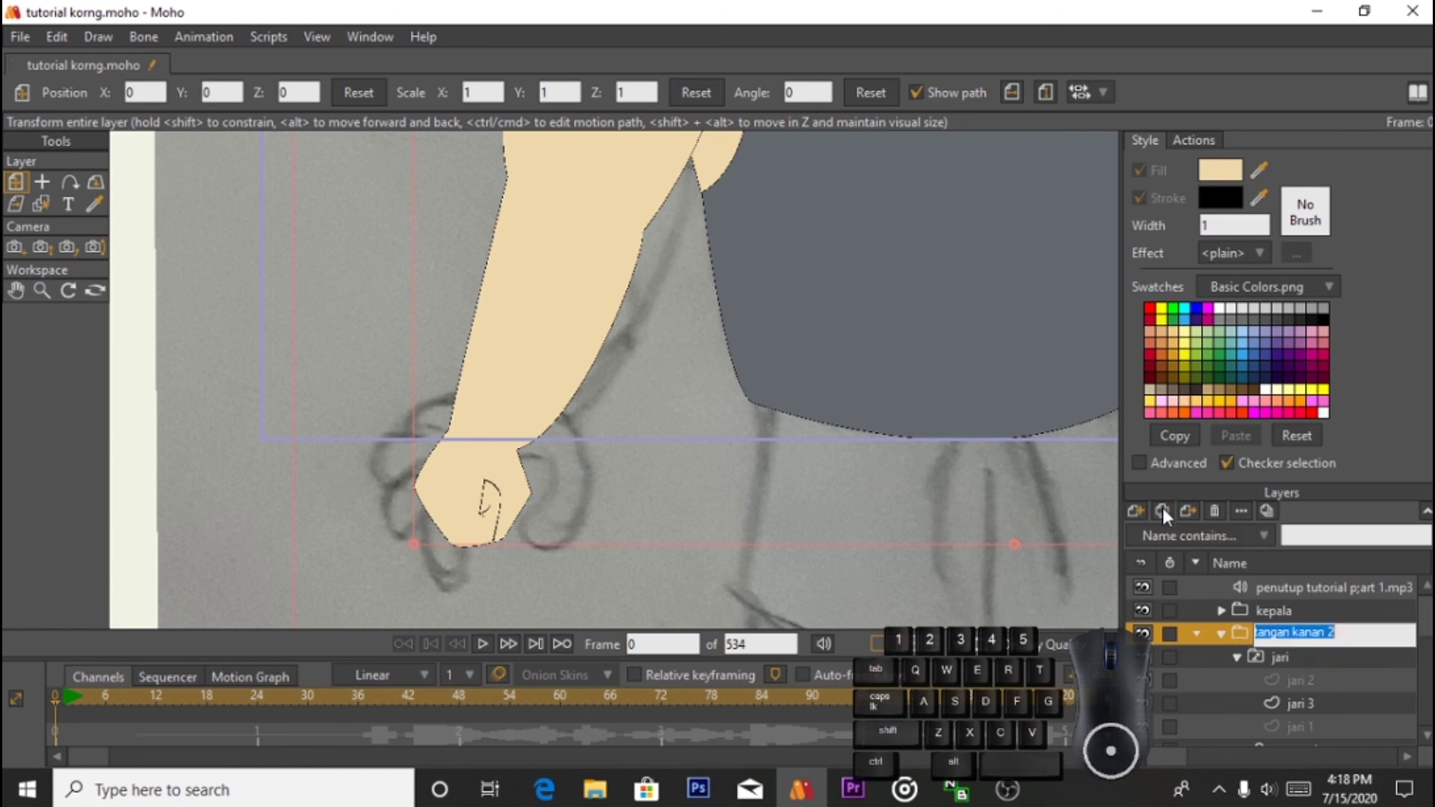
drag(1293, 635, 1345, 634)
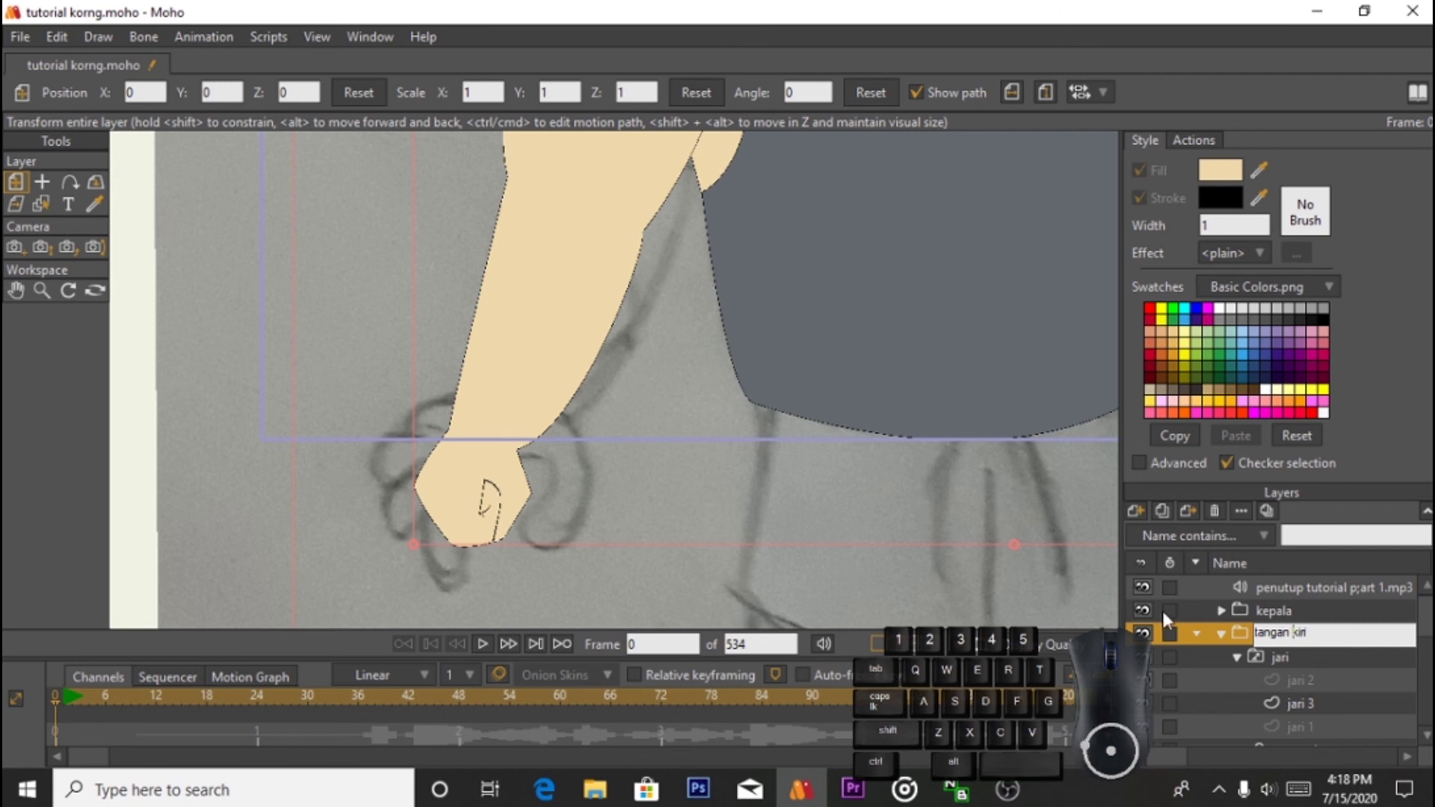
Step: Flip the tangan kiri arm horizontally and place it at the body's opposite shoulder
click(941, 353)
drag(624, 253, 897, 239)
scroll(854, 273, down, 5)
scroll(854, 275, down, 3)
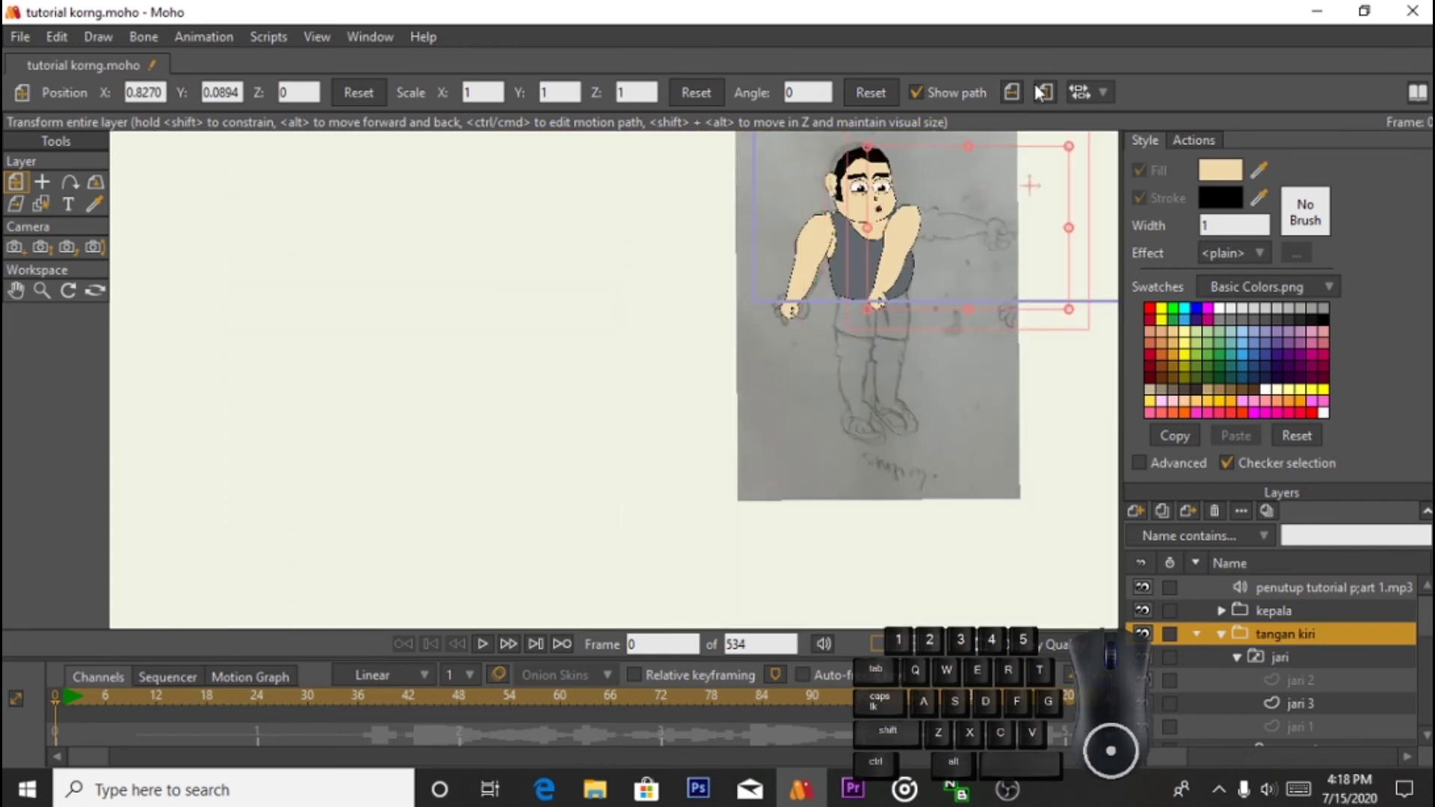
double_click(1318, 636)
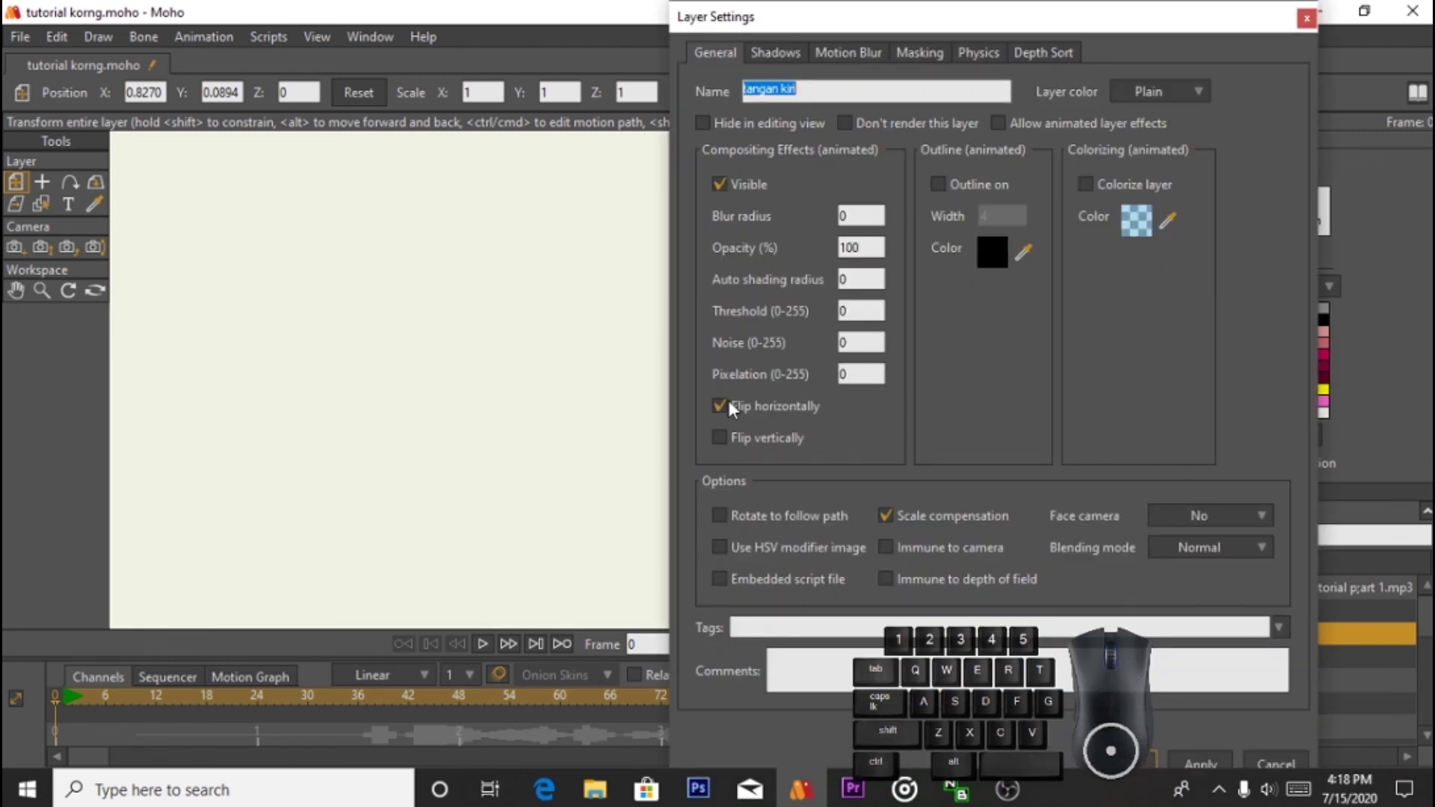
click(1127, 762)
drag(1047, 192, 807, 203)
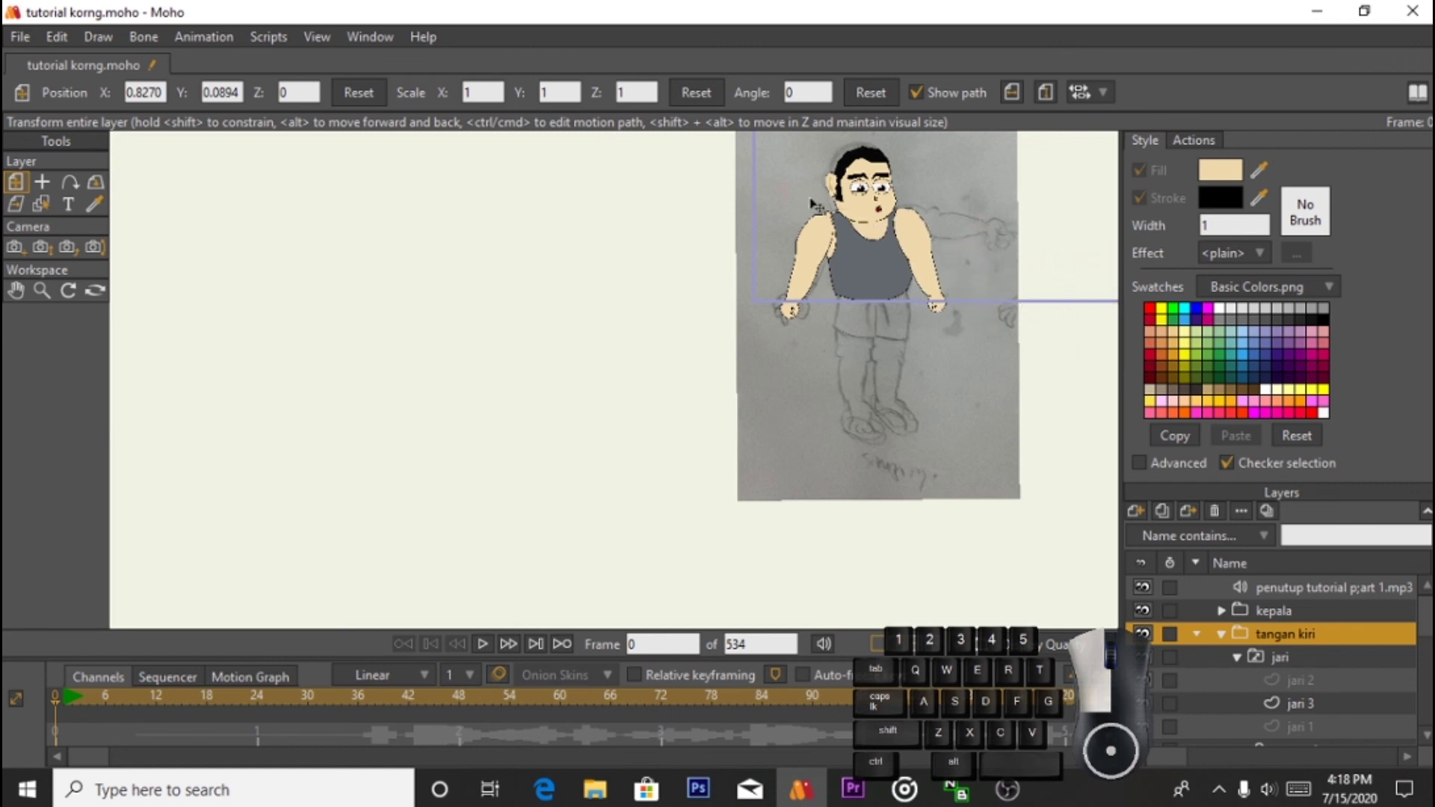
Step: Place the tangan kiri group beneath the leher layer and shift the arm inward so the body overlaps its shoulder
scroll(942, 246, up, 3)
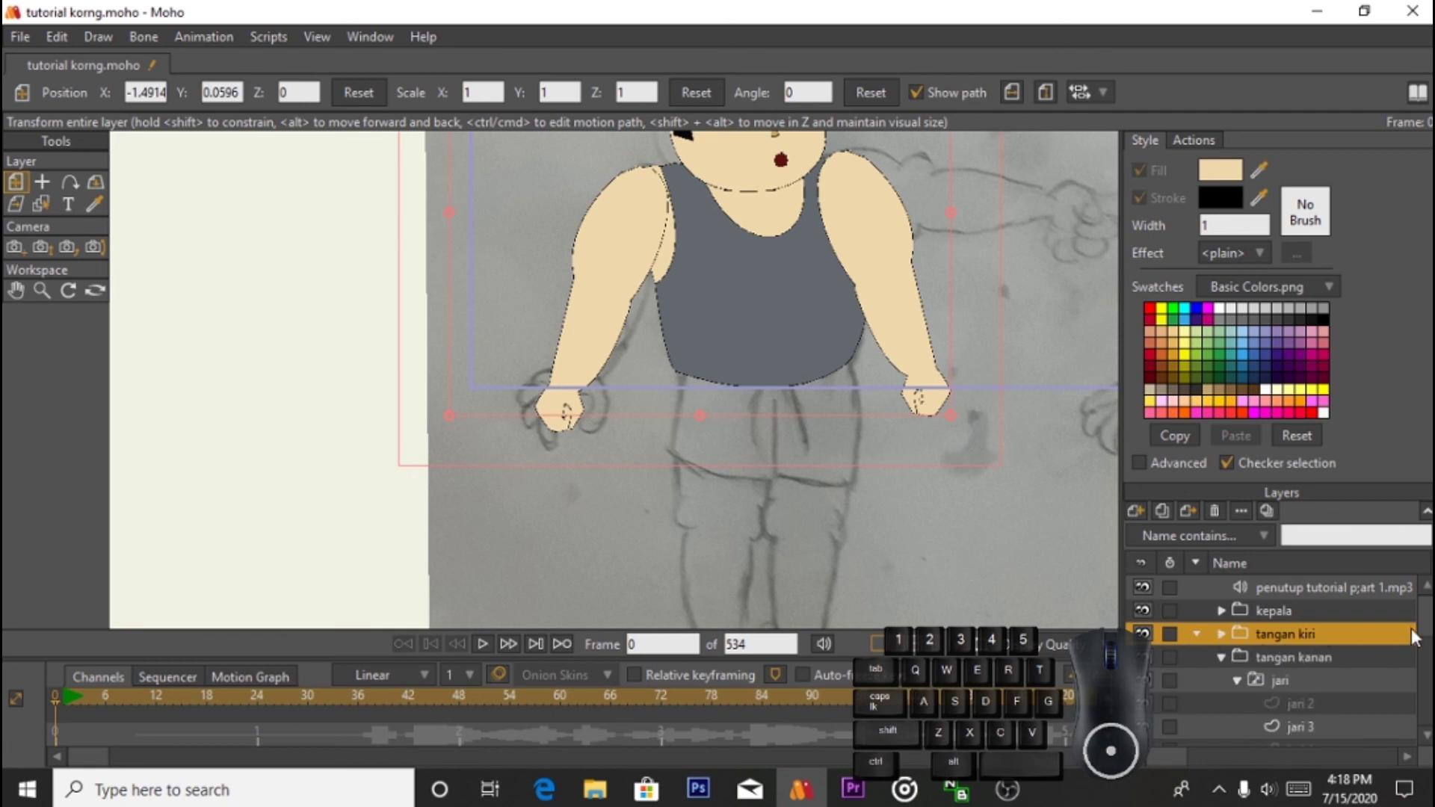
drag(1342, 640, 1340, 703)
mouse_move(872, 222)
mouse_down()
mouse_move(856, 224)
mouse_move(876, 222)
mouse_up()
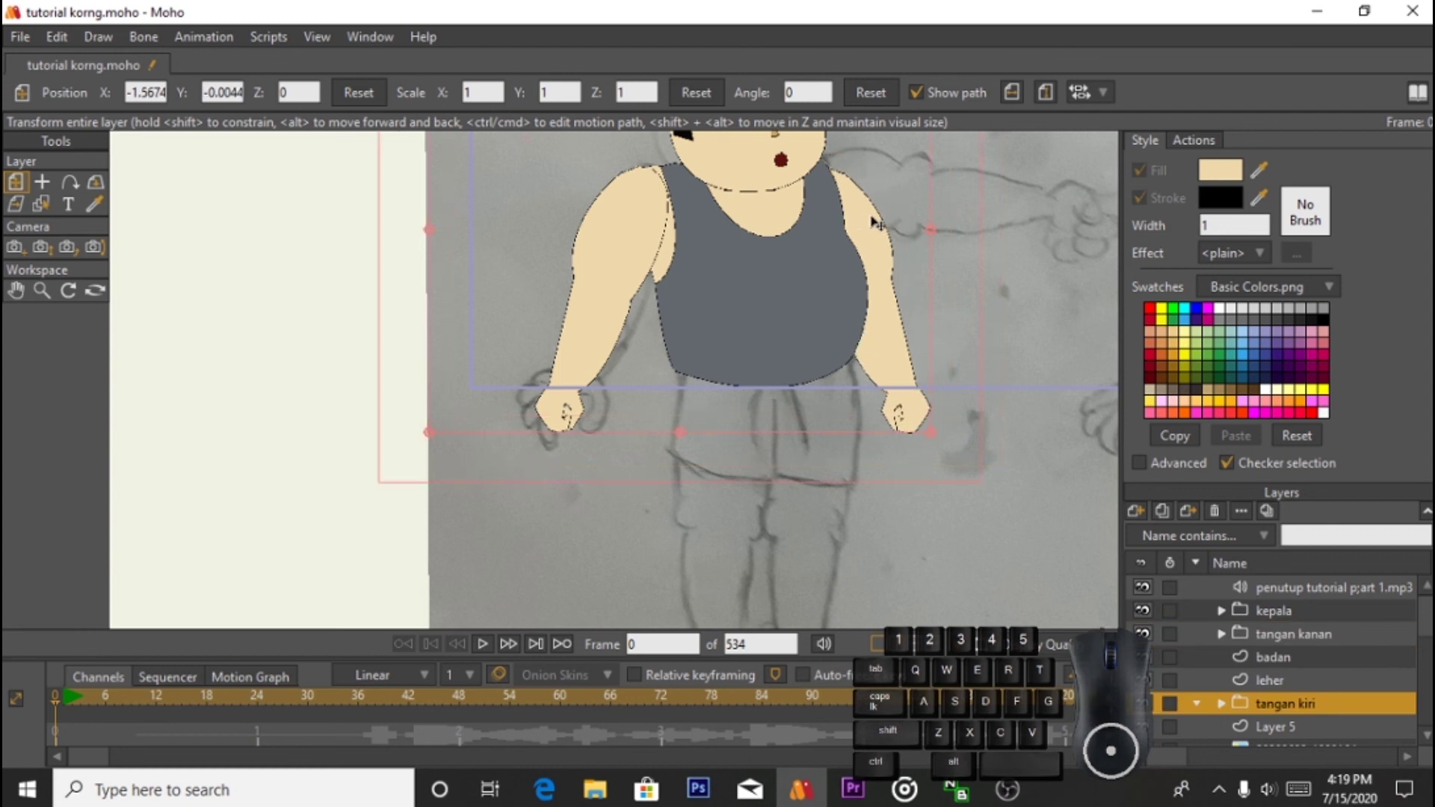
scroll(908, 243, down, 3)
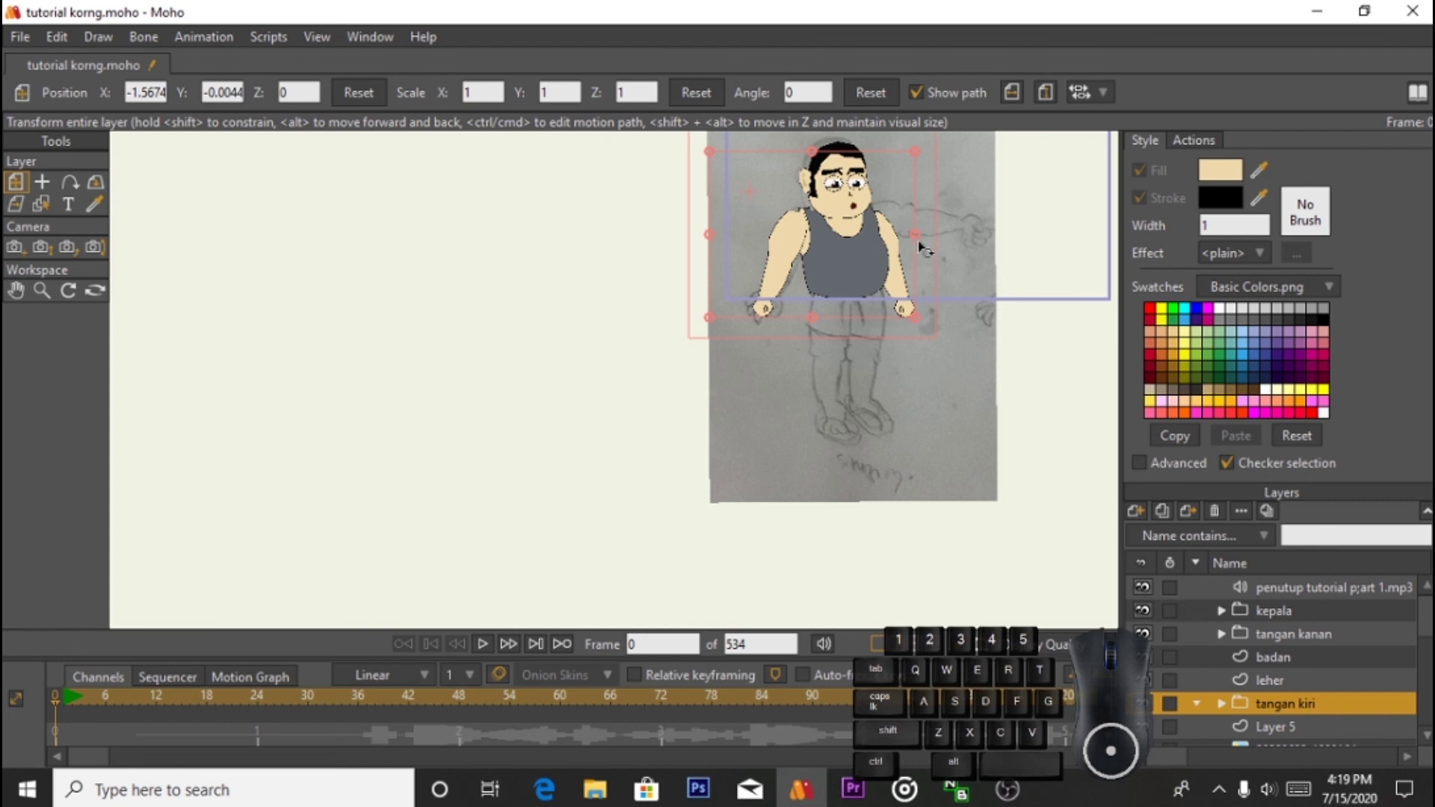
scroll(926, 249, up, 2)
scroll(928, 250, down, 4)
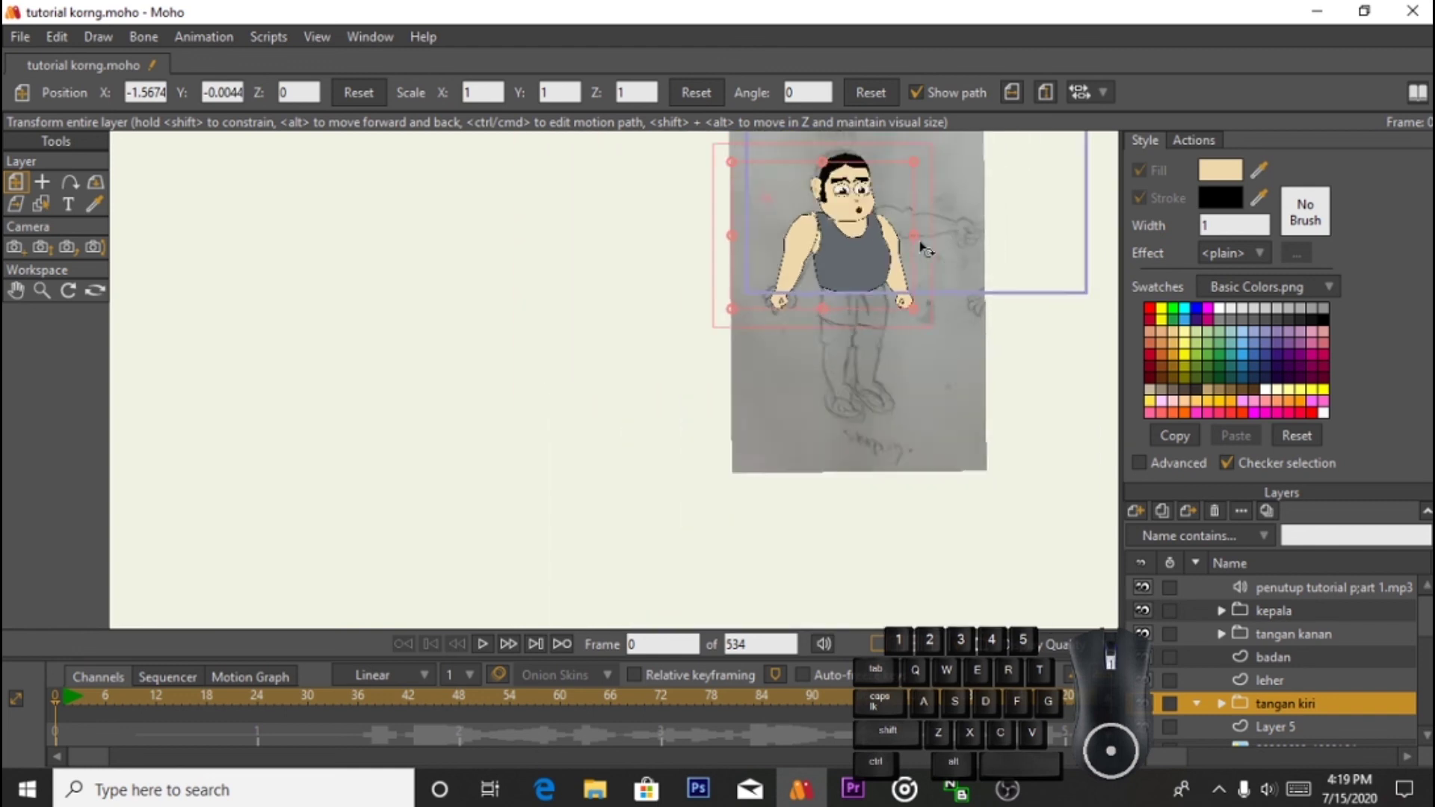
scroll(926, 249, up, 4)
scroll(921, 251, up, 2)
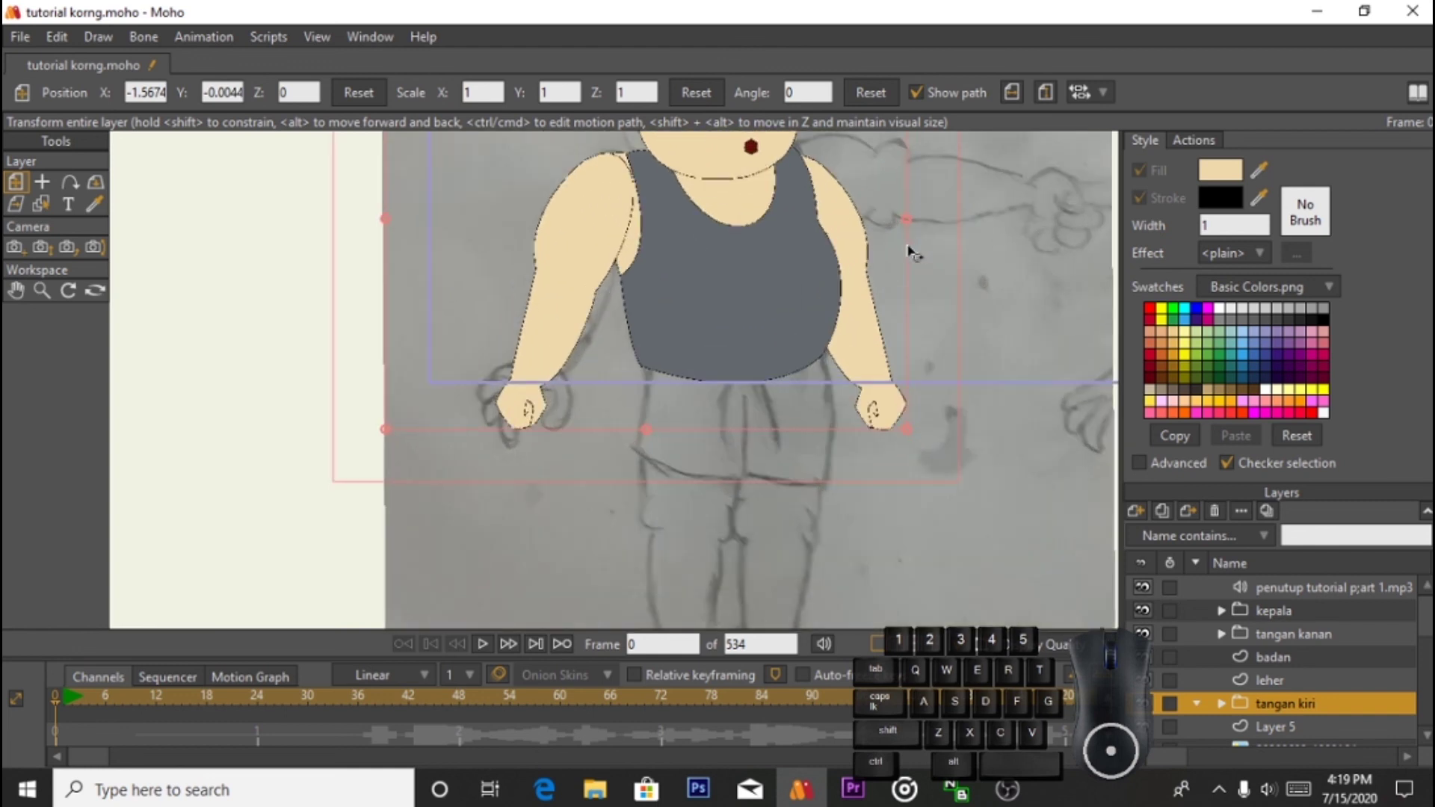